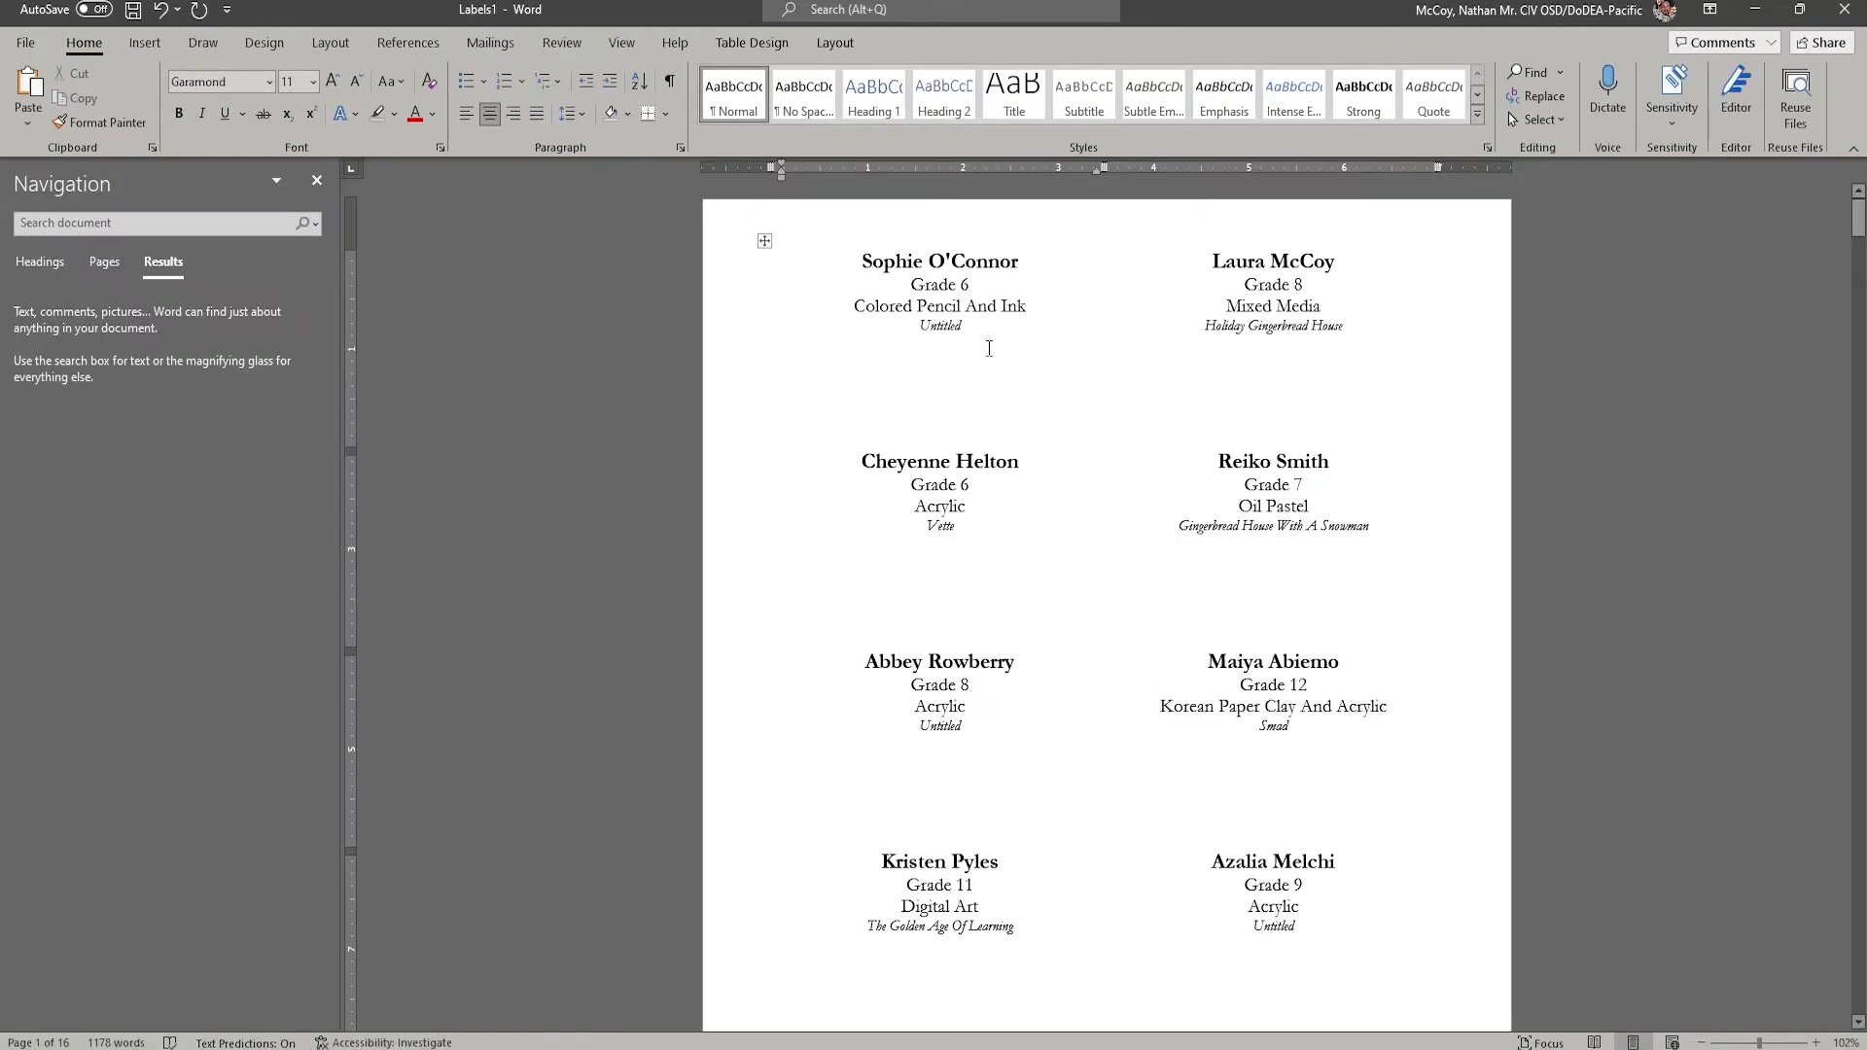
Step: Create a new blank document
click(15, 43)
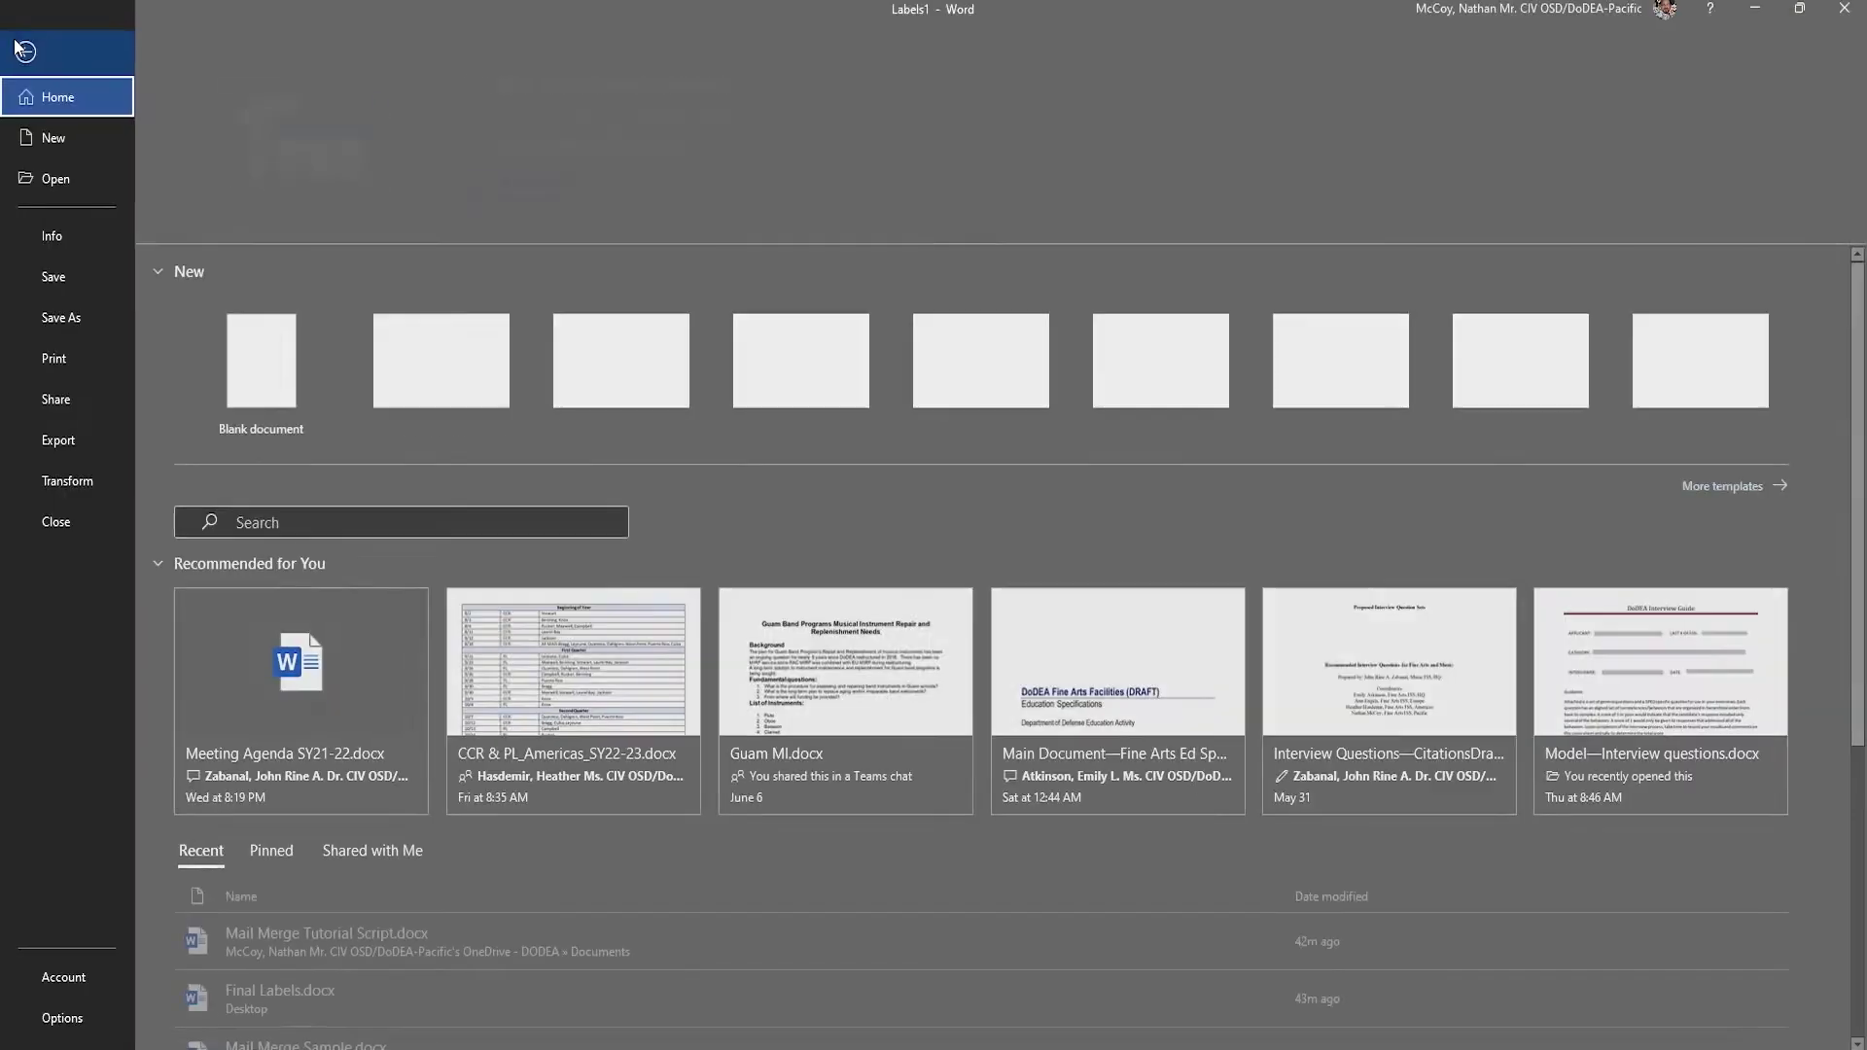
click(54, 134)
click(258, 188)
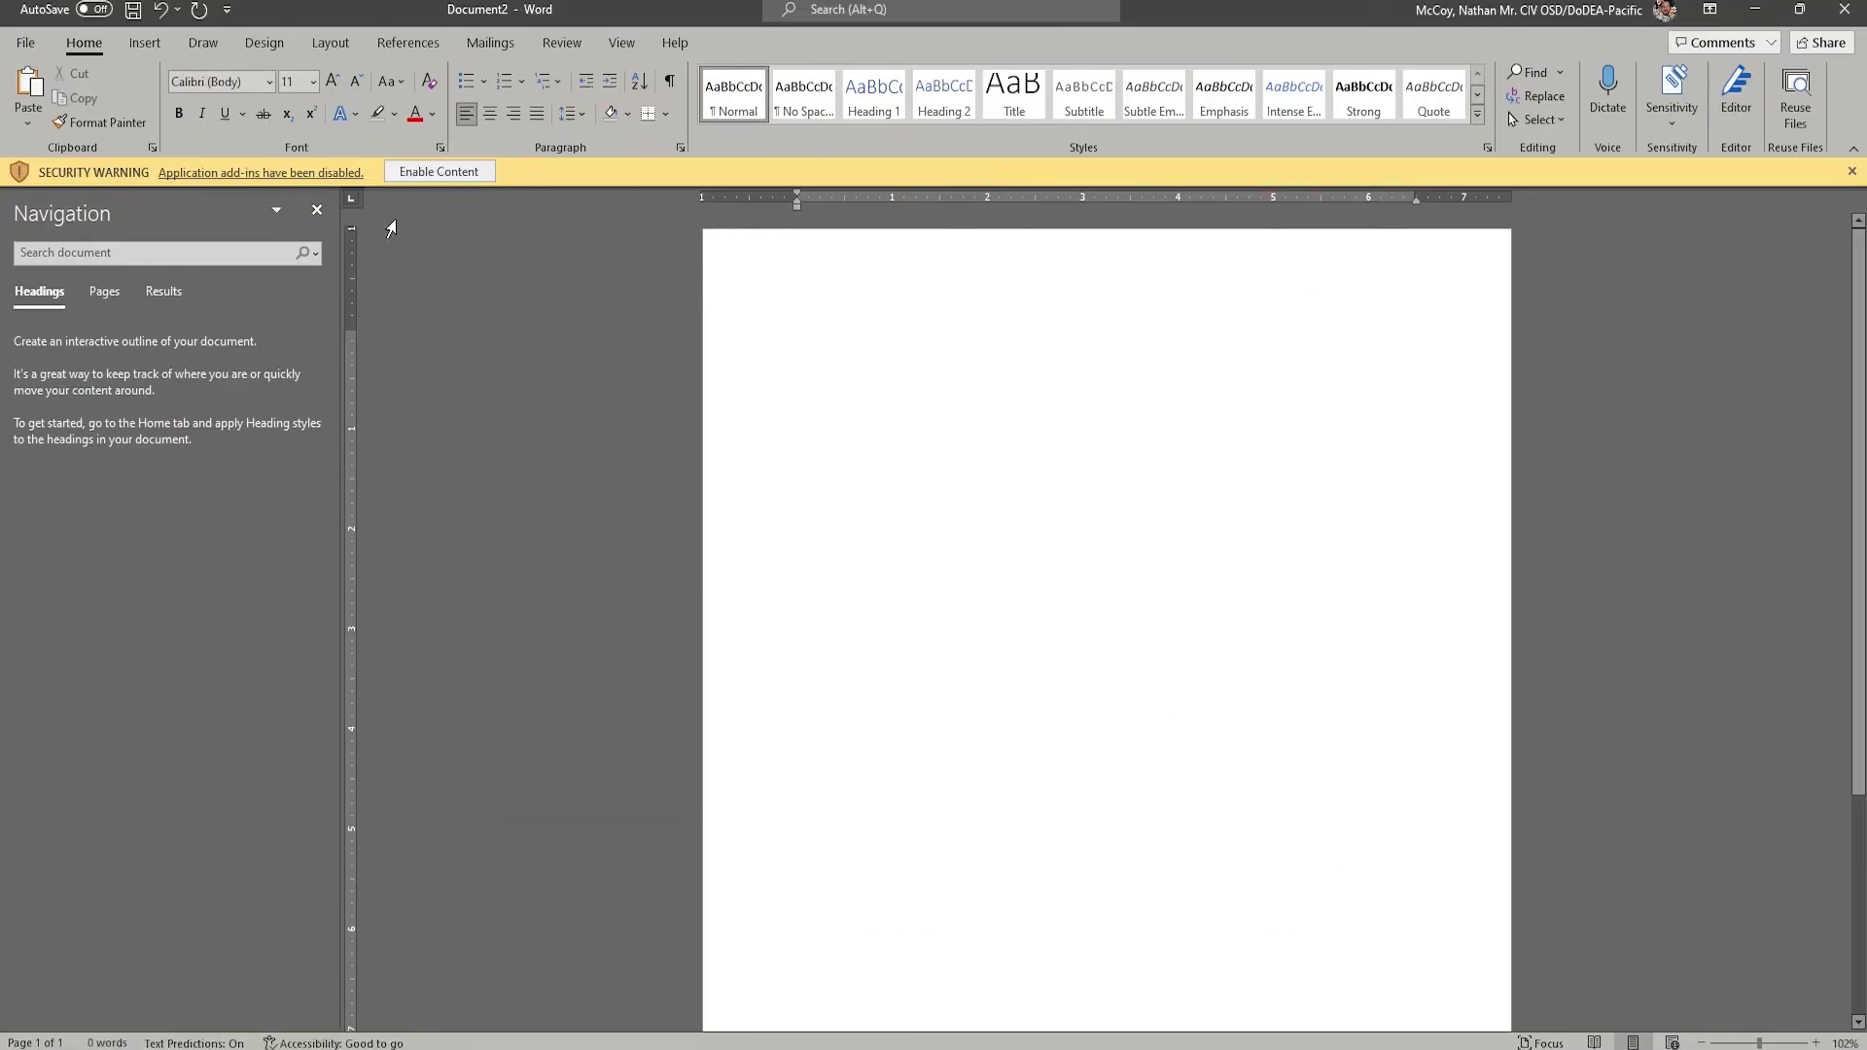
Step: Start the Step-by-Step Mail Merge Wizard with Labels as the document type and open Label Options
click(488, 43)
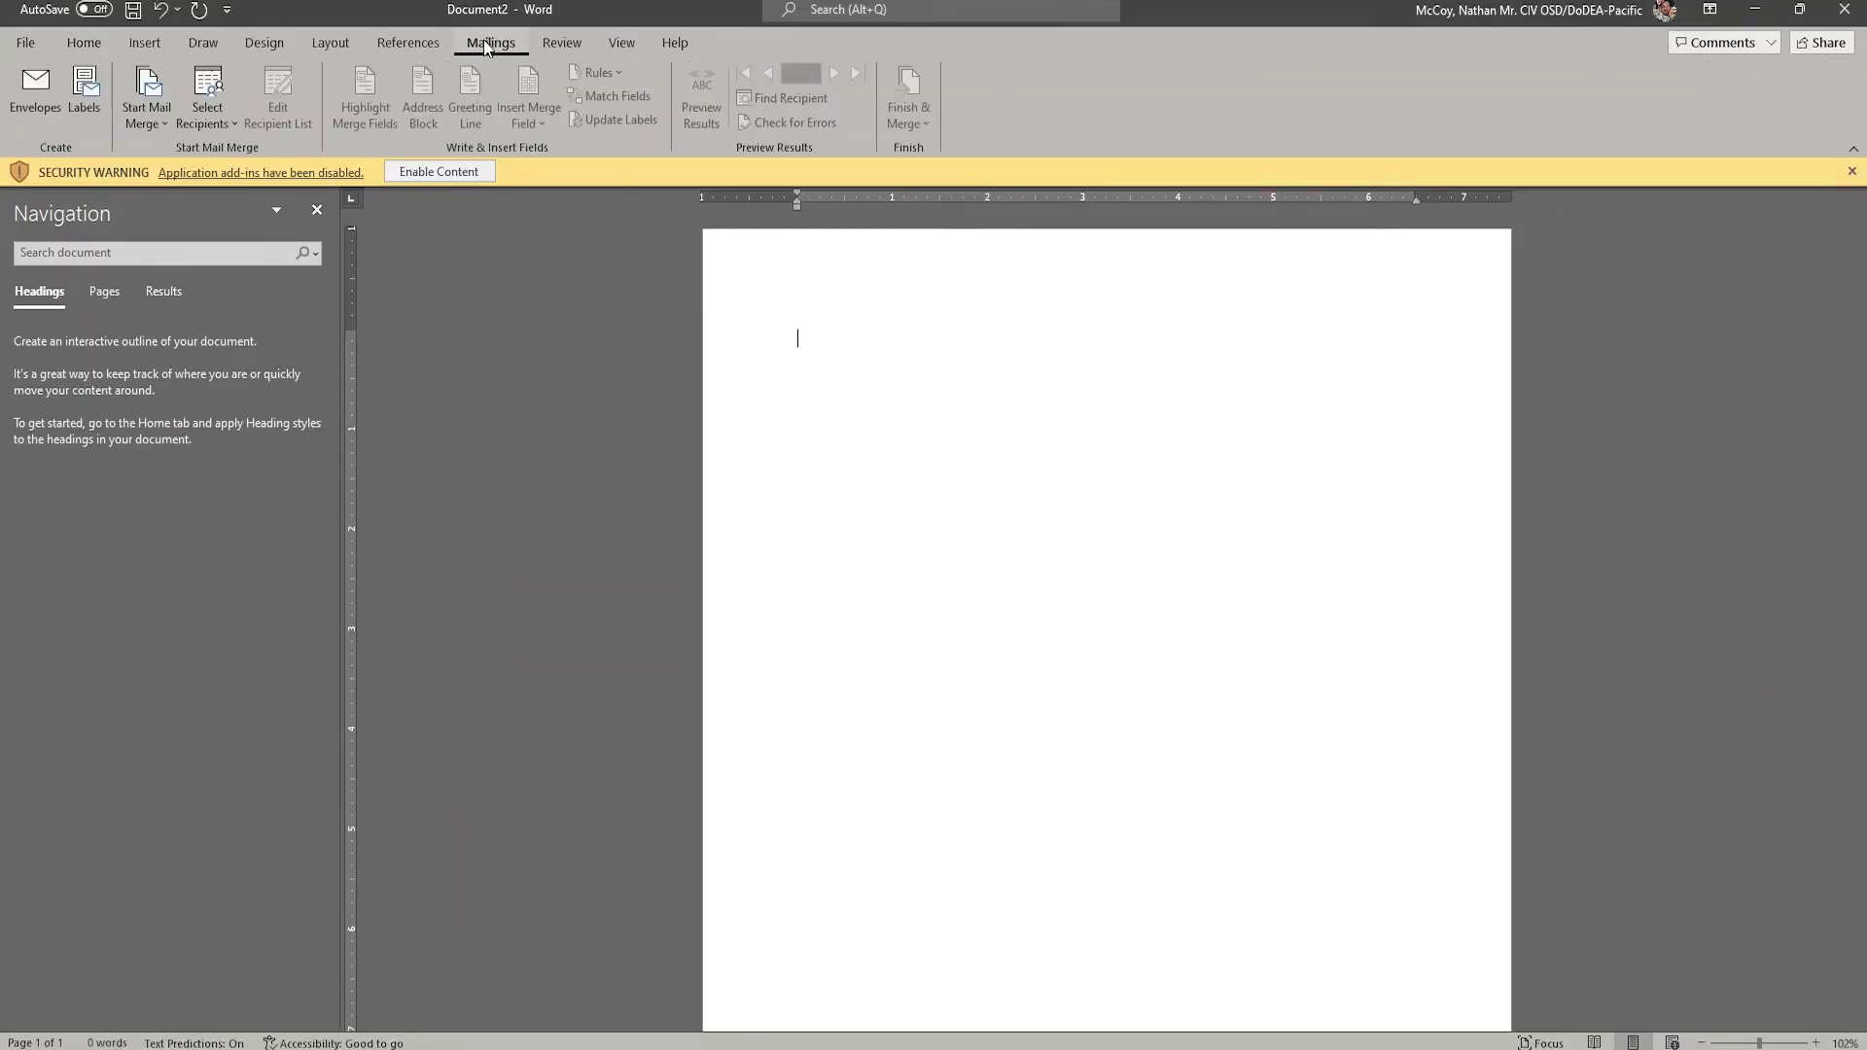
click(150, 124)
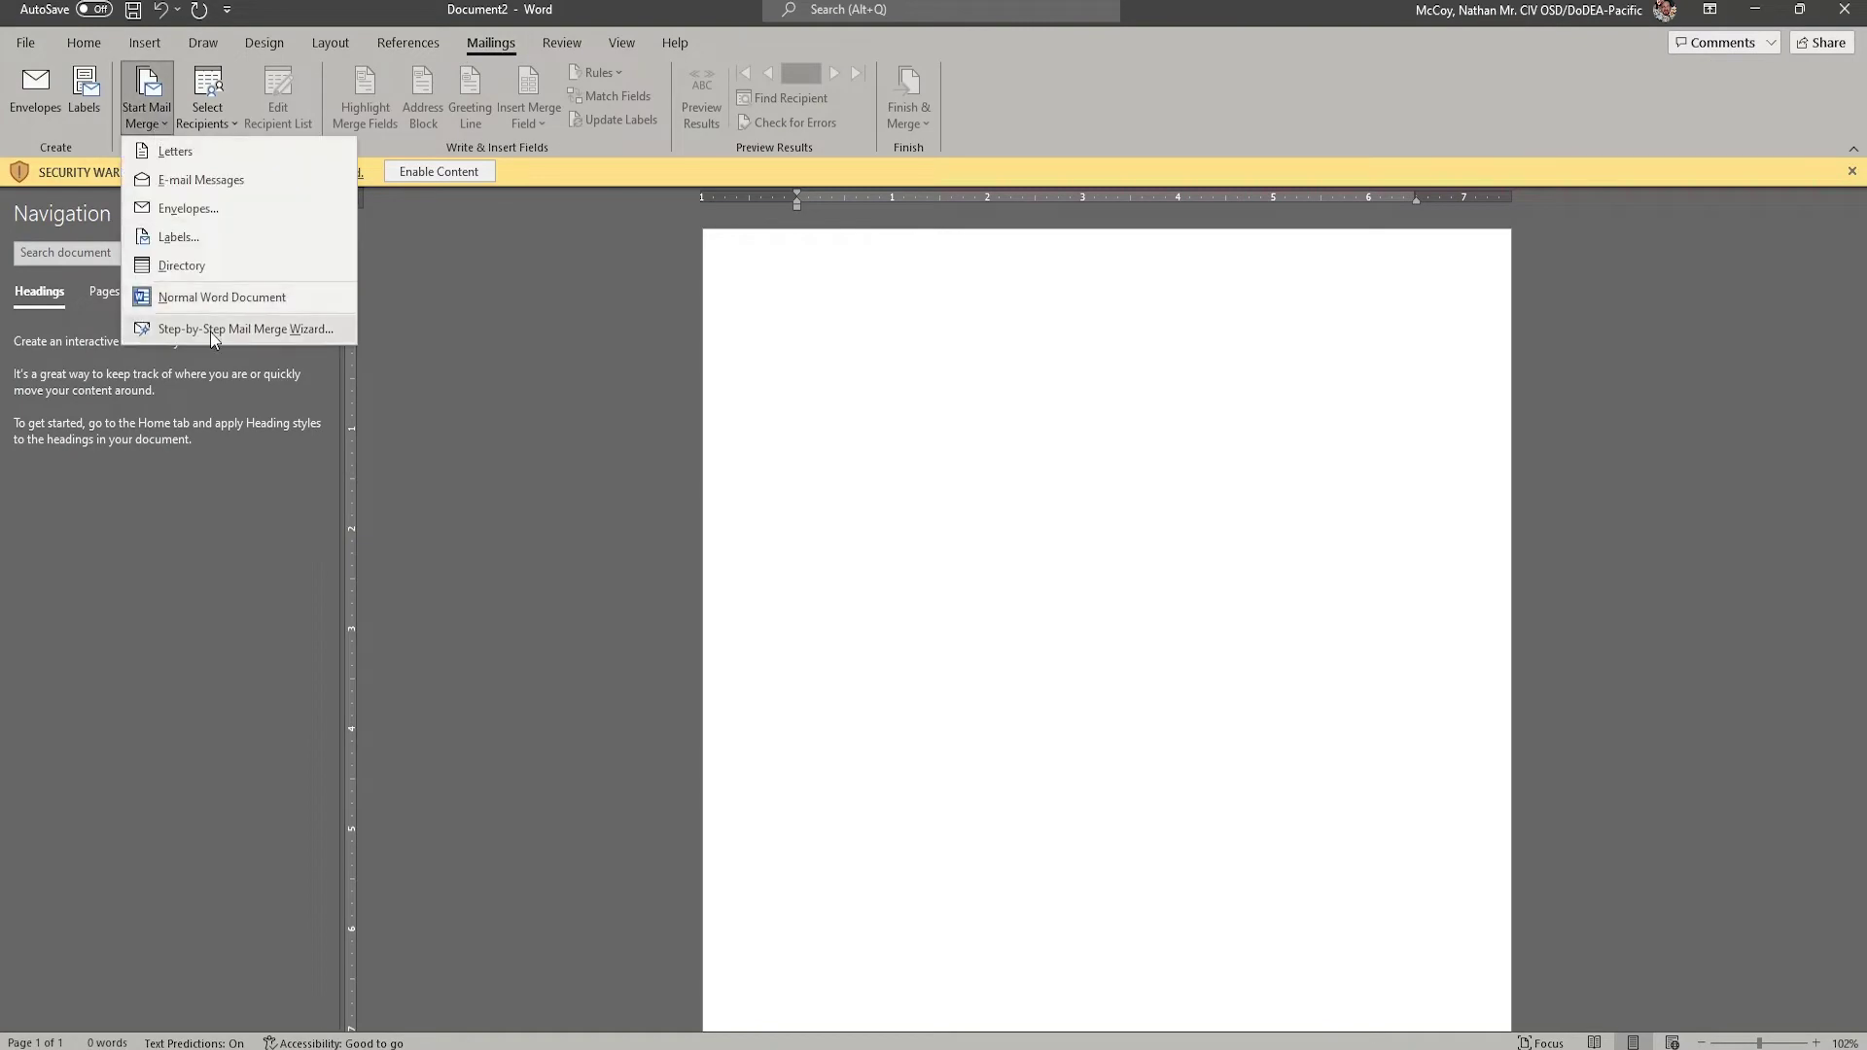
click(210, 330)
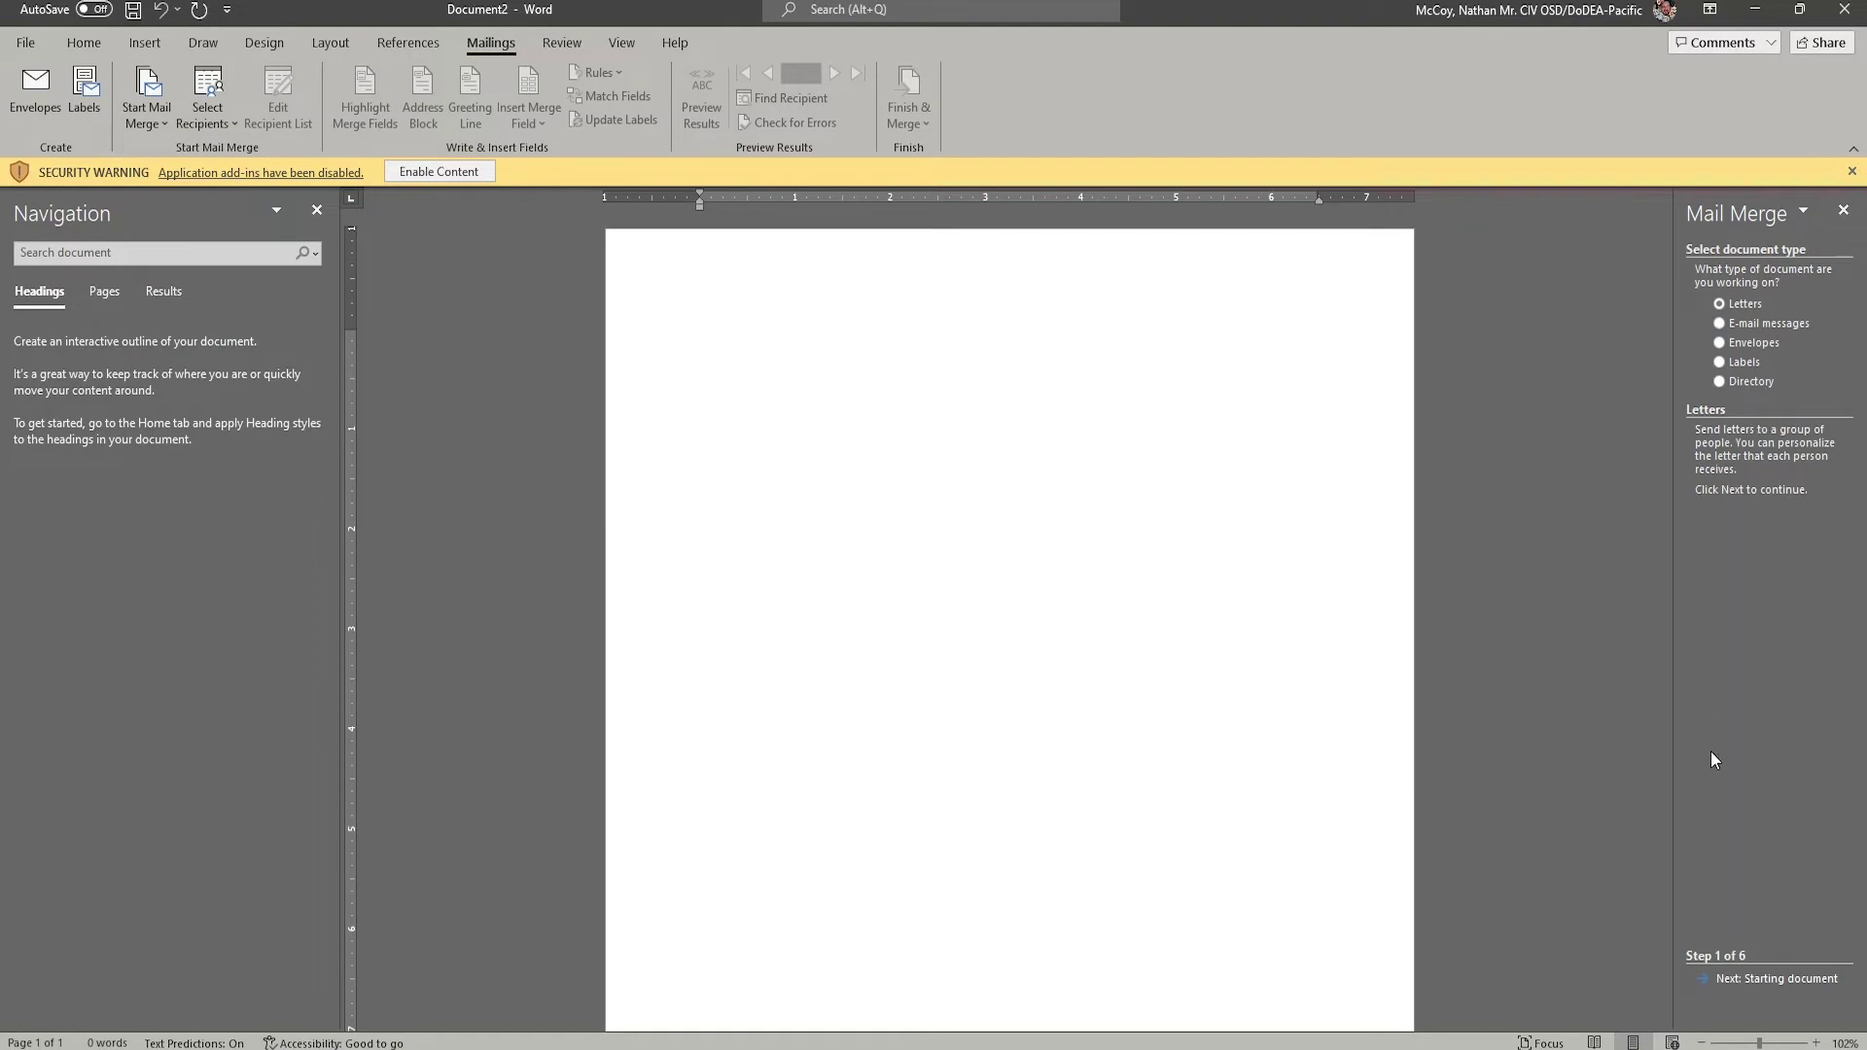
click(1719, 362)
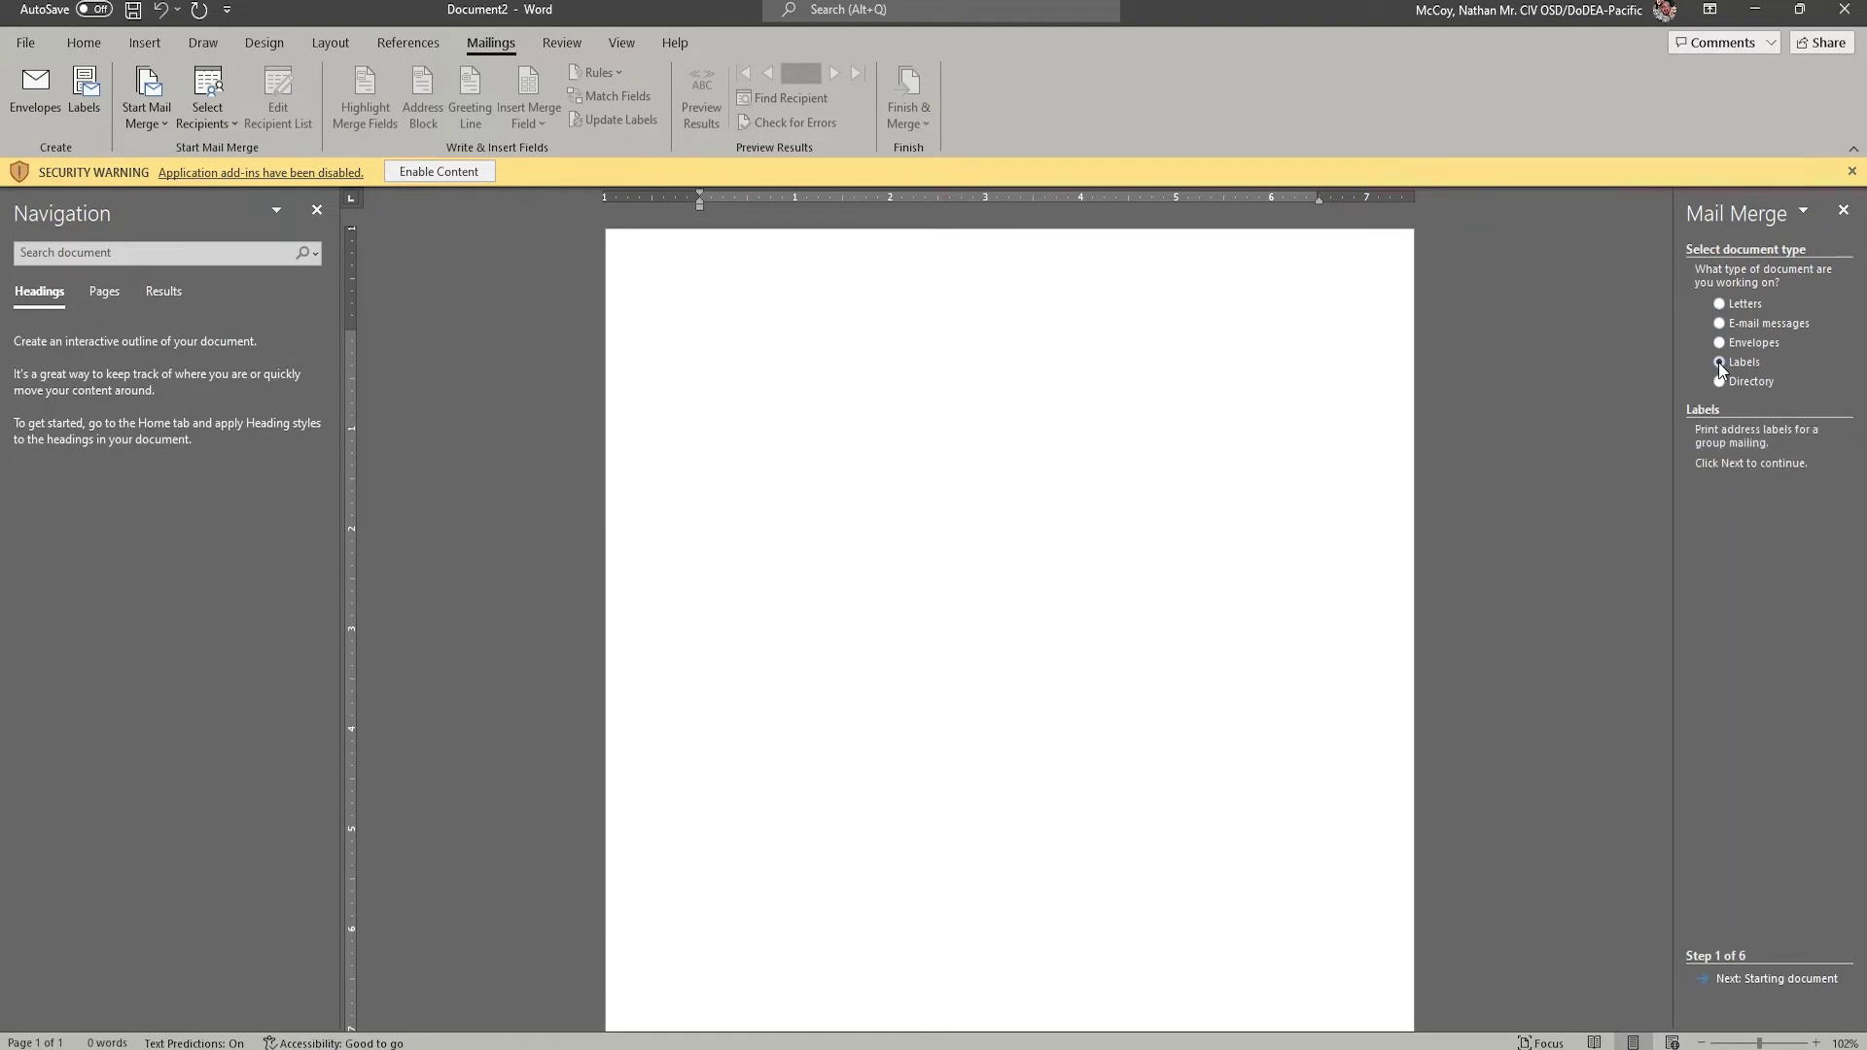
click(1747, 980)
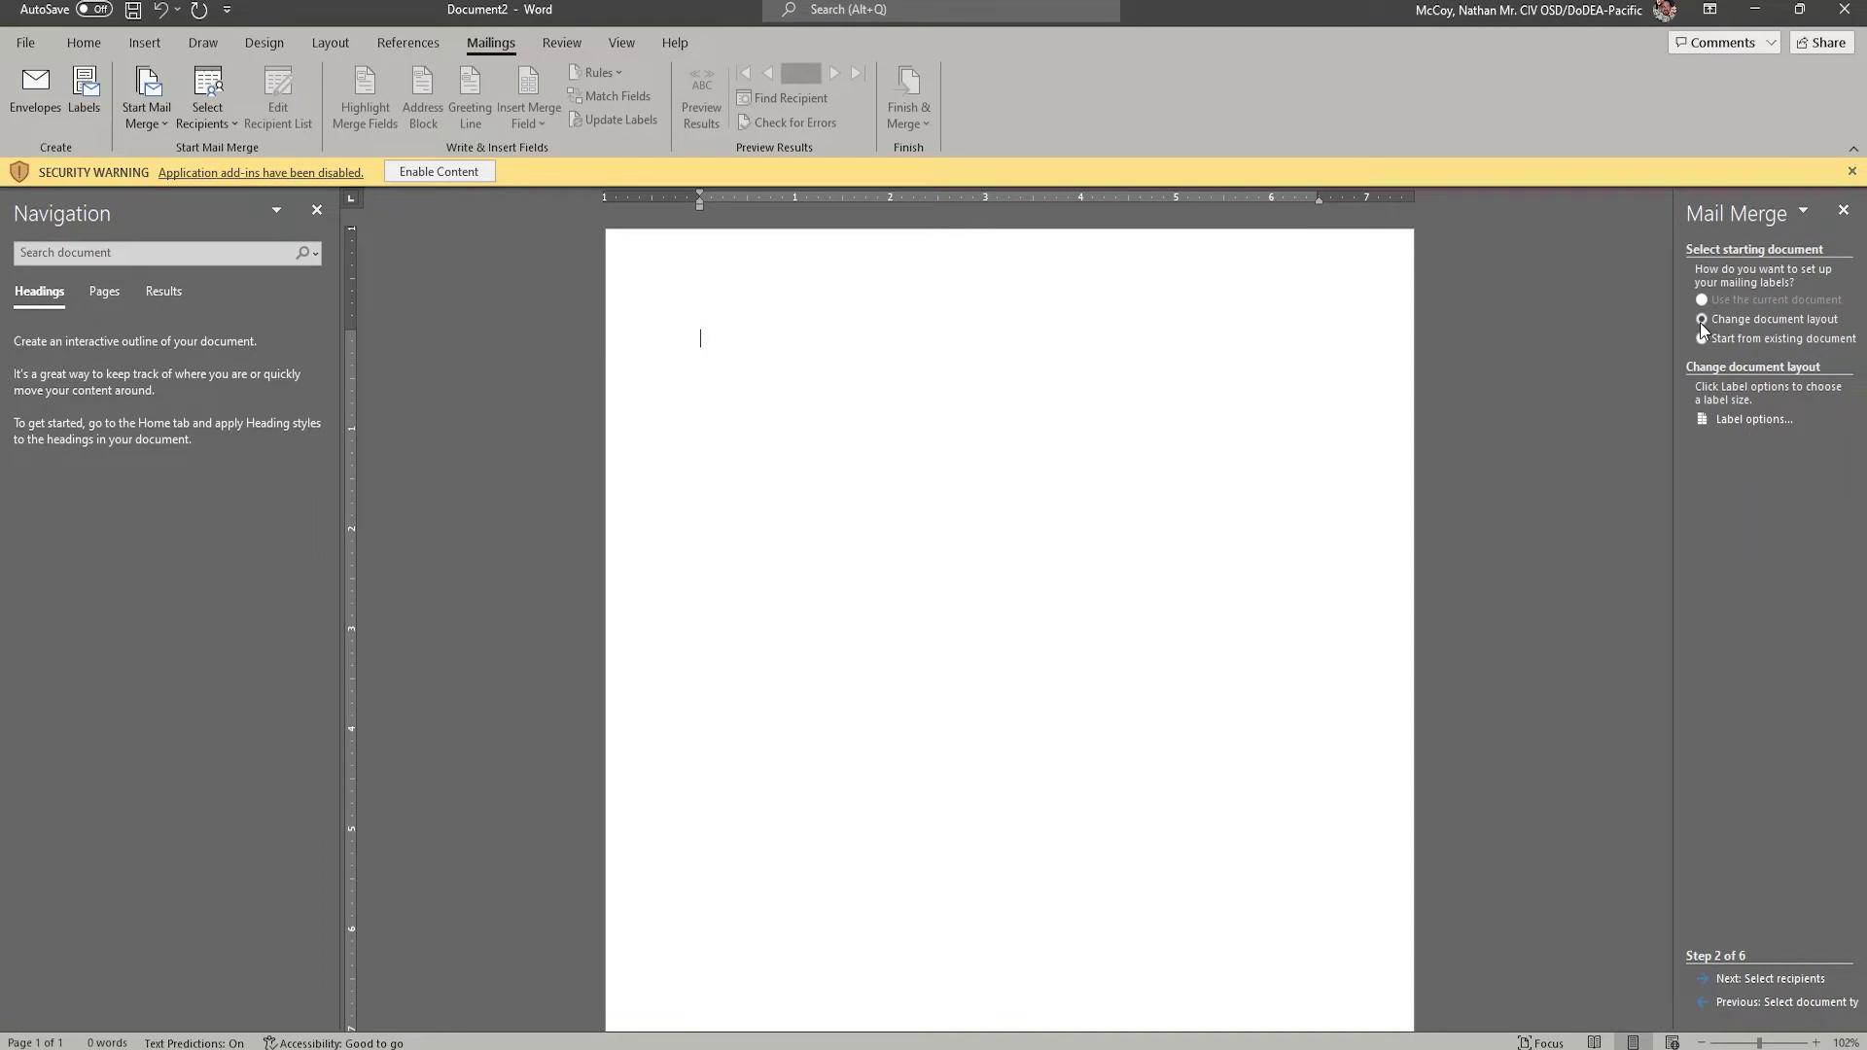
click(1755, 425)
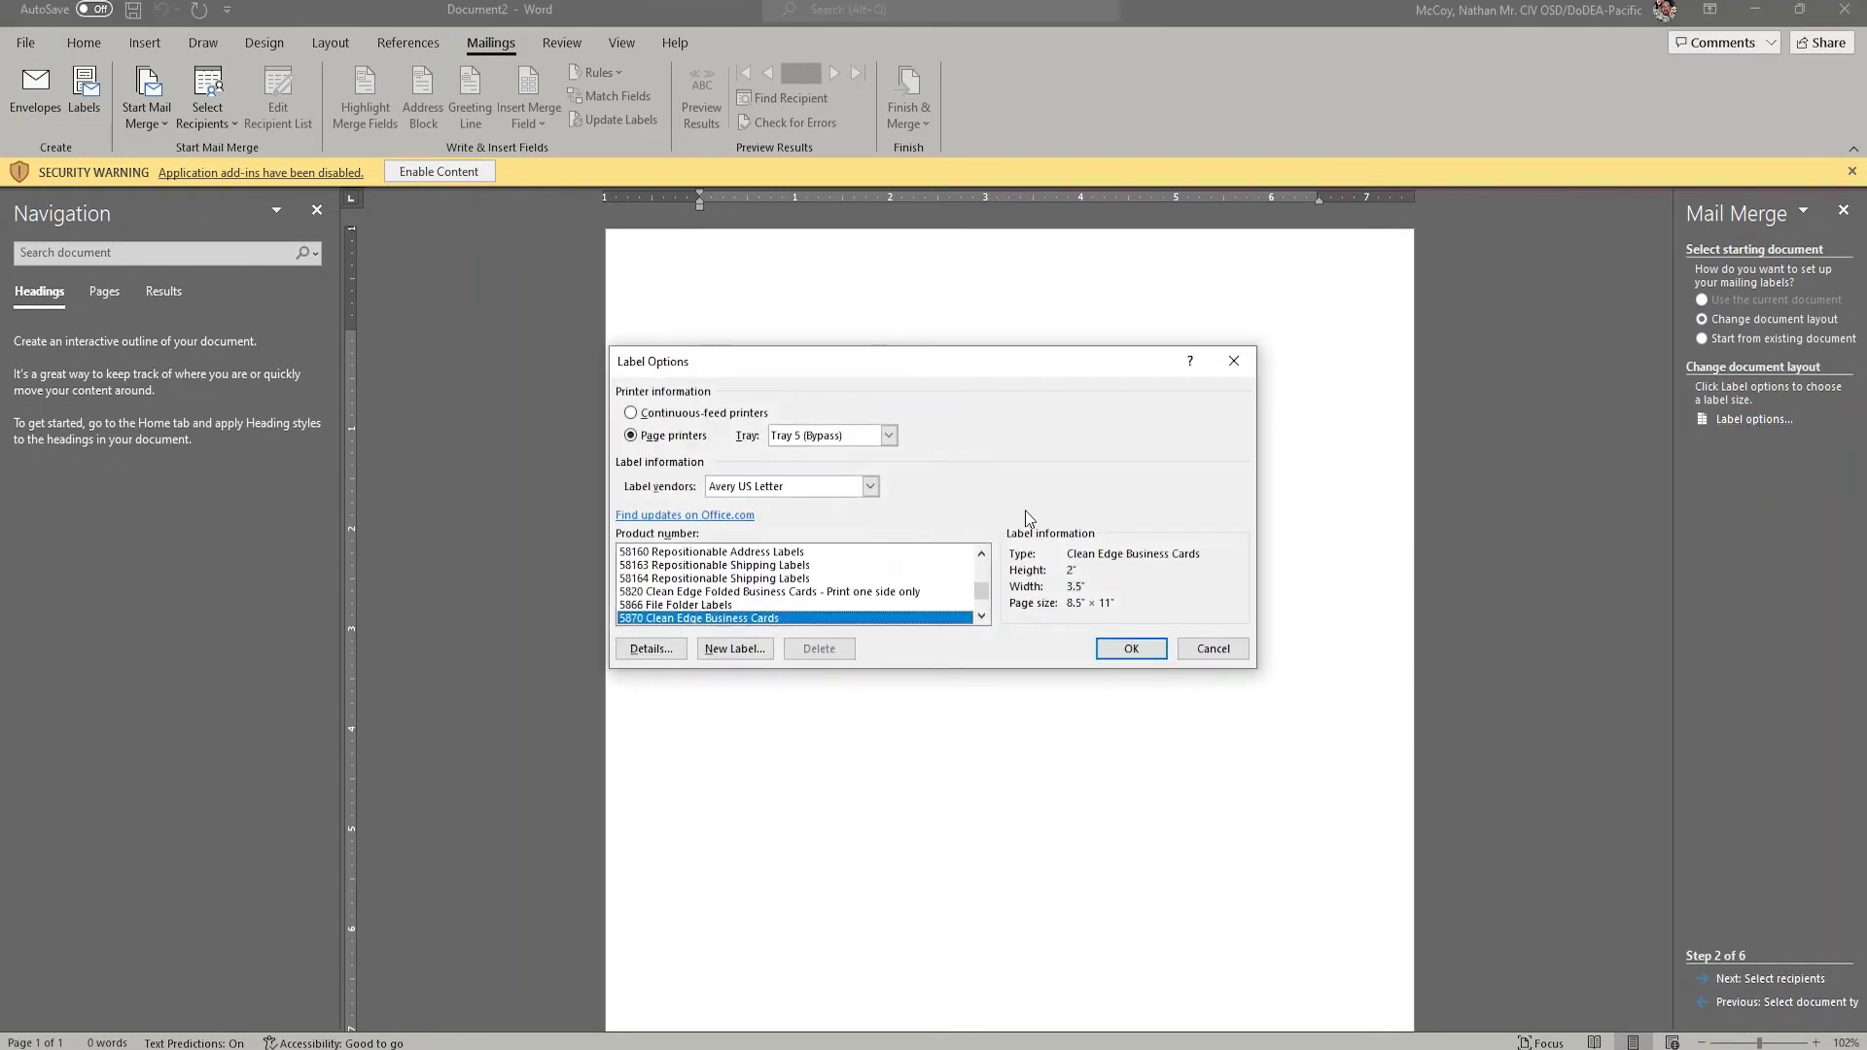
Step: Choose Avery US Letter as the label vendor
click(871, 491)
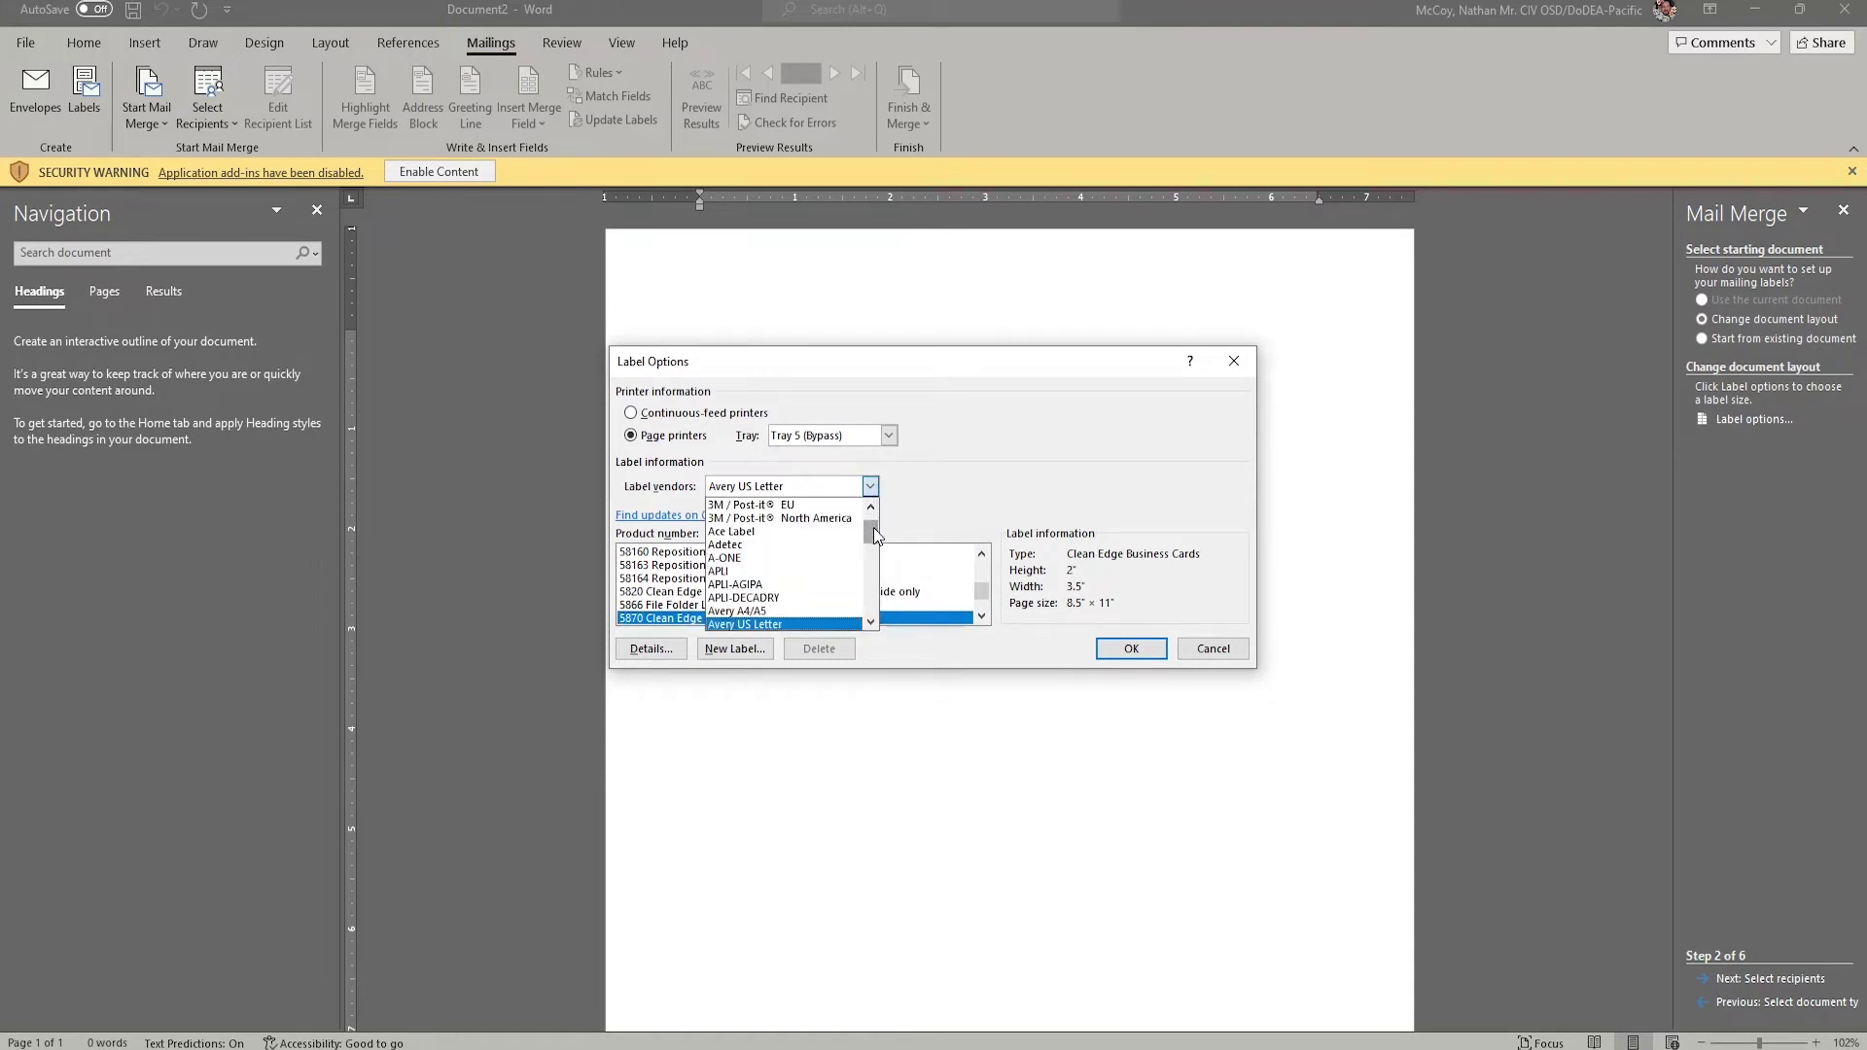
mouse_move(873, 527)
mouse_down()
mouse_move(877, 563)
mouse_move(873, 533)
mouse_up()
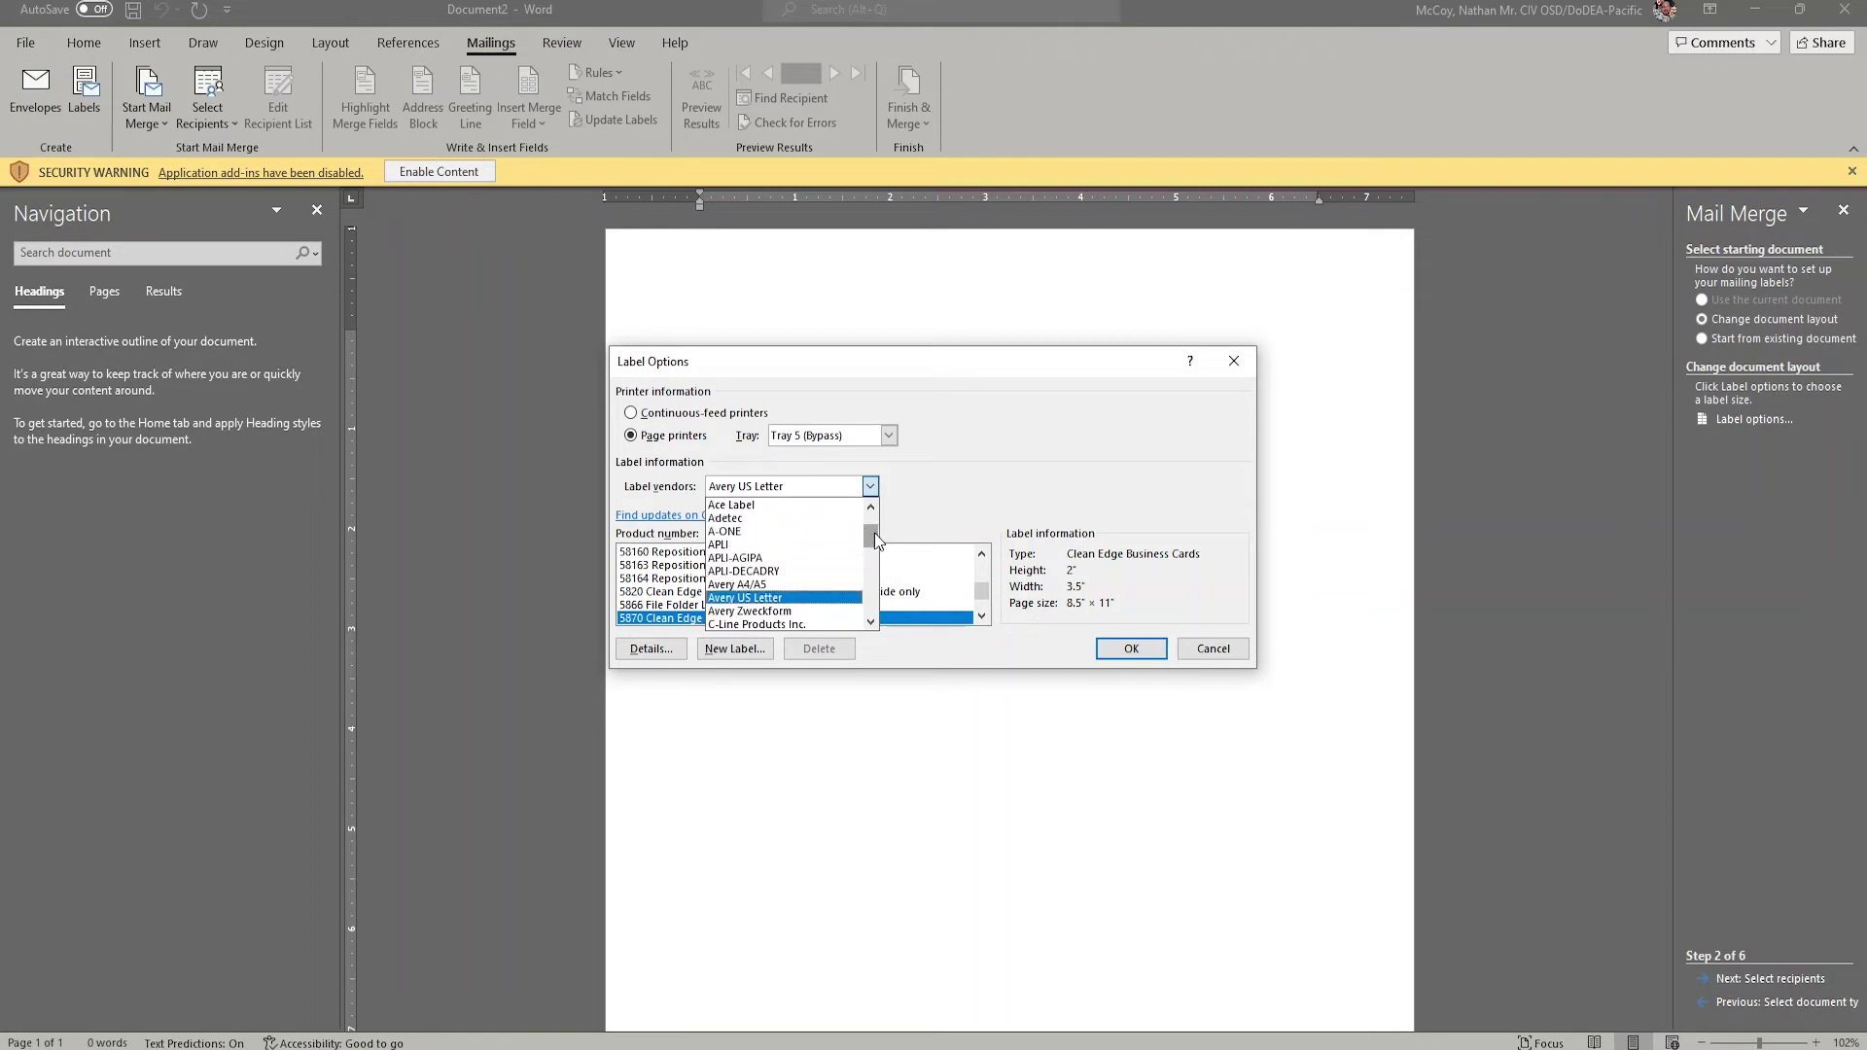
click(797, 598)
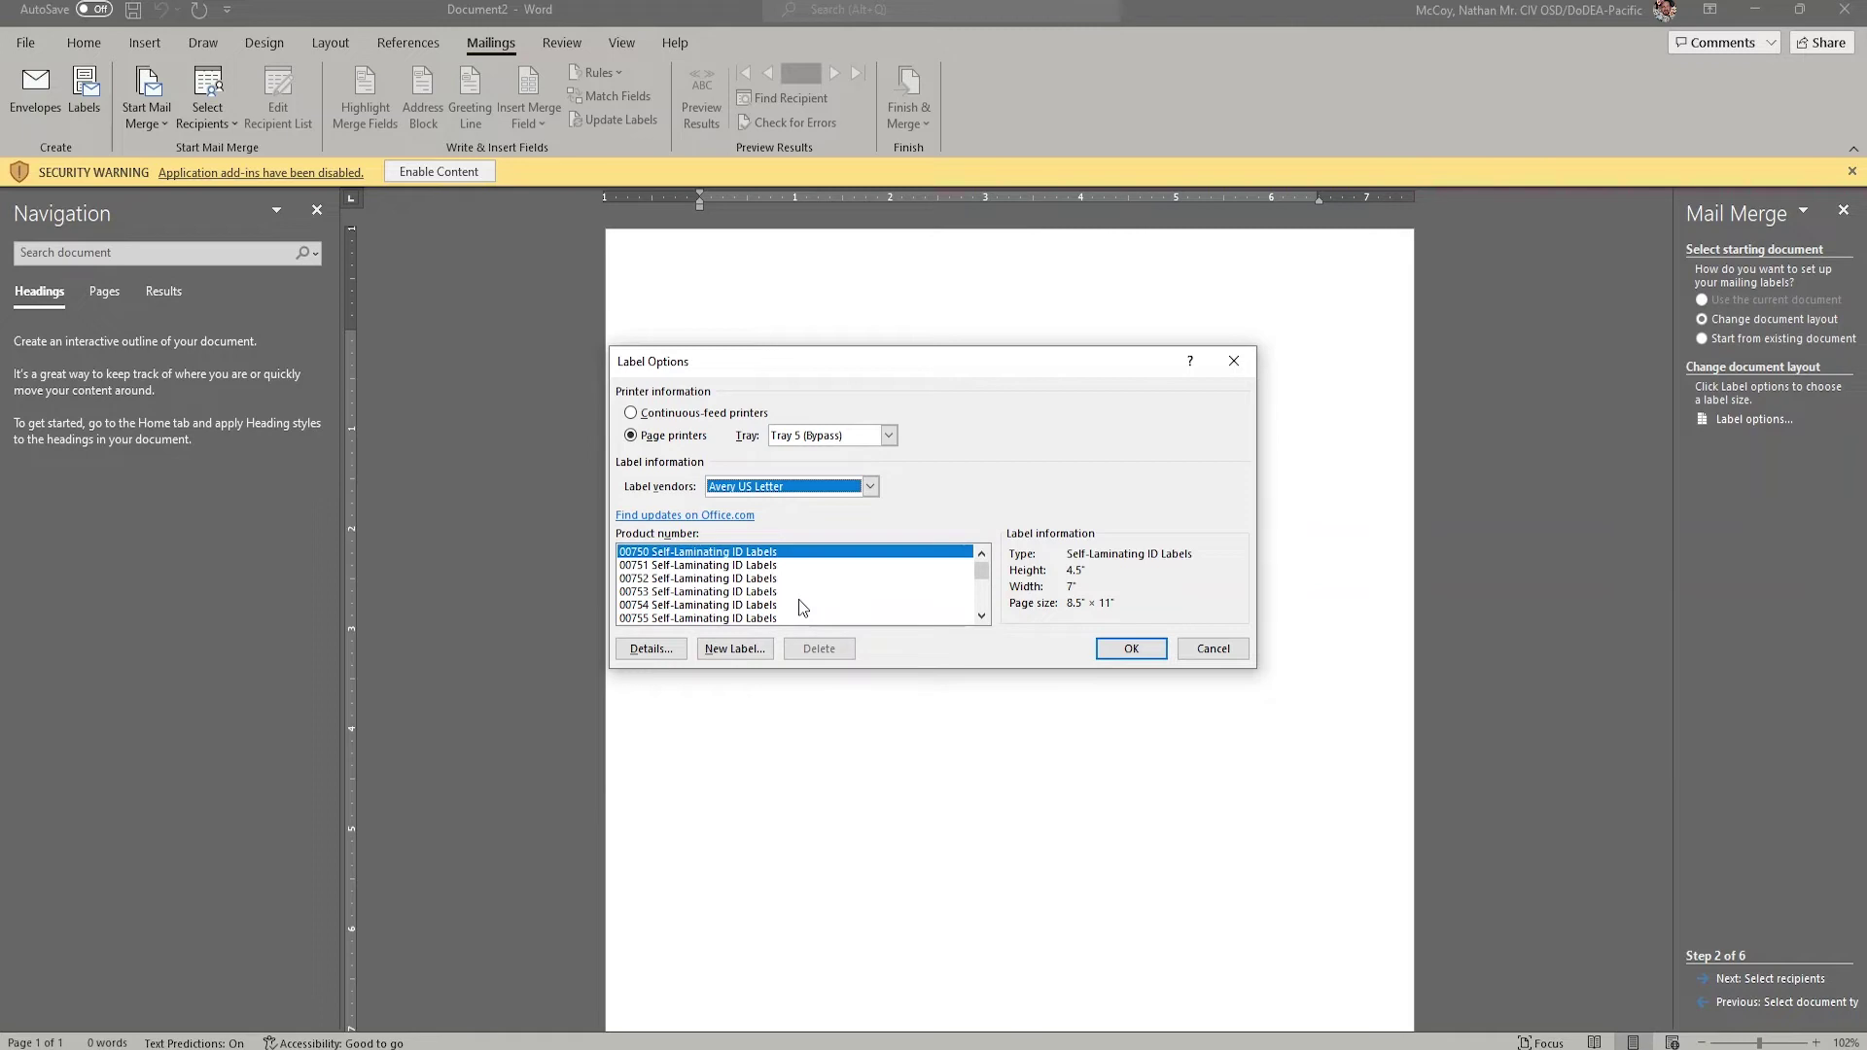
Step: Select product 5870 Clean Edge Business Cards, review its details, and apply the layout
click(800, 605)
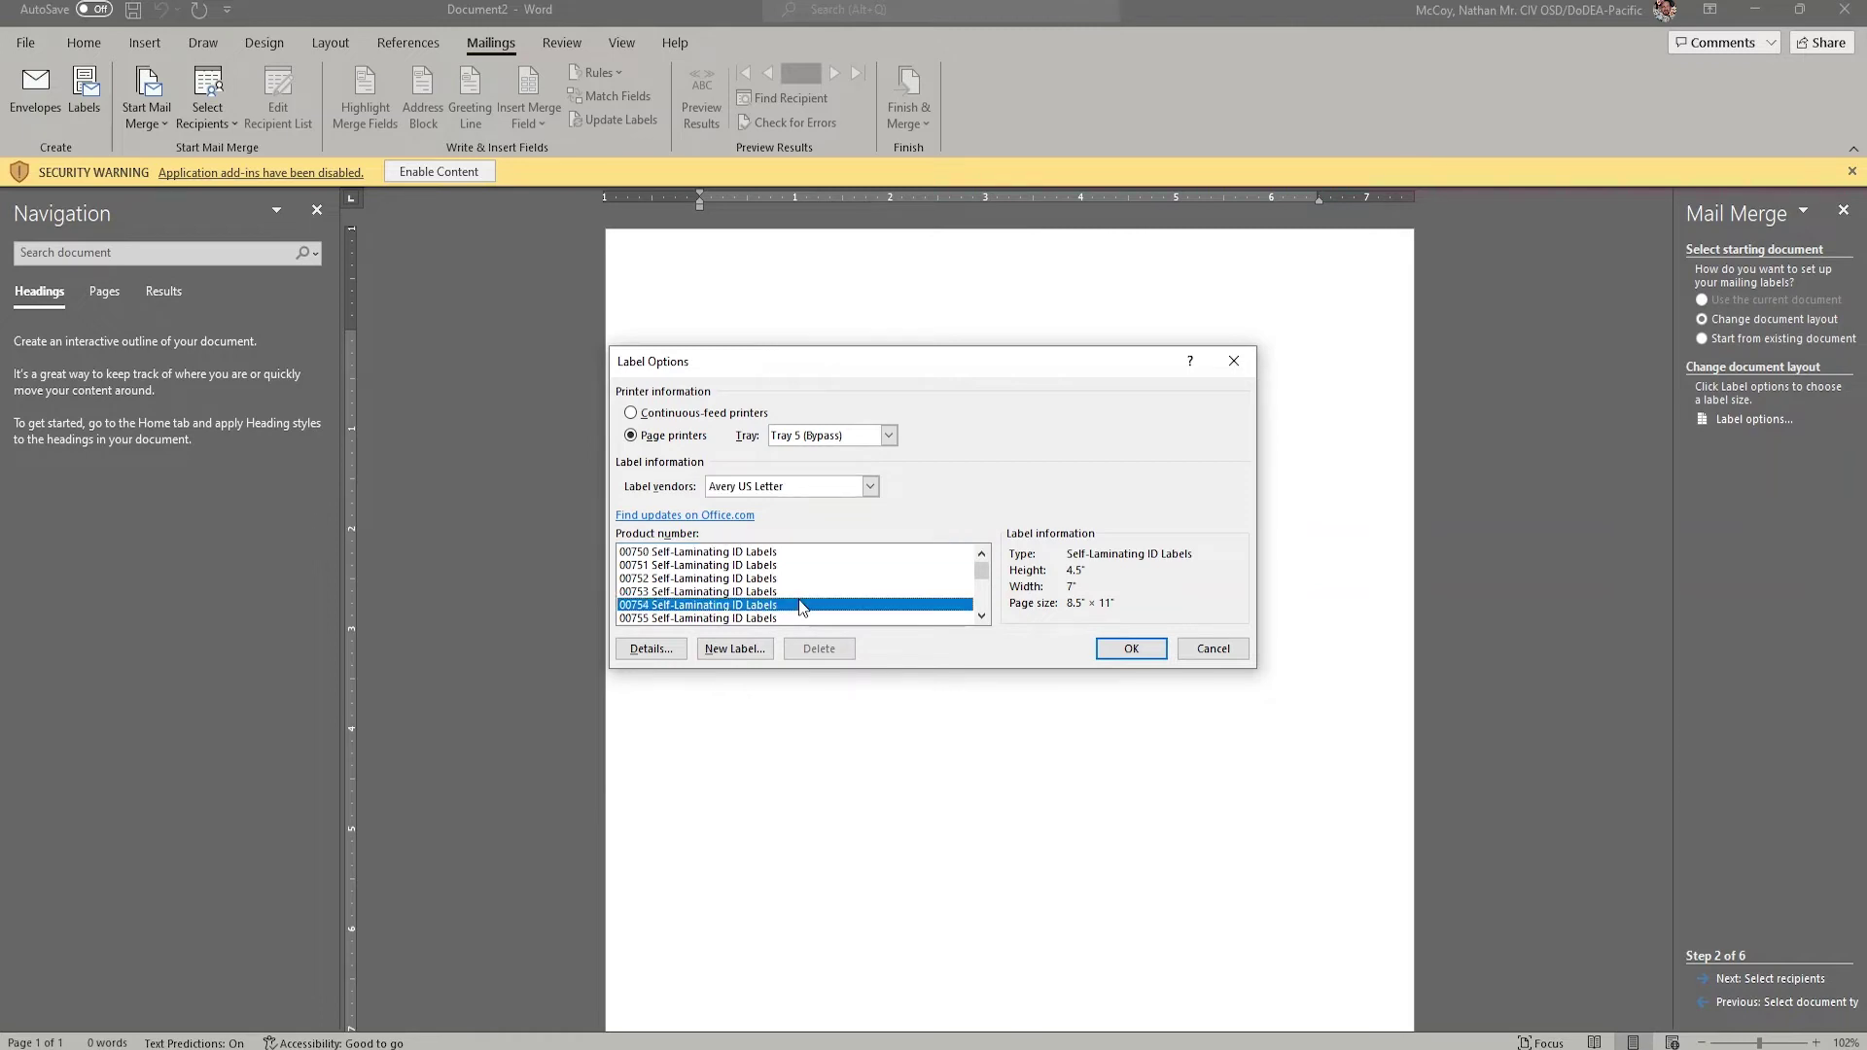
text(5160 Address)
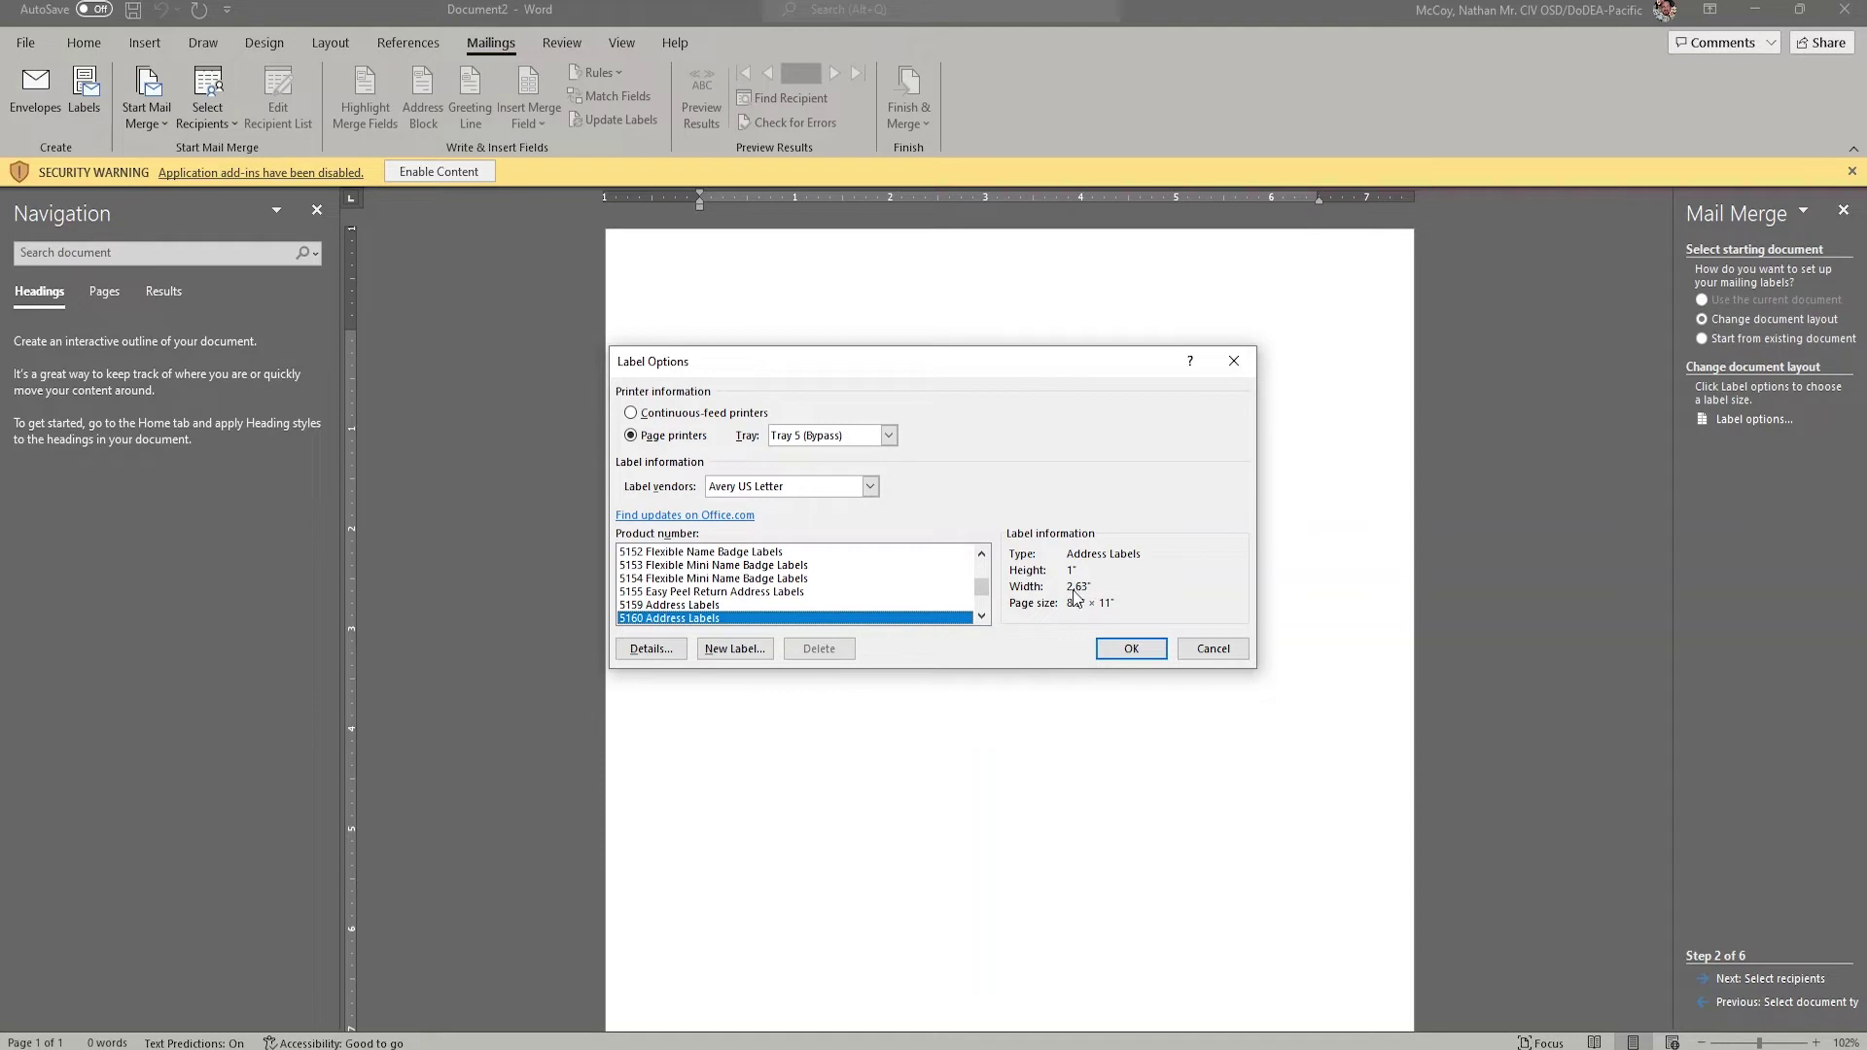
scroll(984, 615, down, 1)
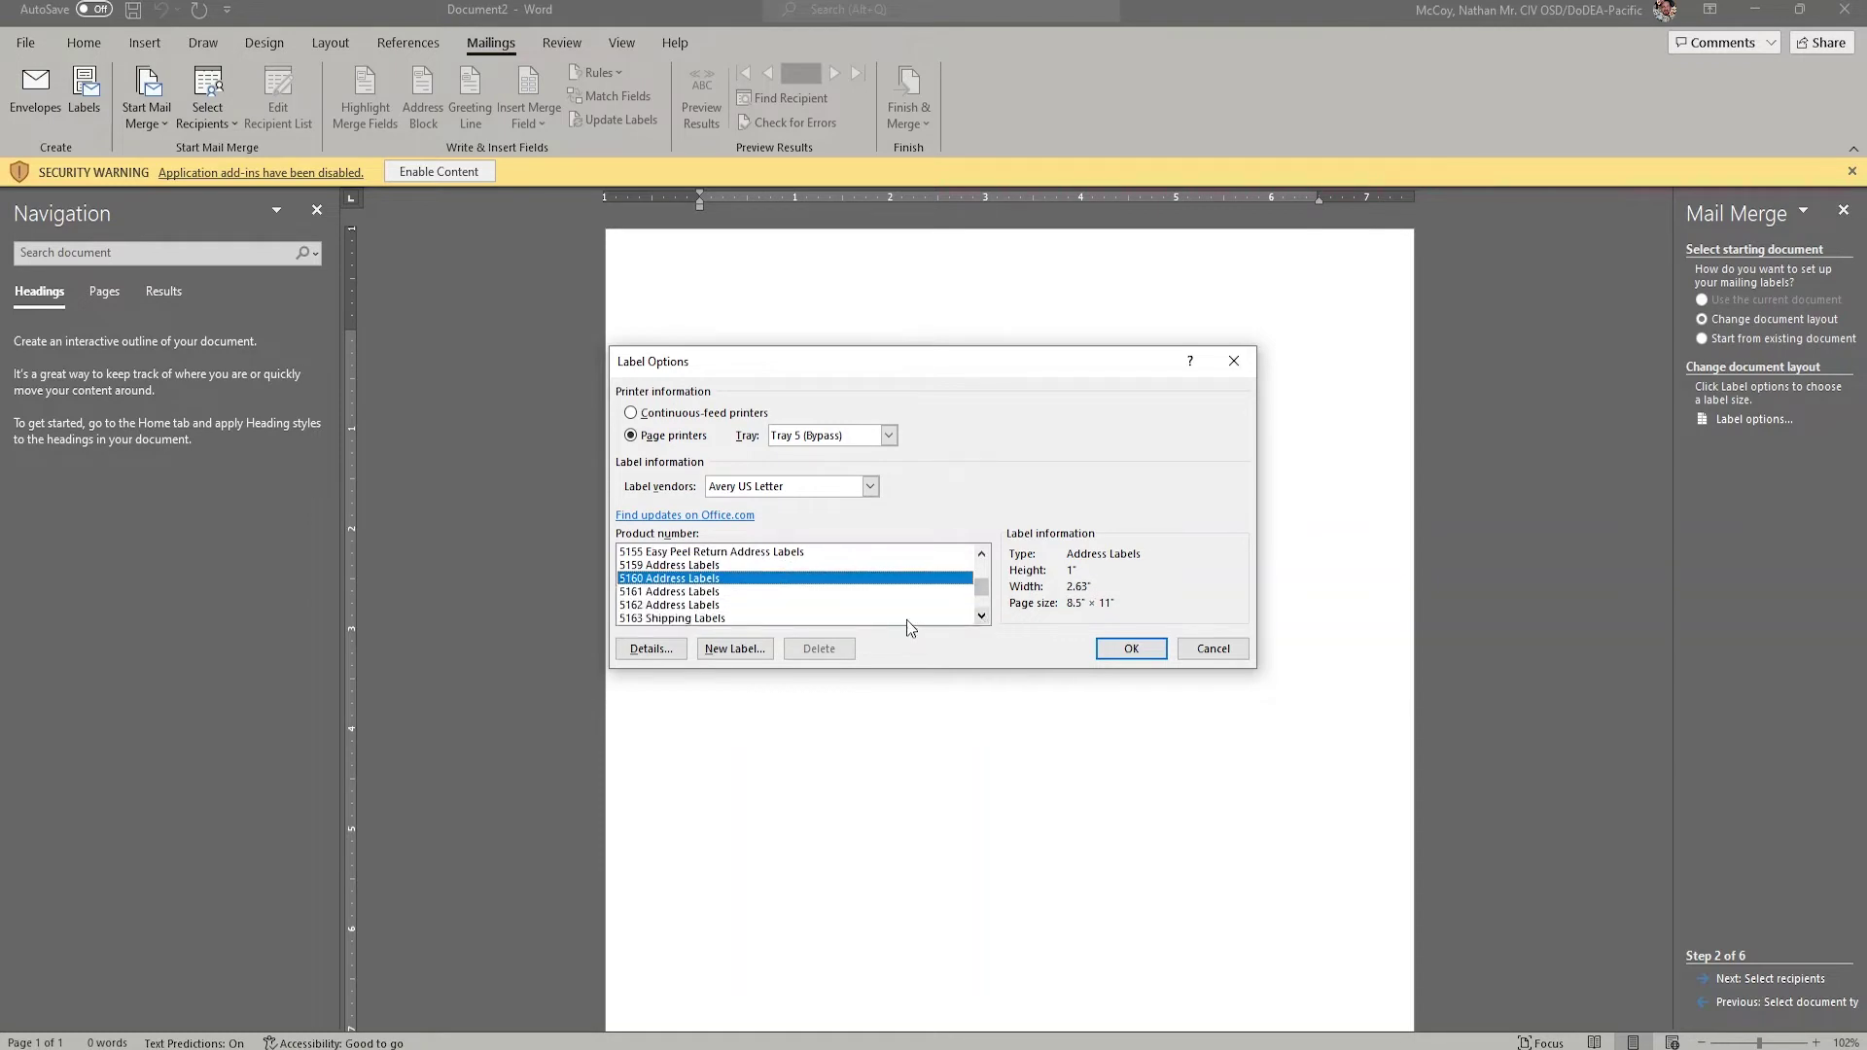
click(907, 619)
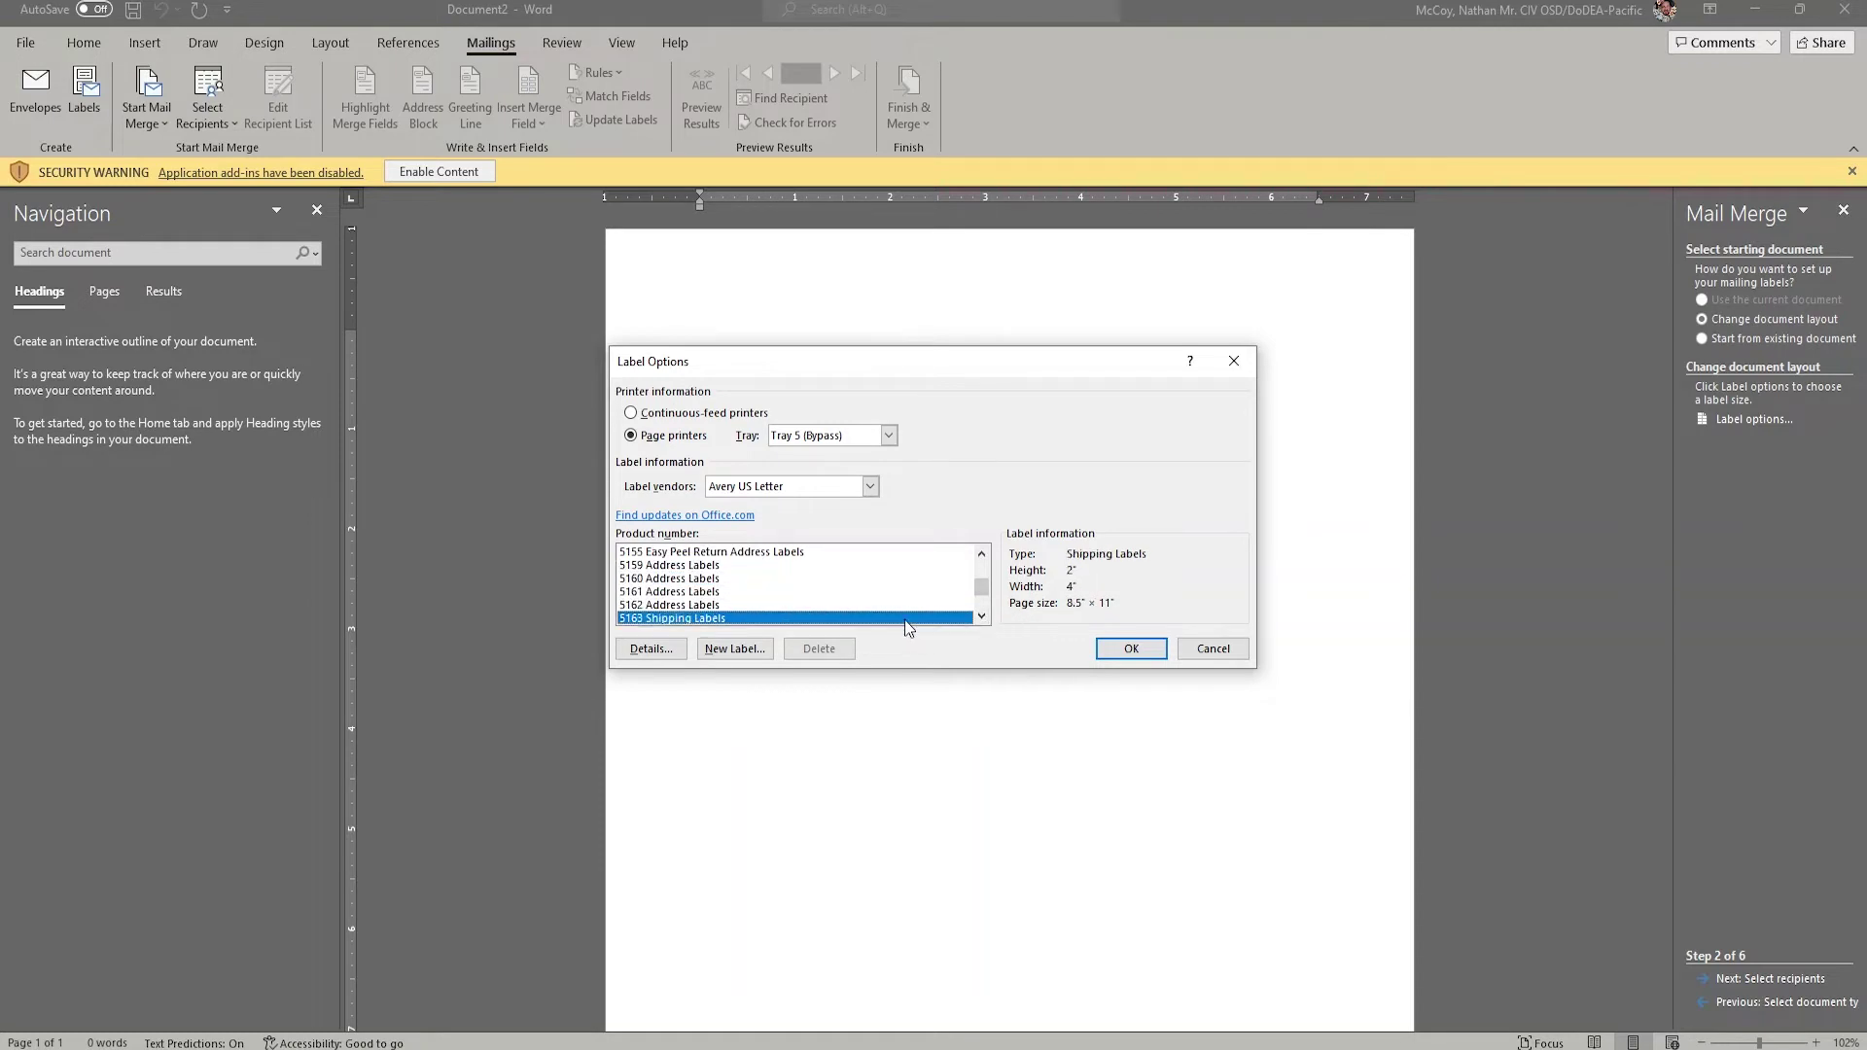
text(58)
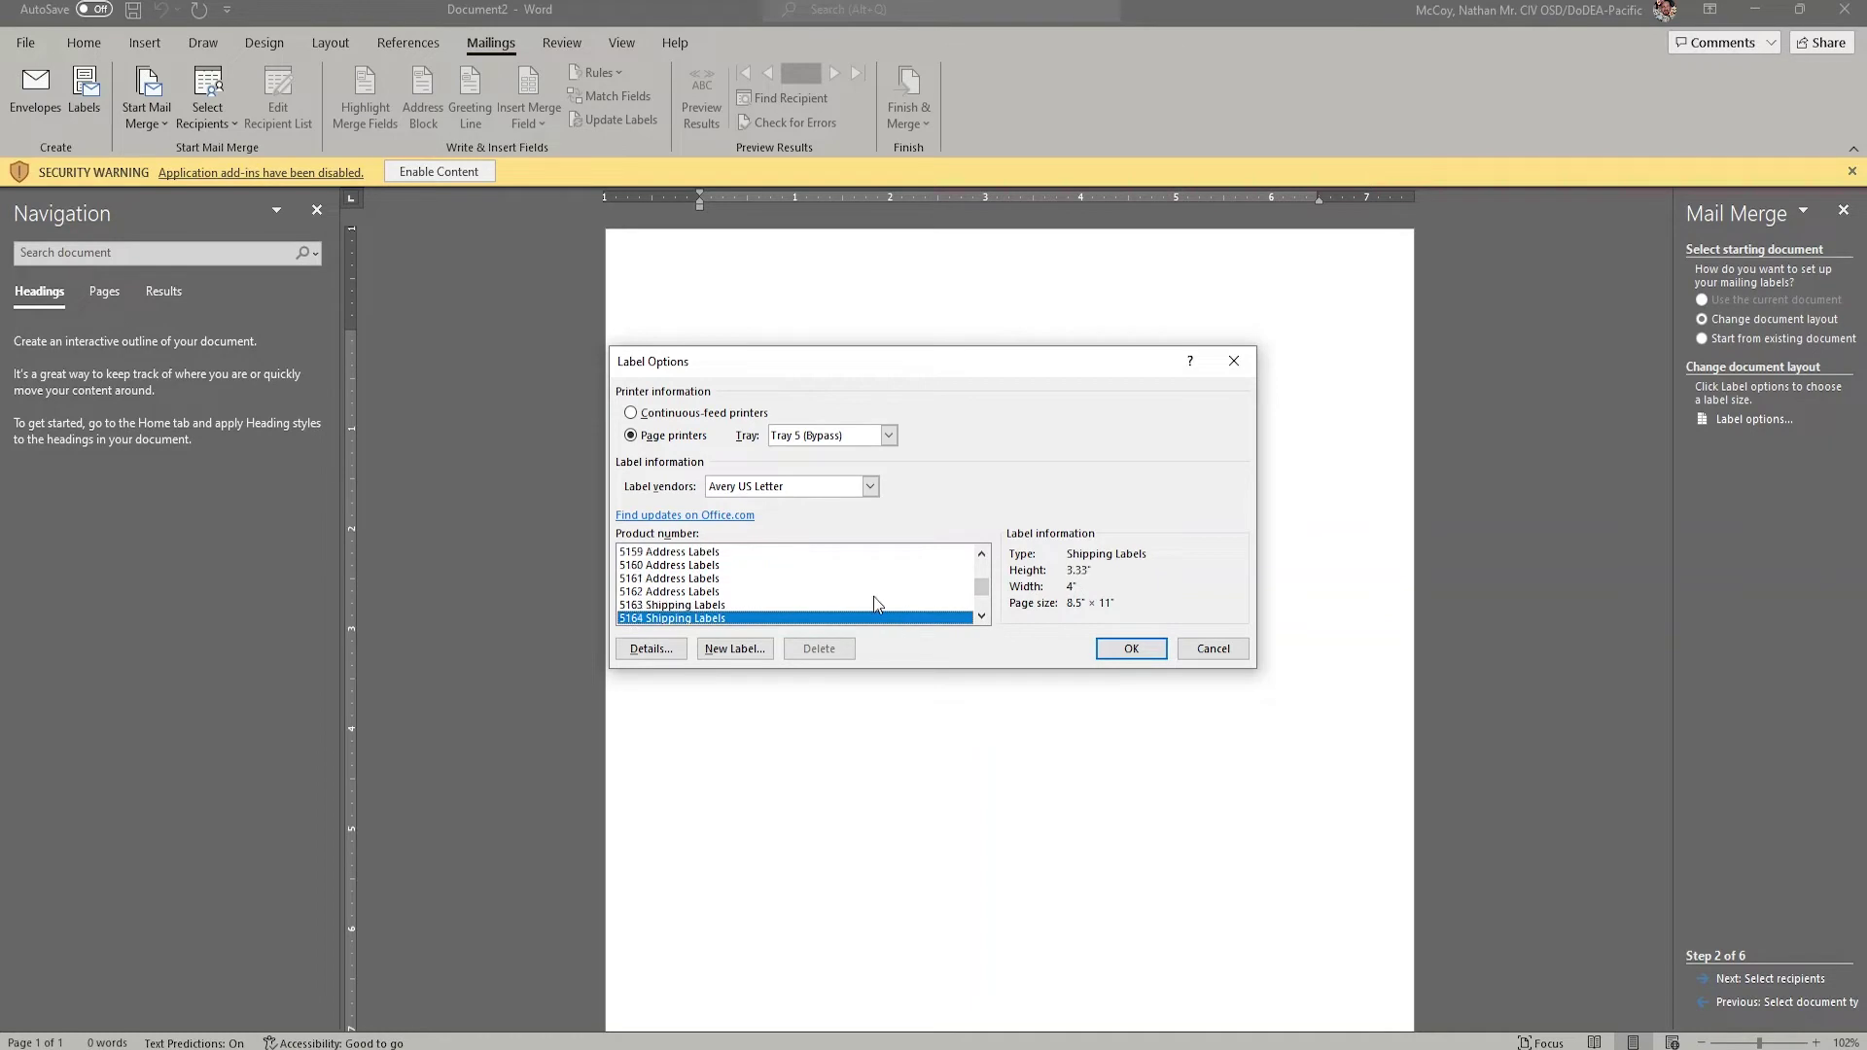
text(70 Clean Edge Business Cards)
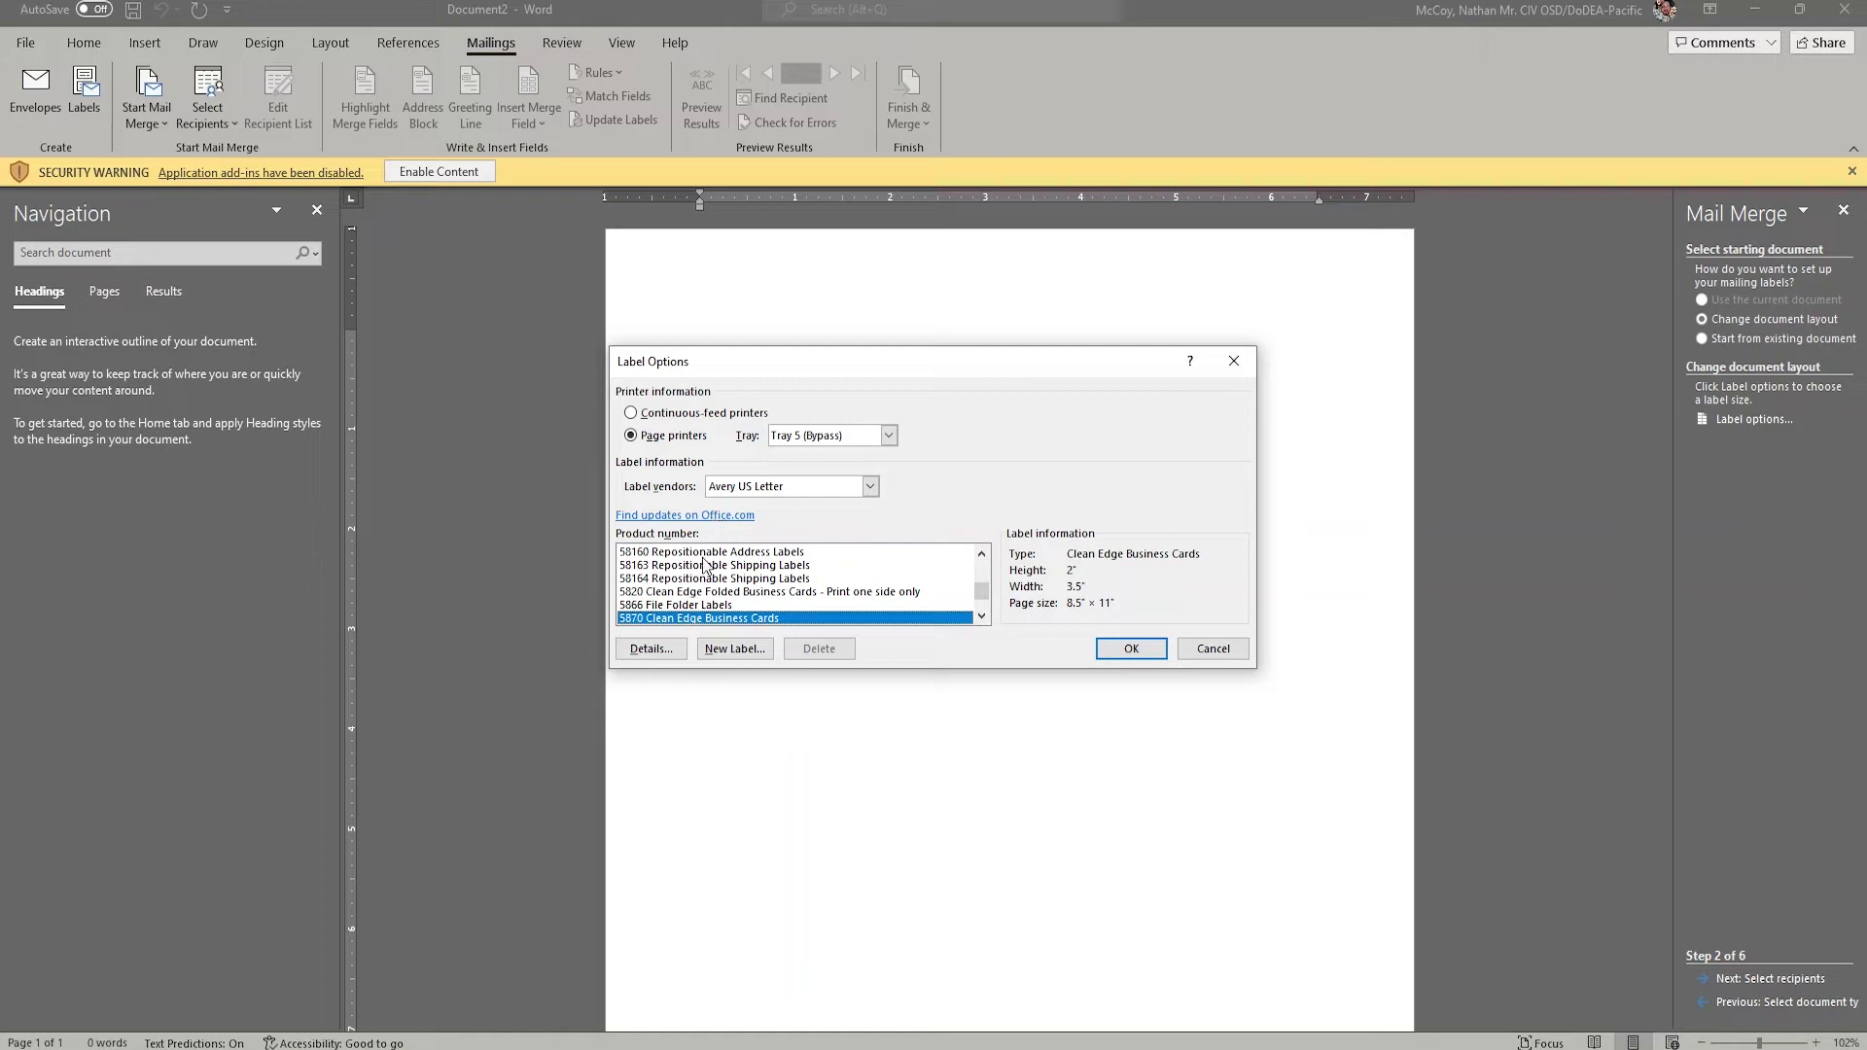
click(732, 649)
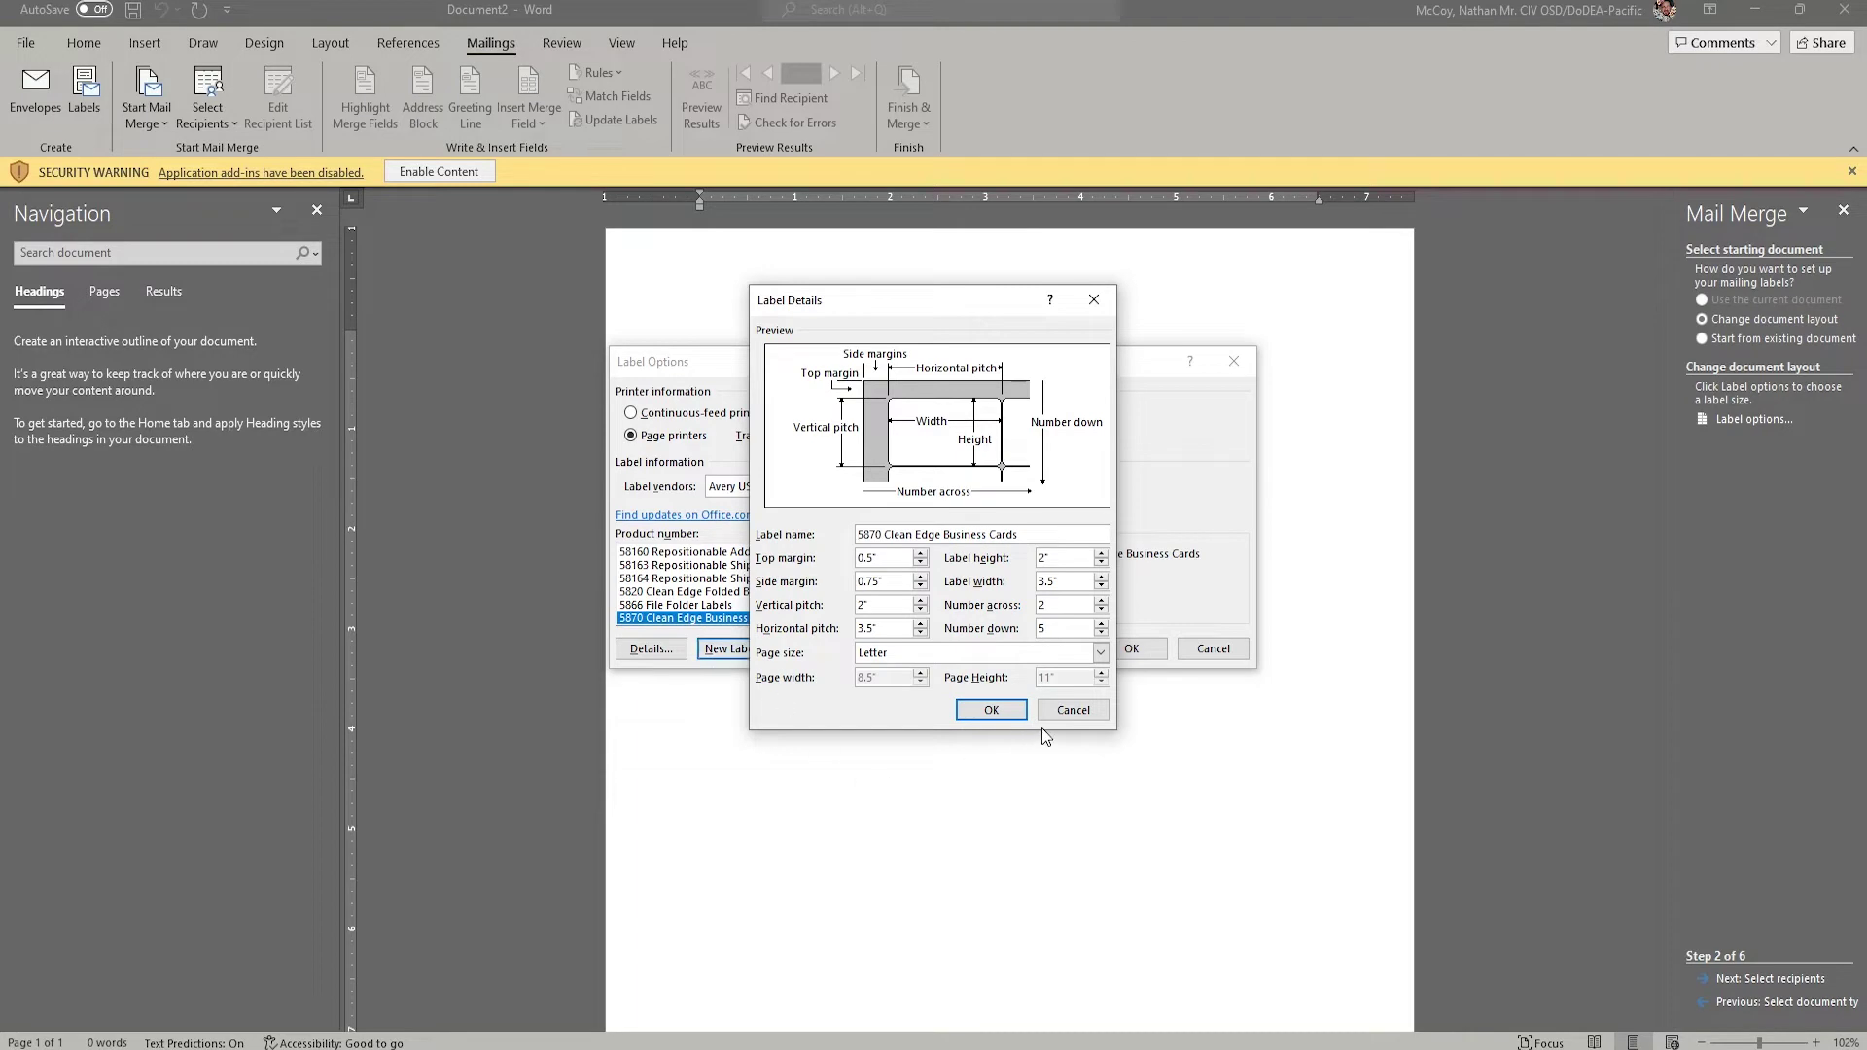
click(1070, 713)
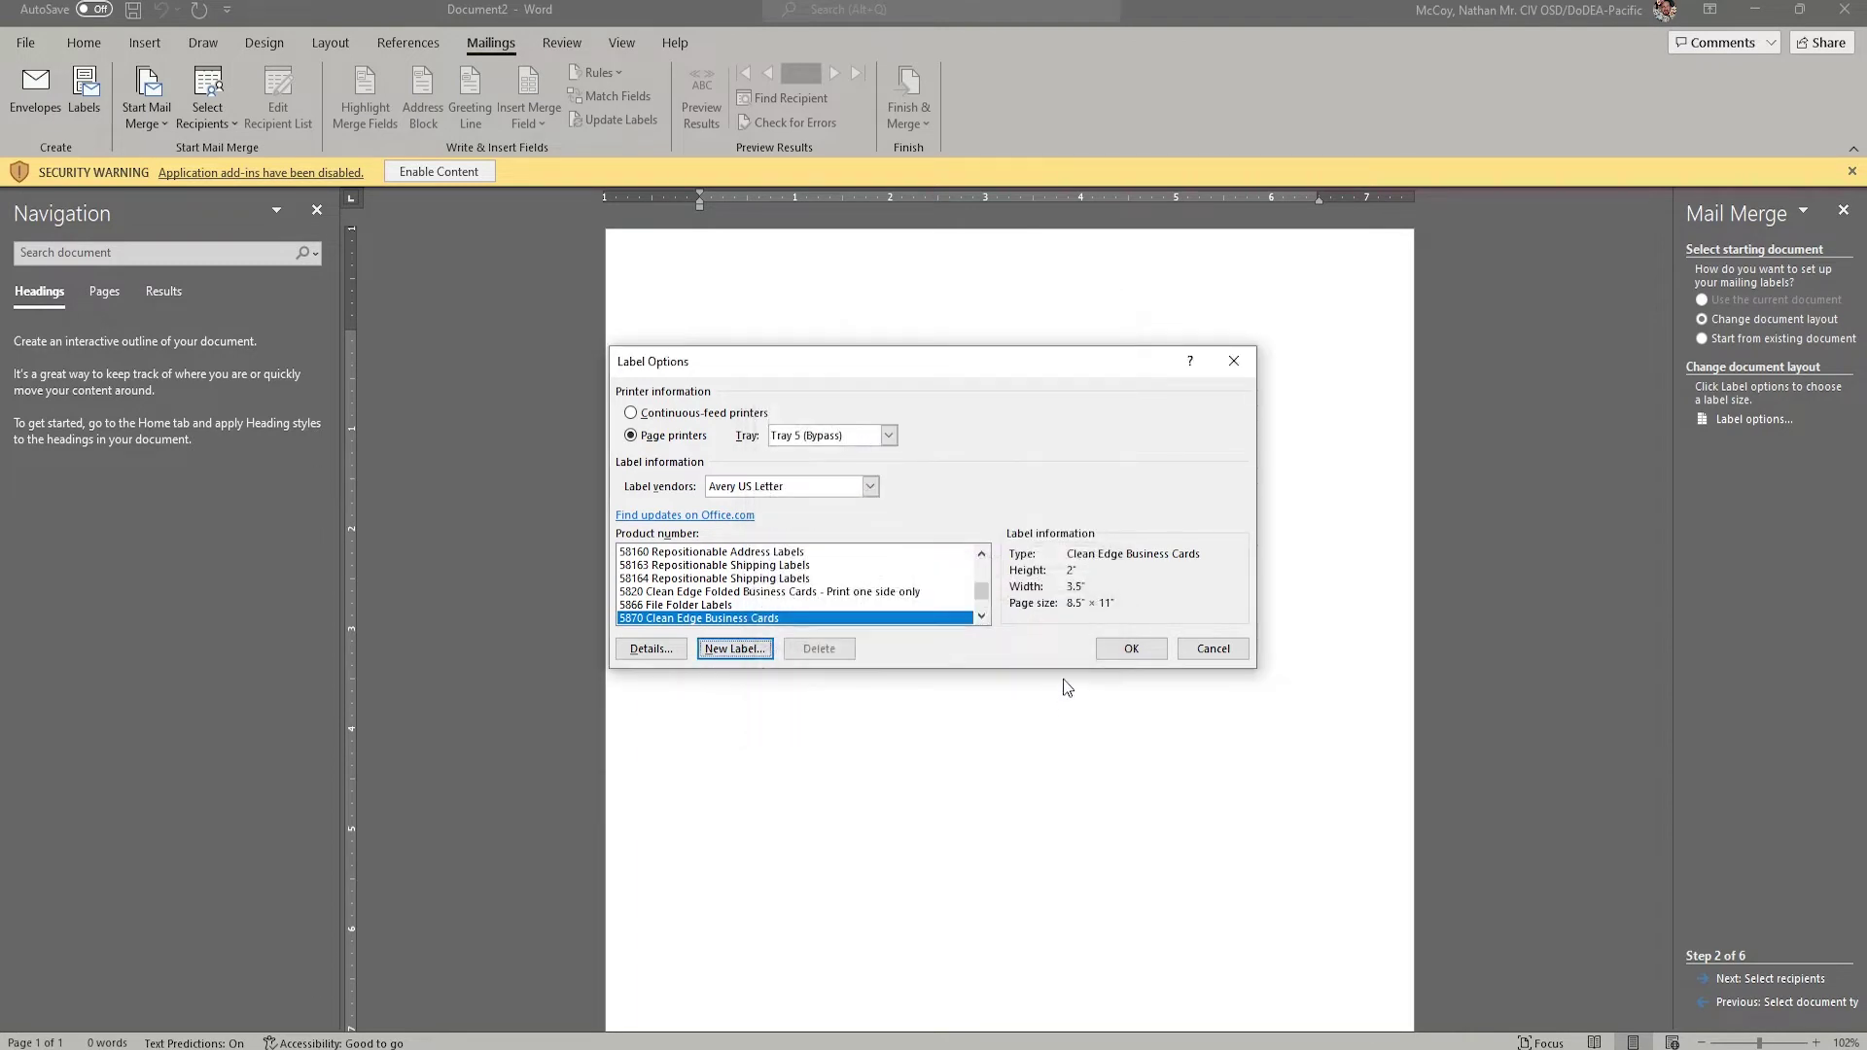
click(1128, 650)
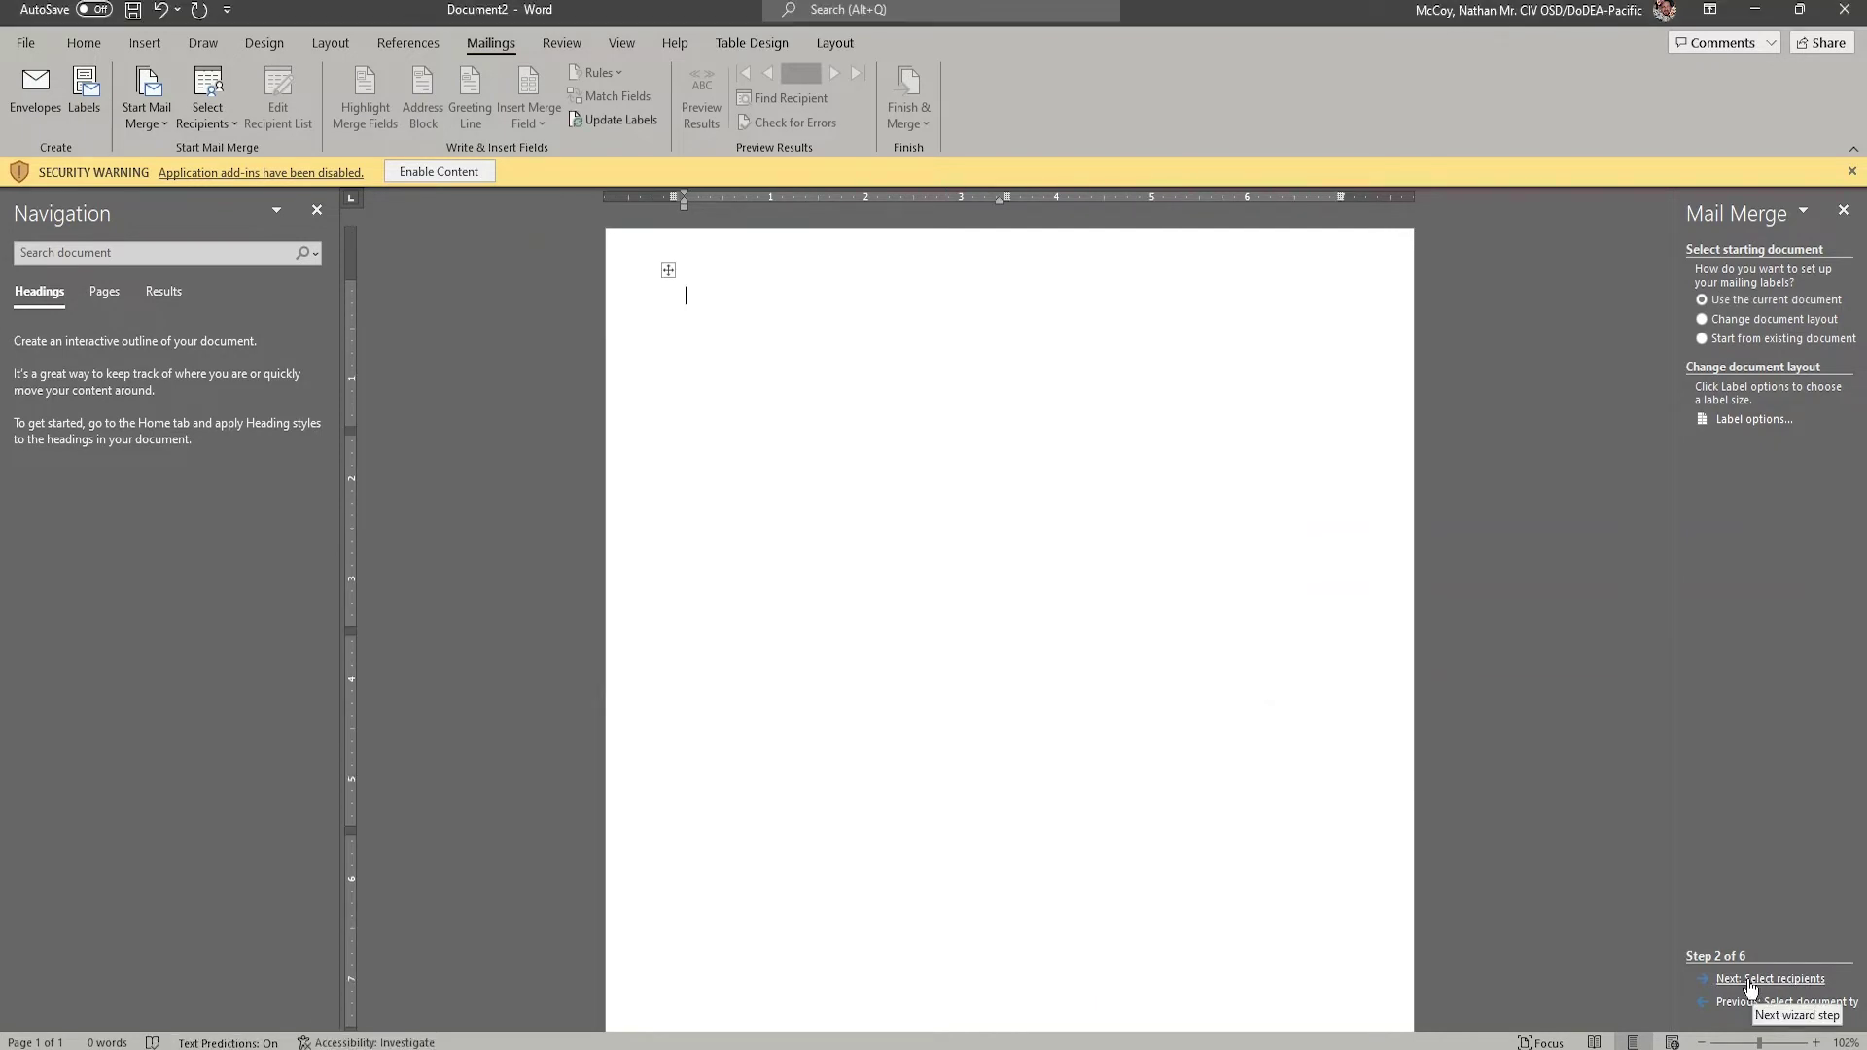
Step: Advance the wizard to recipient selection and close the Sample Spreadsheet workbook in Excel
click(1750, 979)
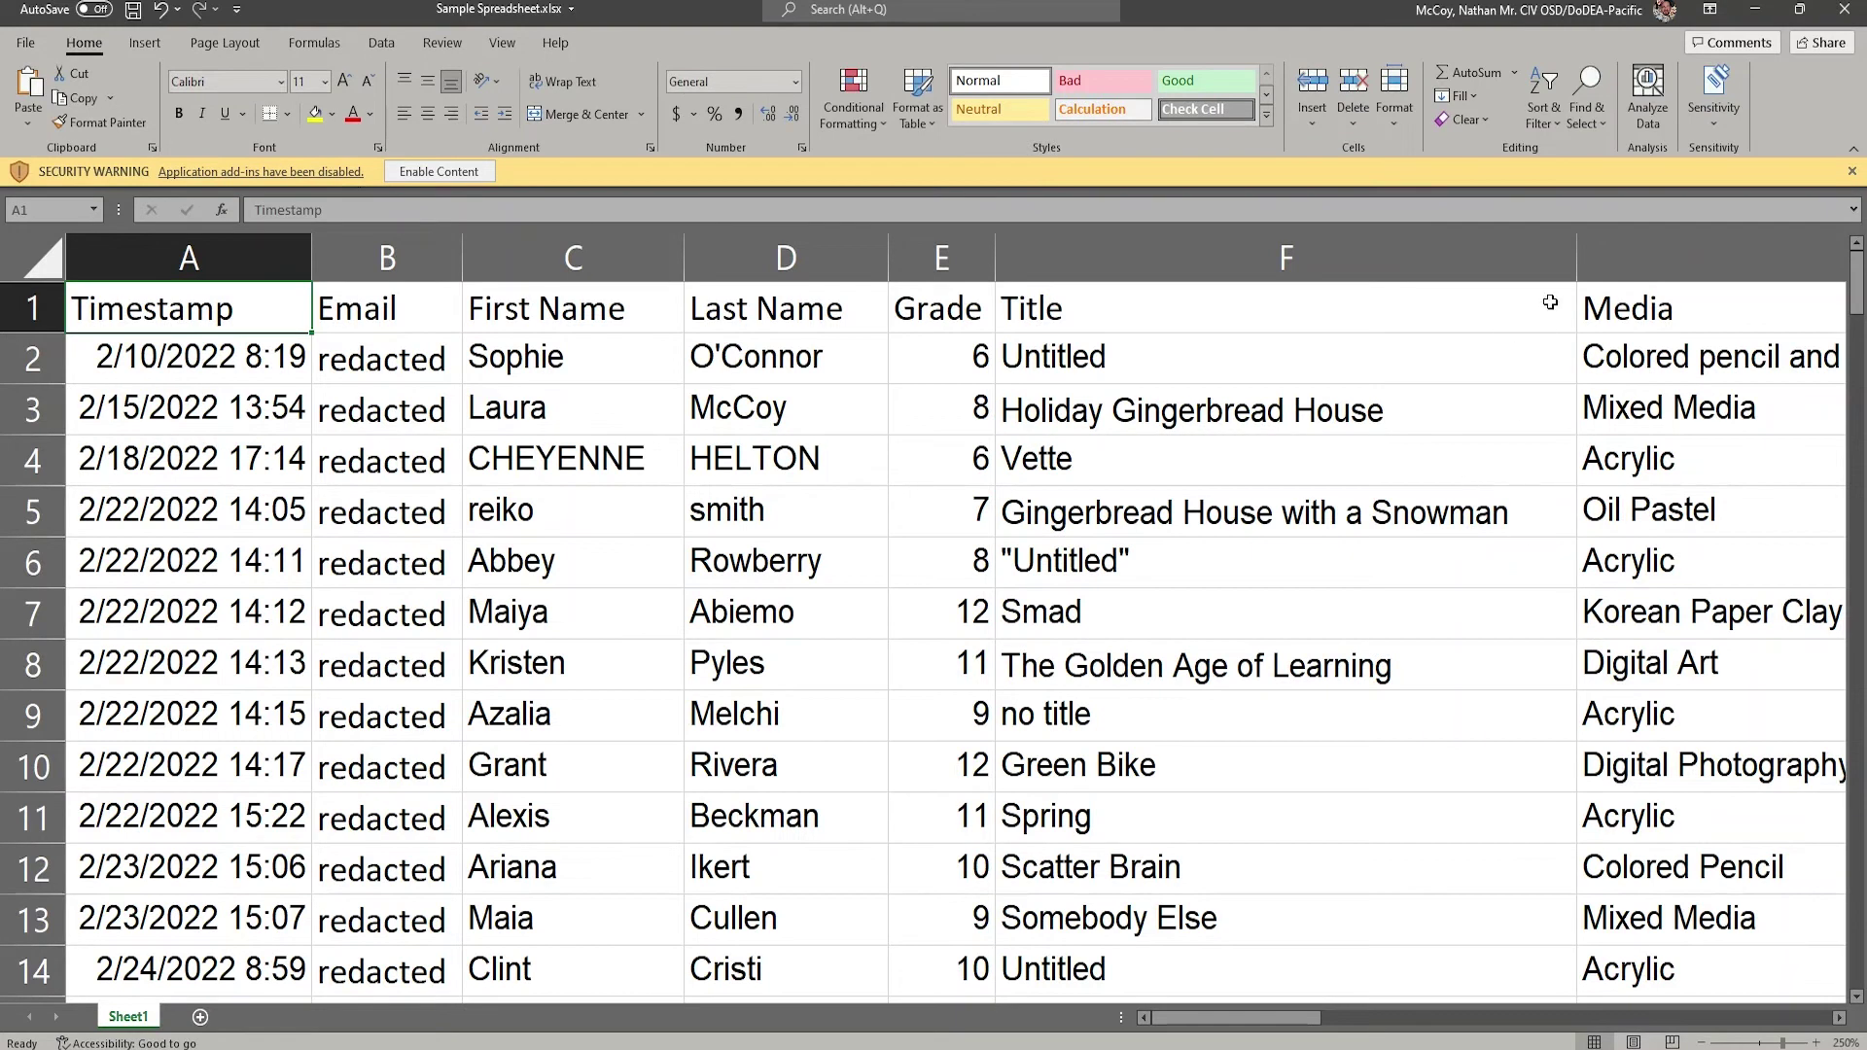
click(1845, 8)
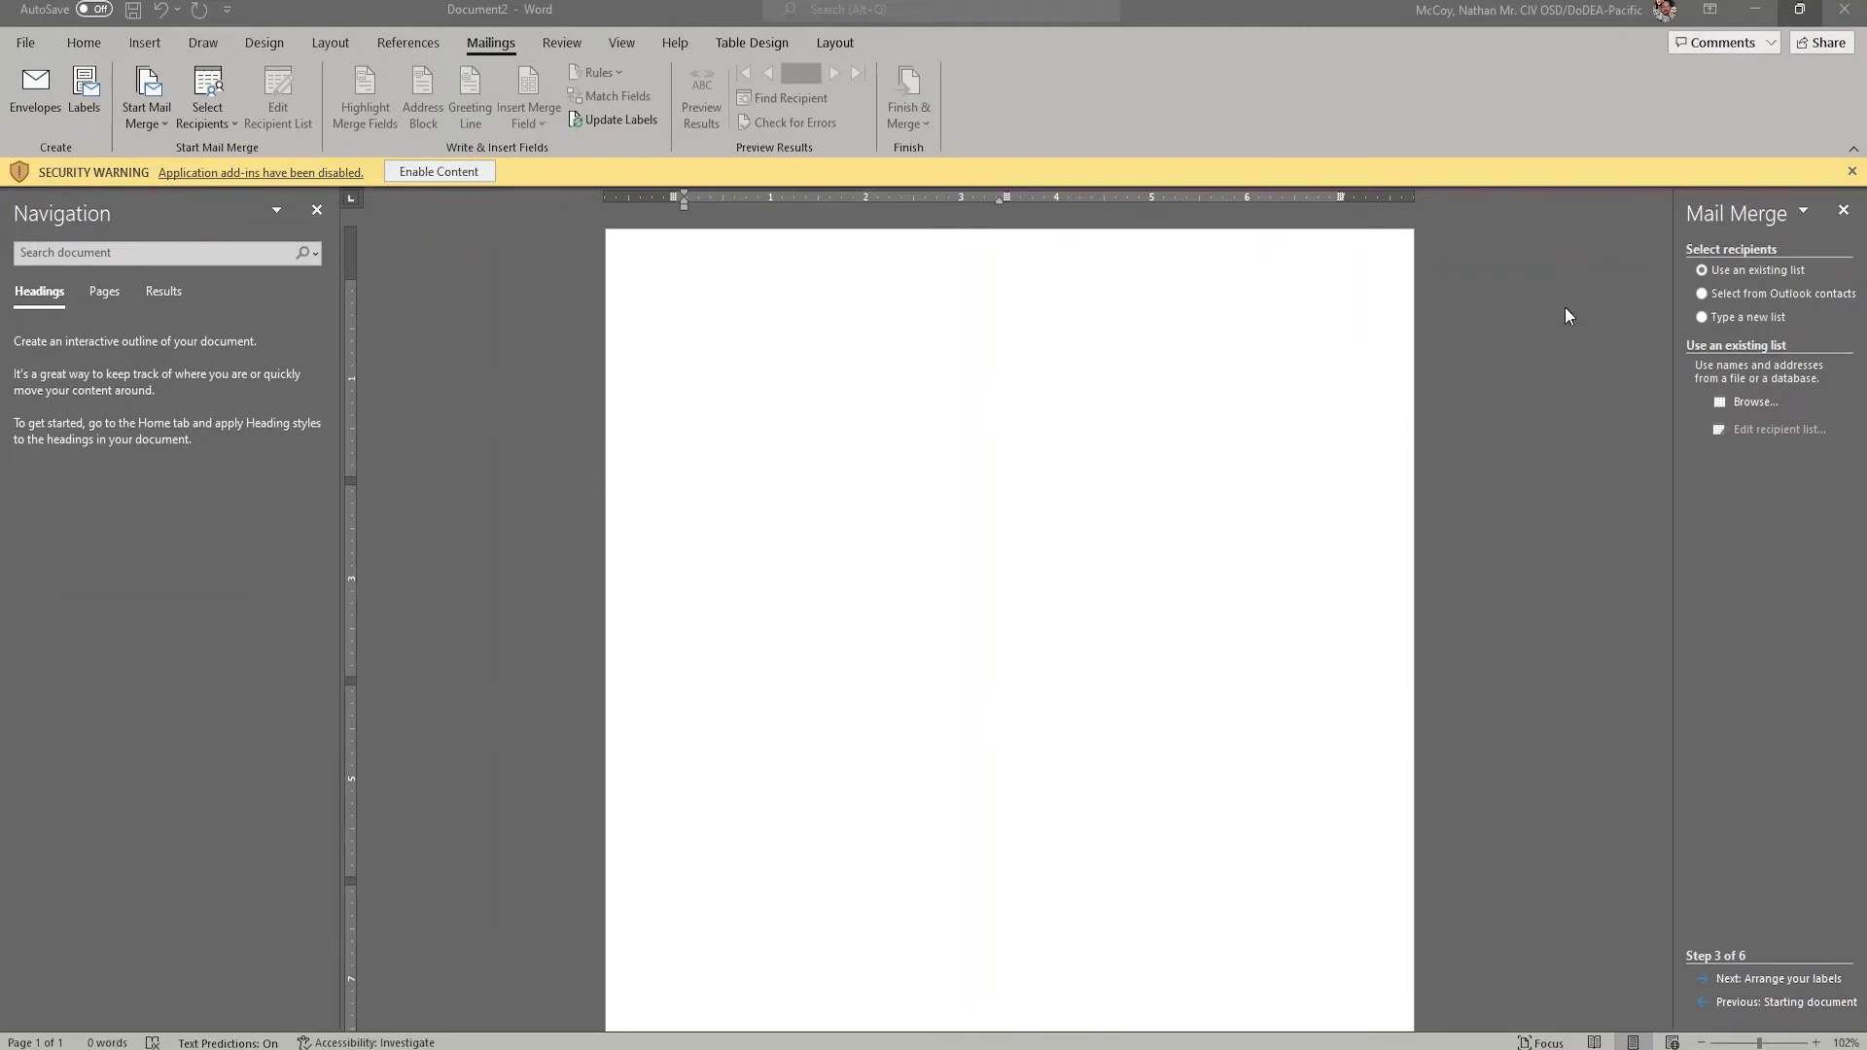
Step: Use Sample Spreadsheet.xlsx from the Desktop, table Sheet1$, as the recipient data source
click(1743, 400)
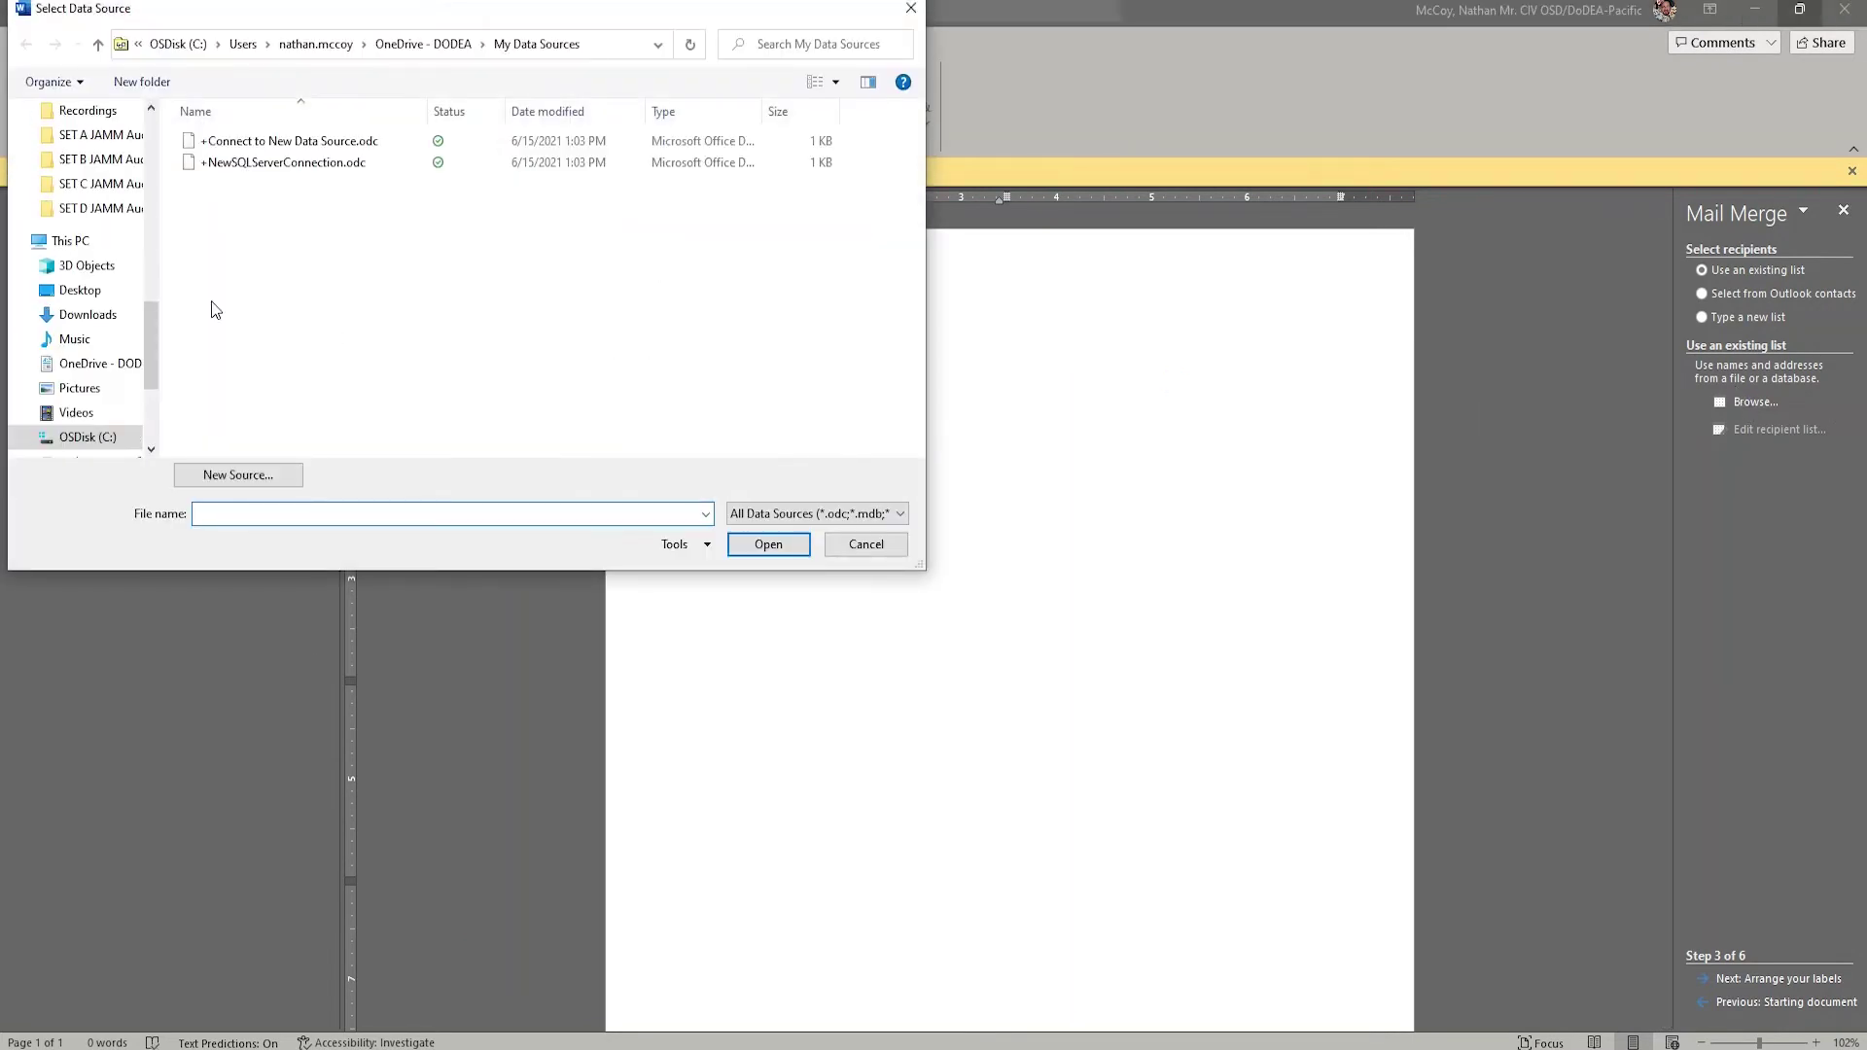
click(73, 292)
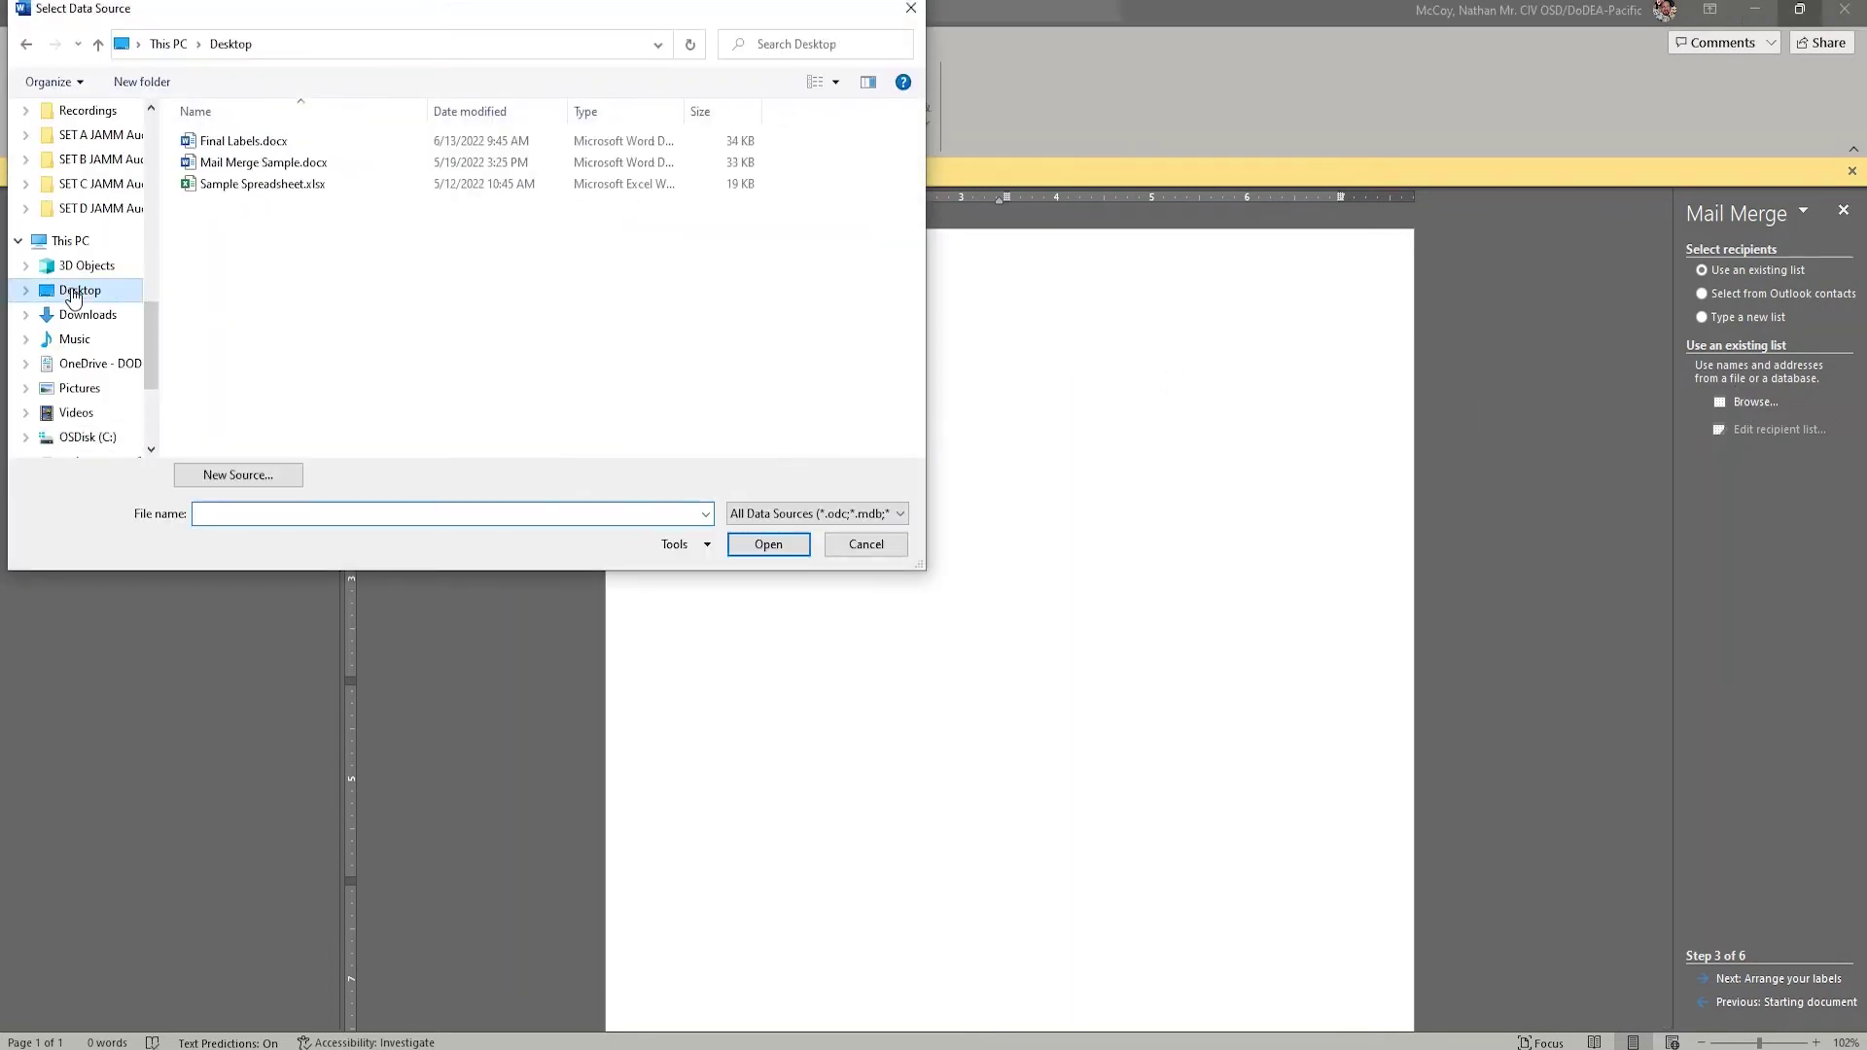
click(252, 189)
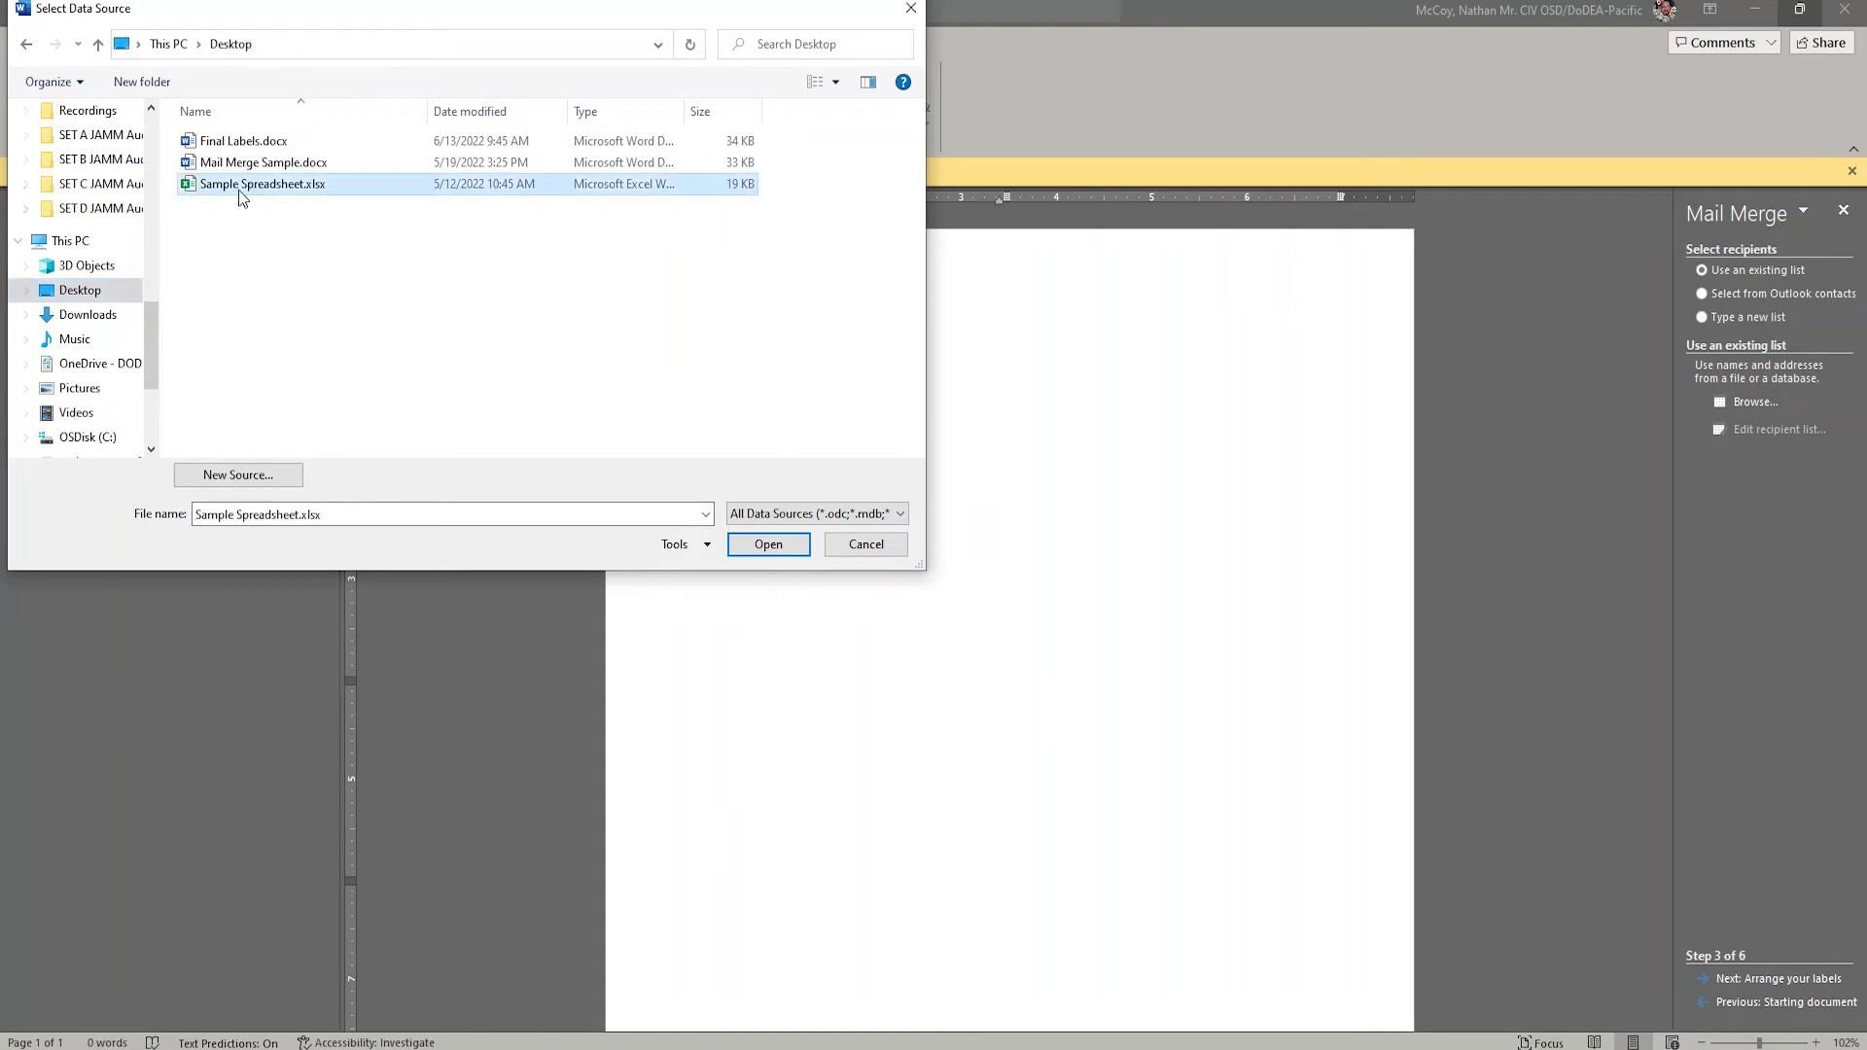
click(751, 543)
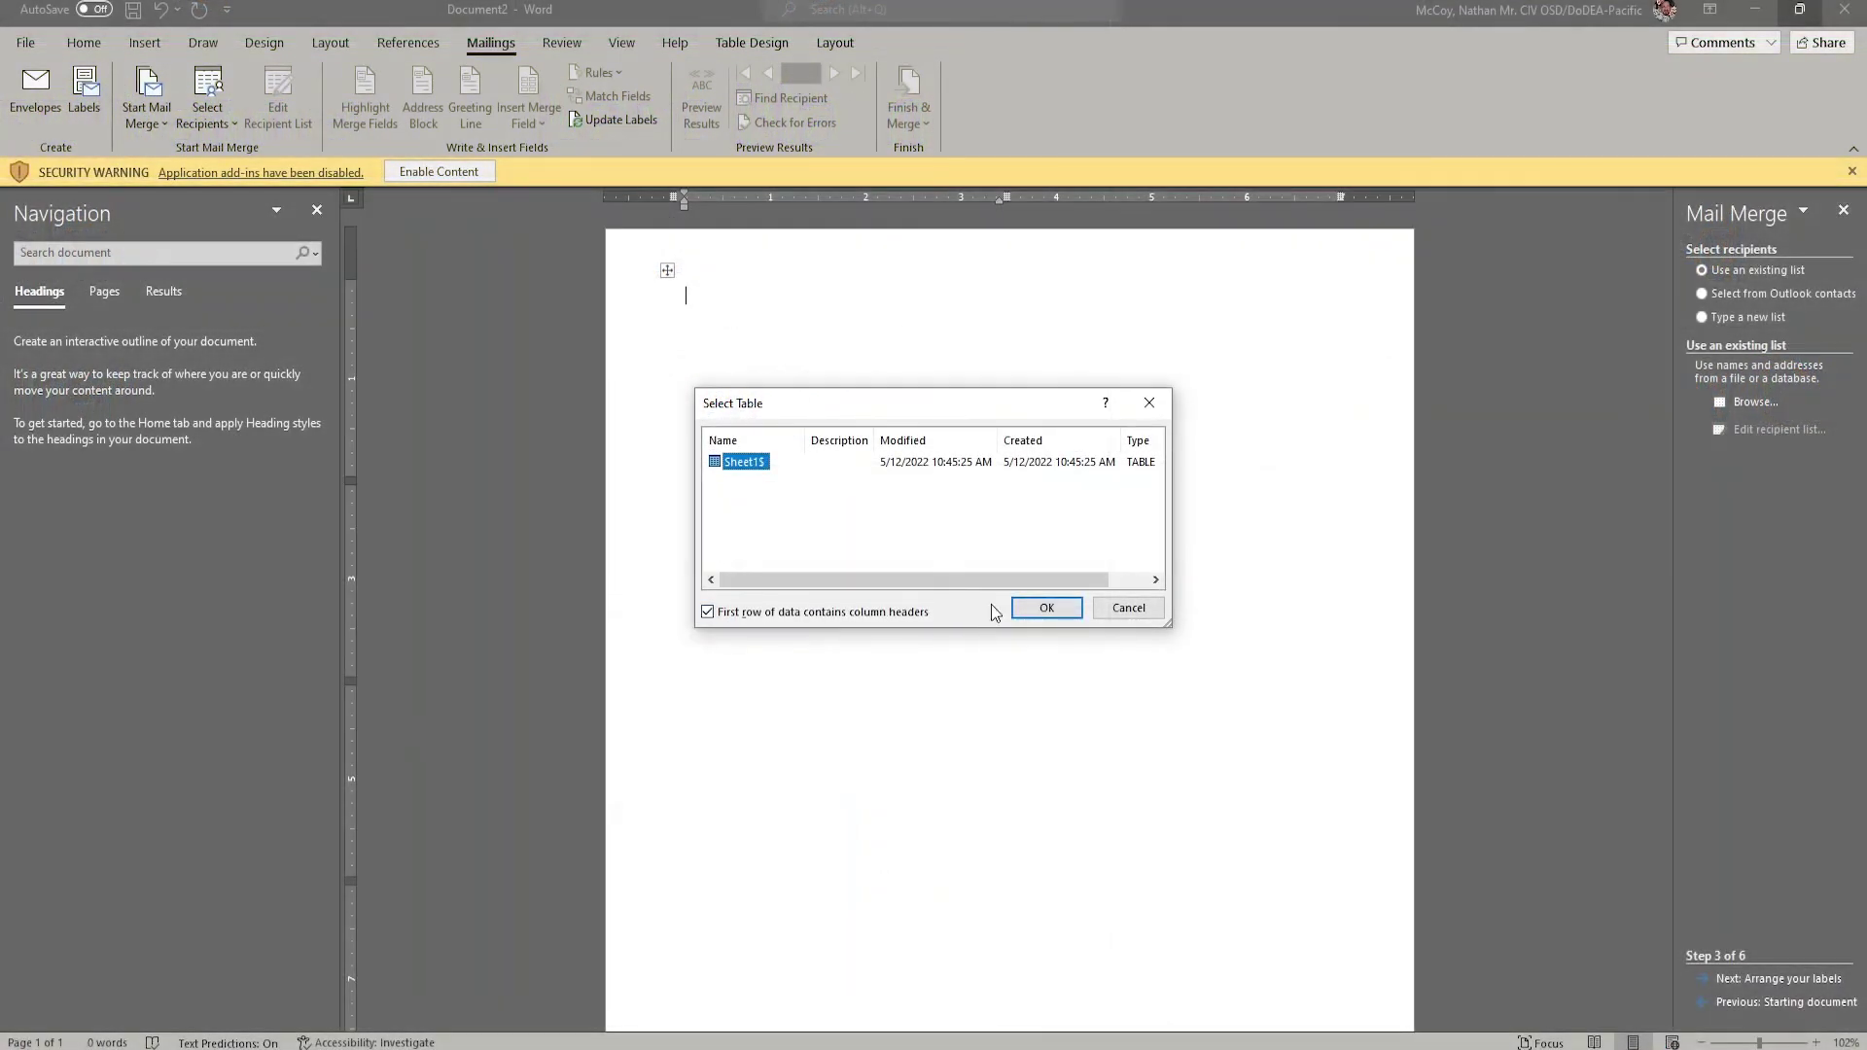
click(1046, 609)
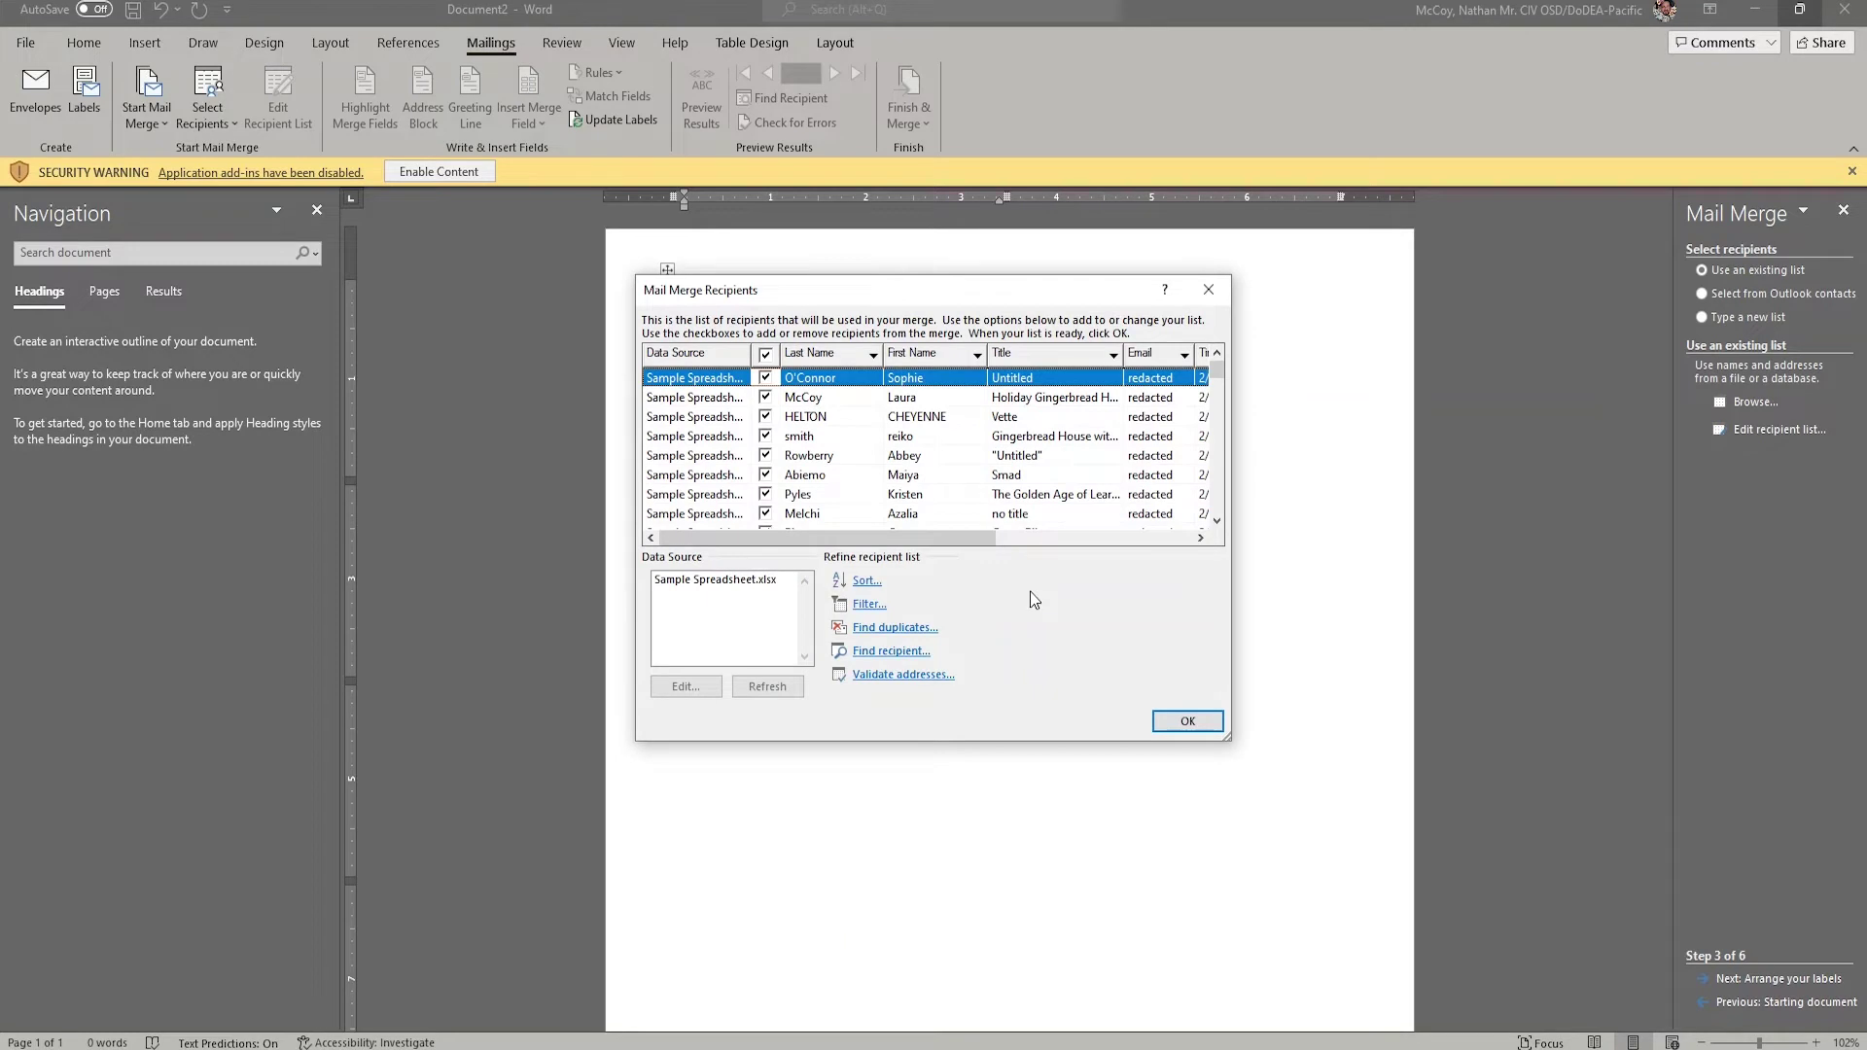
Step: Exclude the fifth and sixth recipient rows and accept the recipient list
click(766, 456)
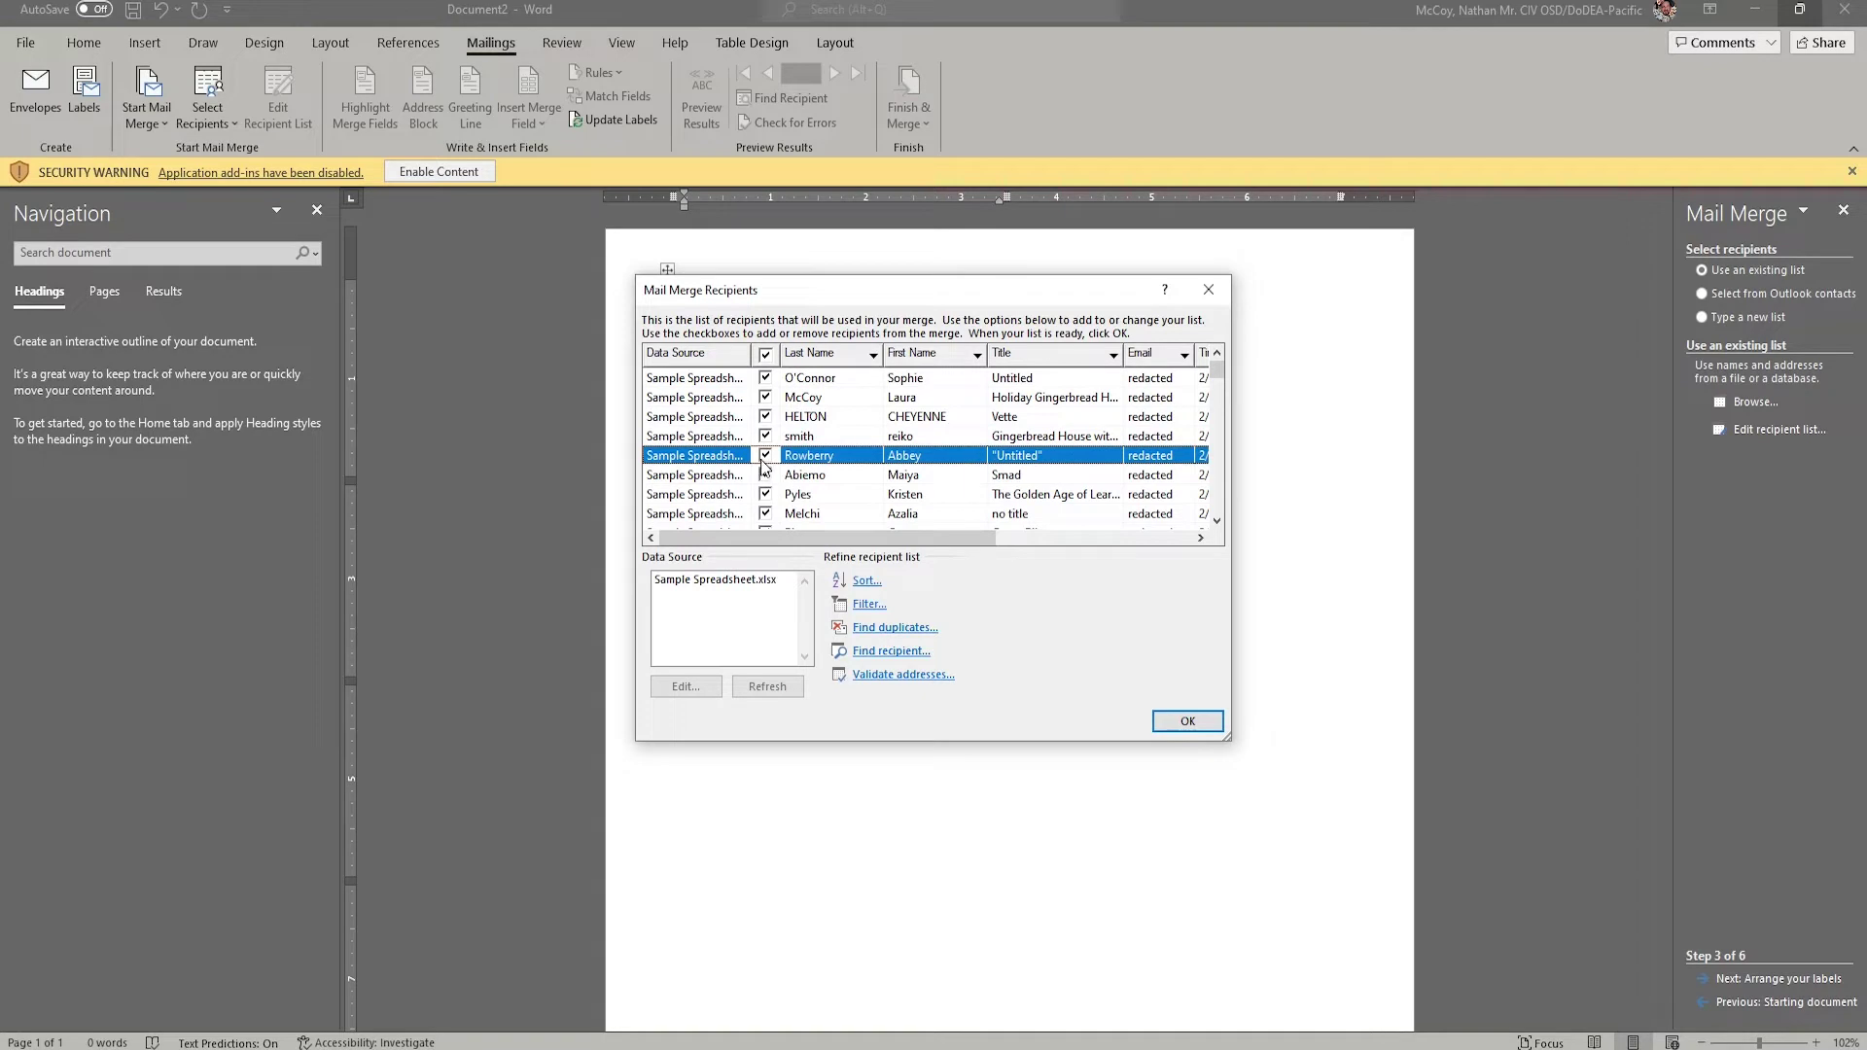
click(766, 475)
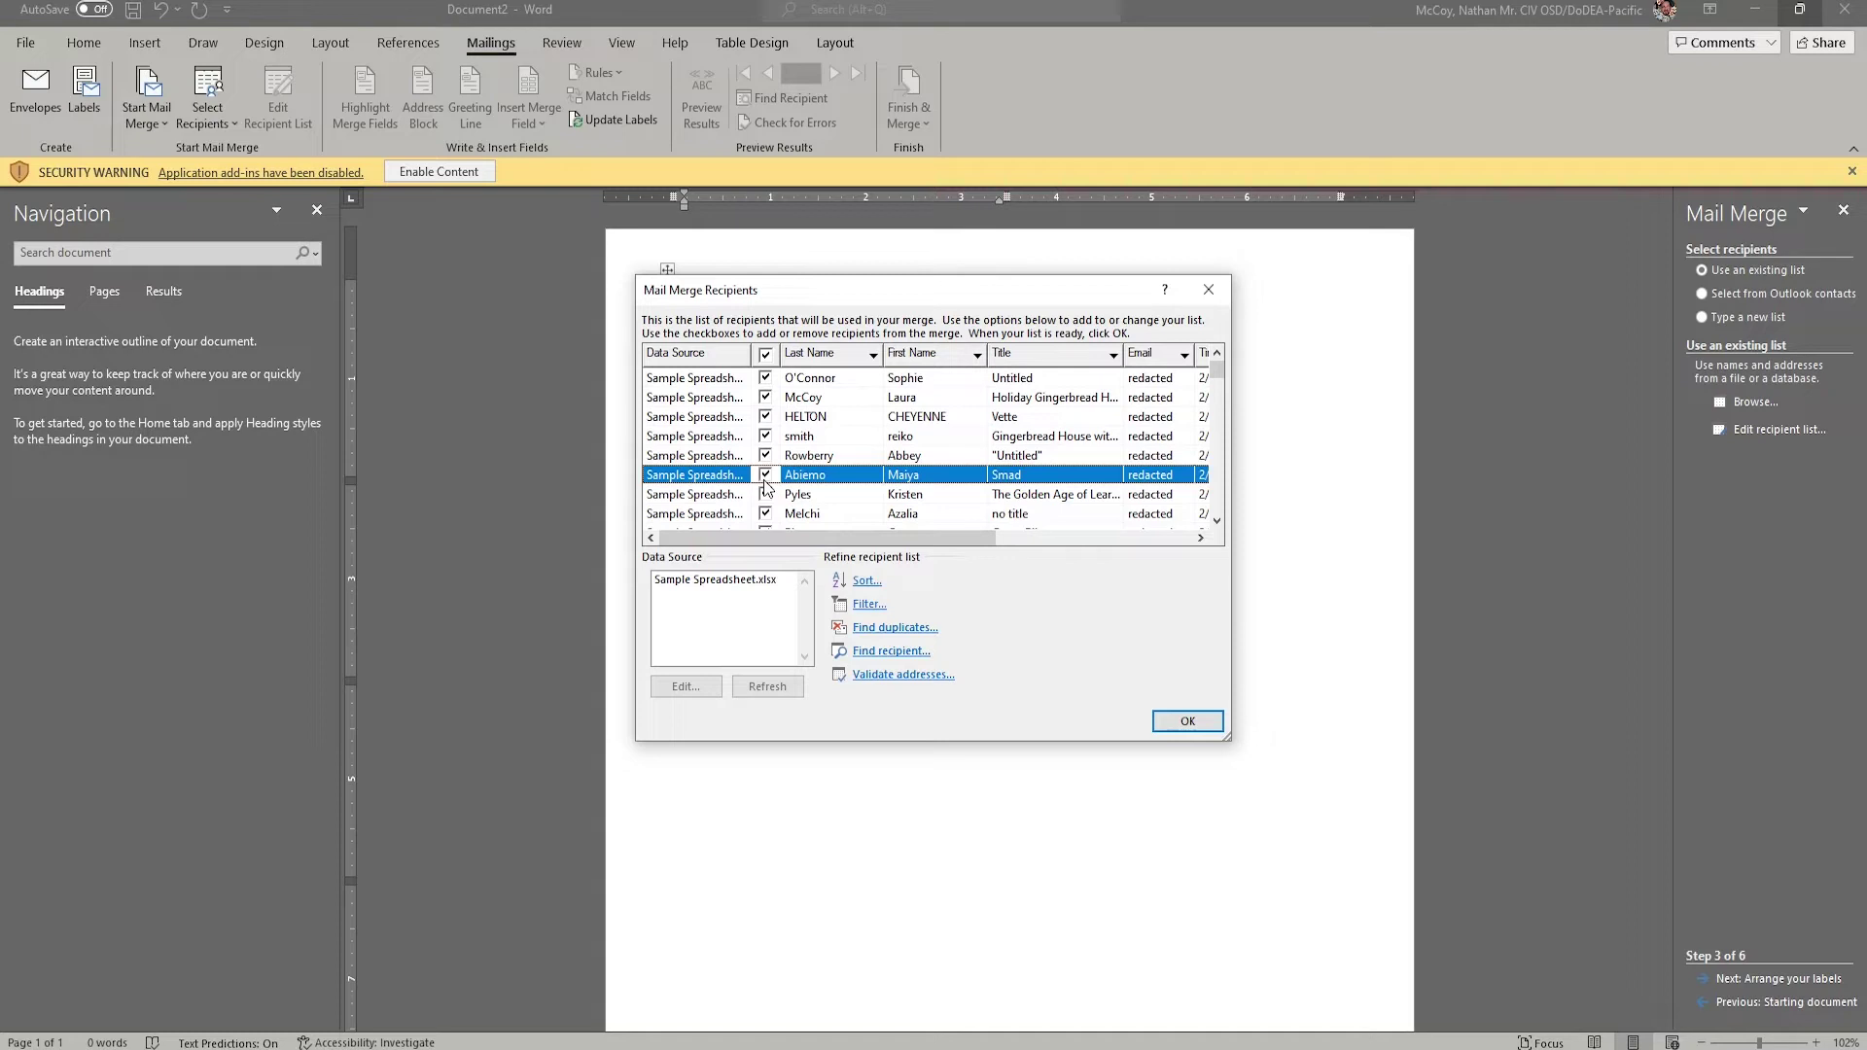
click(1176, 719)
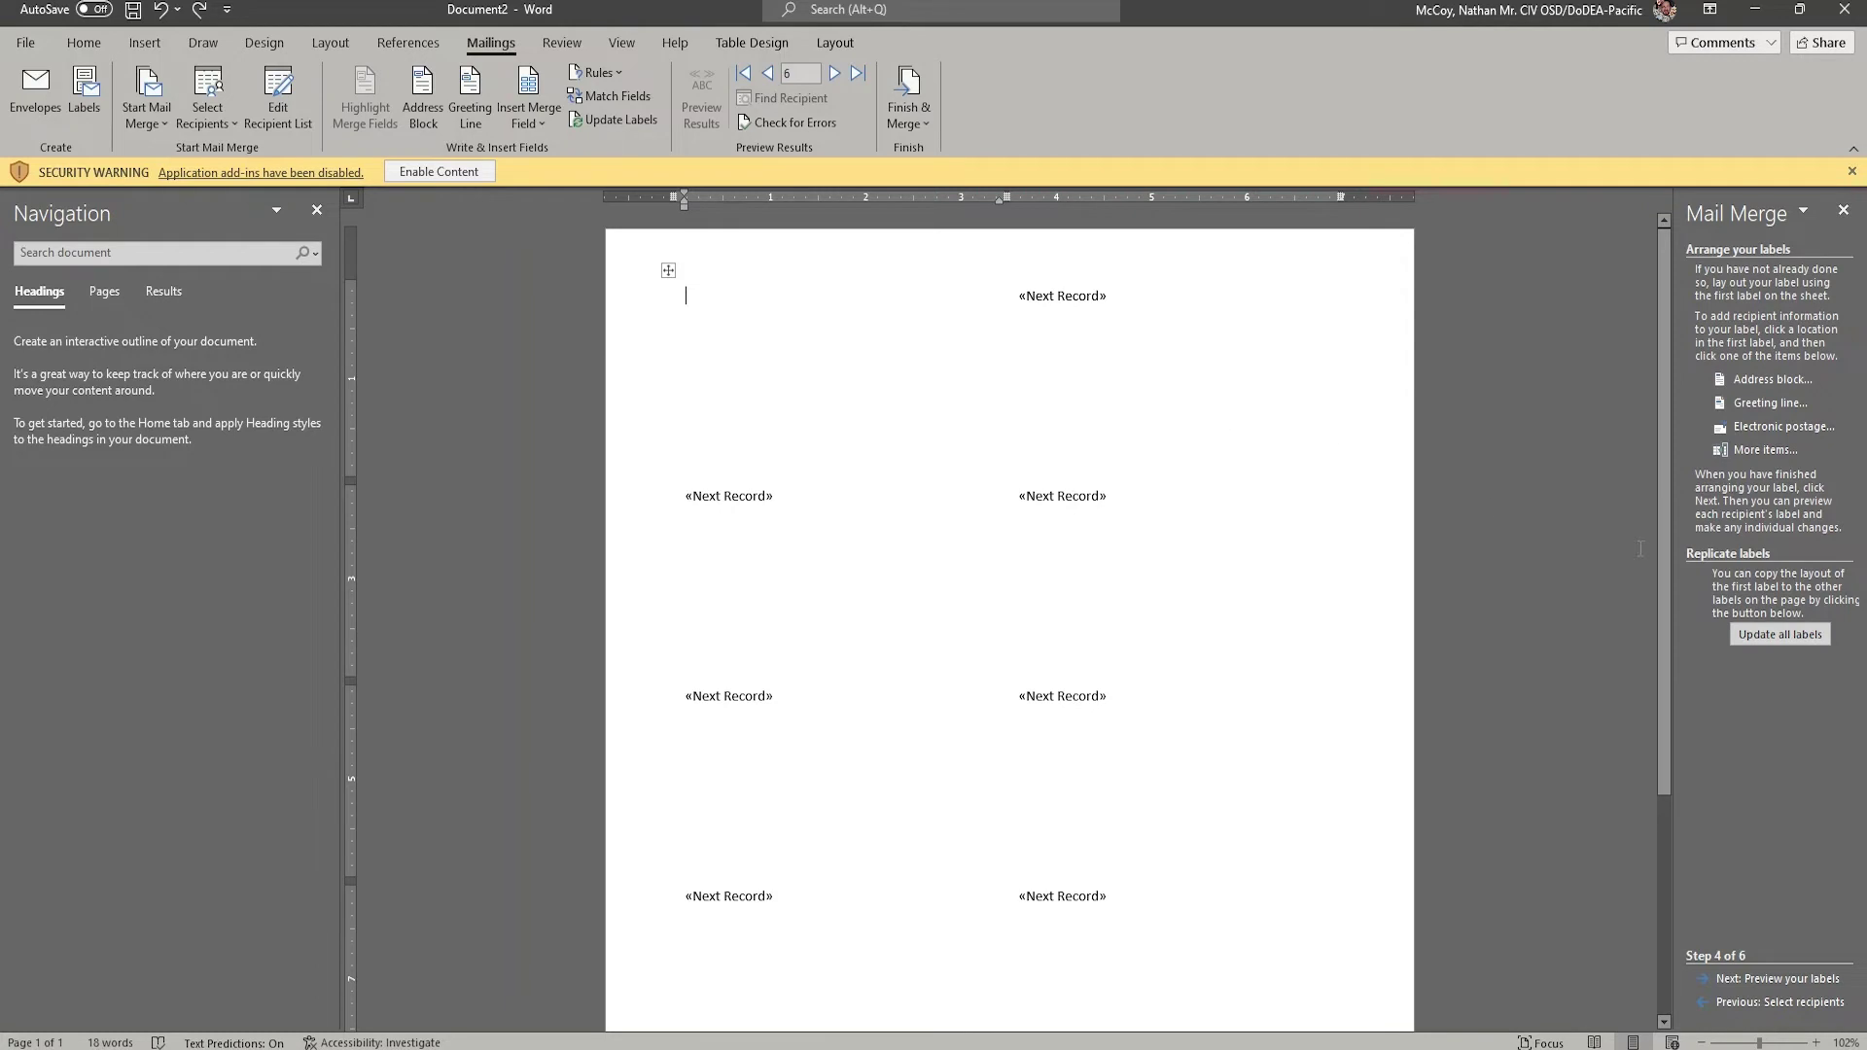
Step: Insert the «First_Name», «Last_Name», «Grade», «Title» and «Media» fields into the first label
click(1765, 449)
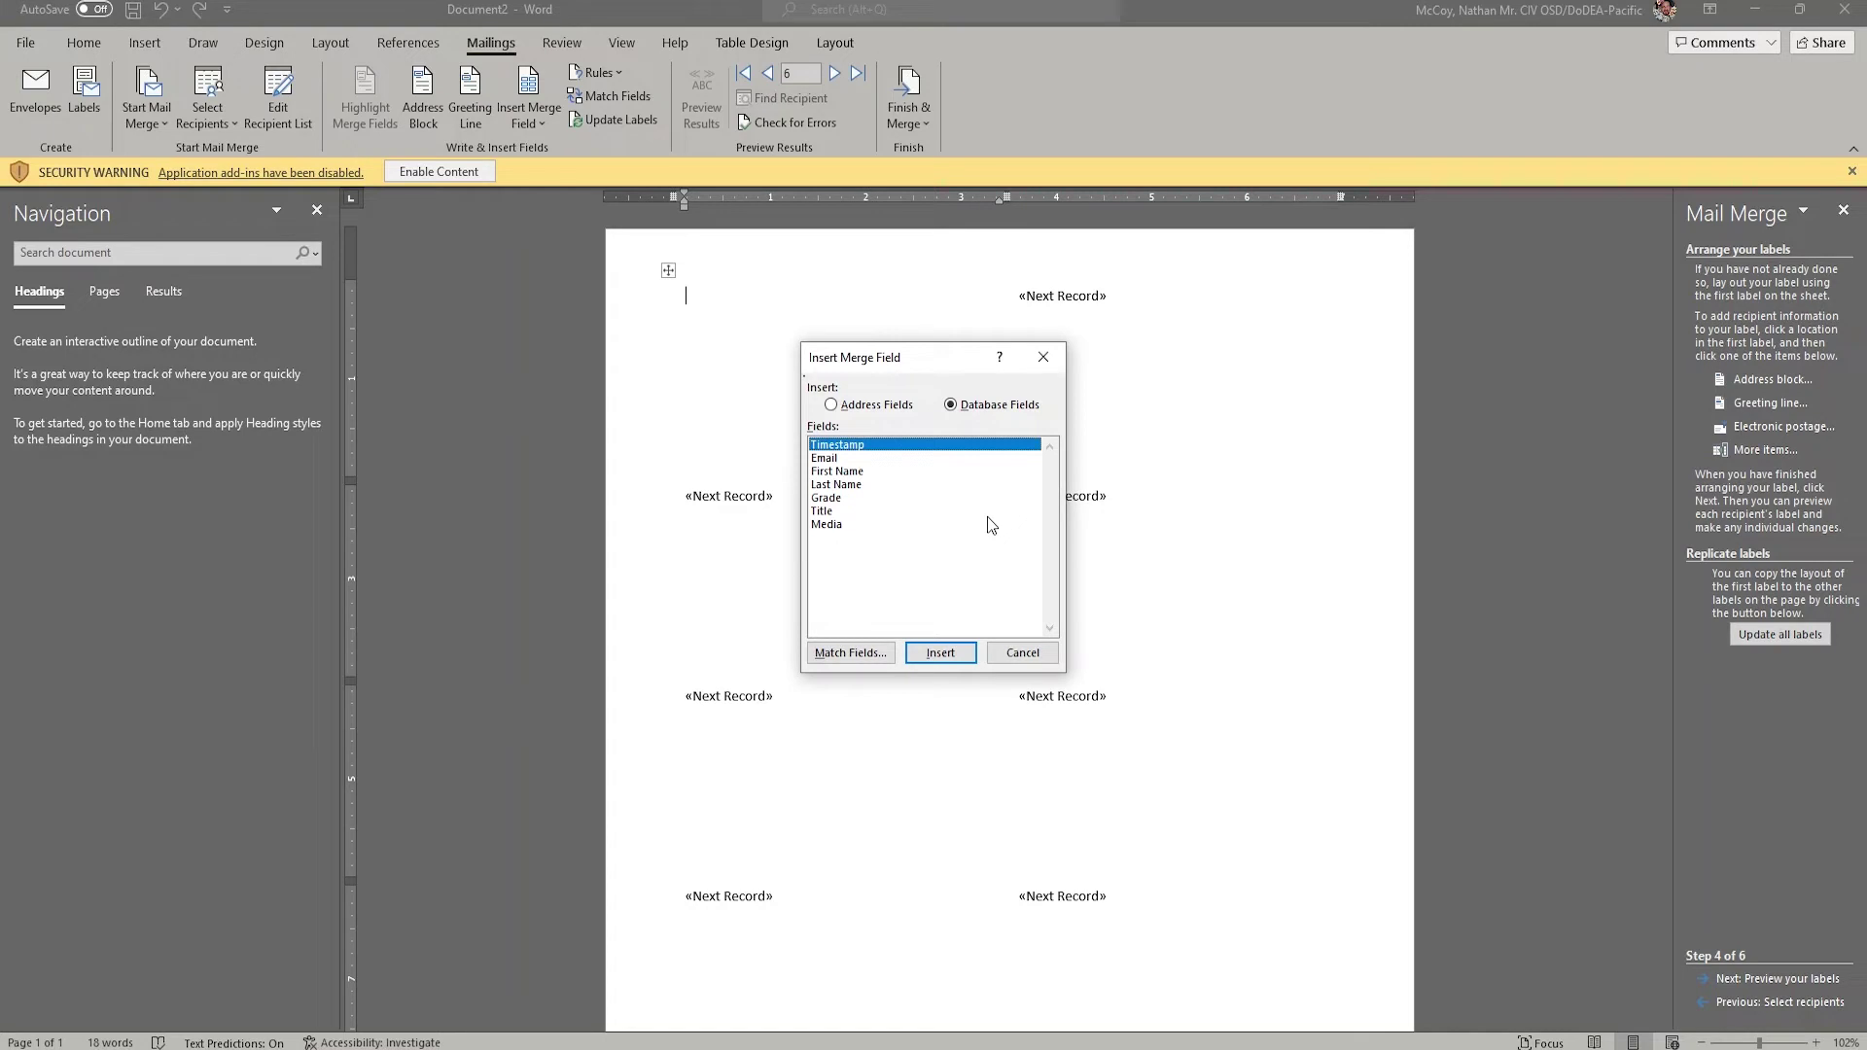
click(860, 473)
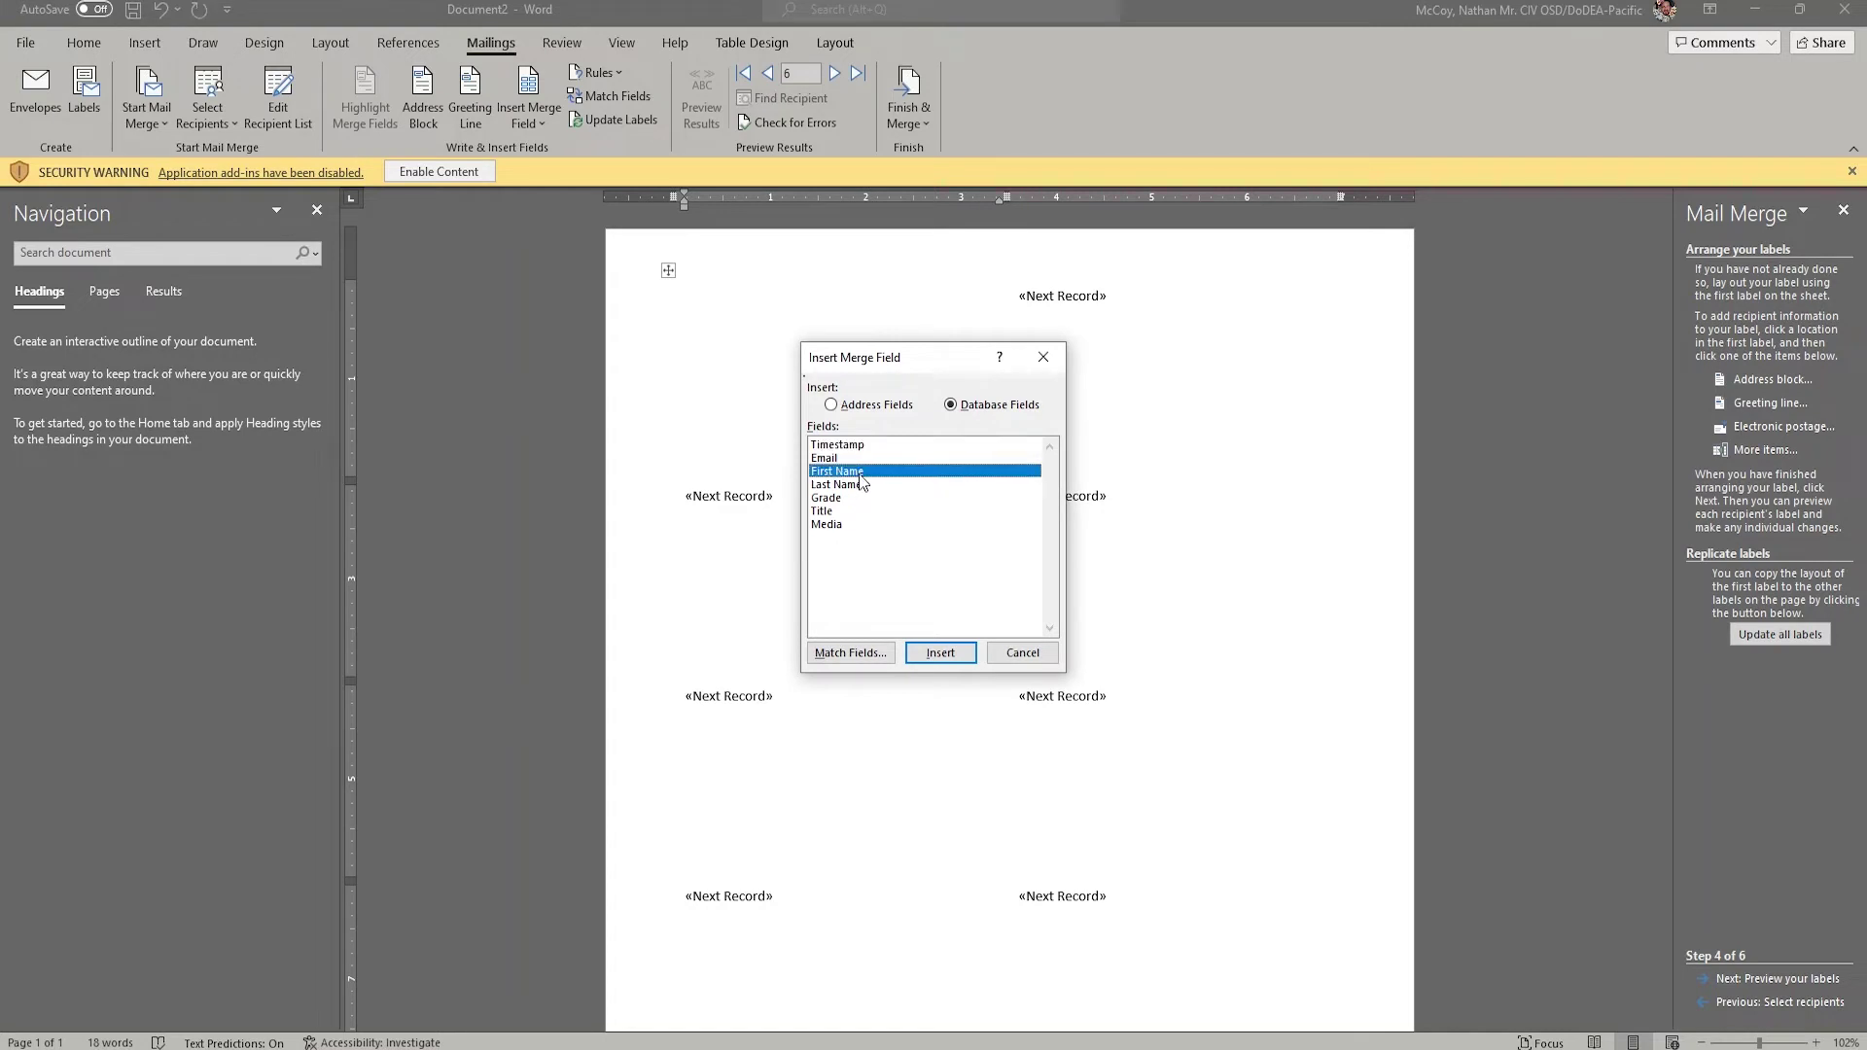
double_click(860, 473)
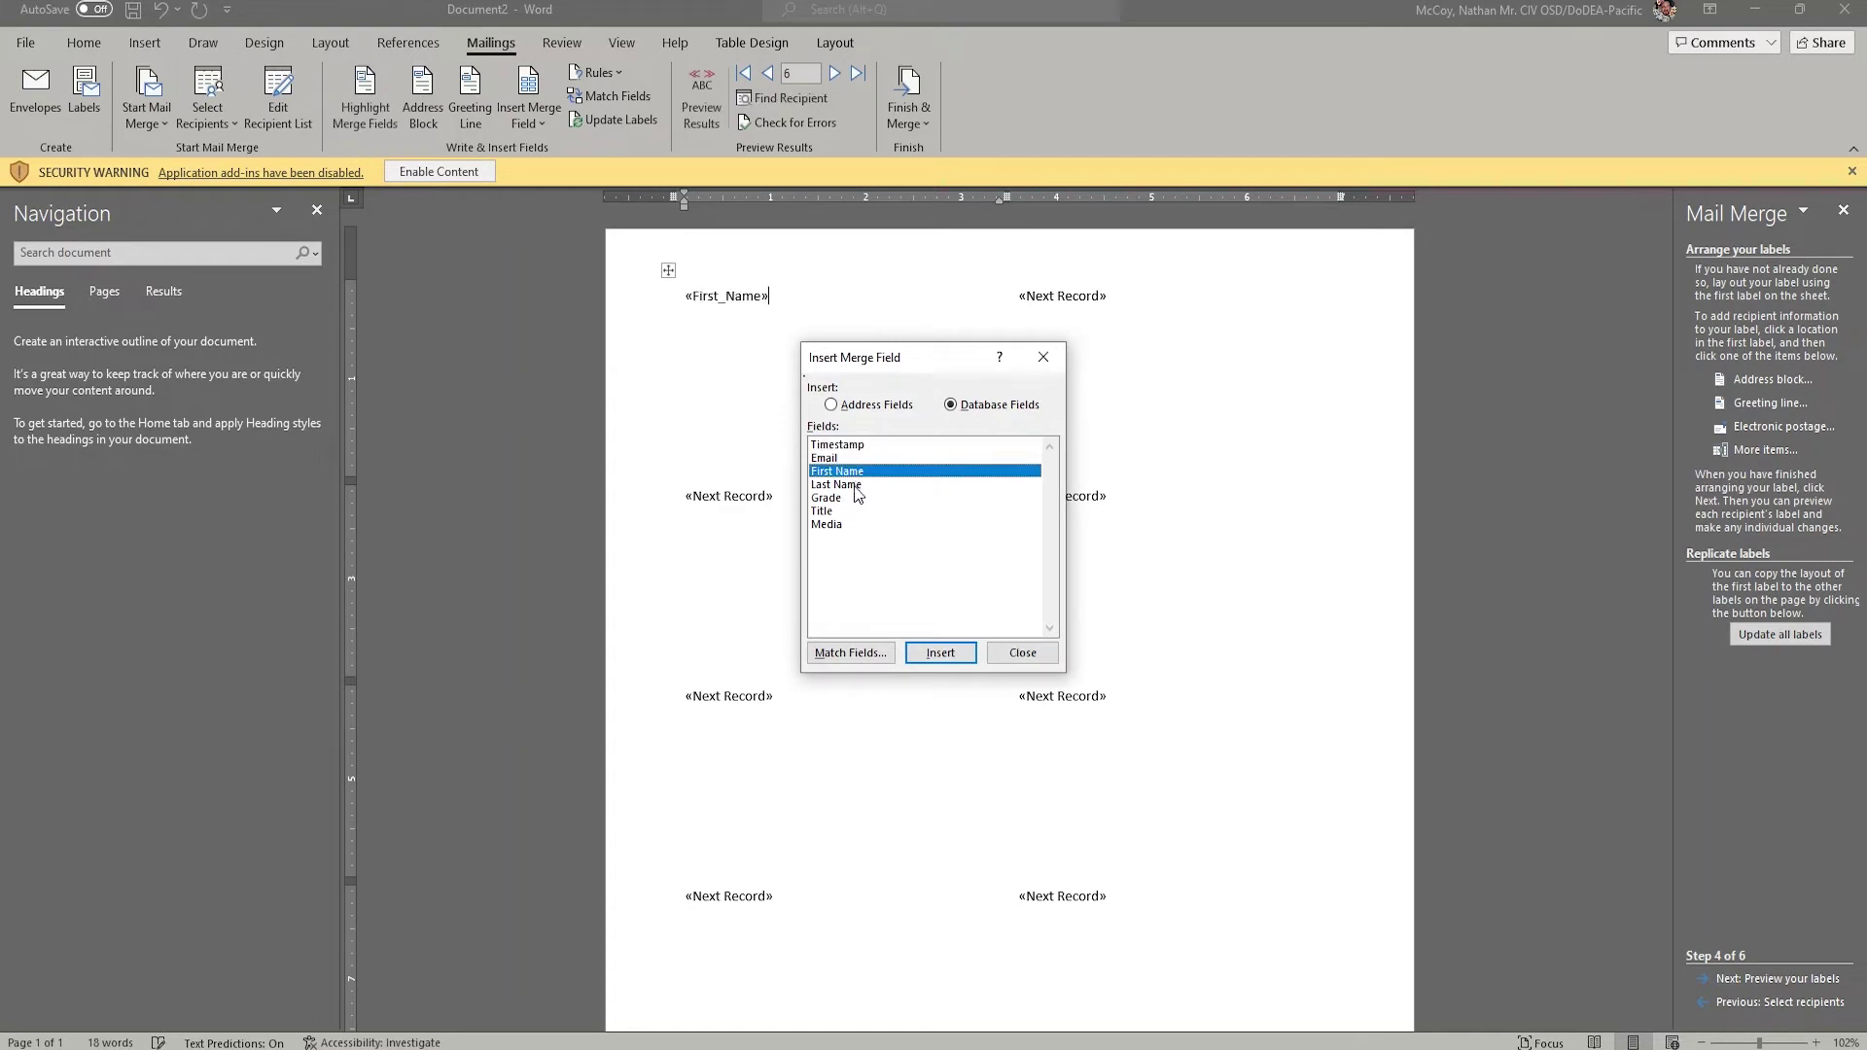
click(860, 484)
click(934, 656)
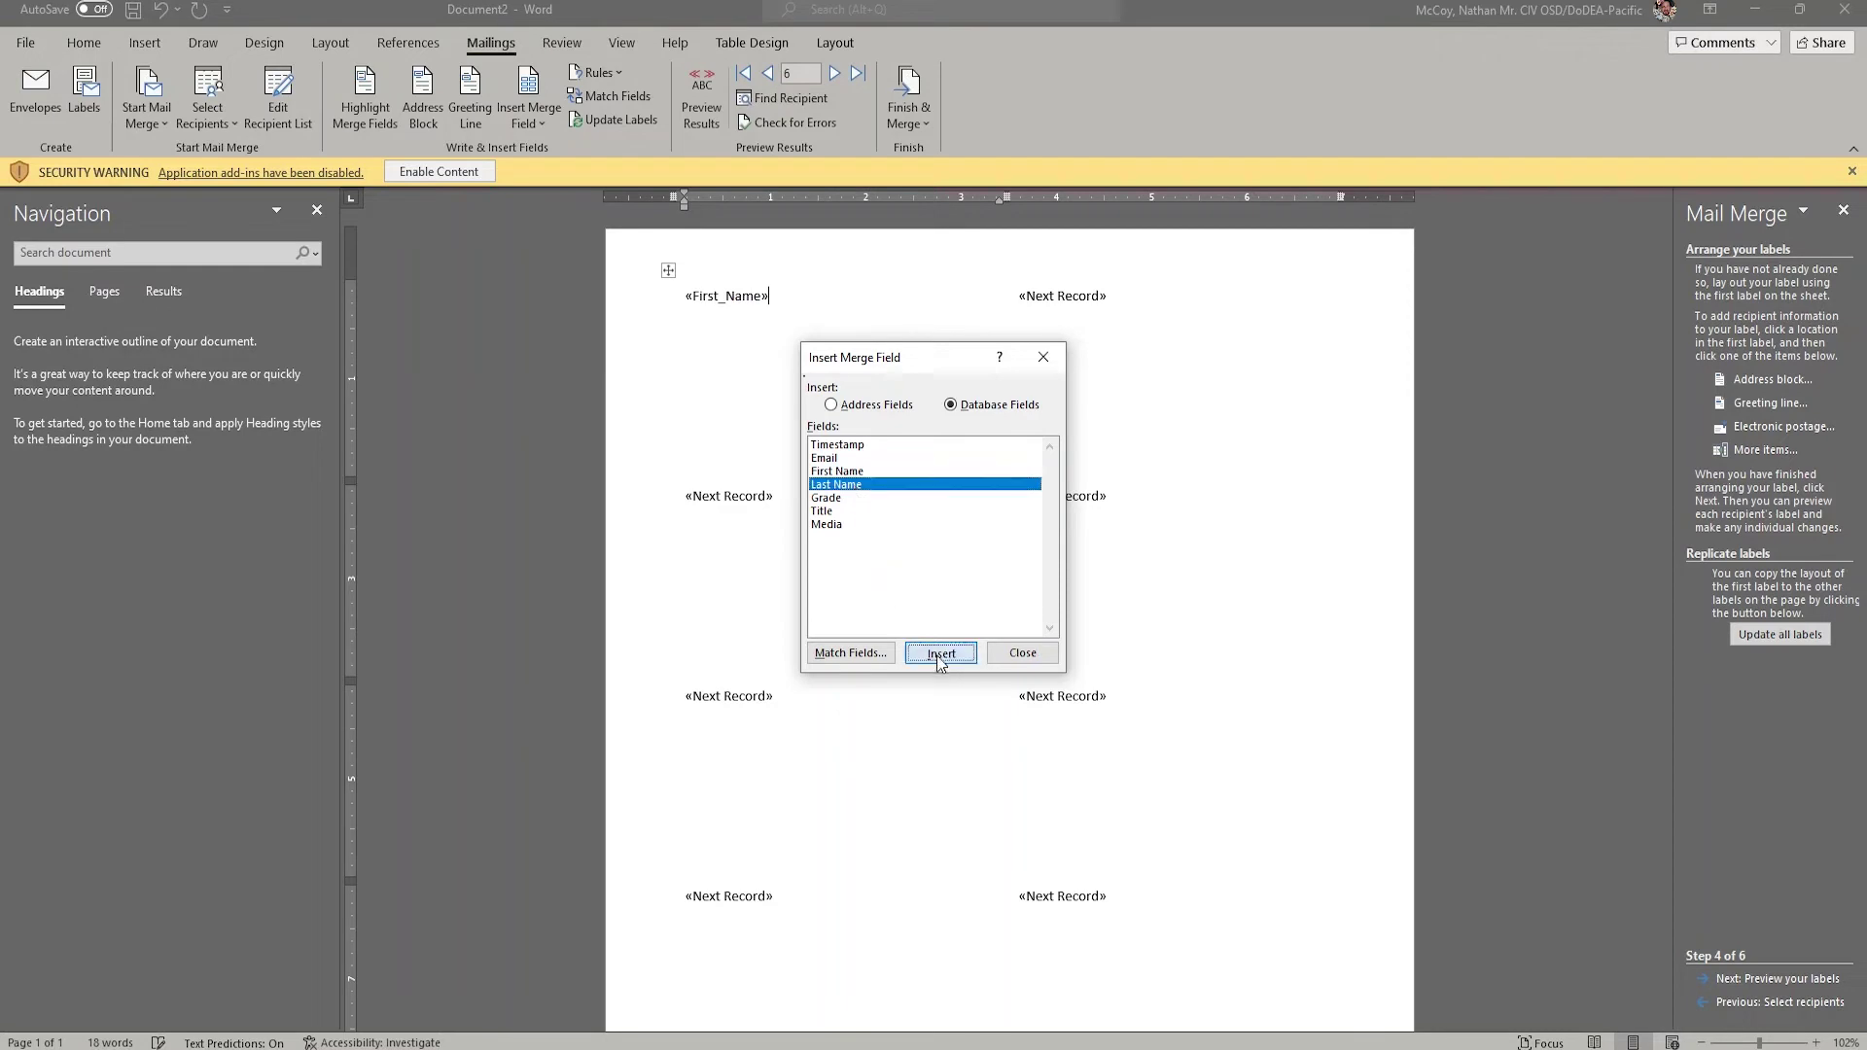
double_click(827, 498)
double_click(822, 511)
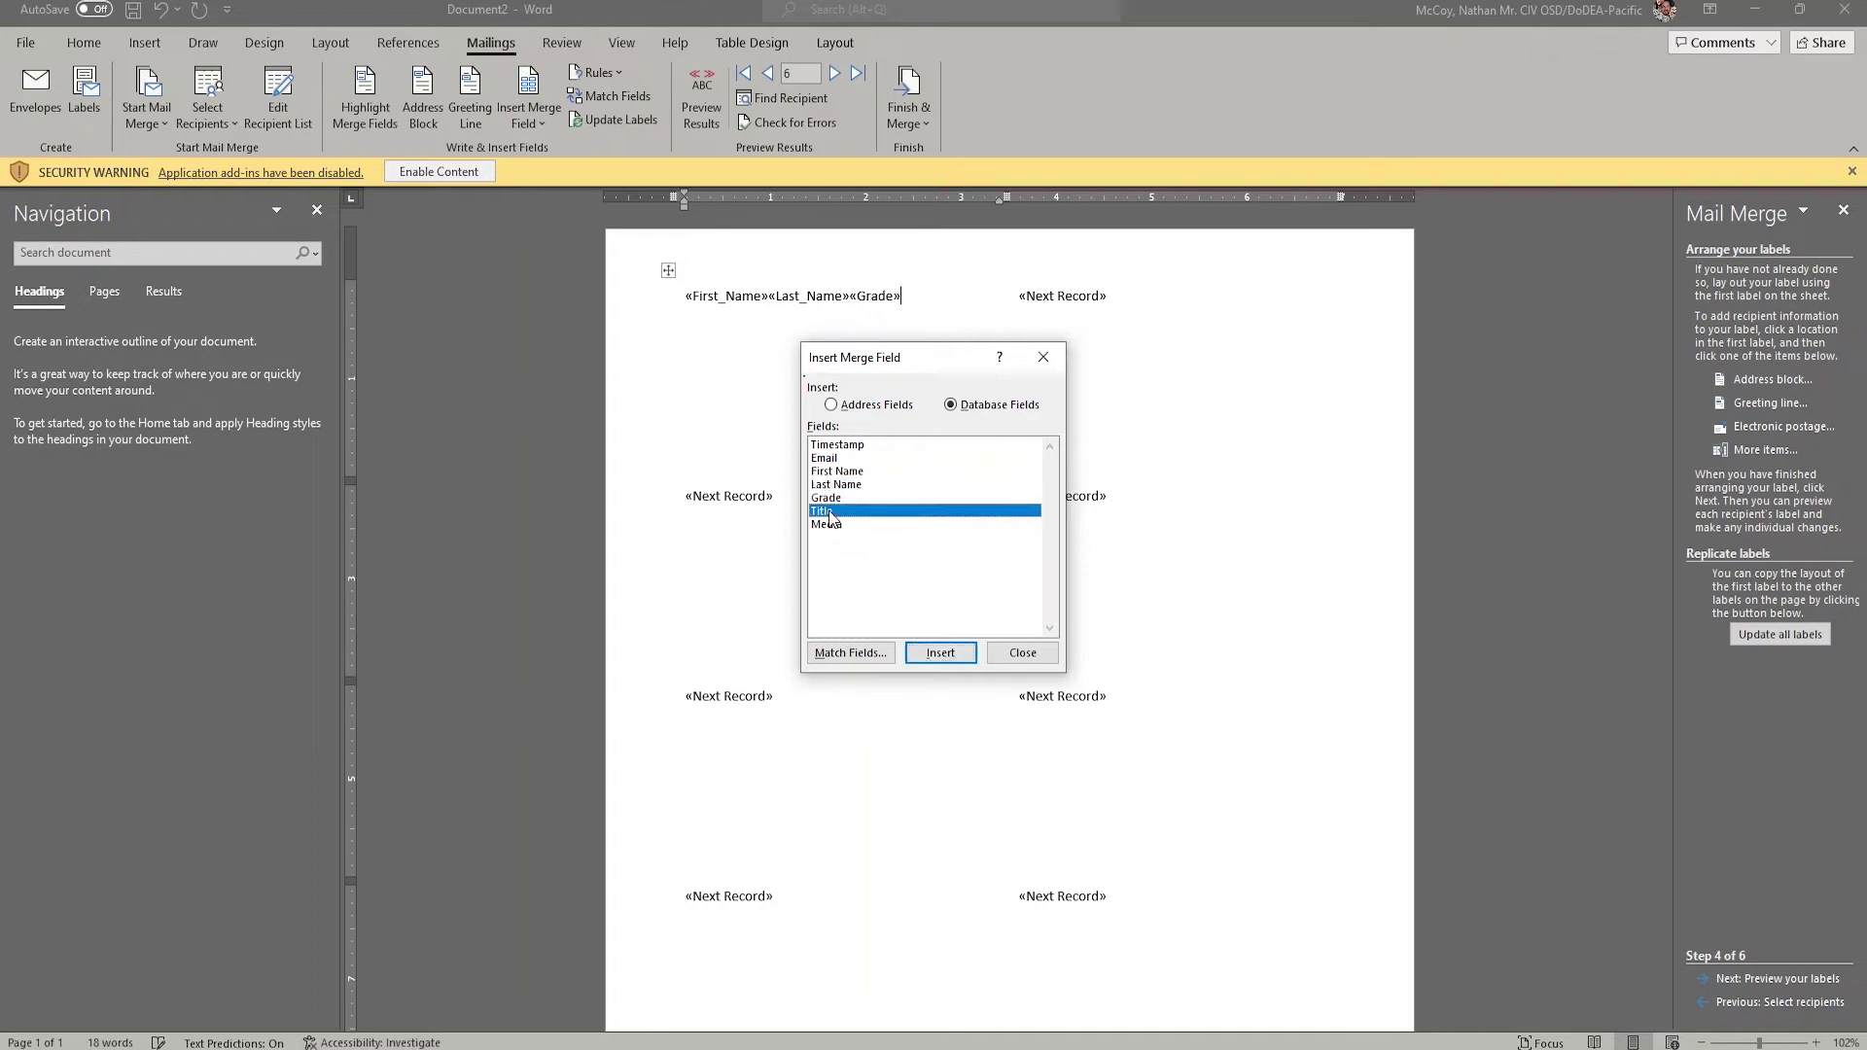
click(829, 524)
double_click(831, 523)
click(1021, 653)
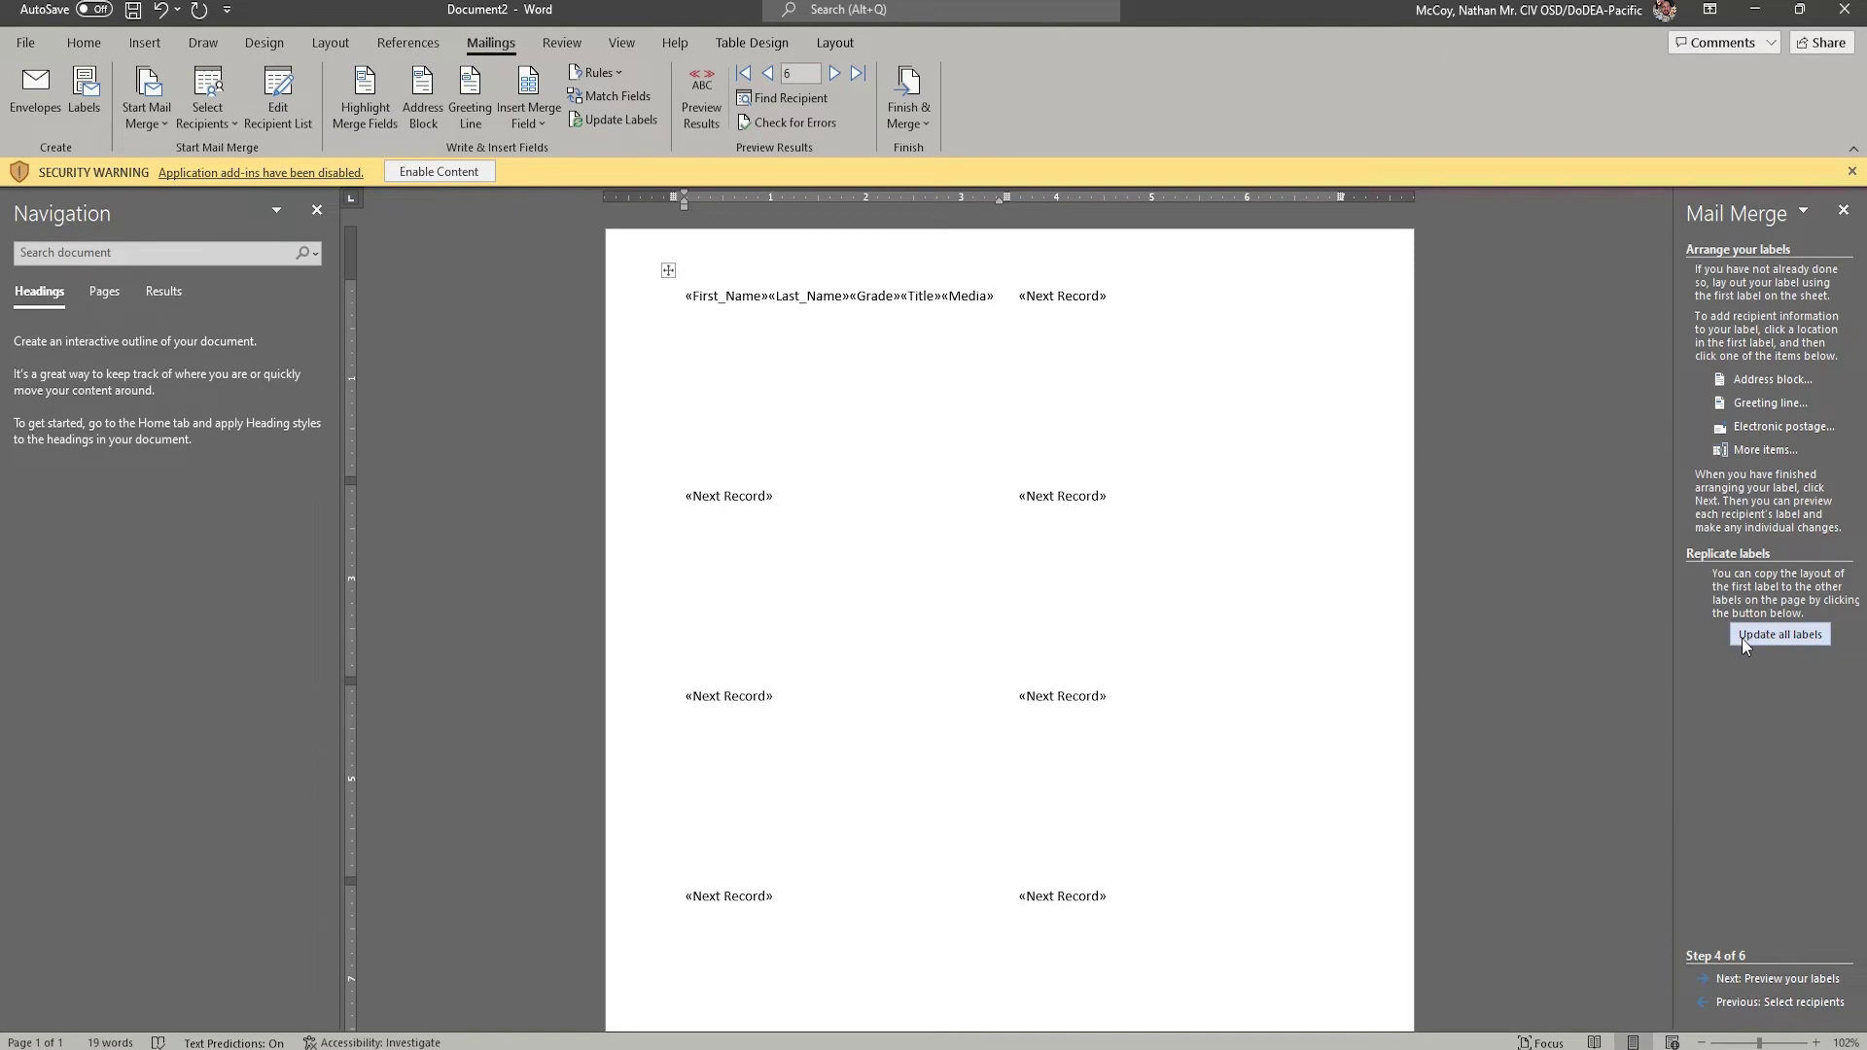
Step: Update all labels with the first label's fields and preview them with the artwork data
click(1771, 638)
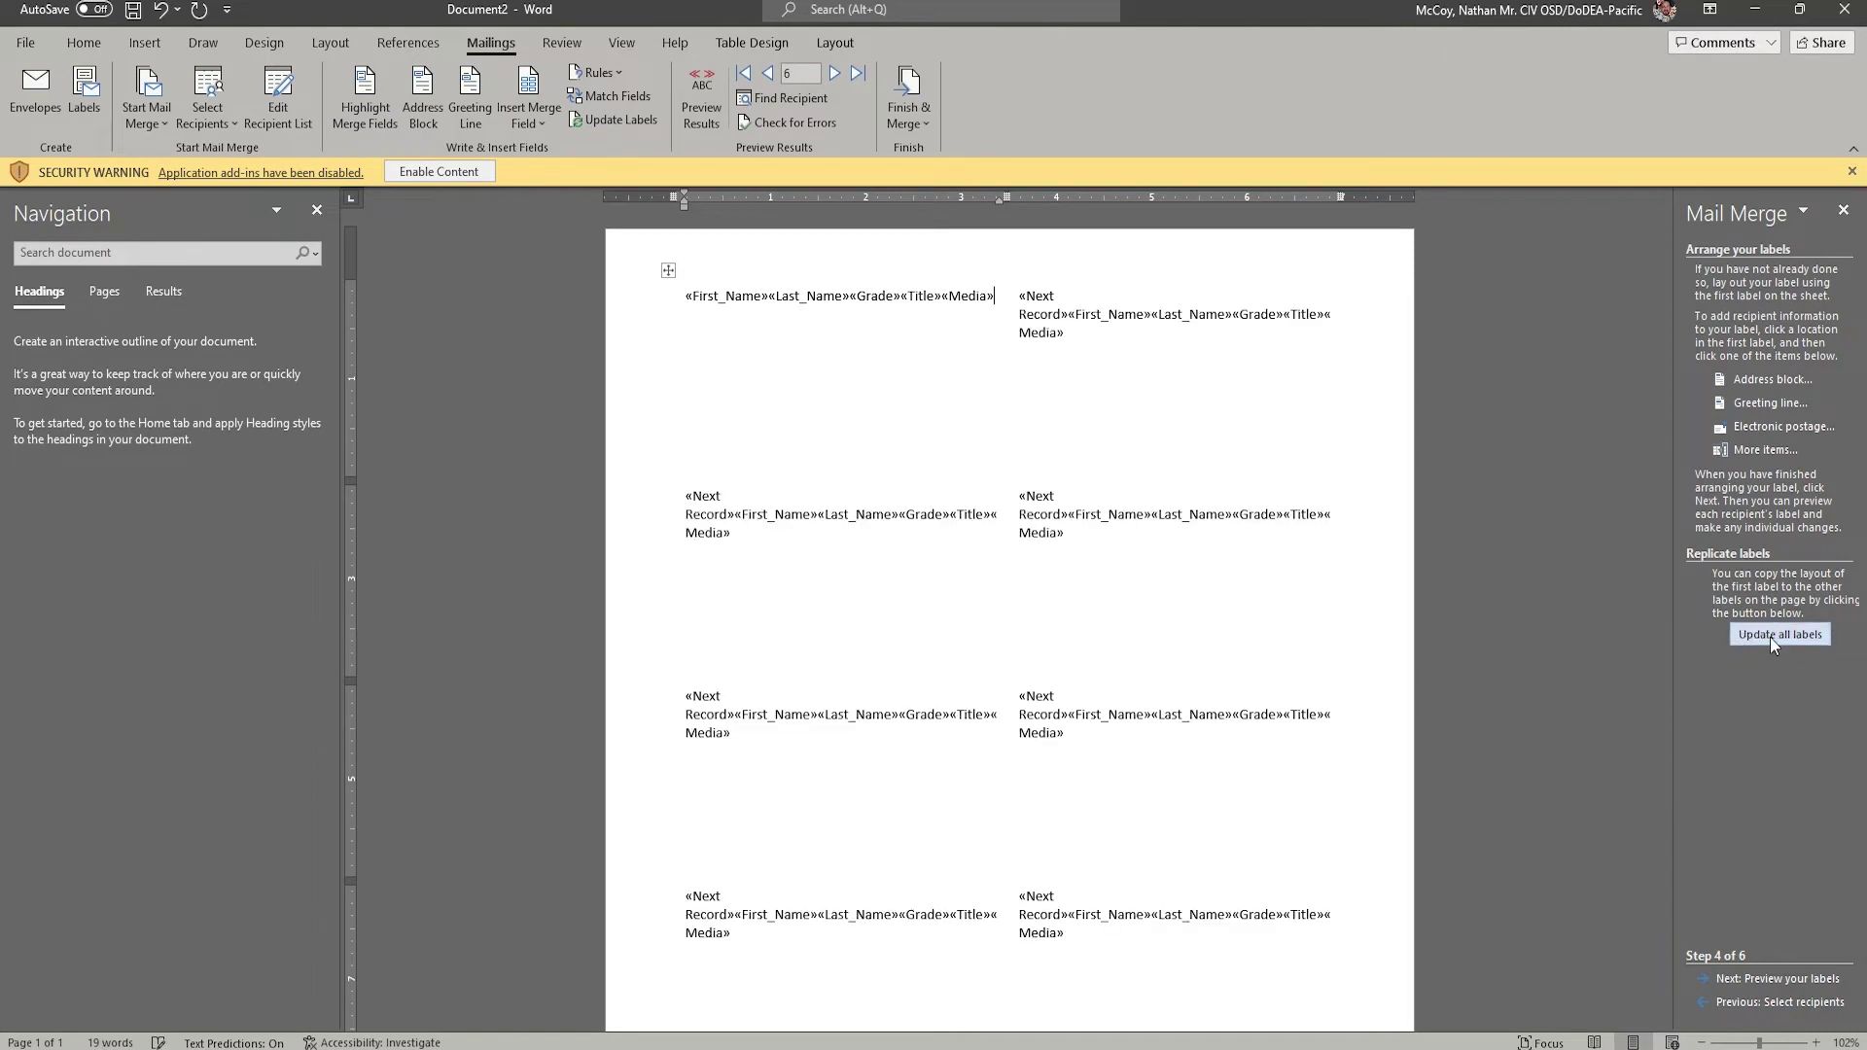
click(1751, 980)
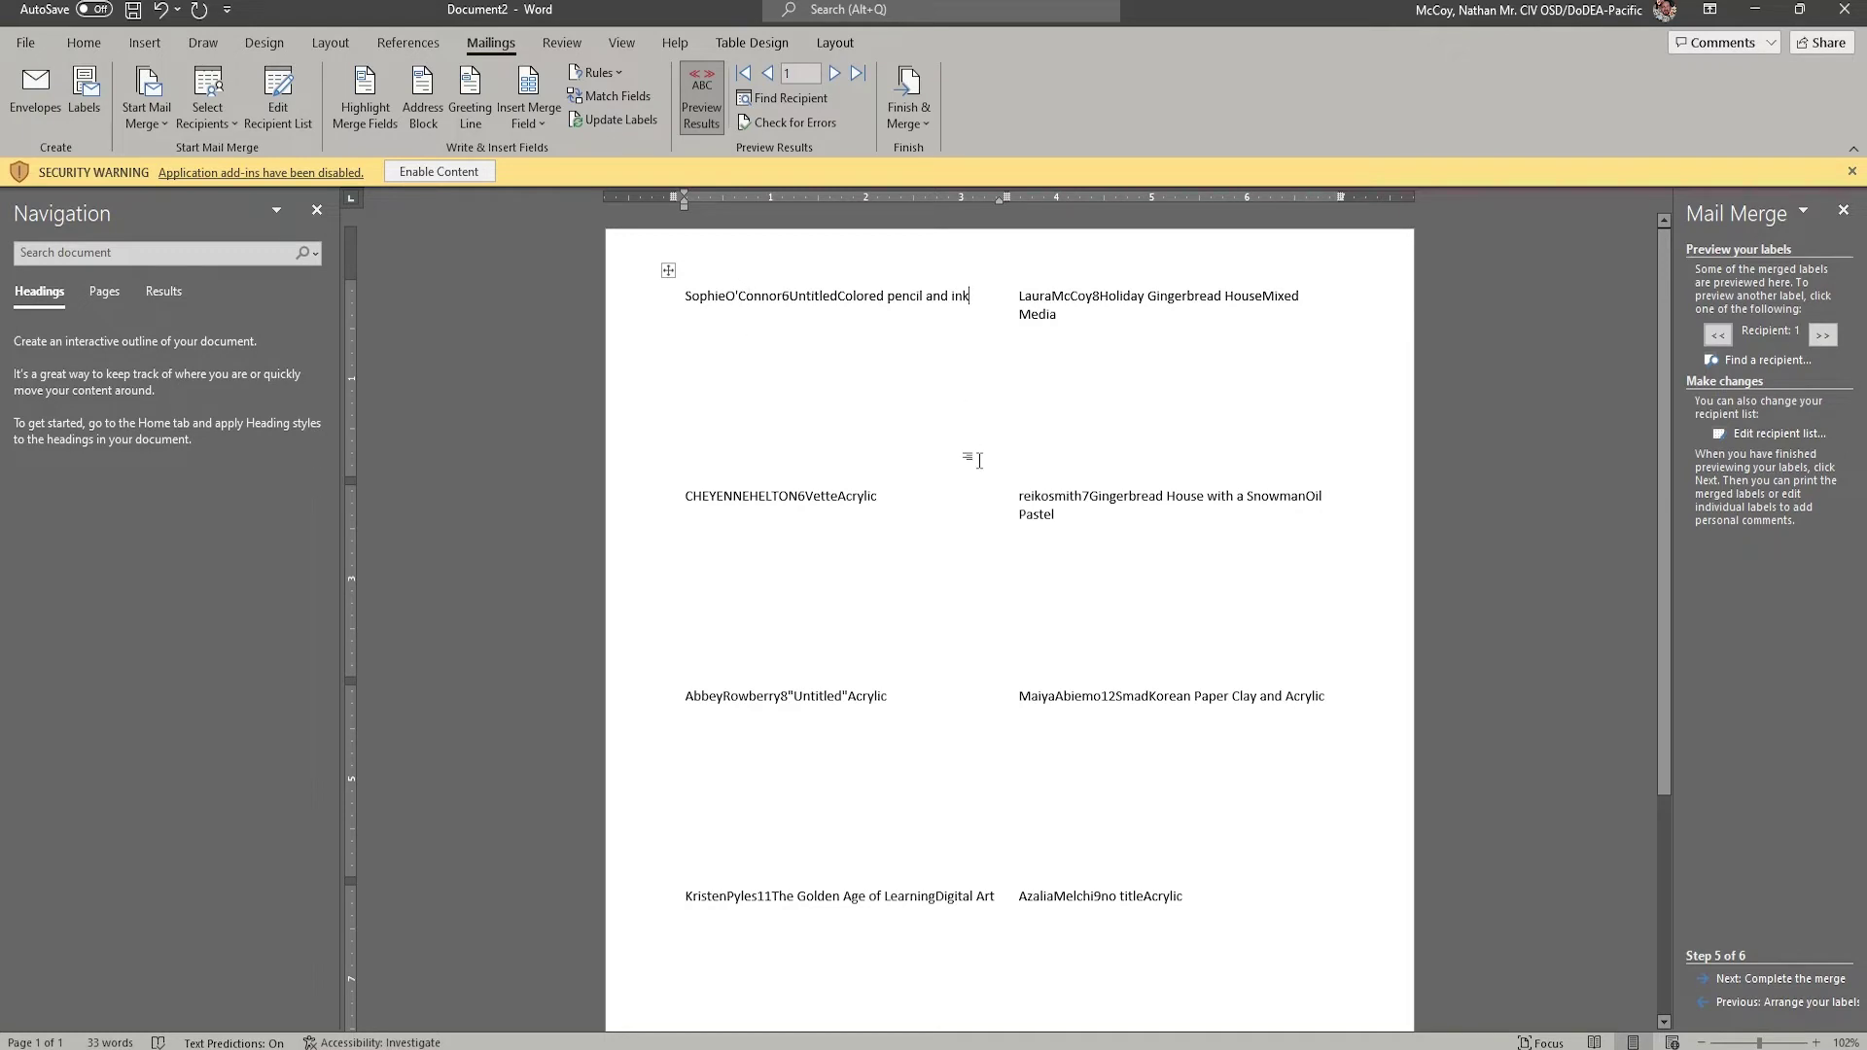
Step: Put a space between first and last name and break Grade, Title and Media onto separate lines
click(1746, 1003)
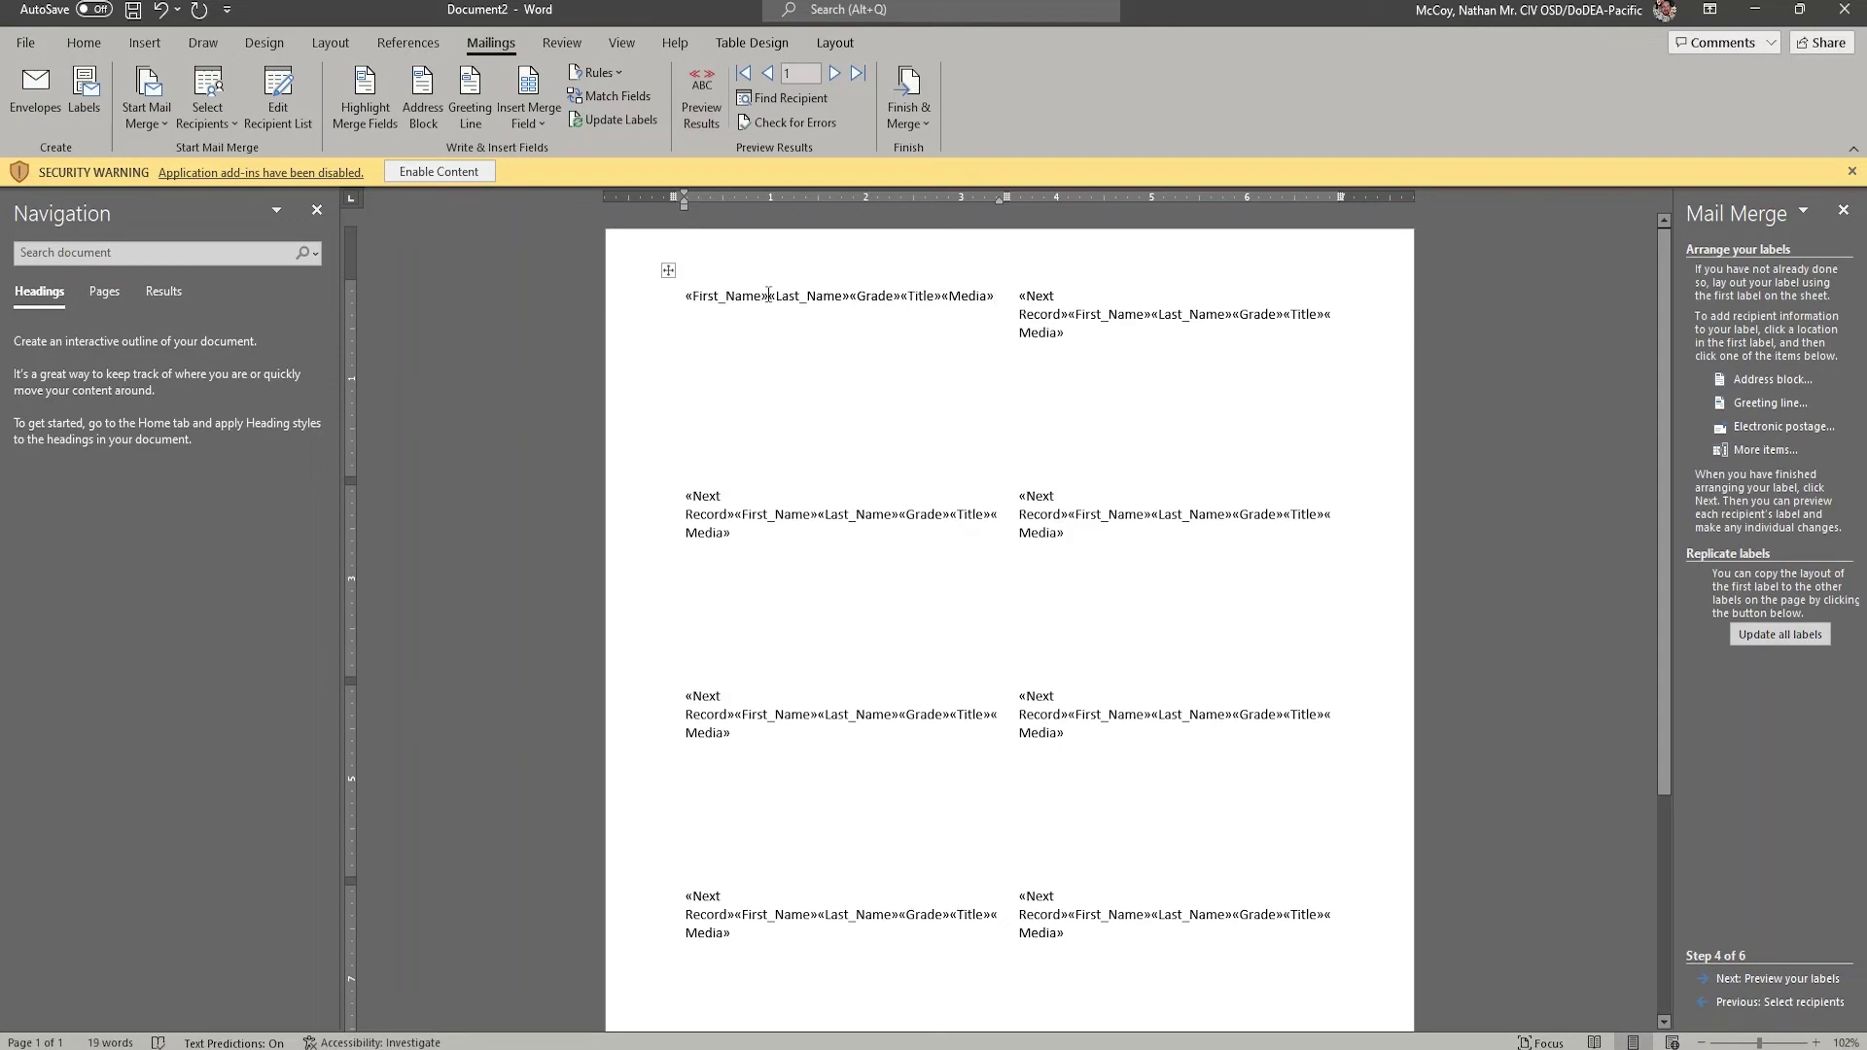
click(769, 294)
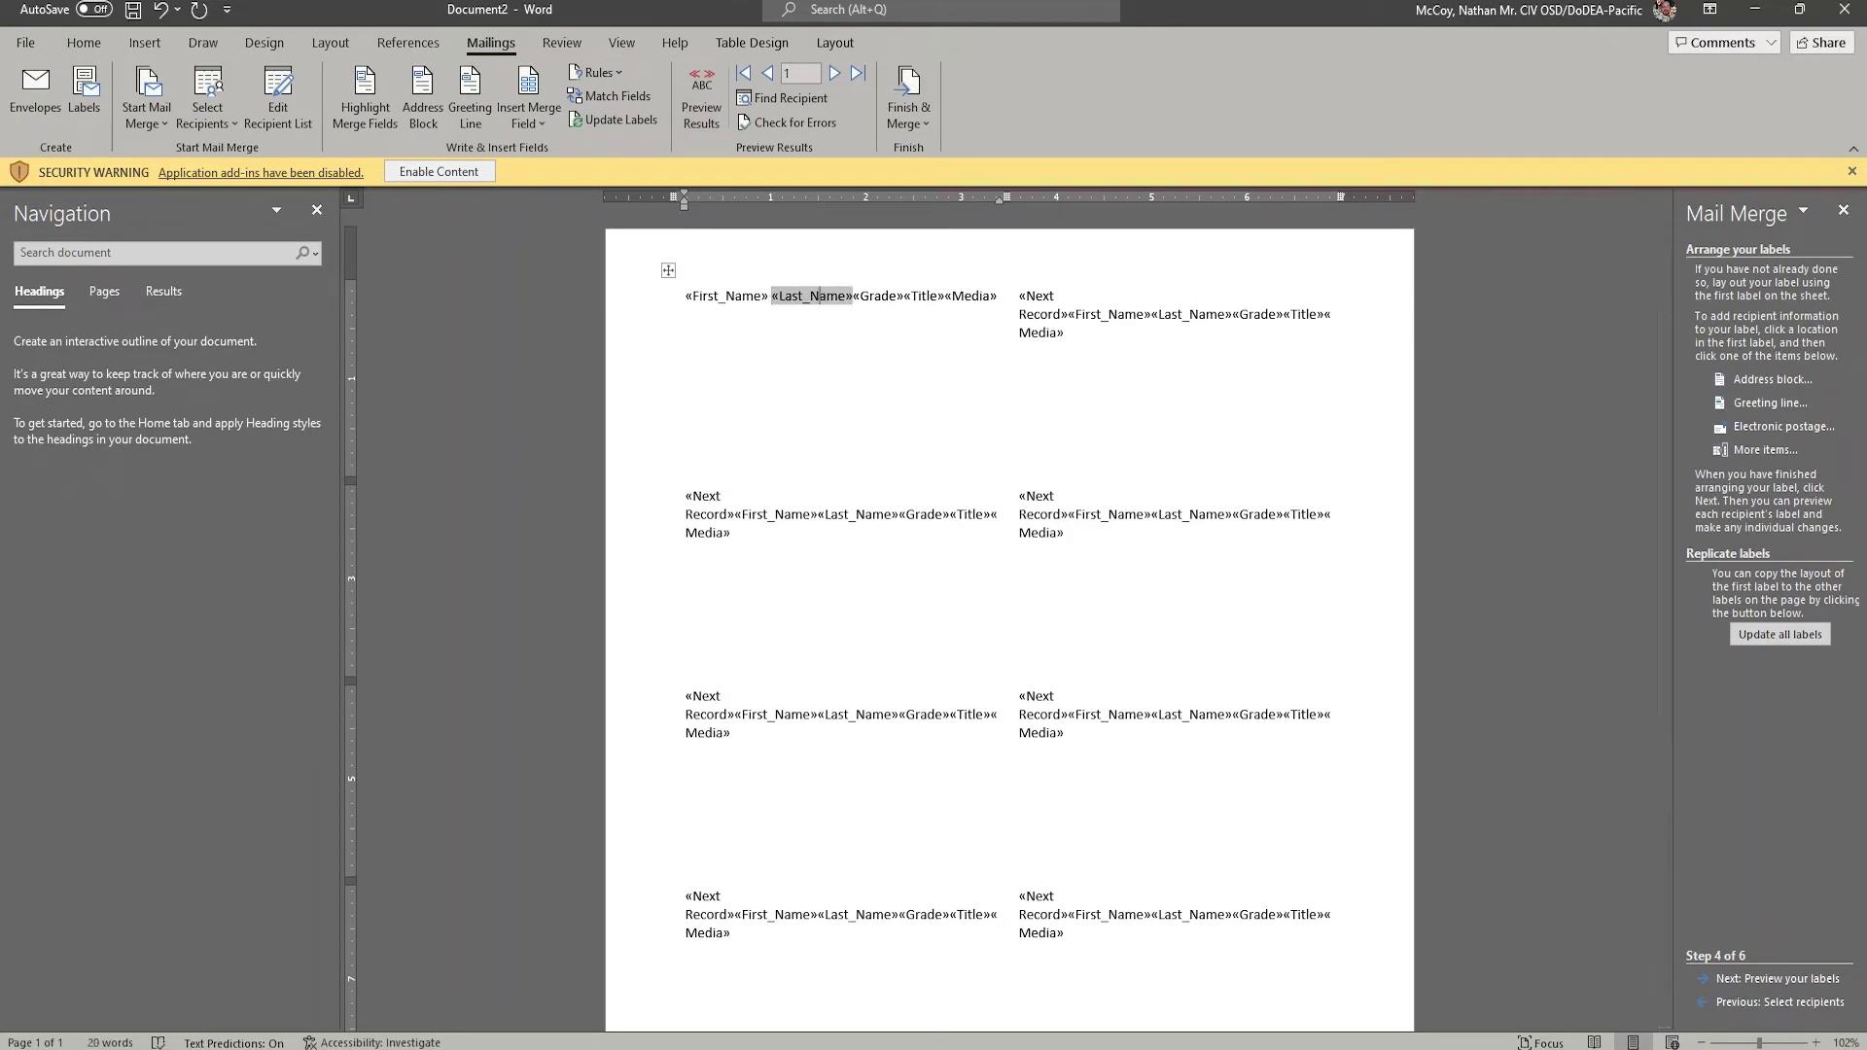
key(Return)
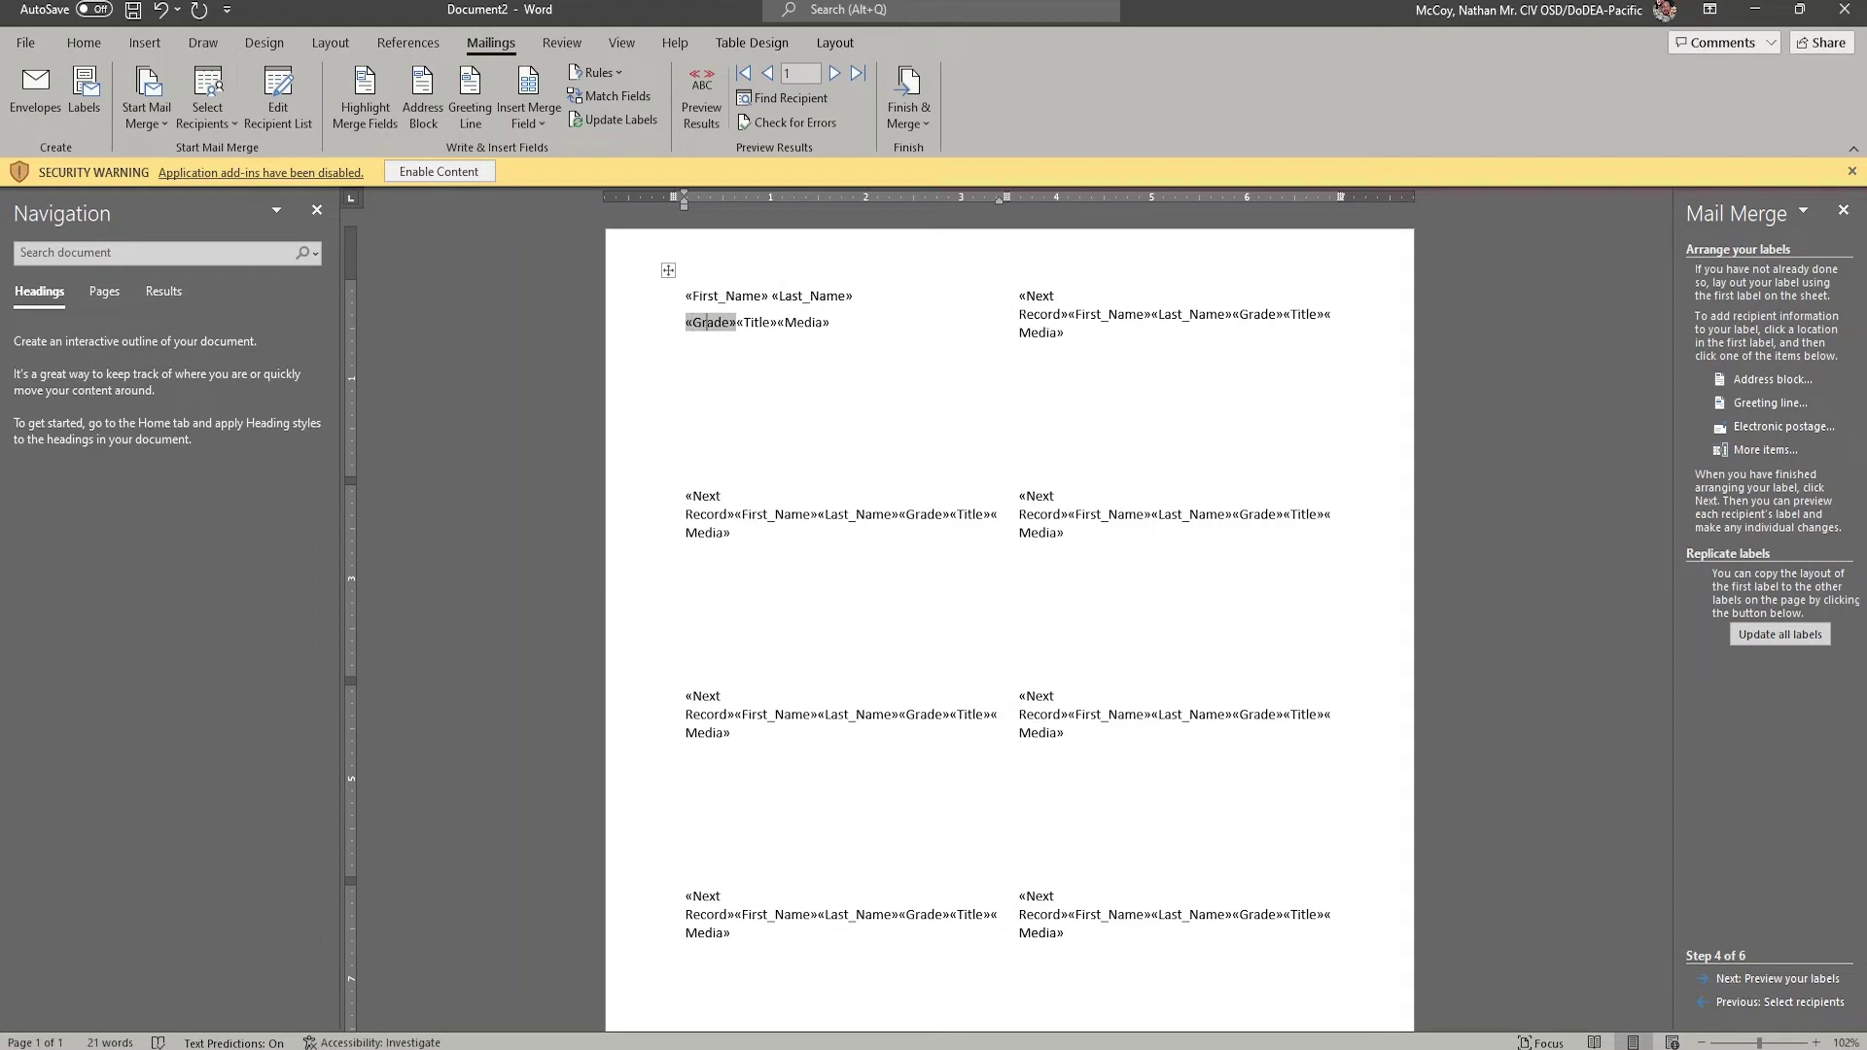
click(735, 322)
key(Return)
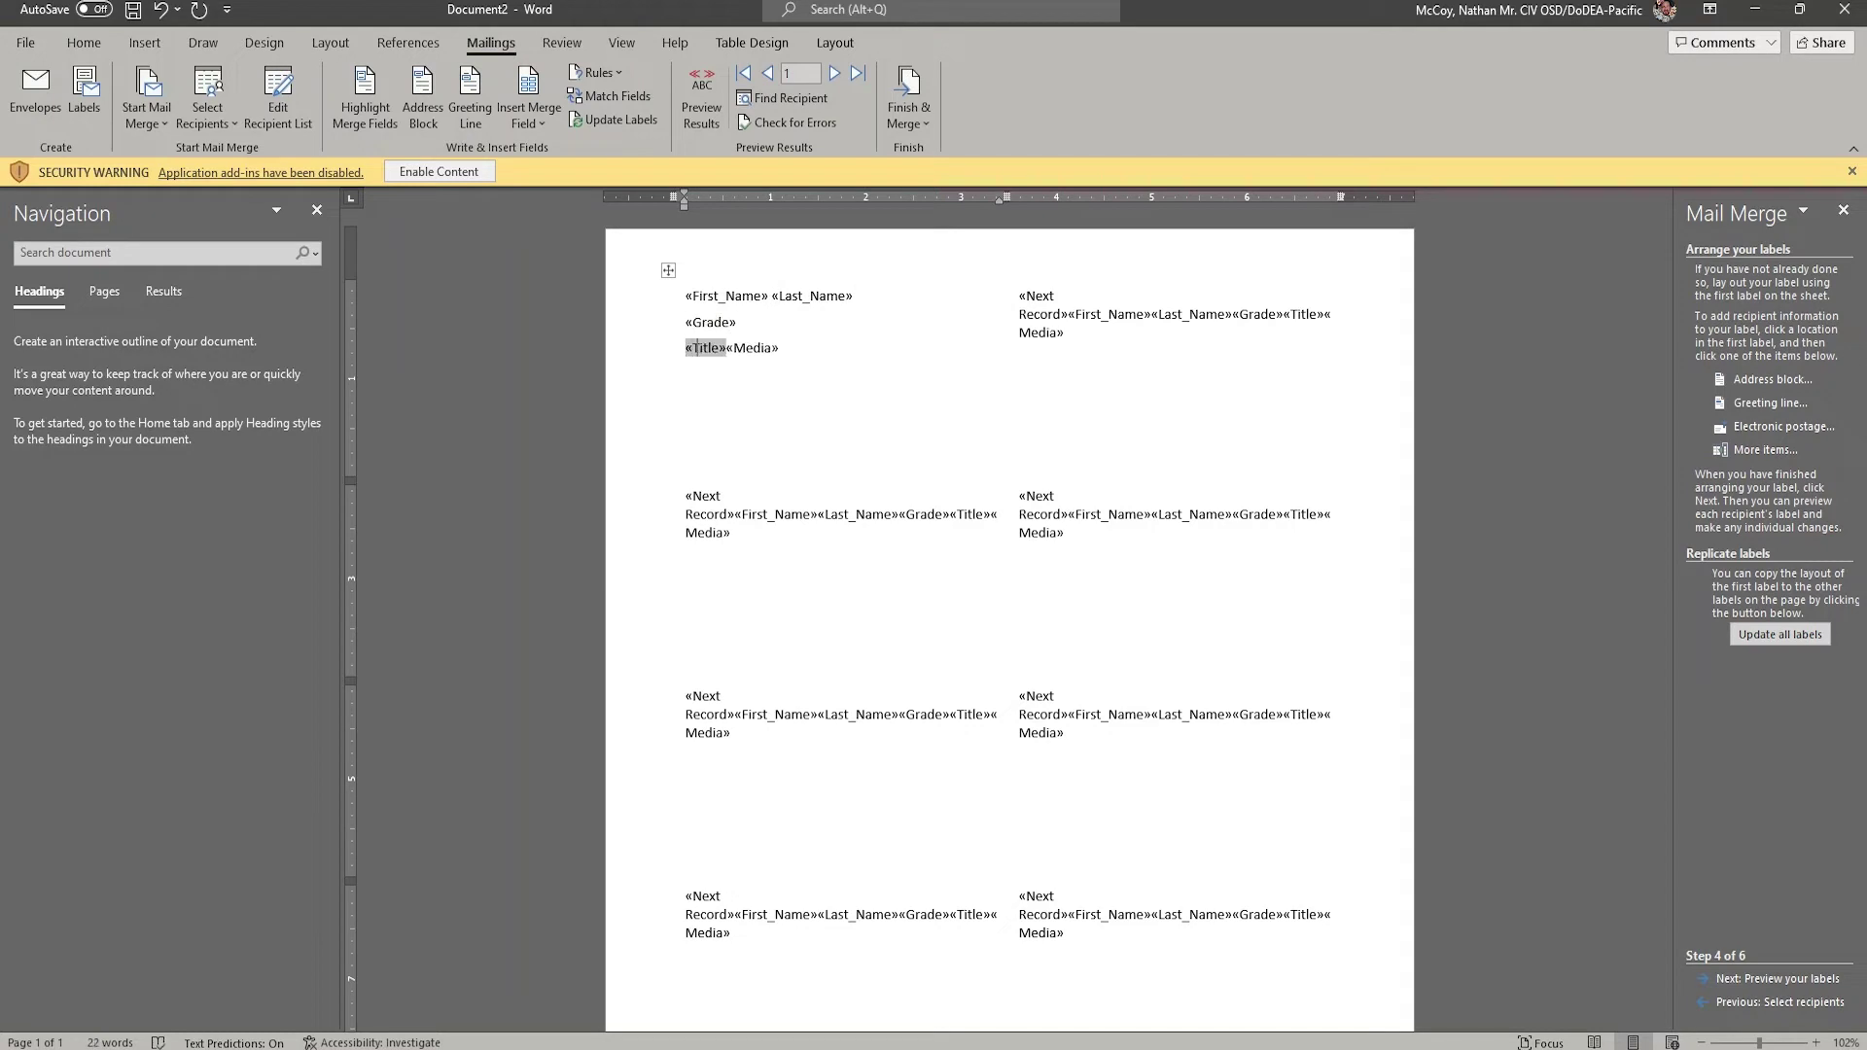
click(726, 347)
key(Return)
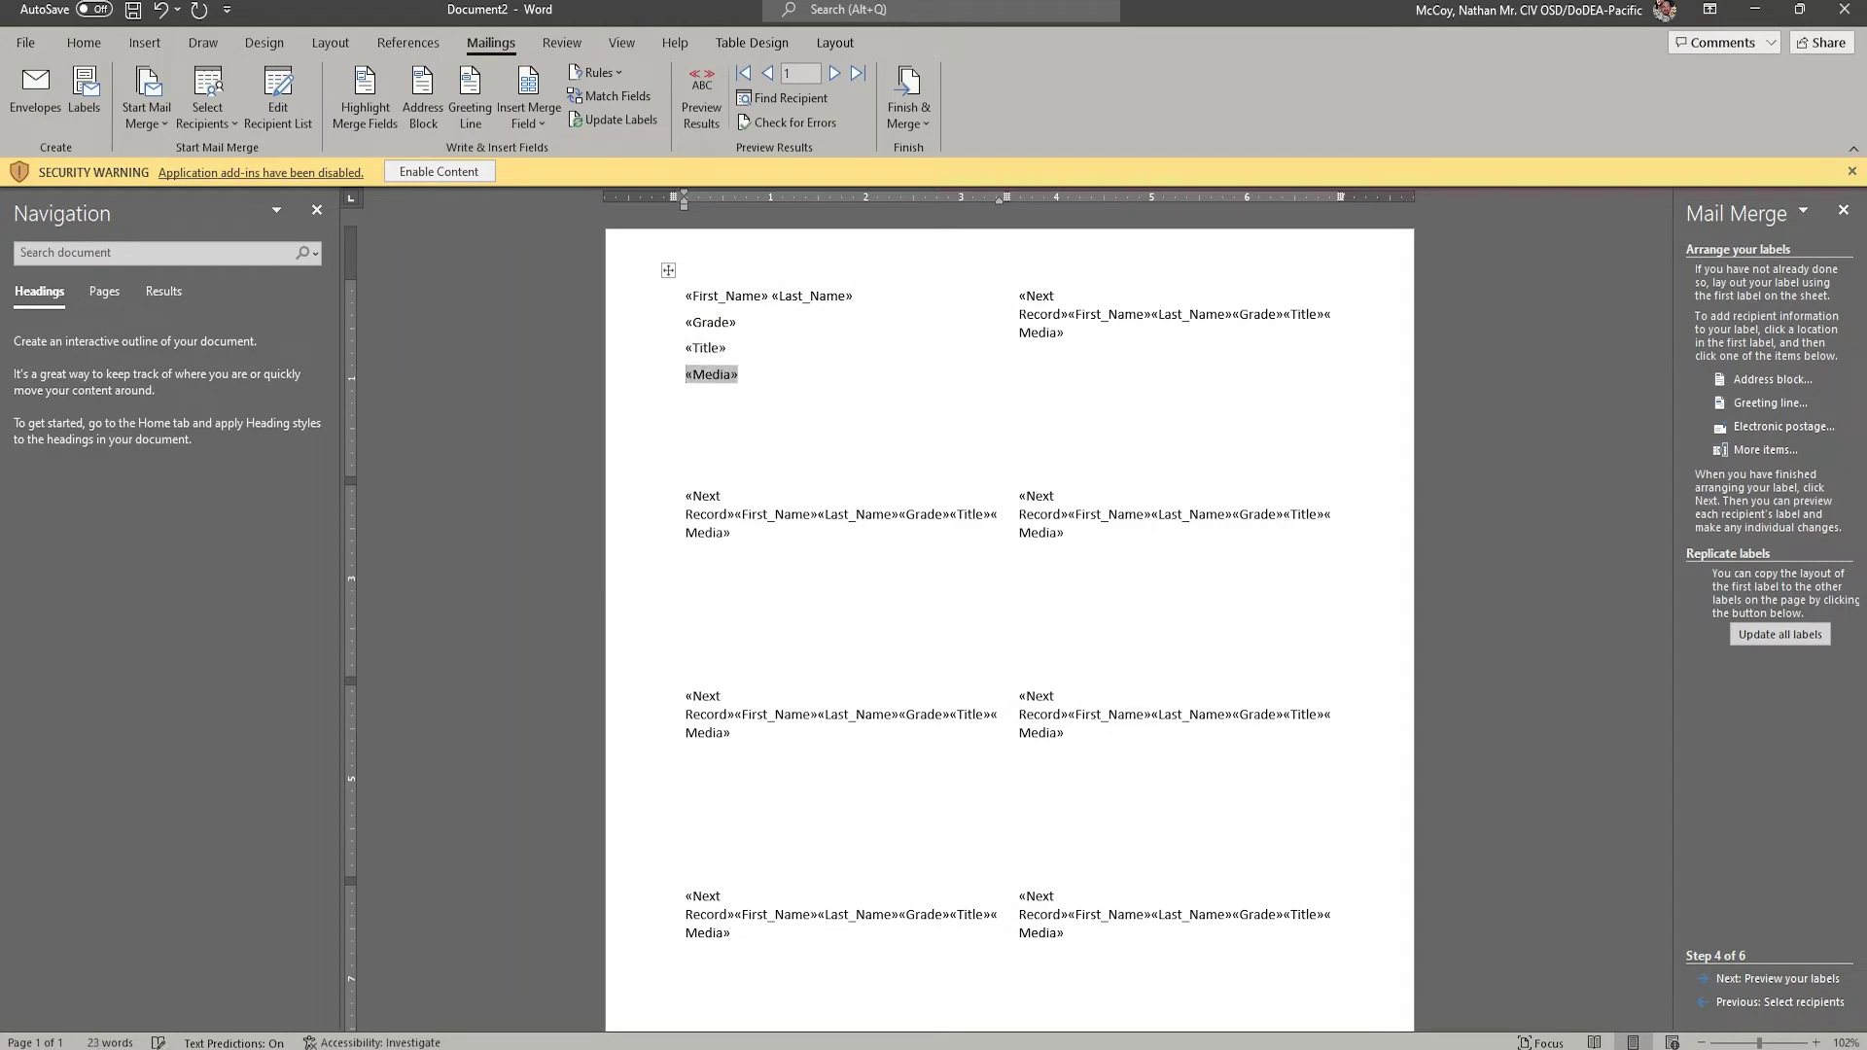
Step: Move the «Media» field onto its own line above «Title»
click(786, 290)
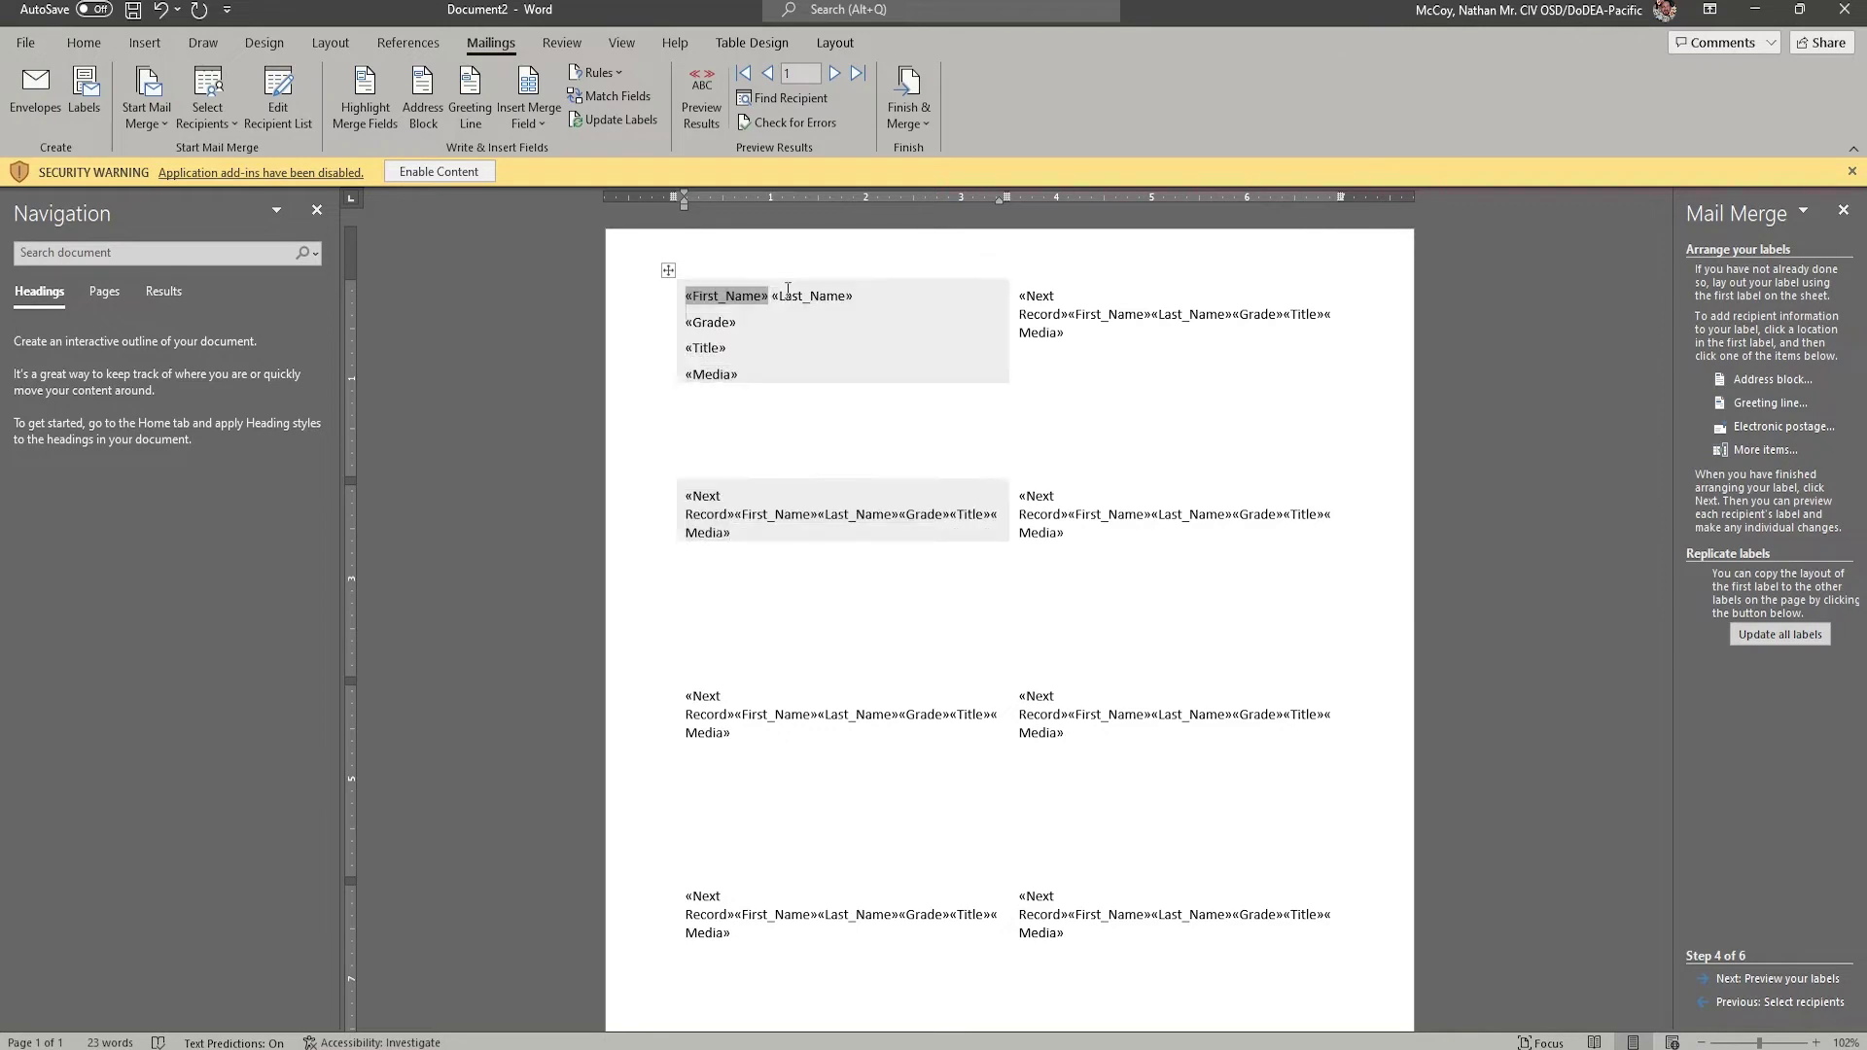
mouse_move(786, 290)
mouse_down()
mouse_move(751, 376)
mouse_move(681, 384)
mouse_up()
key(BackSpace)
key(BackSpace)
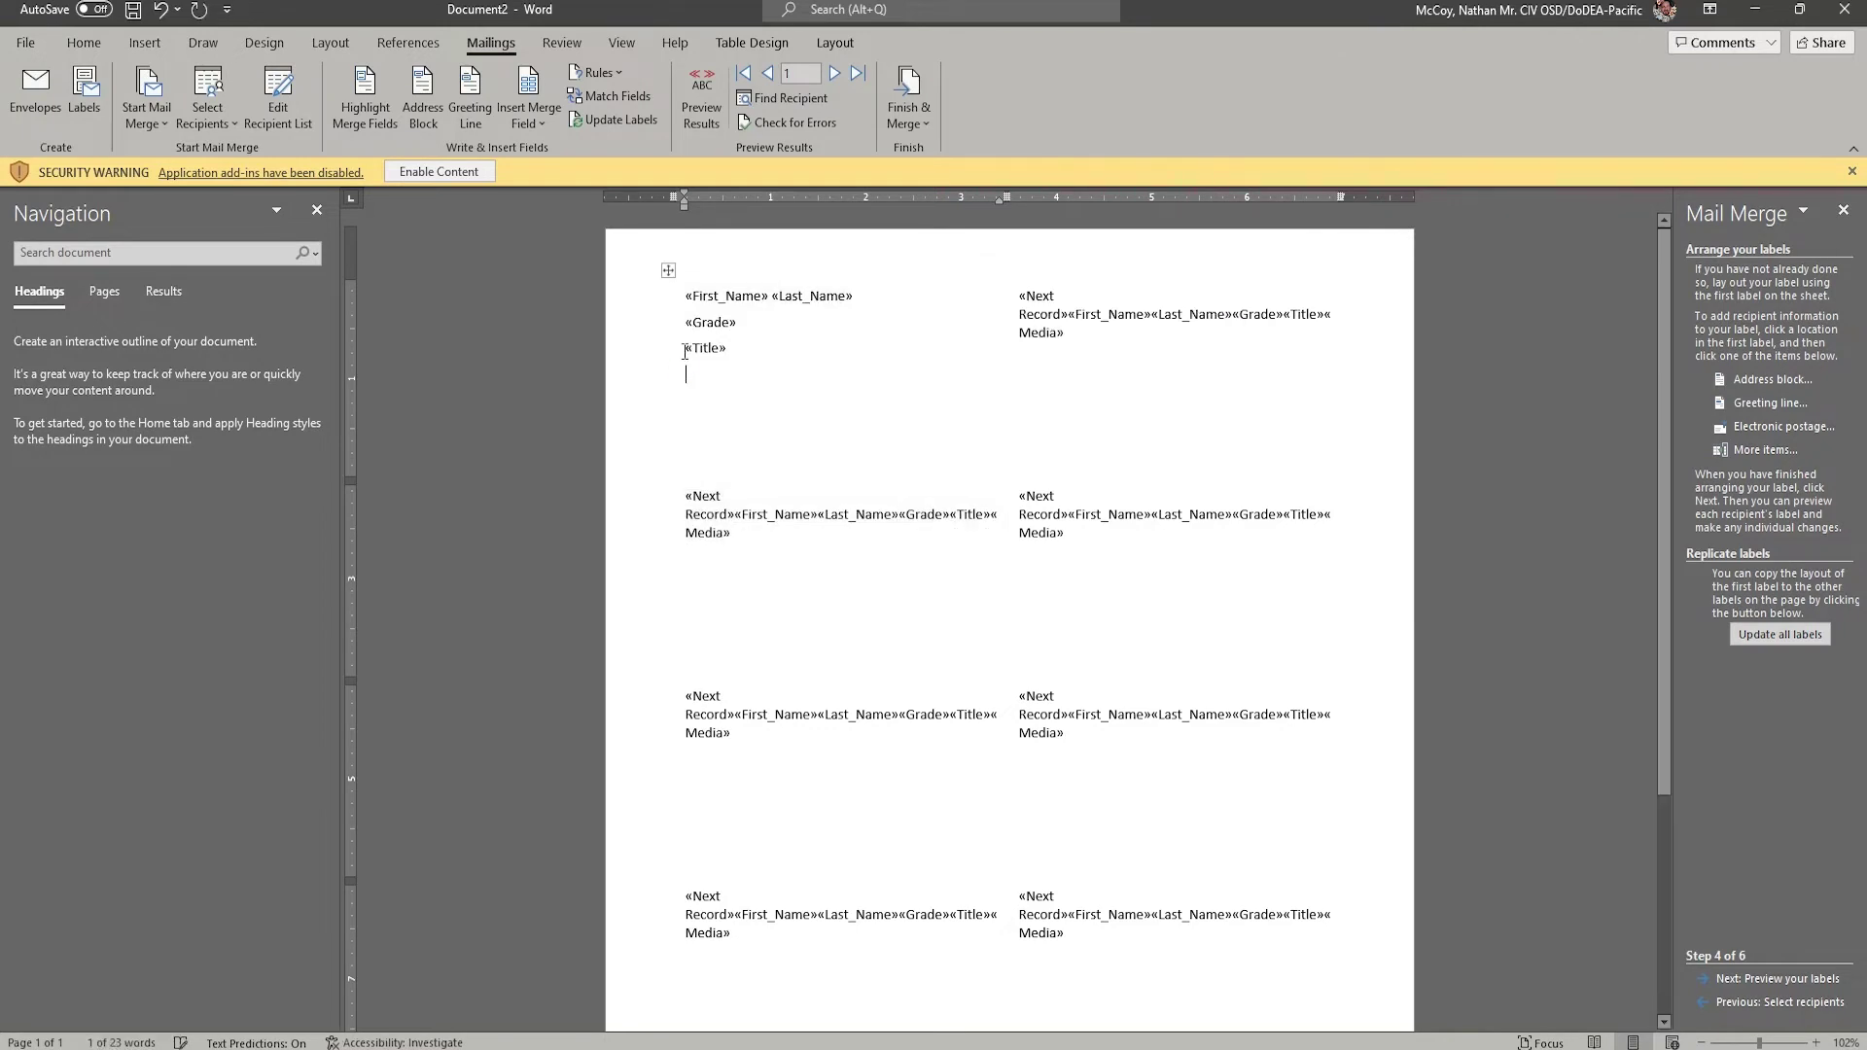
key(ctrl+z)
key(ctrl+z)
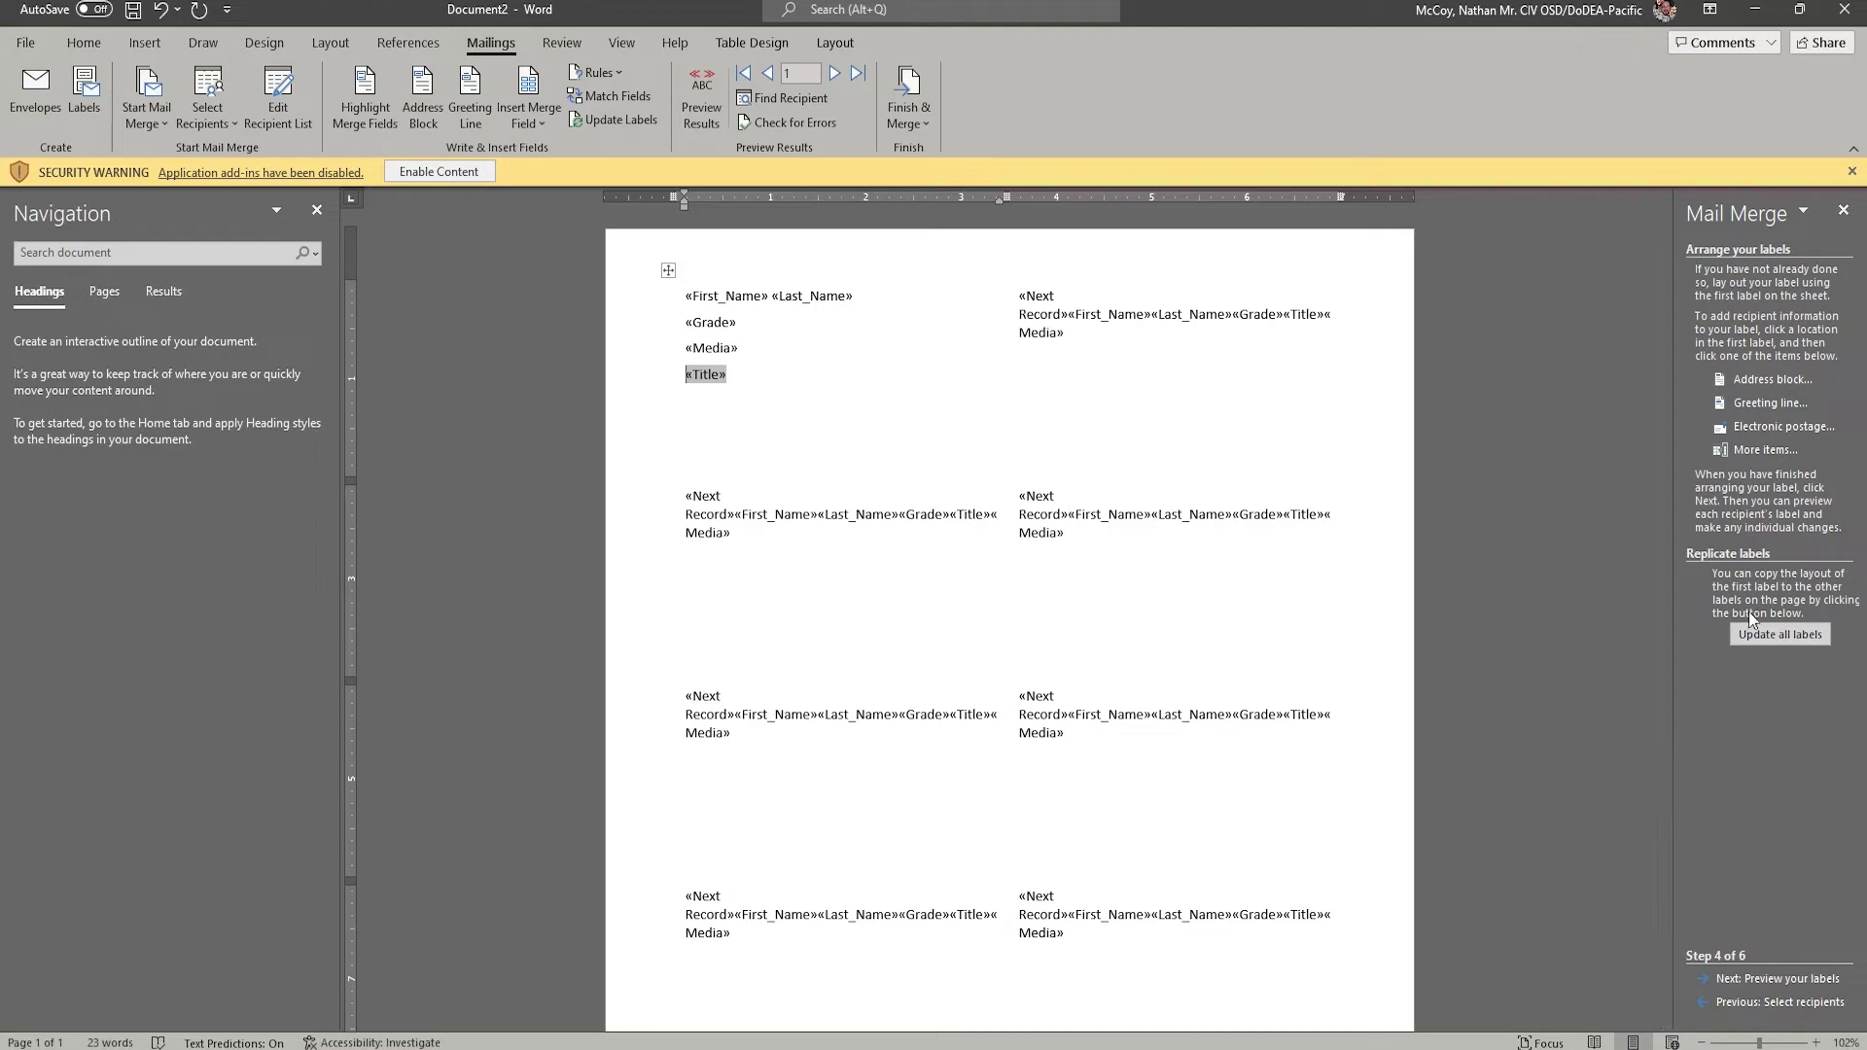
Step: Update all labels with the reordered layout and check it in the preview
click(1731, 979)
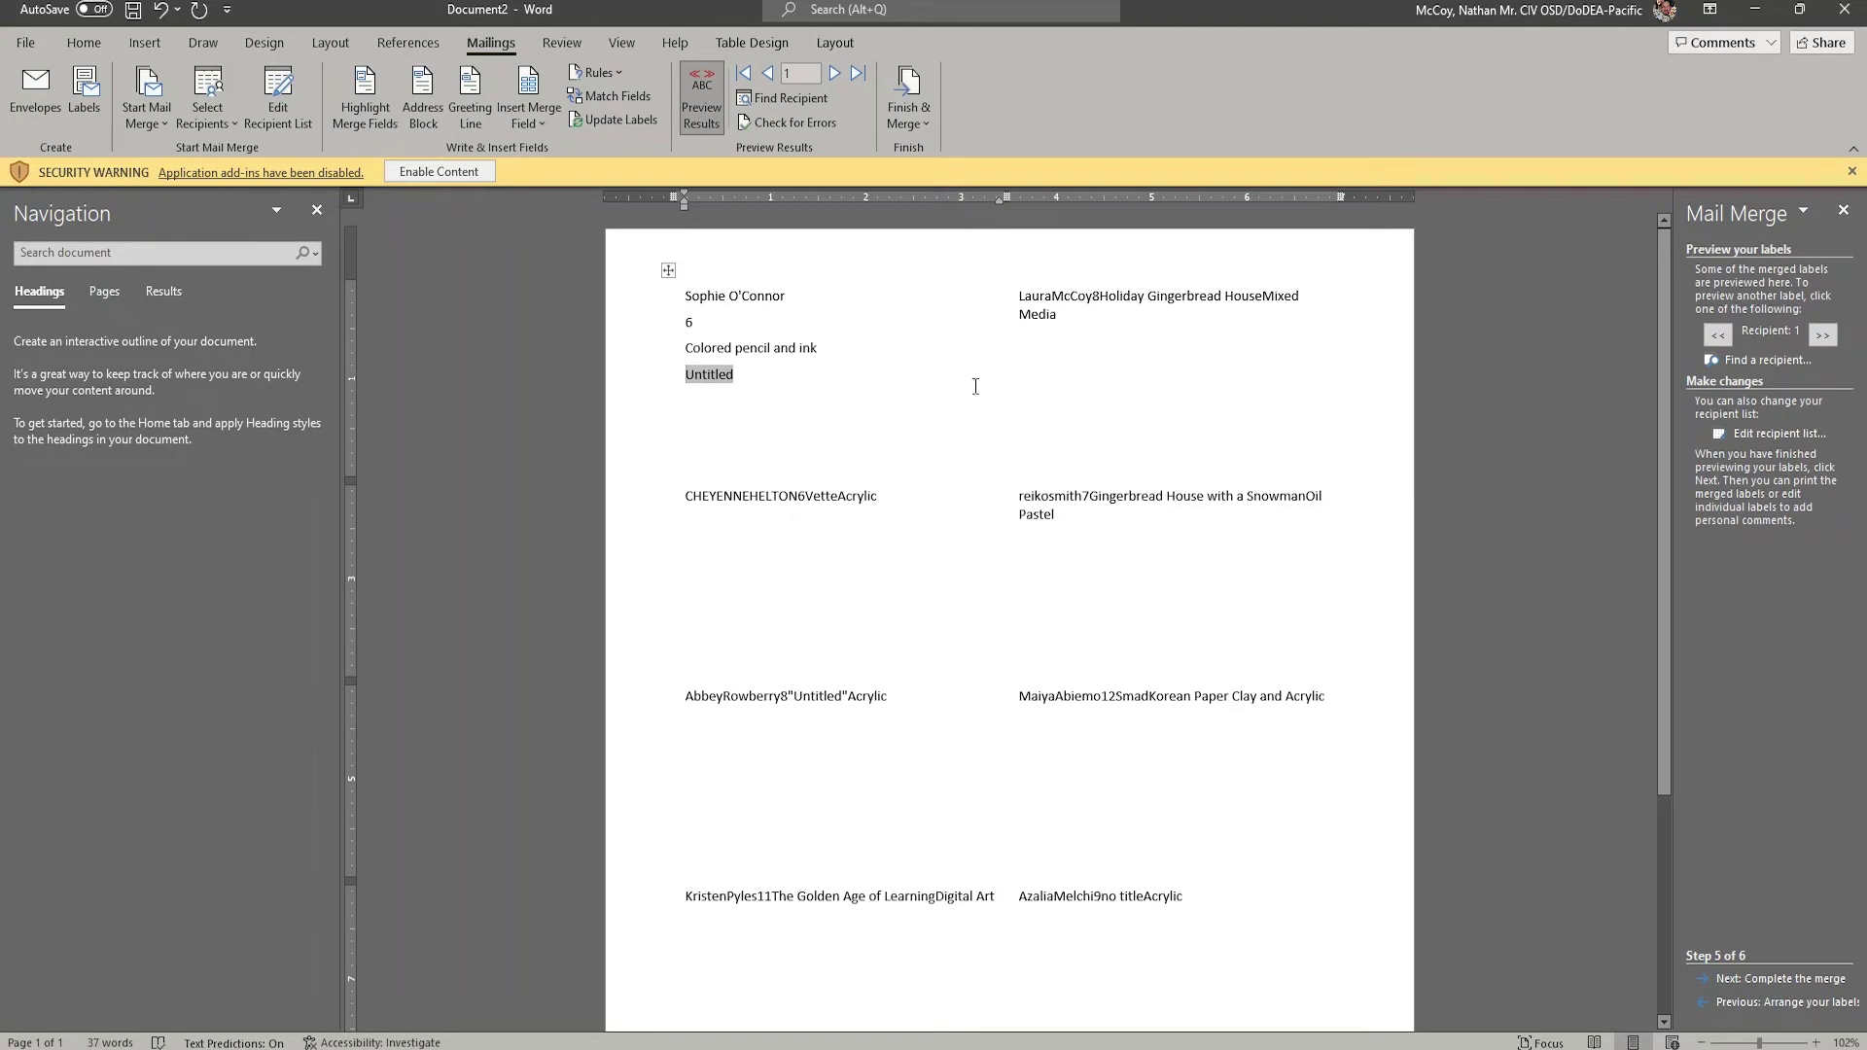
click(1751, 1003)
click(1776, 638)
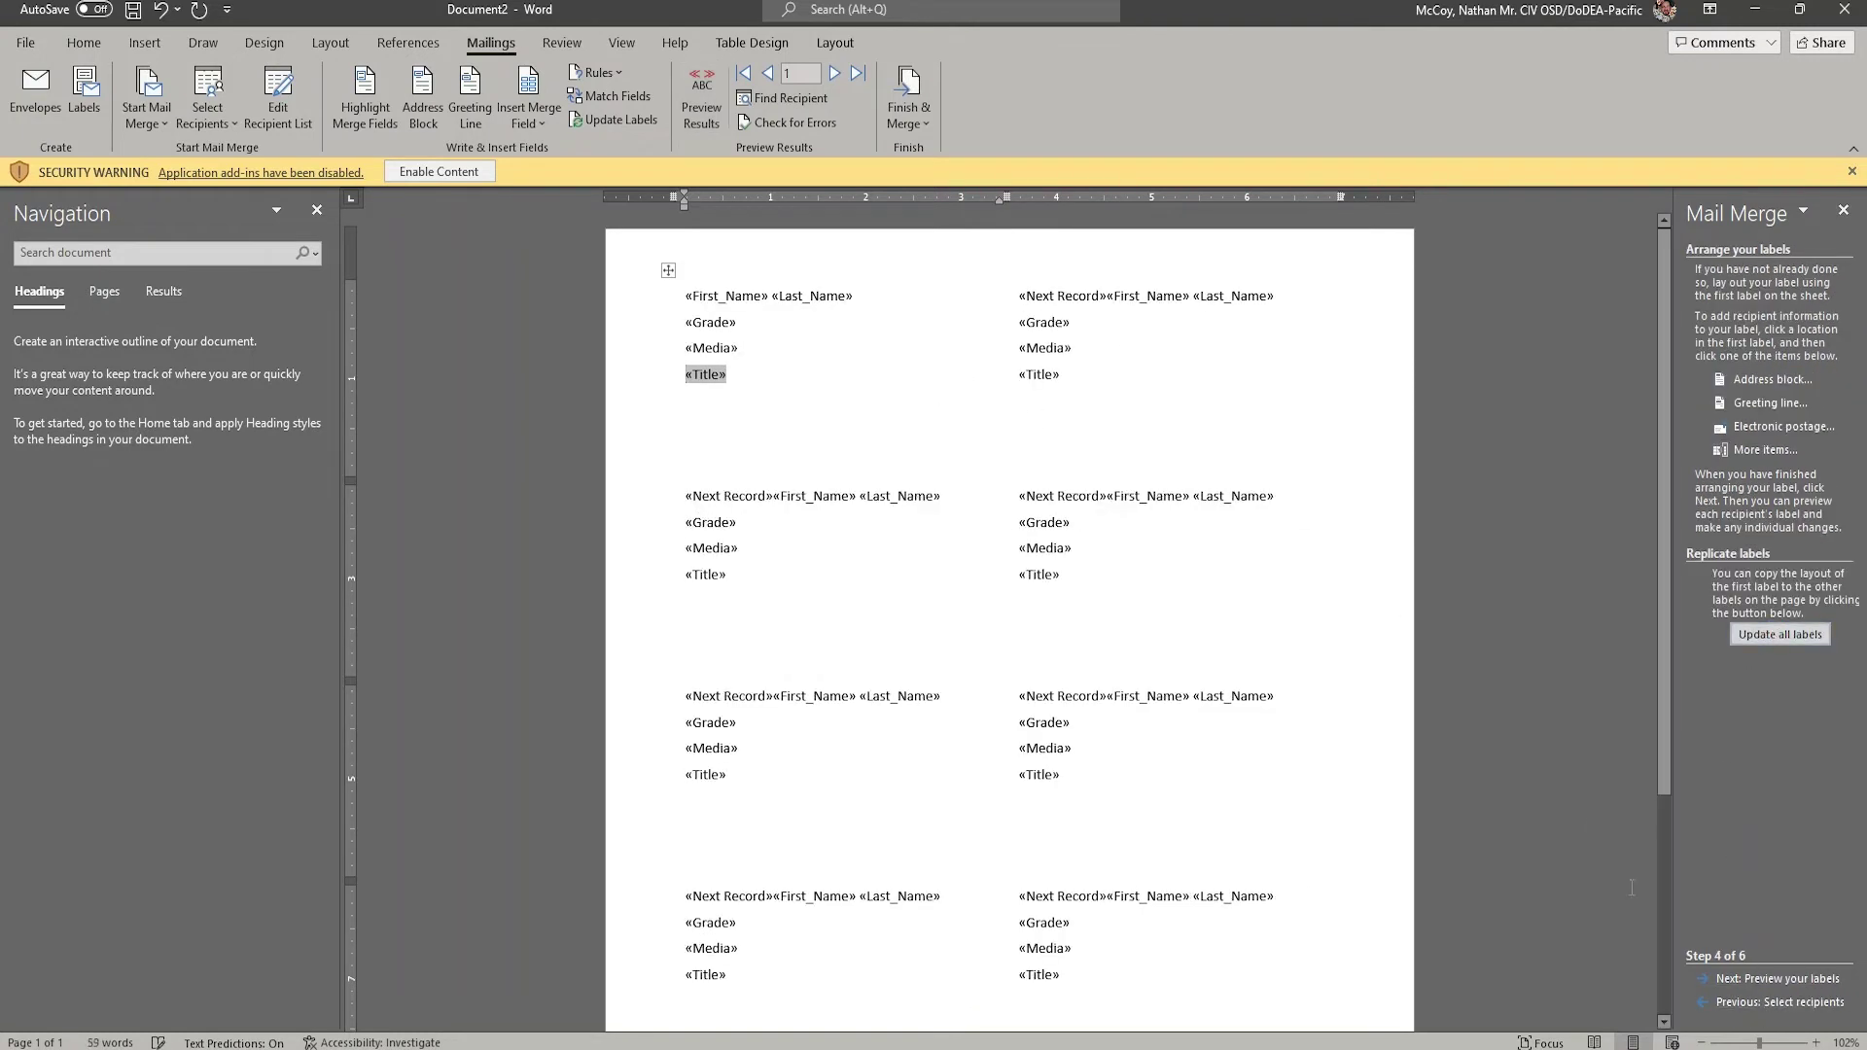
click(1776, 979)
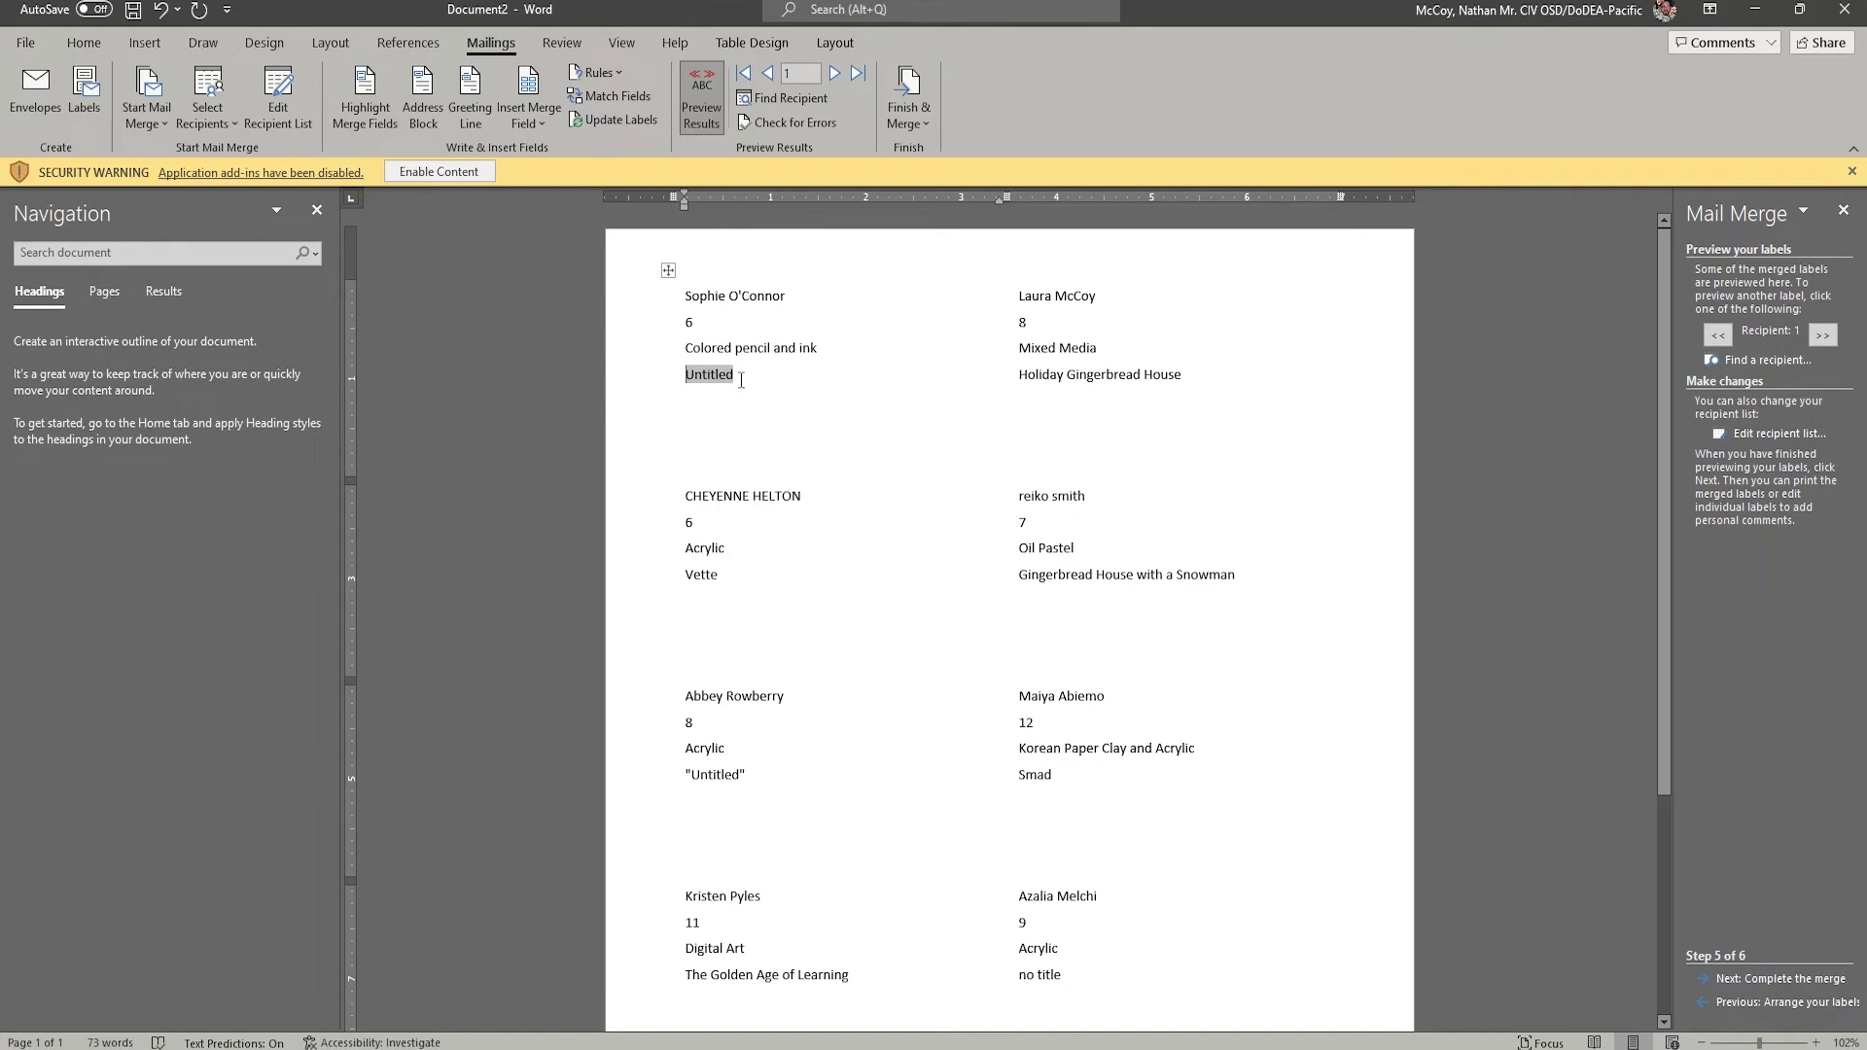
click(1741, 1003)
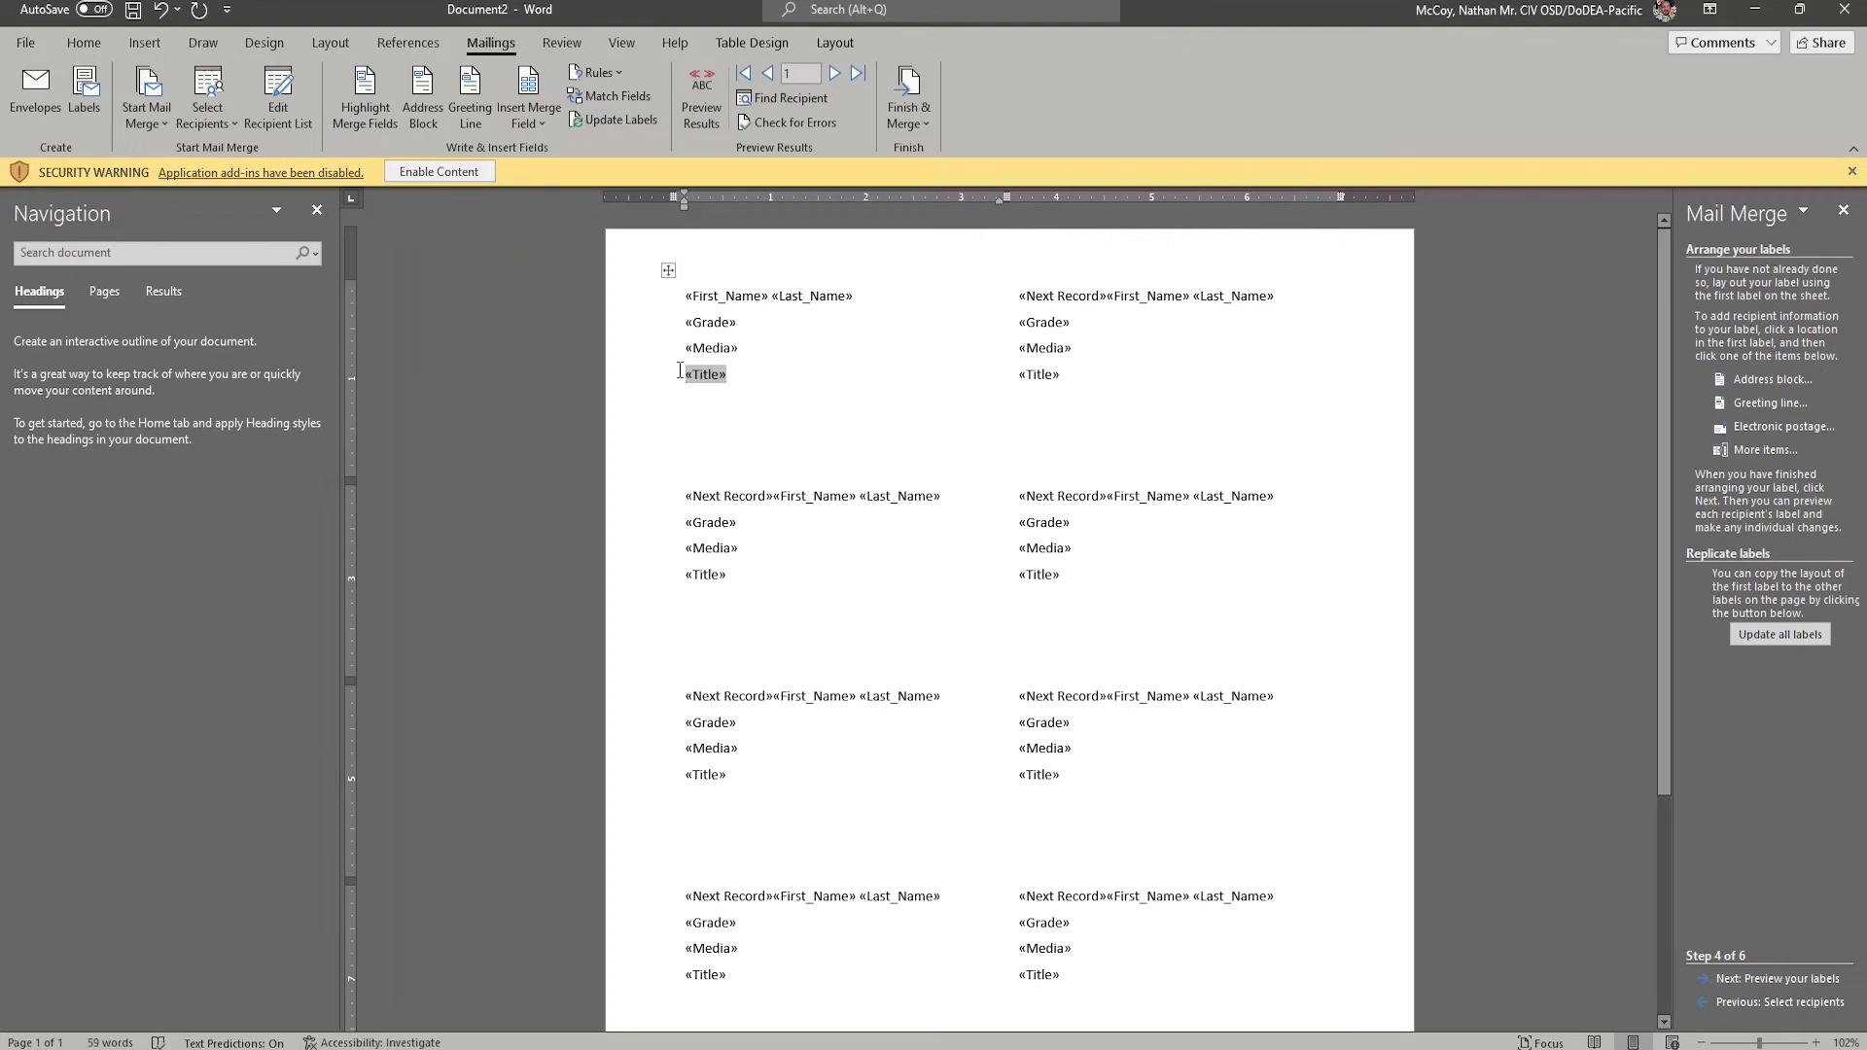
Step: Centre the first label's lines and make the name line bold at 16 pt
drag(732, 377, 661, 296)
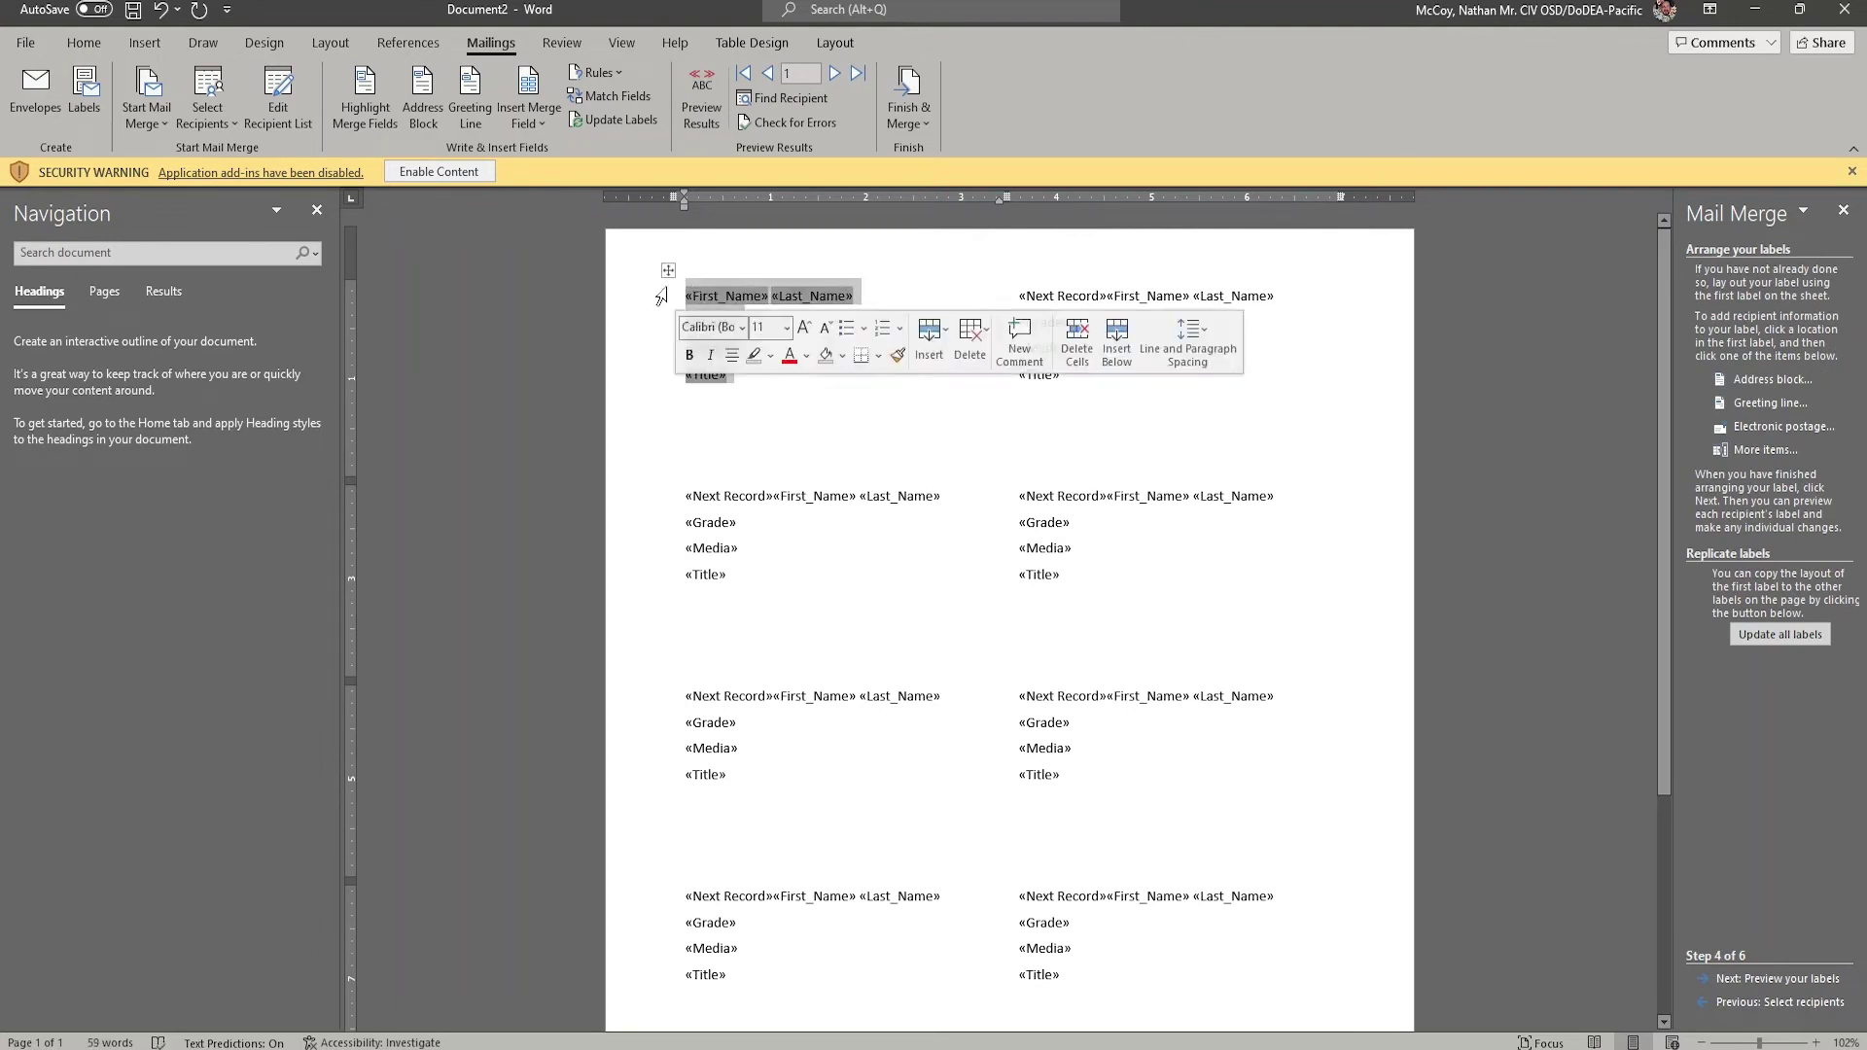
click(84, 43)
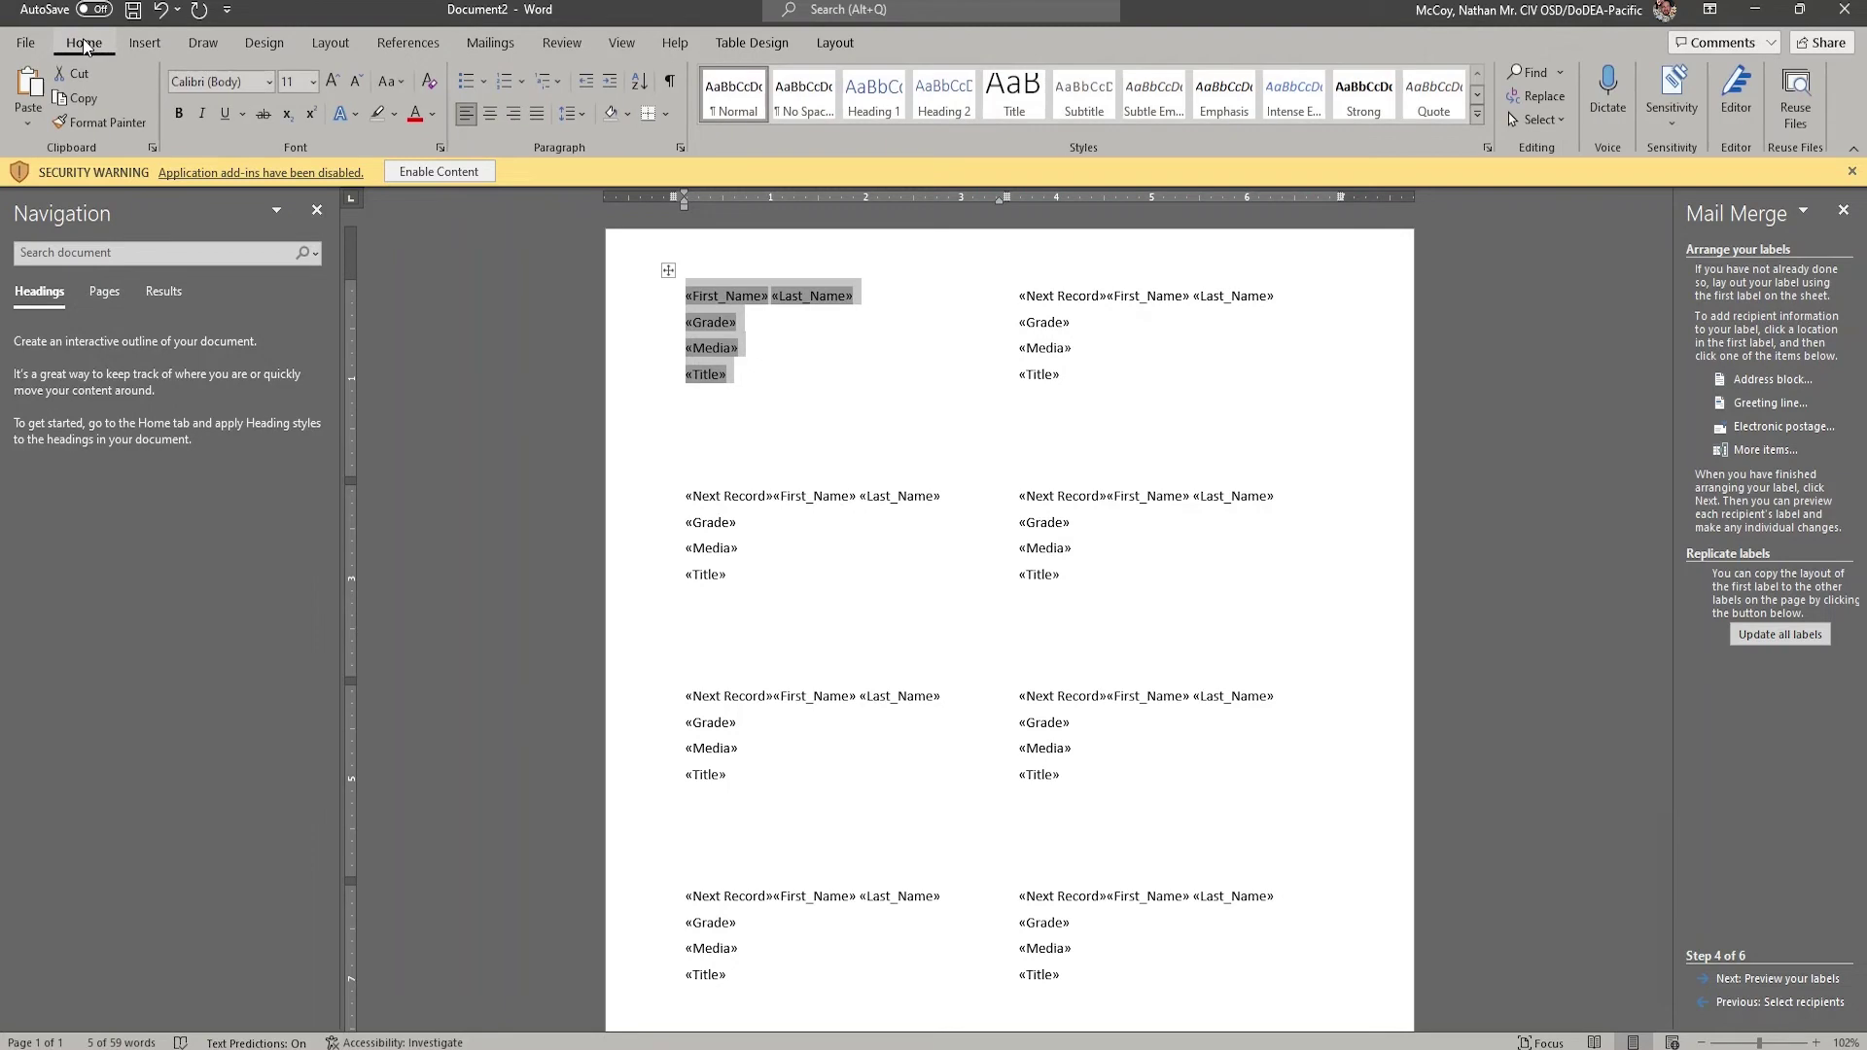
click(491, 117)
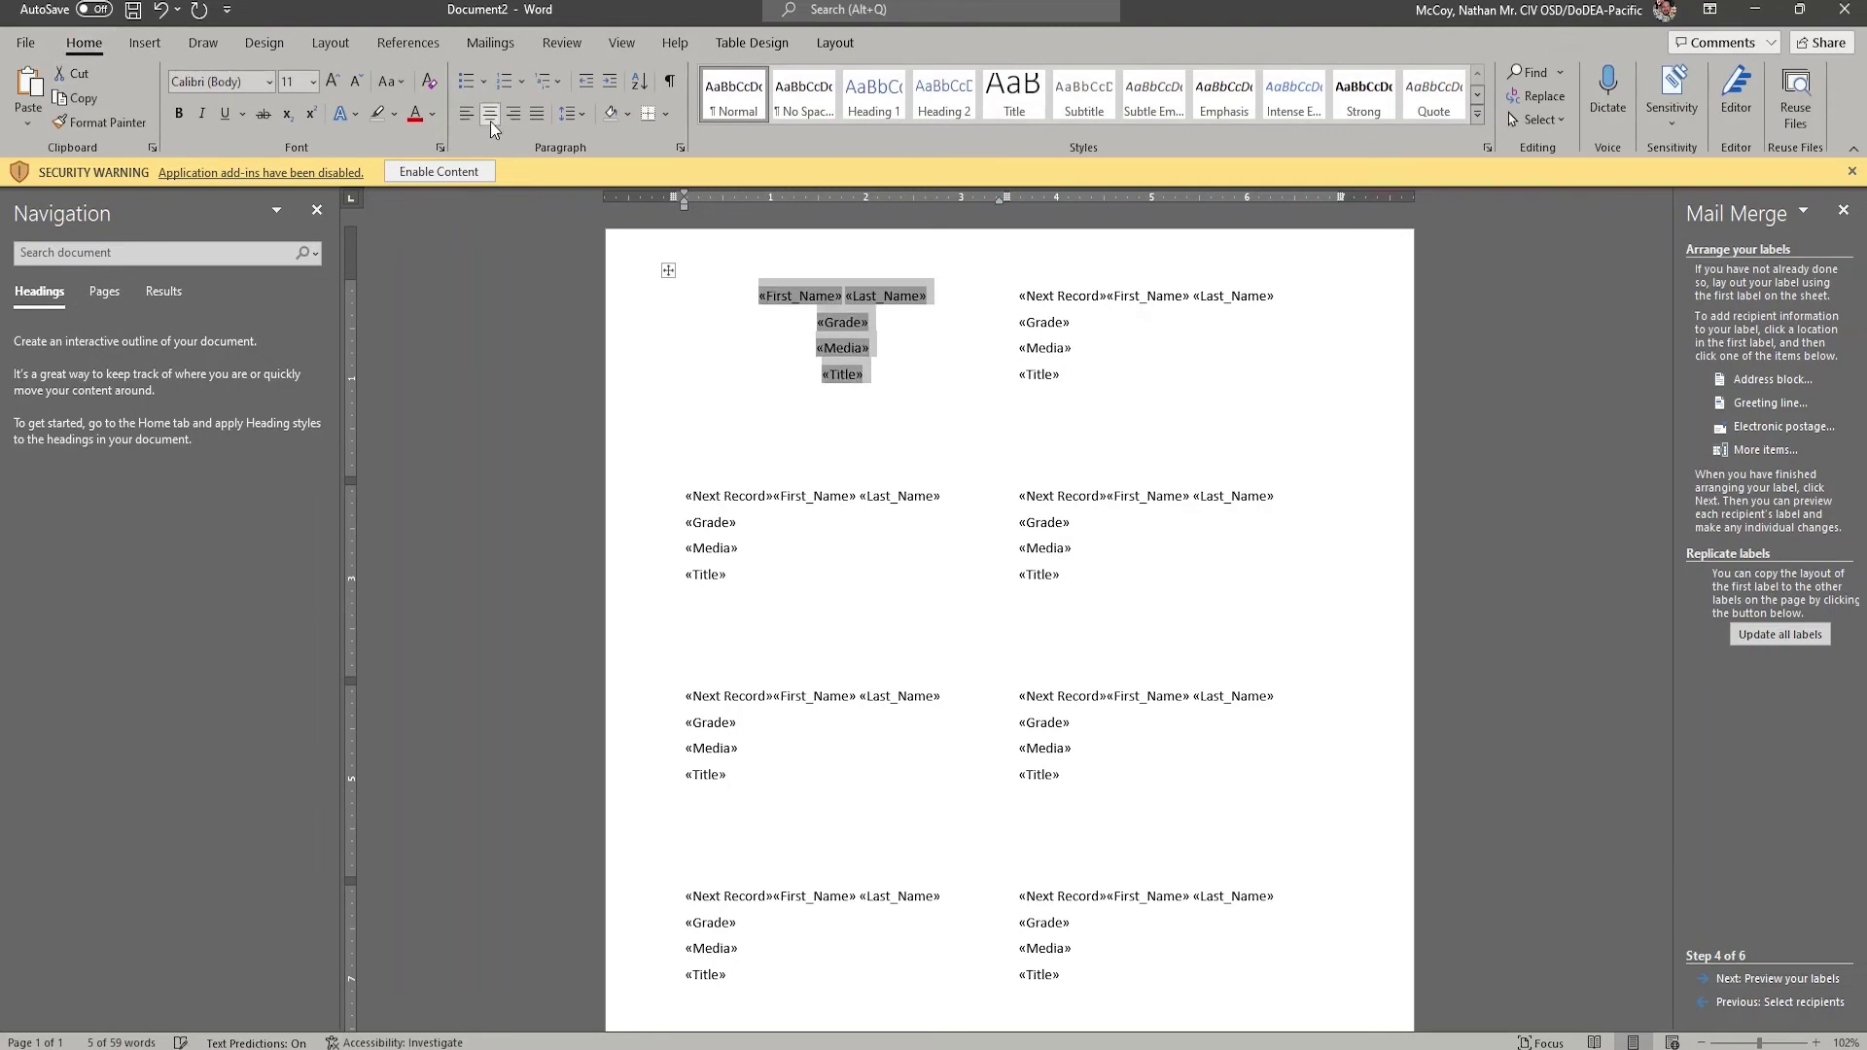
click(769, 294)
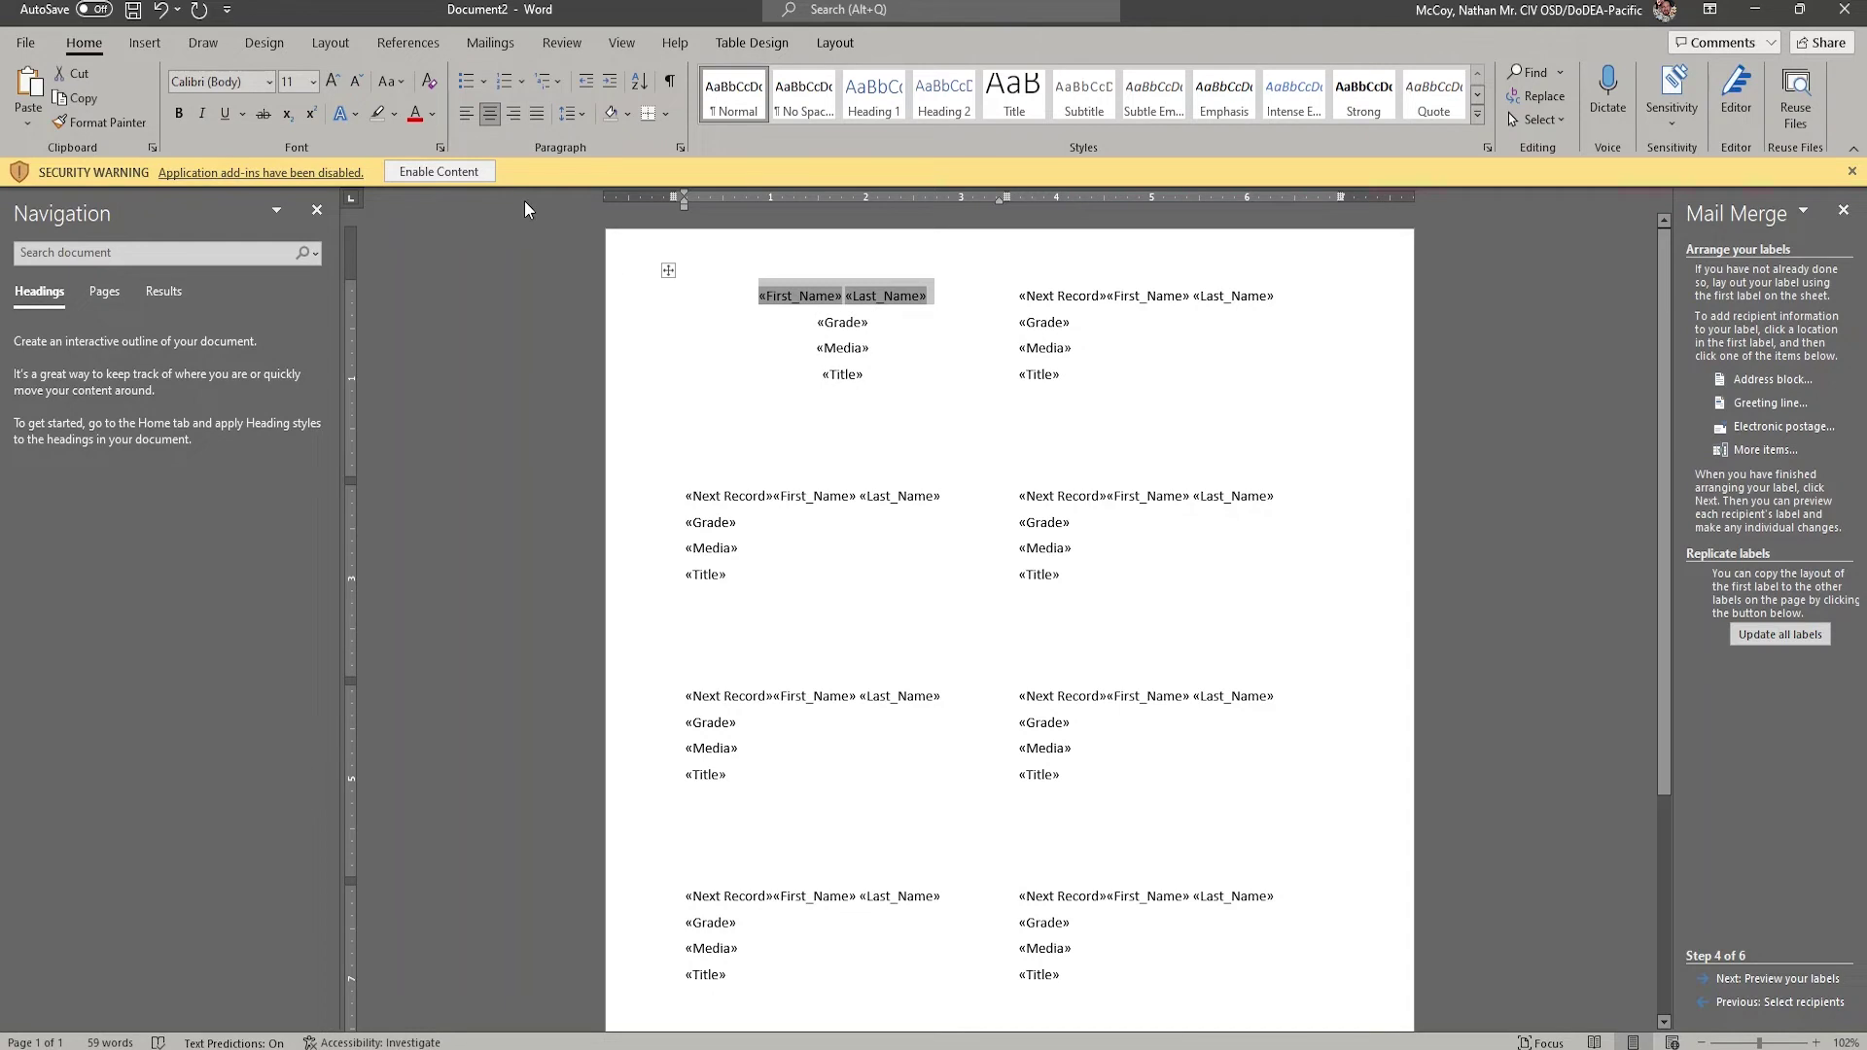
key(shift+End)
click(179, 113)
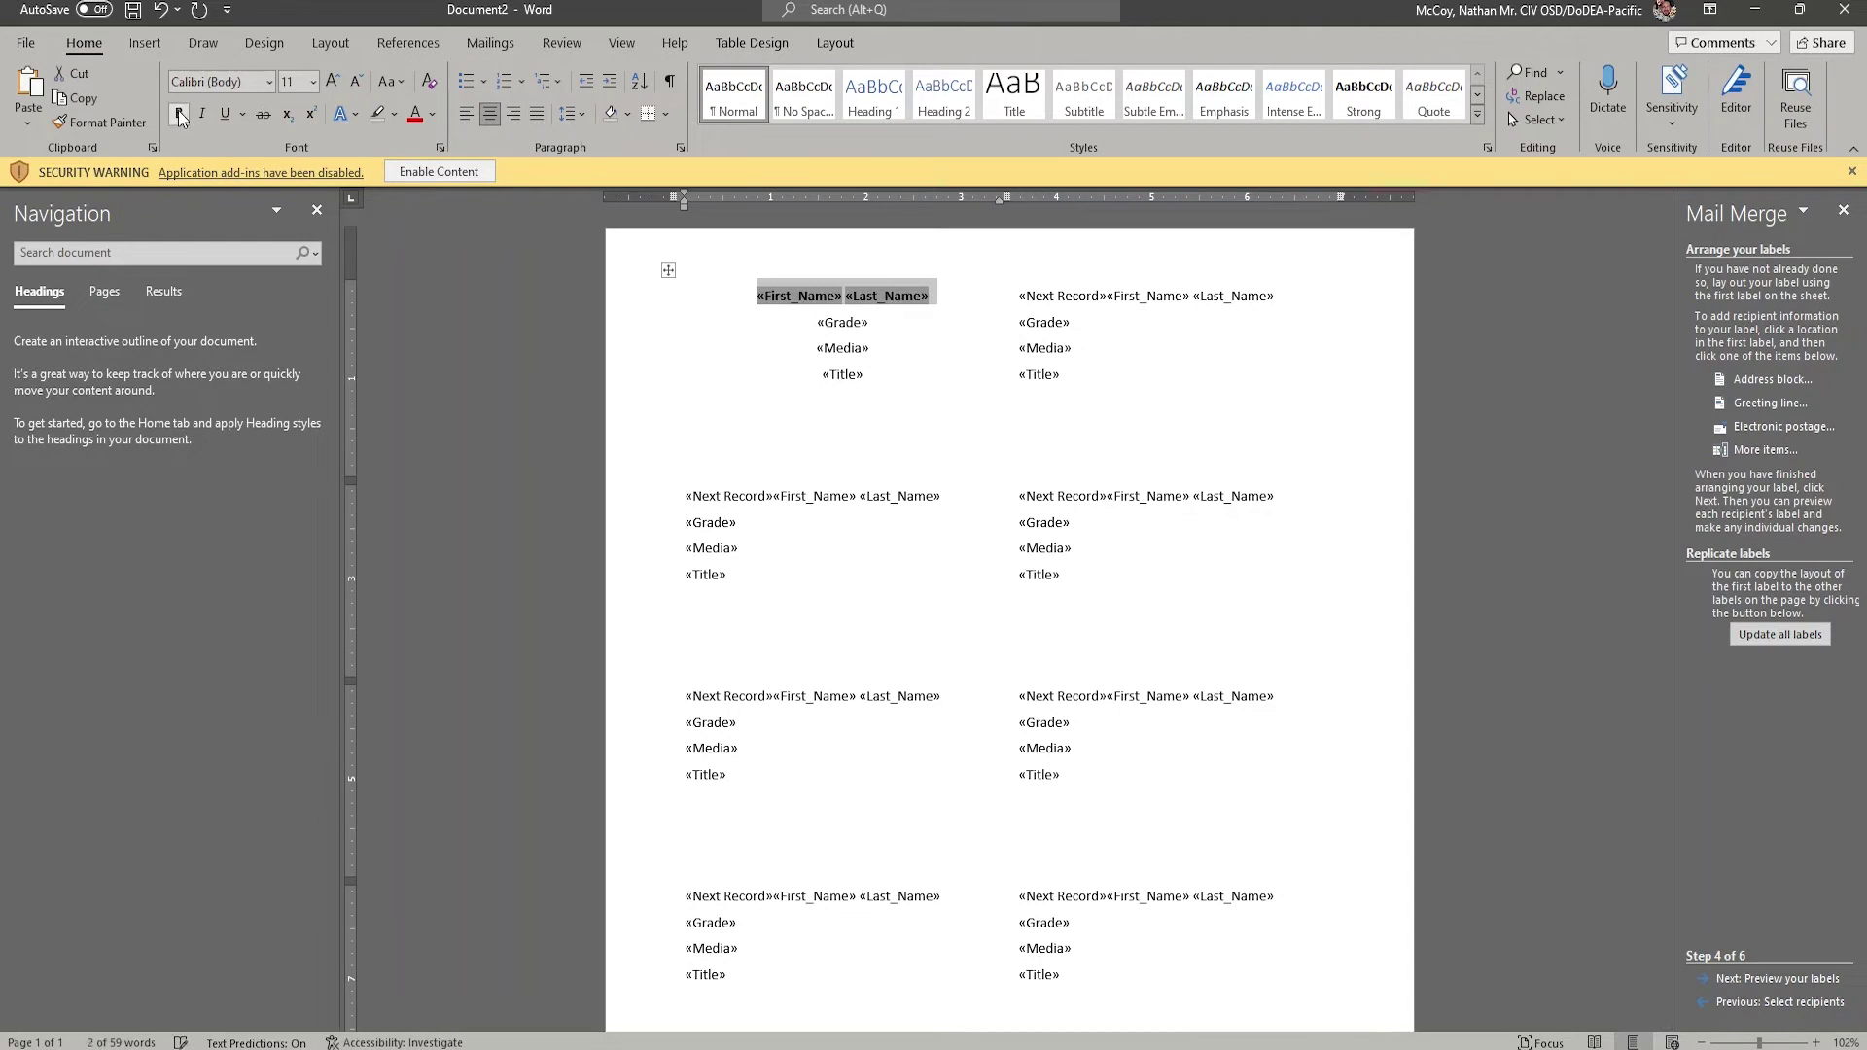
click(314, 90)
click(299, 238)
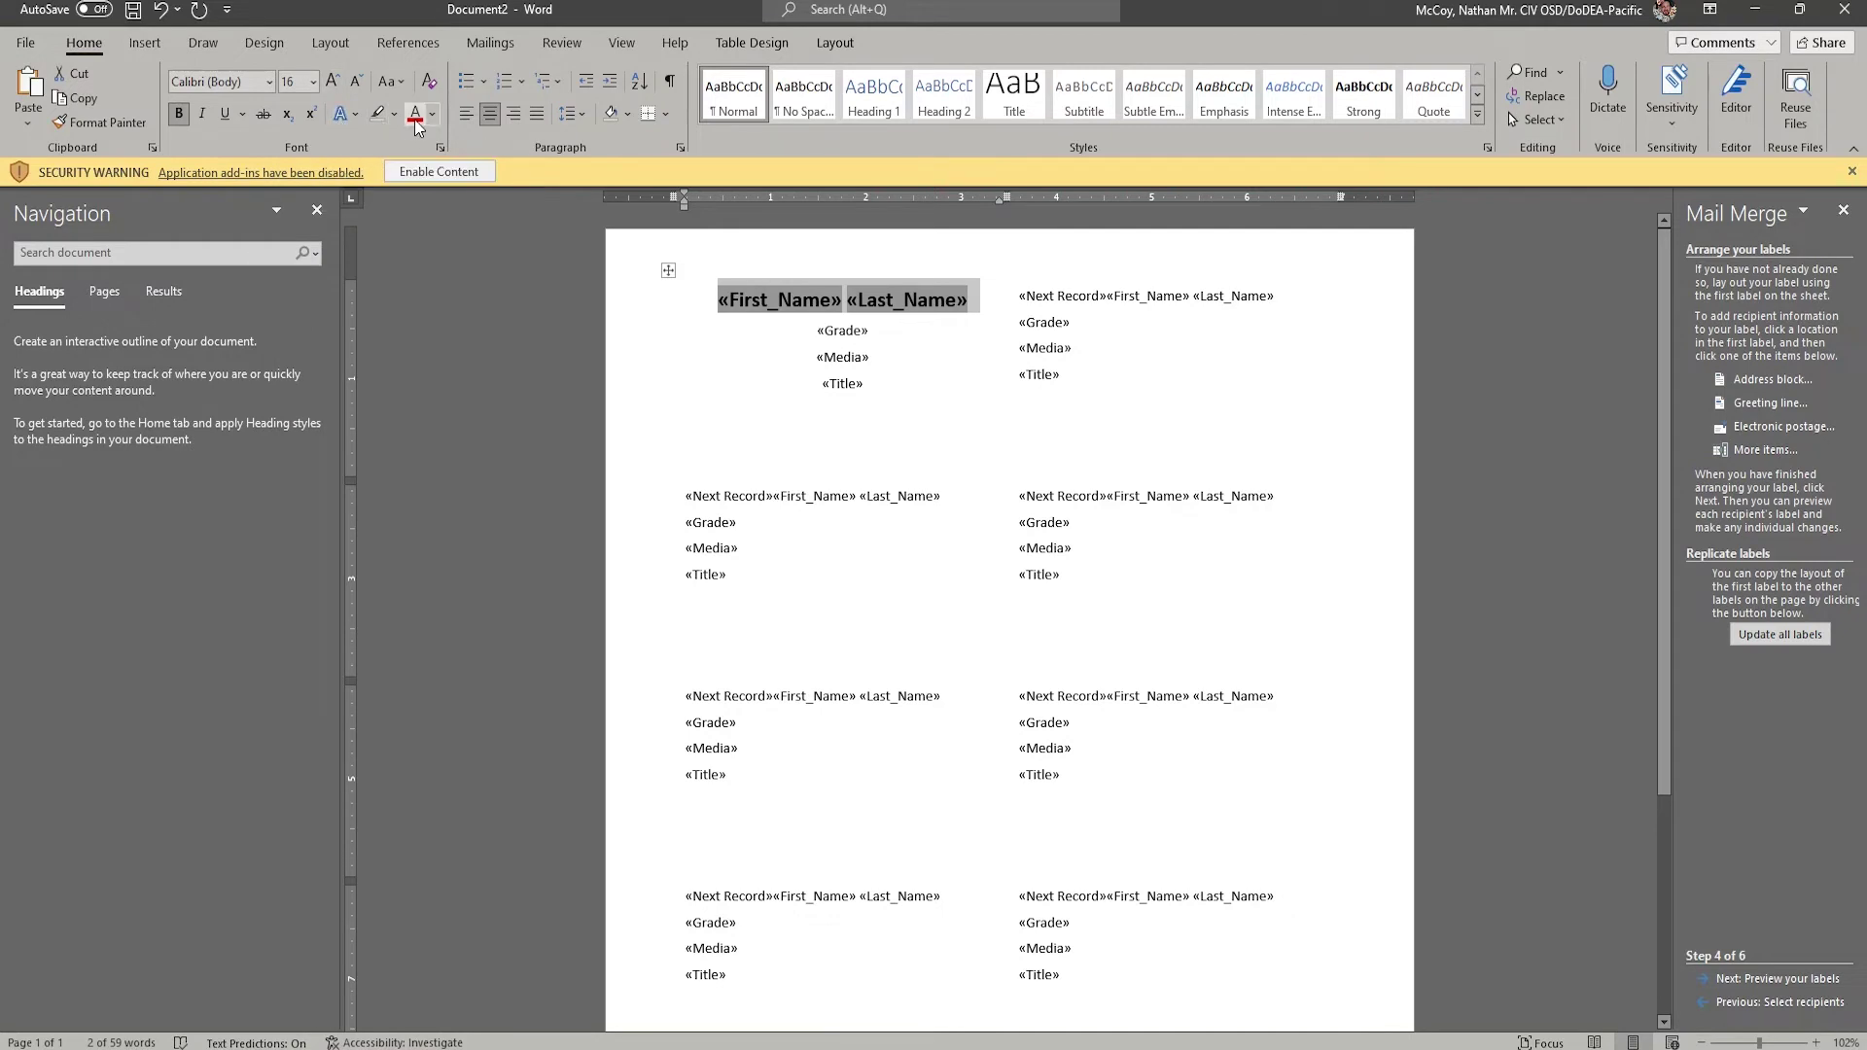
click(778, 382)
Step: Set the Grade and Media lines to 14 pt and make Title italic 14 pt
drag(809, 326, 875, 361)
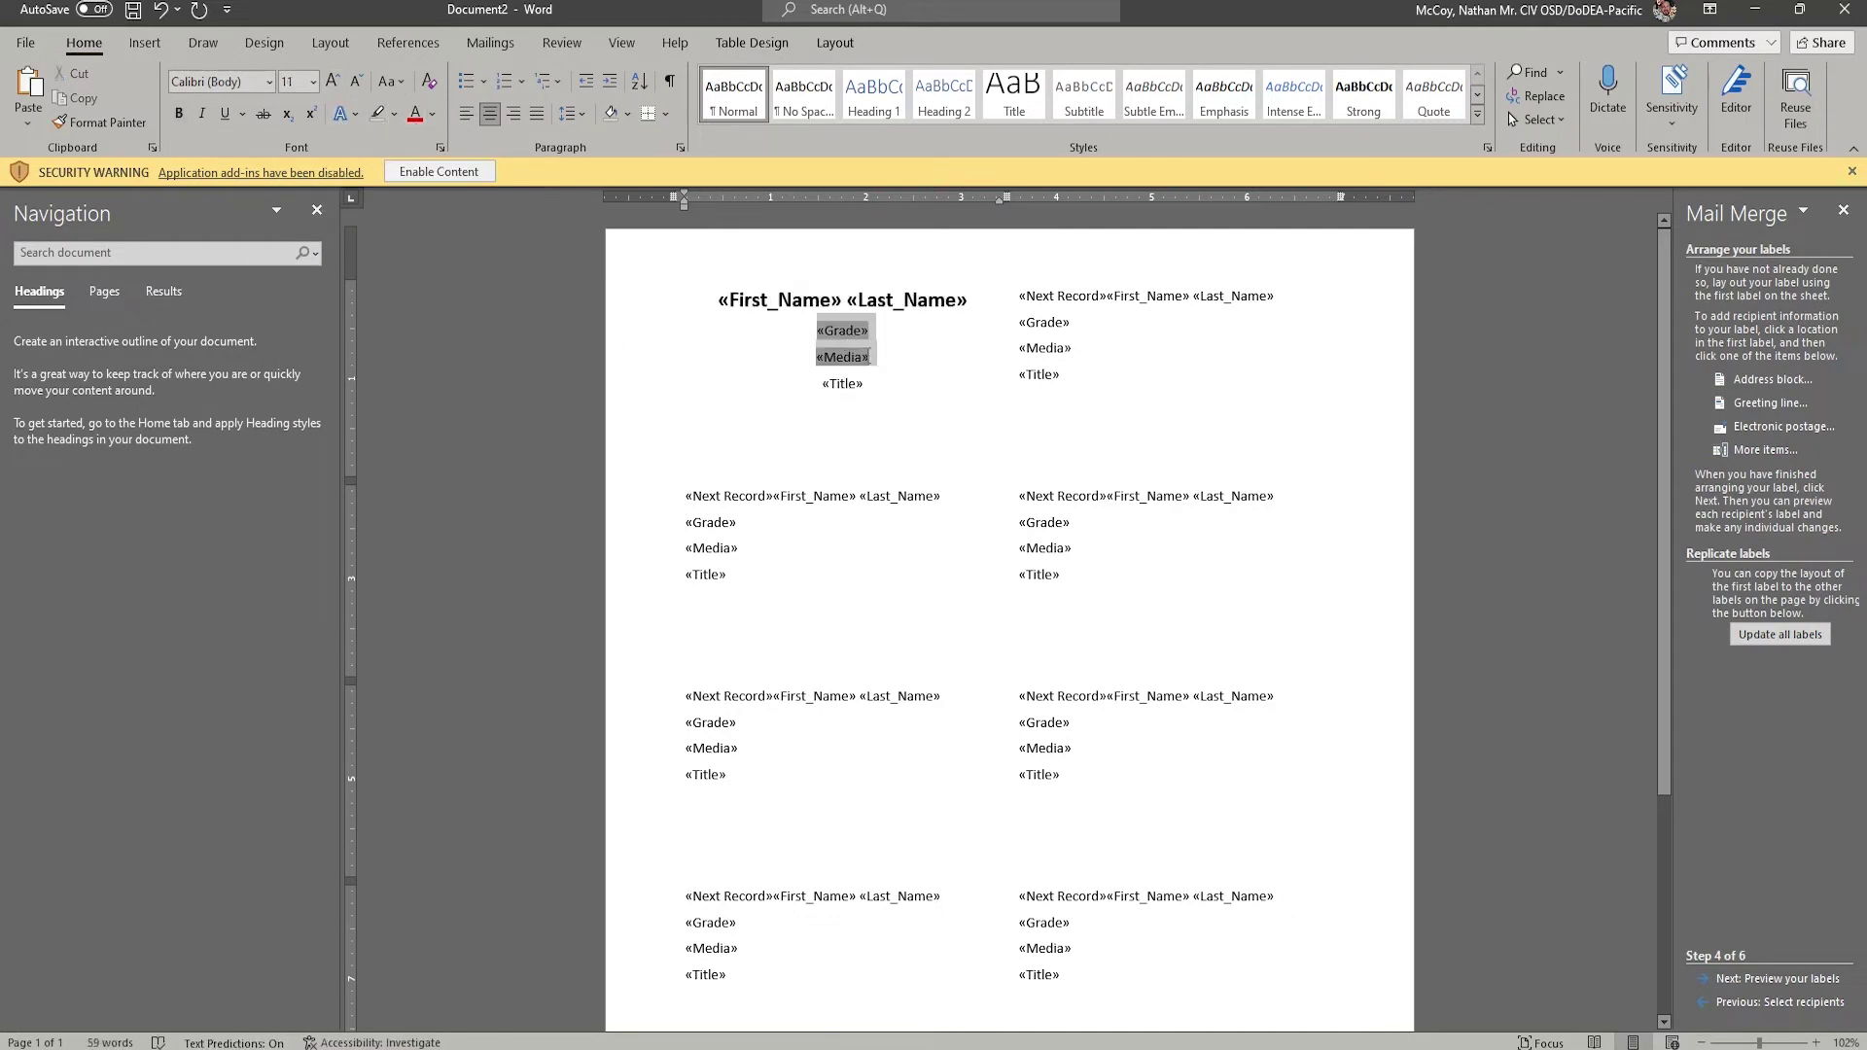
click(313, 82)
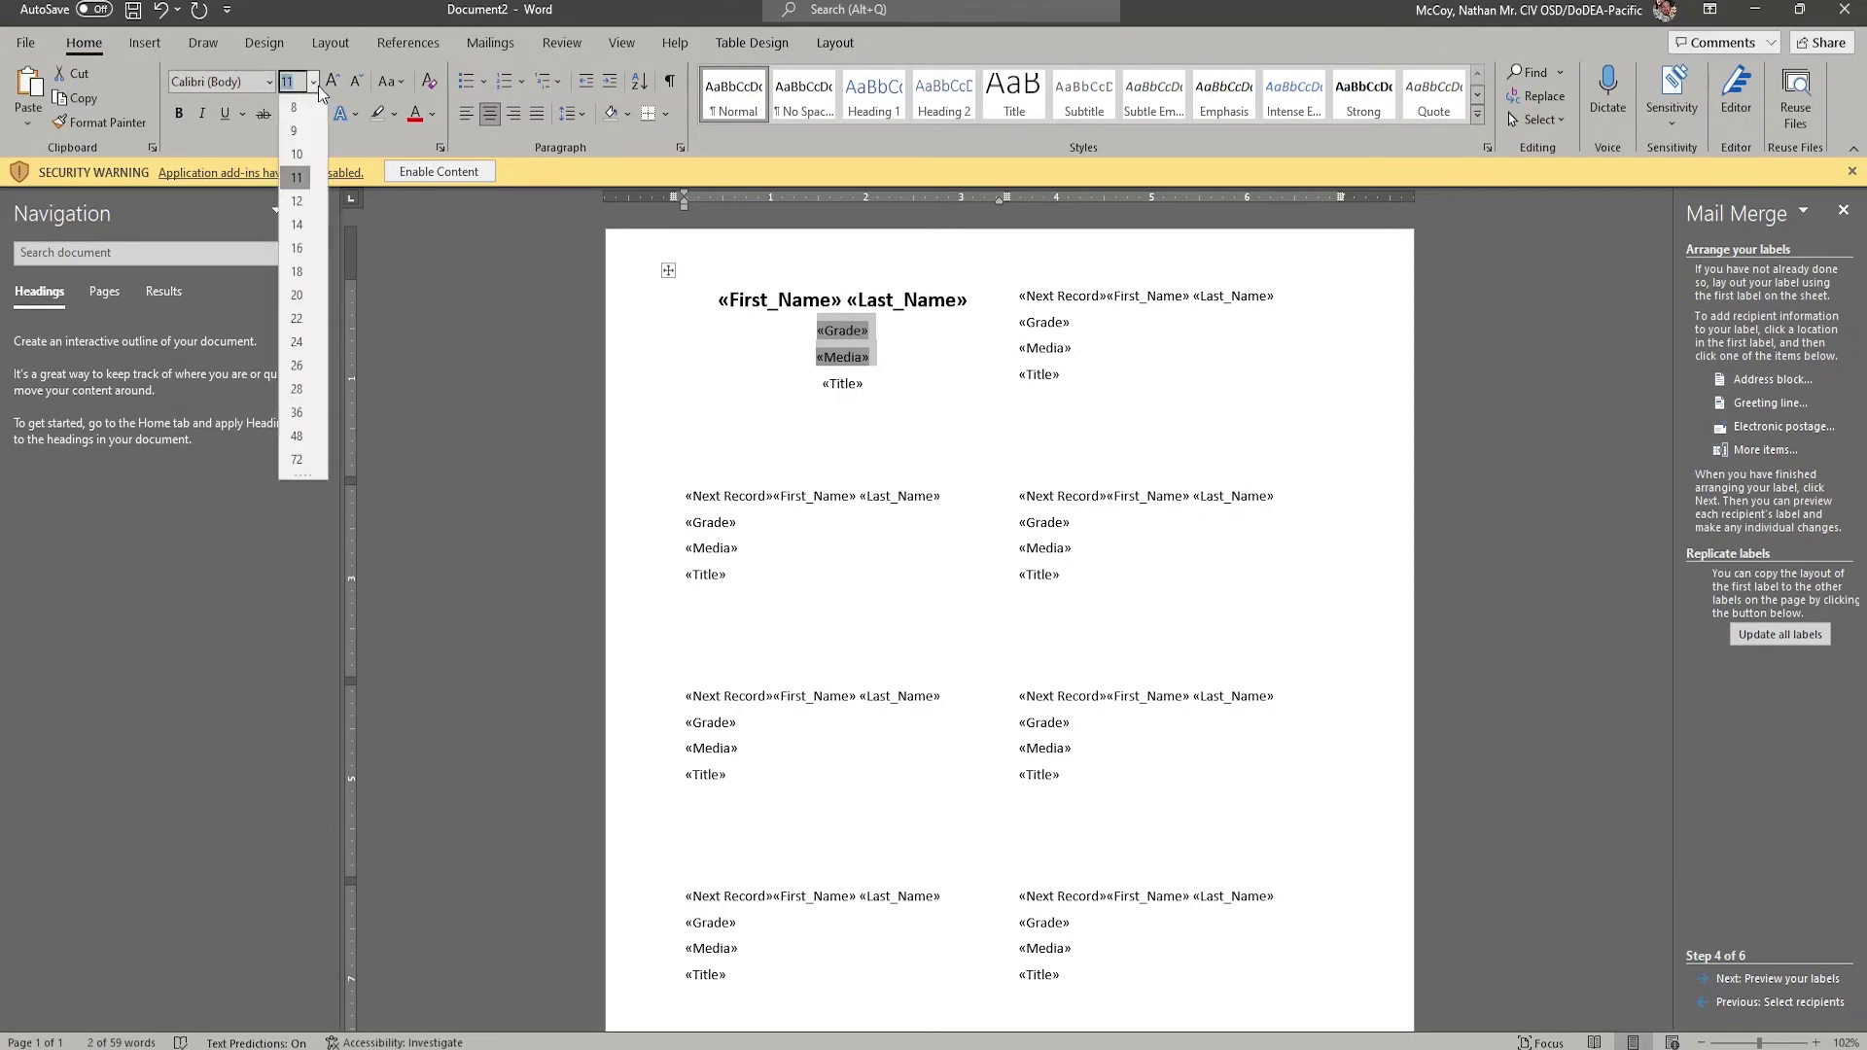
click(302, 236)
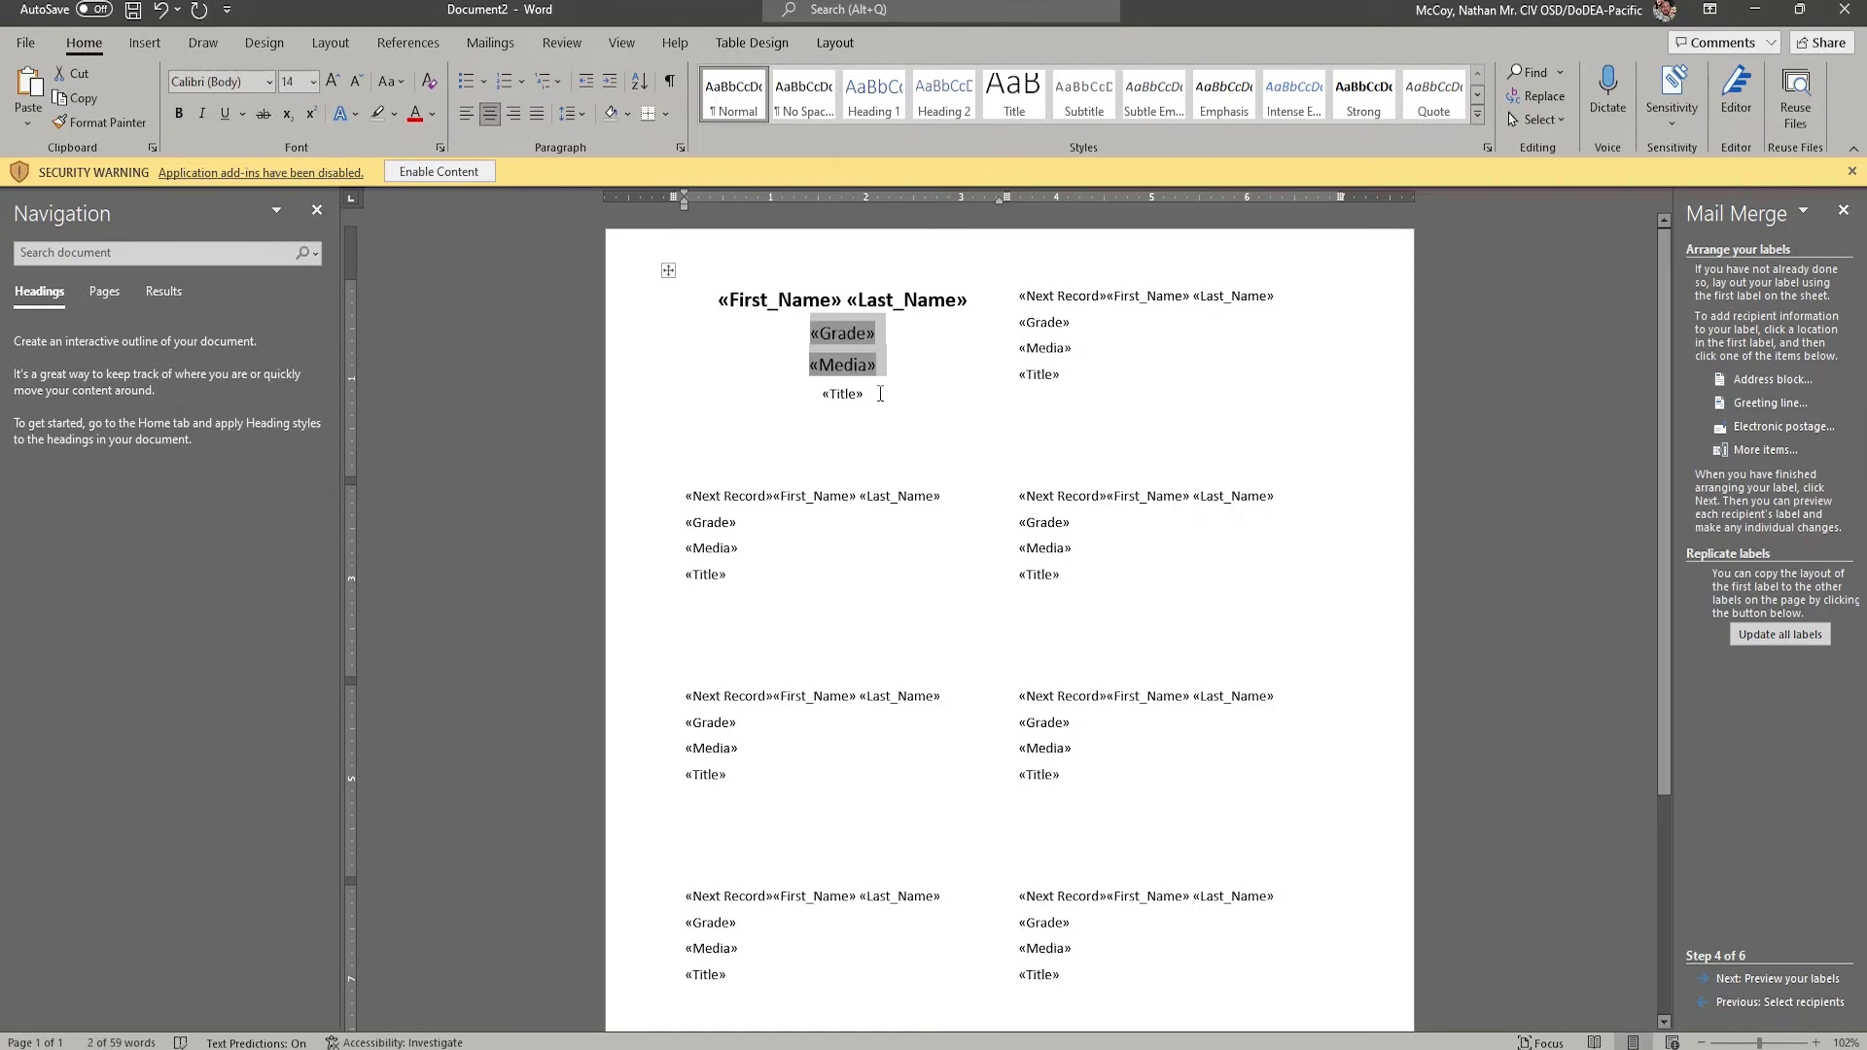
click(870, 394)
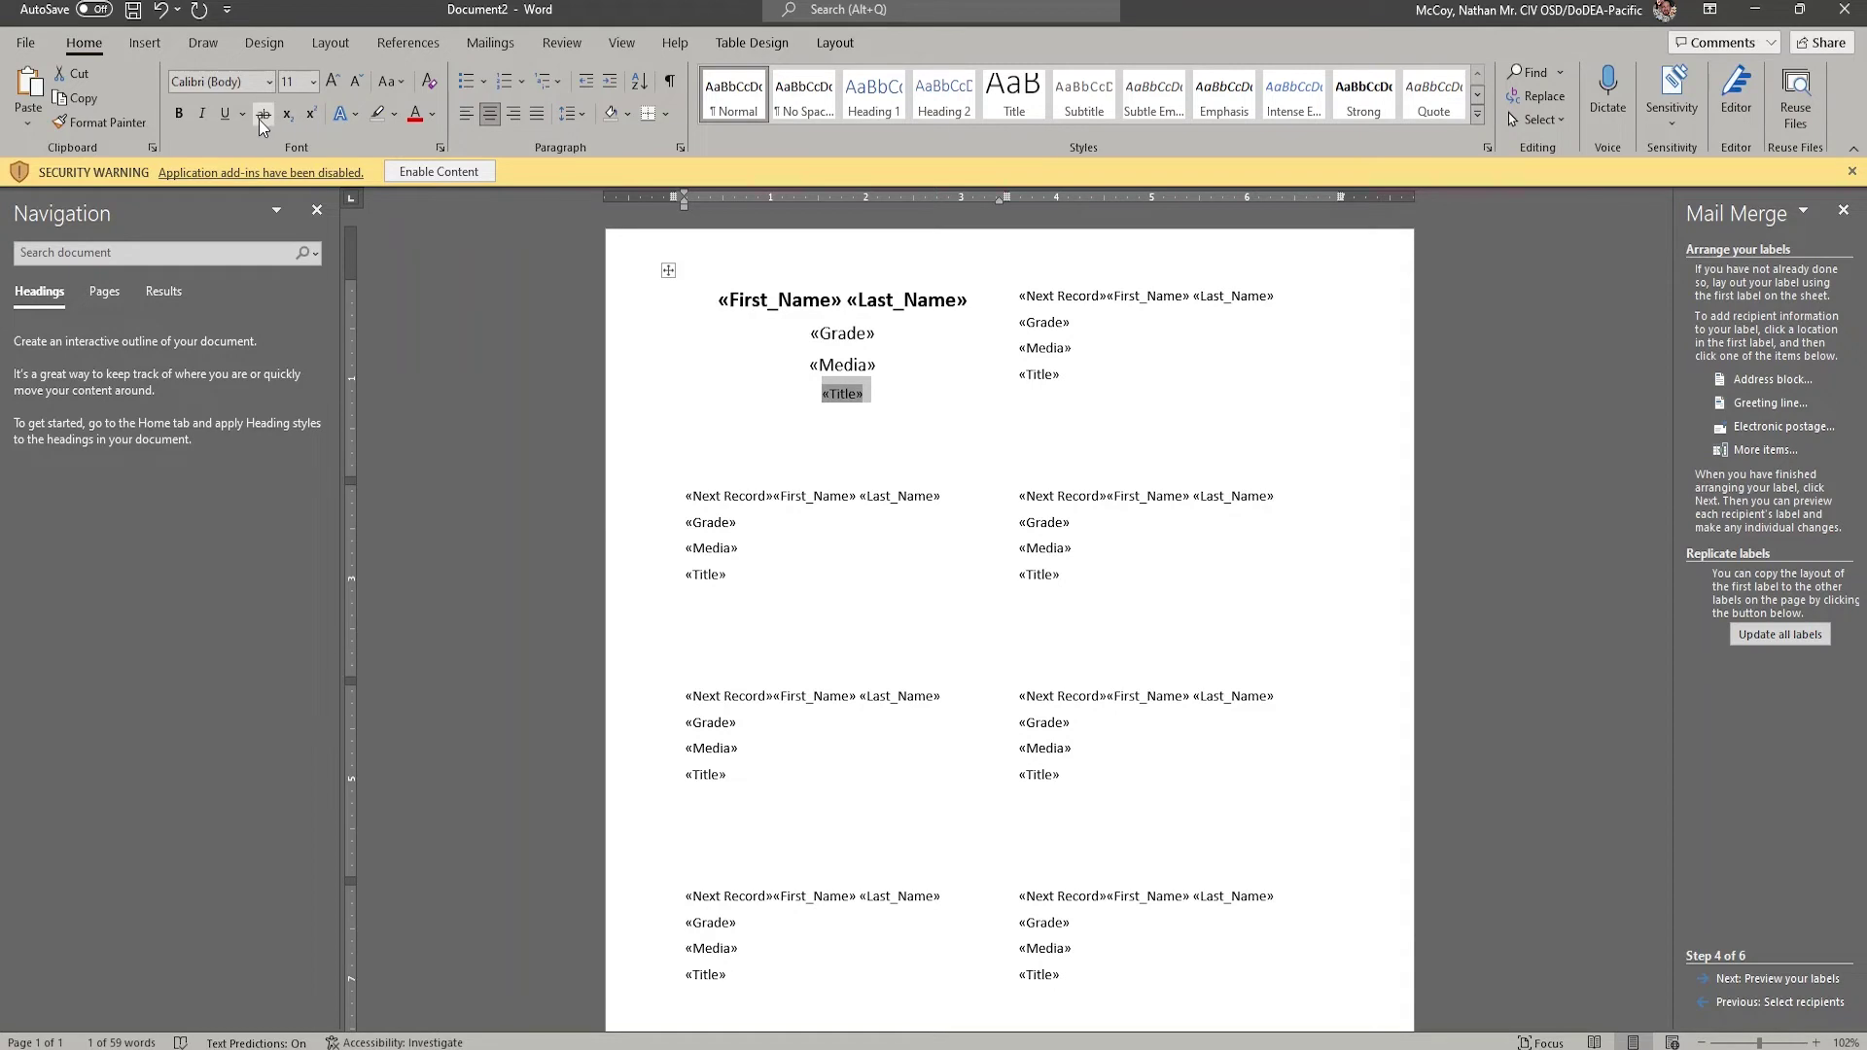
click(213, 114)
click(312, 82)
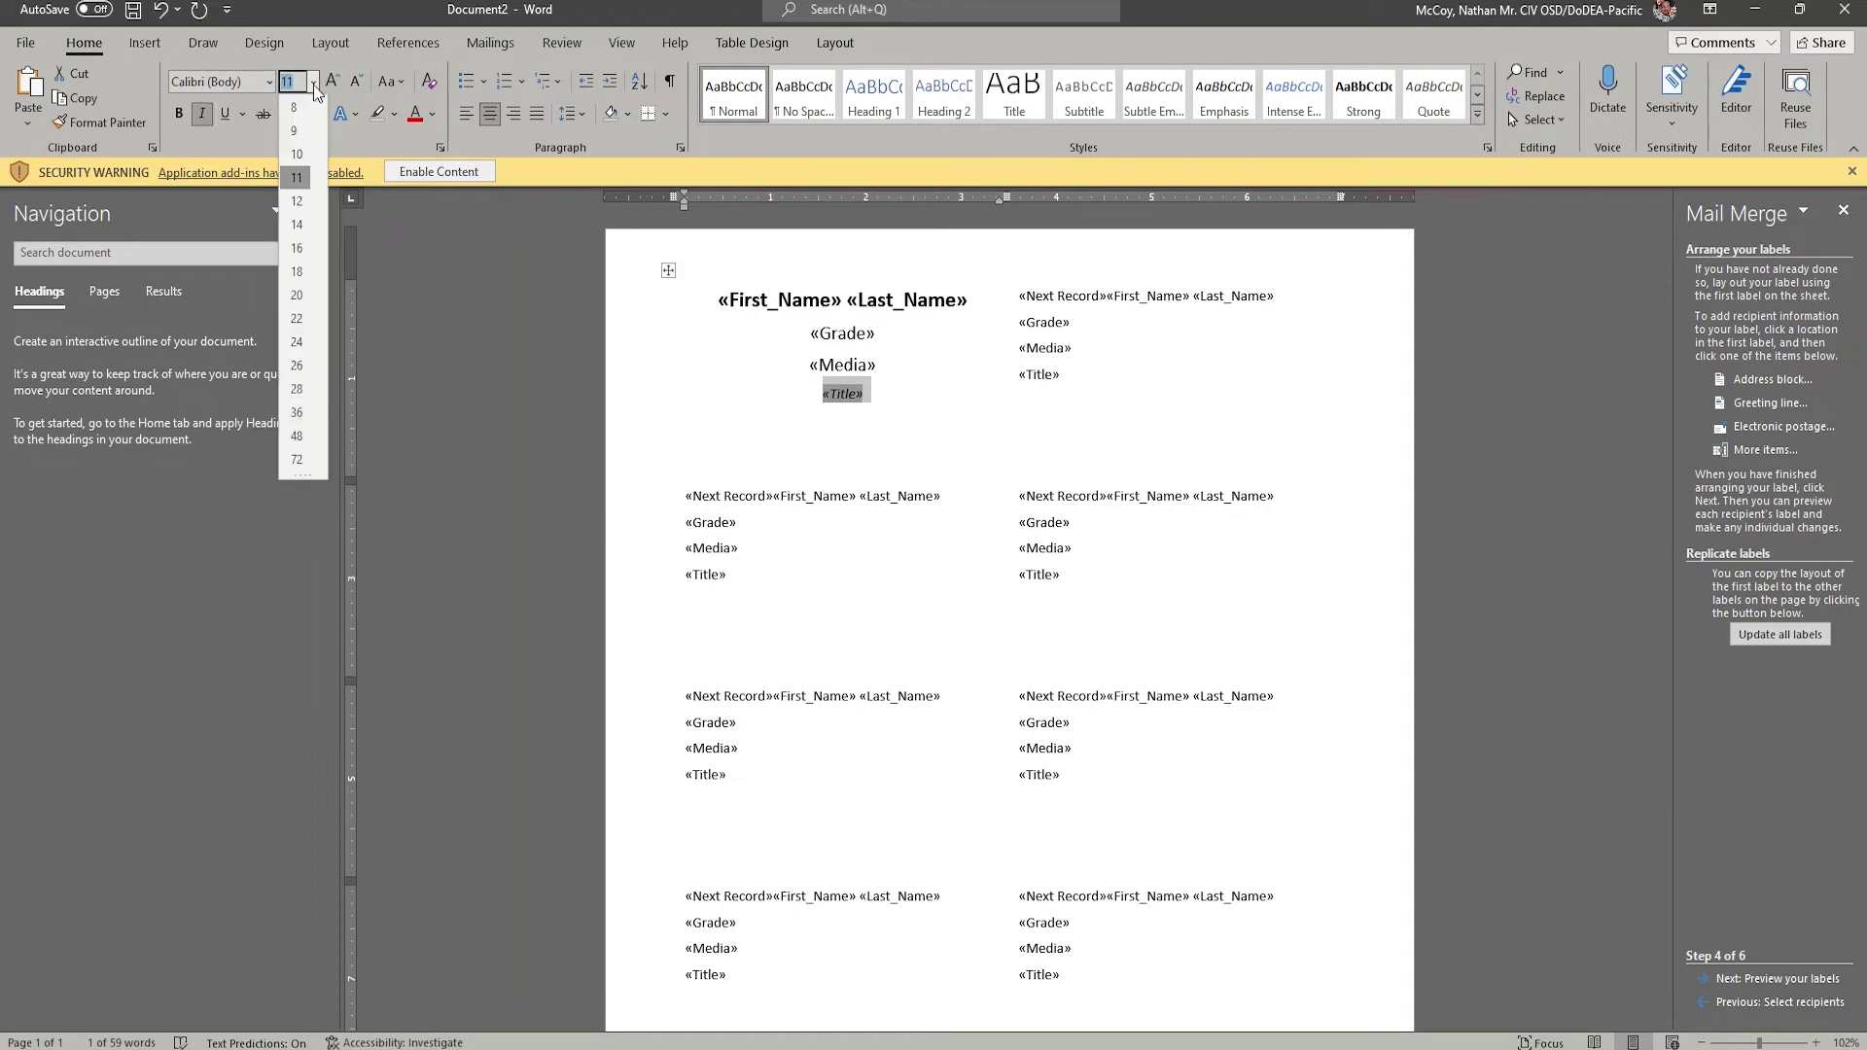
click(303, 224)
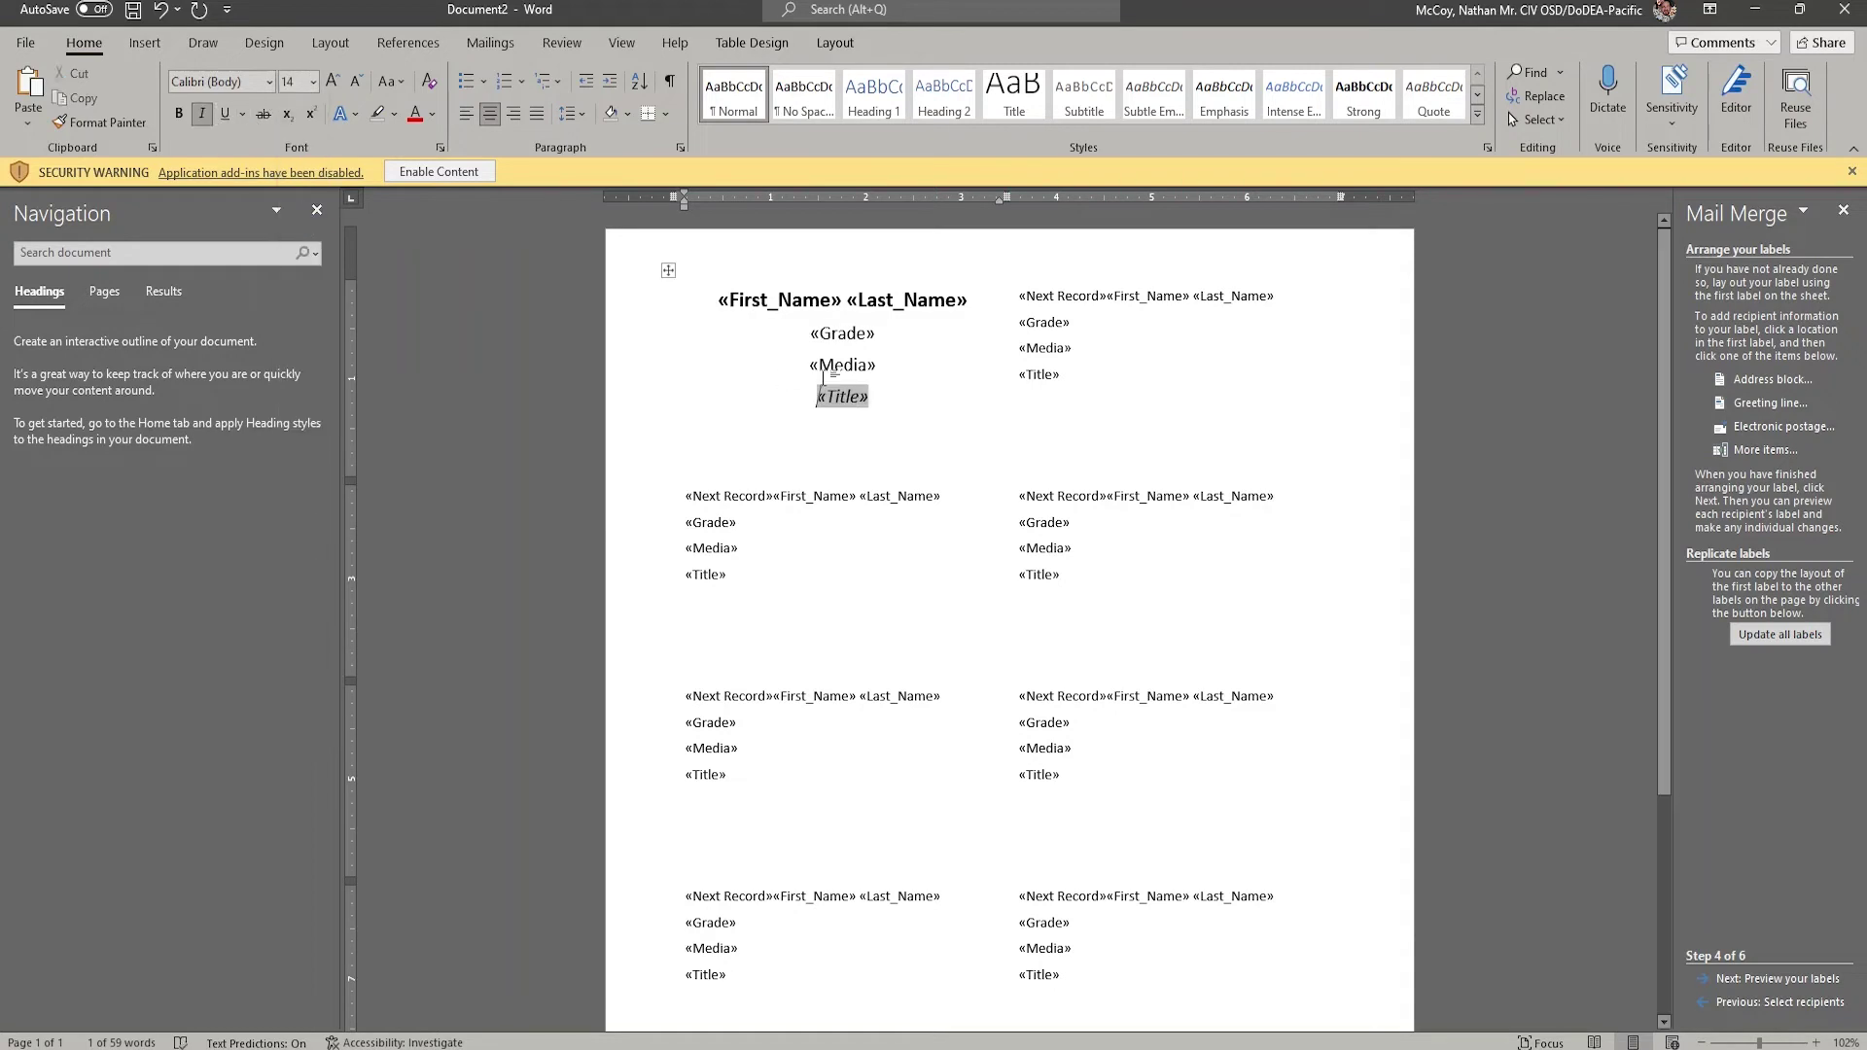
Step: Apply Garamond to the first label, update all labels, and preview the merged data
drag(883, 399, 675, 298)
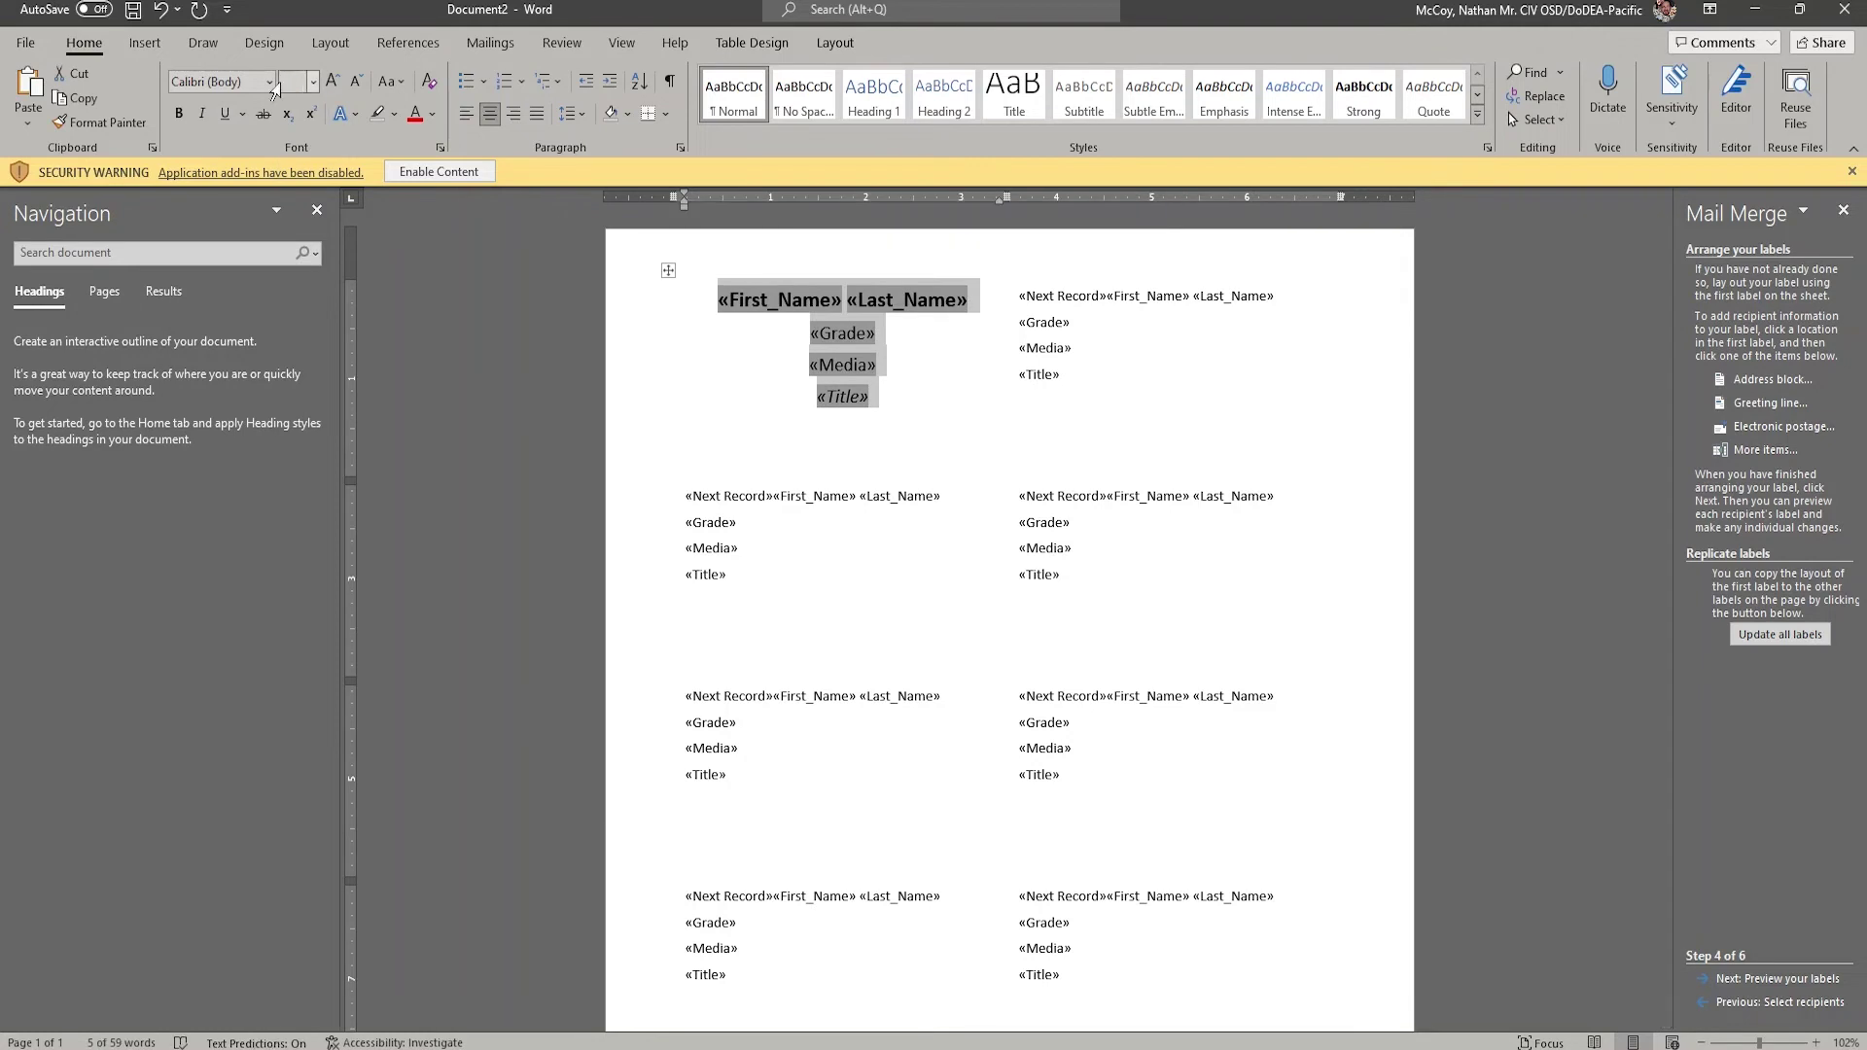
click(270, 82)
click(248, 226)
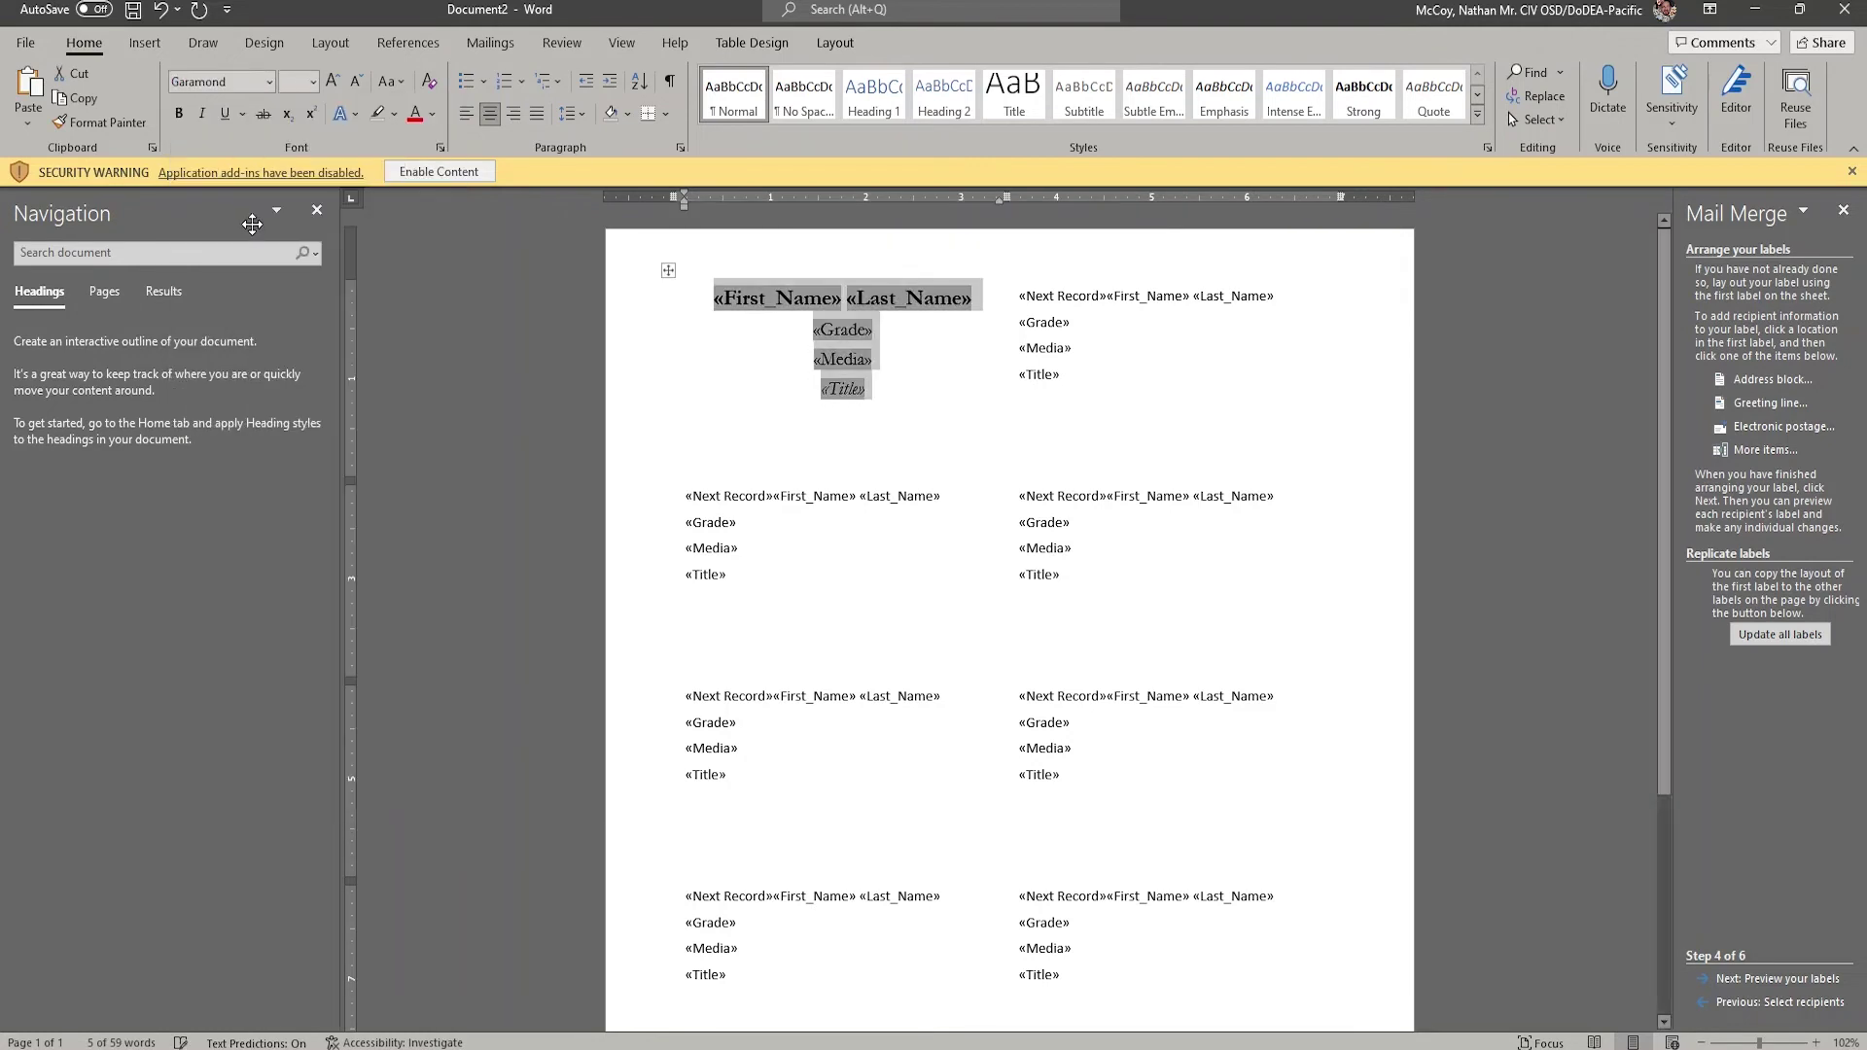
click(1803, 644)
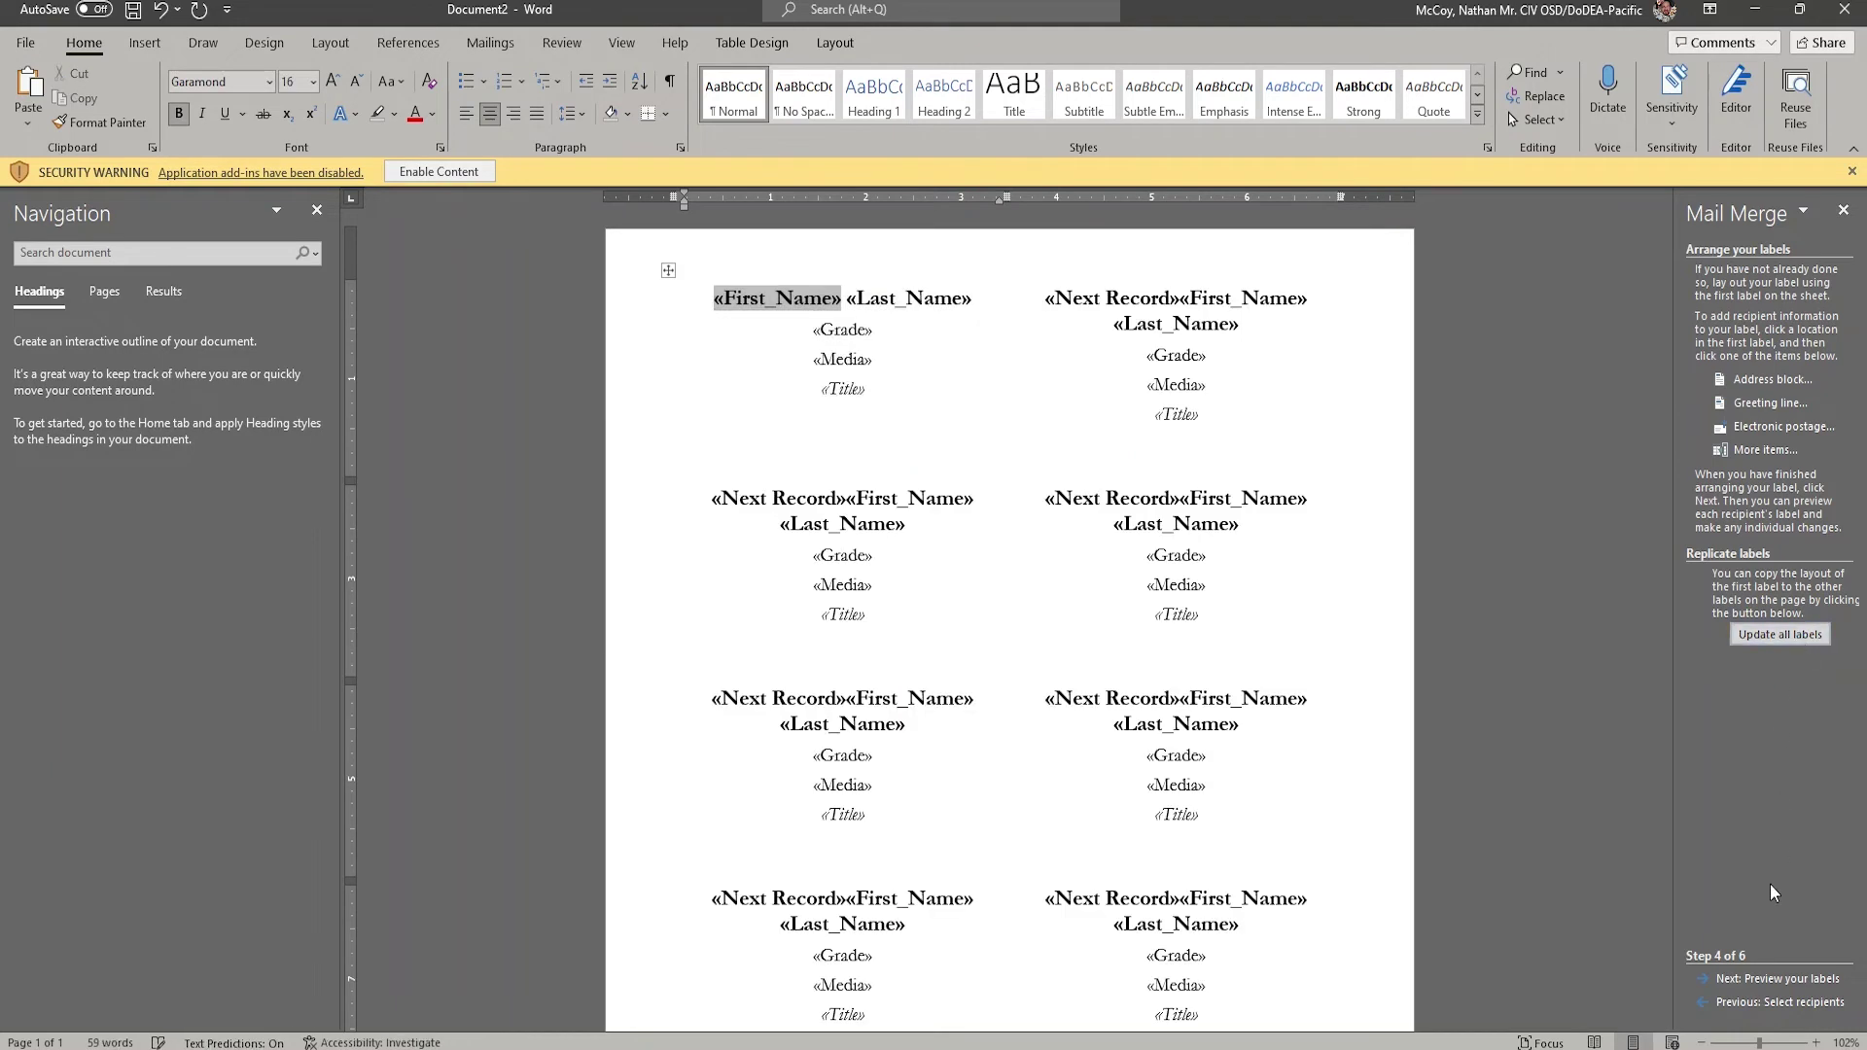
click(1753, 979)
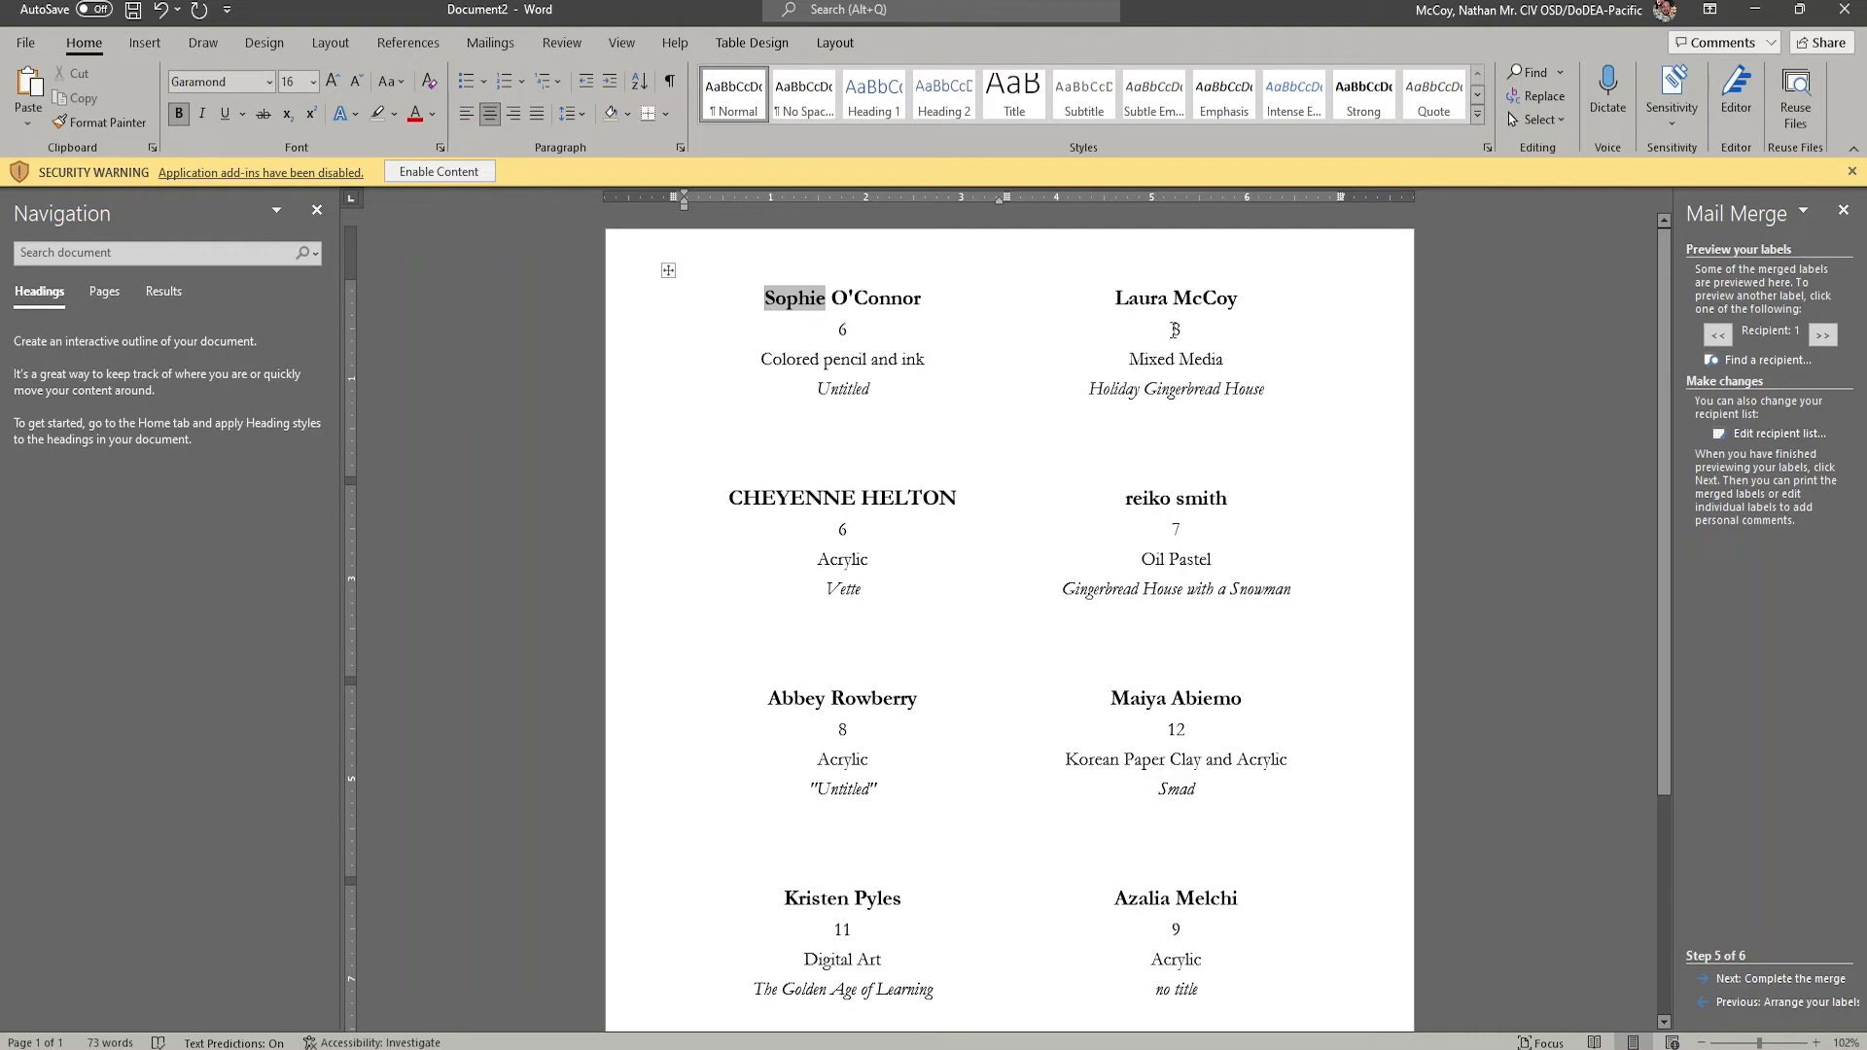
Step: Type 'Grade' before the «Grade» field and copy the wording to all labels, checking the preview
click(1737, 999)
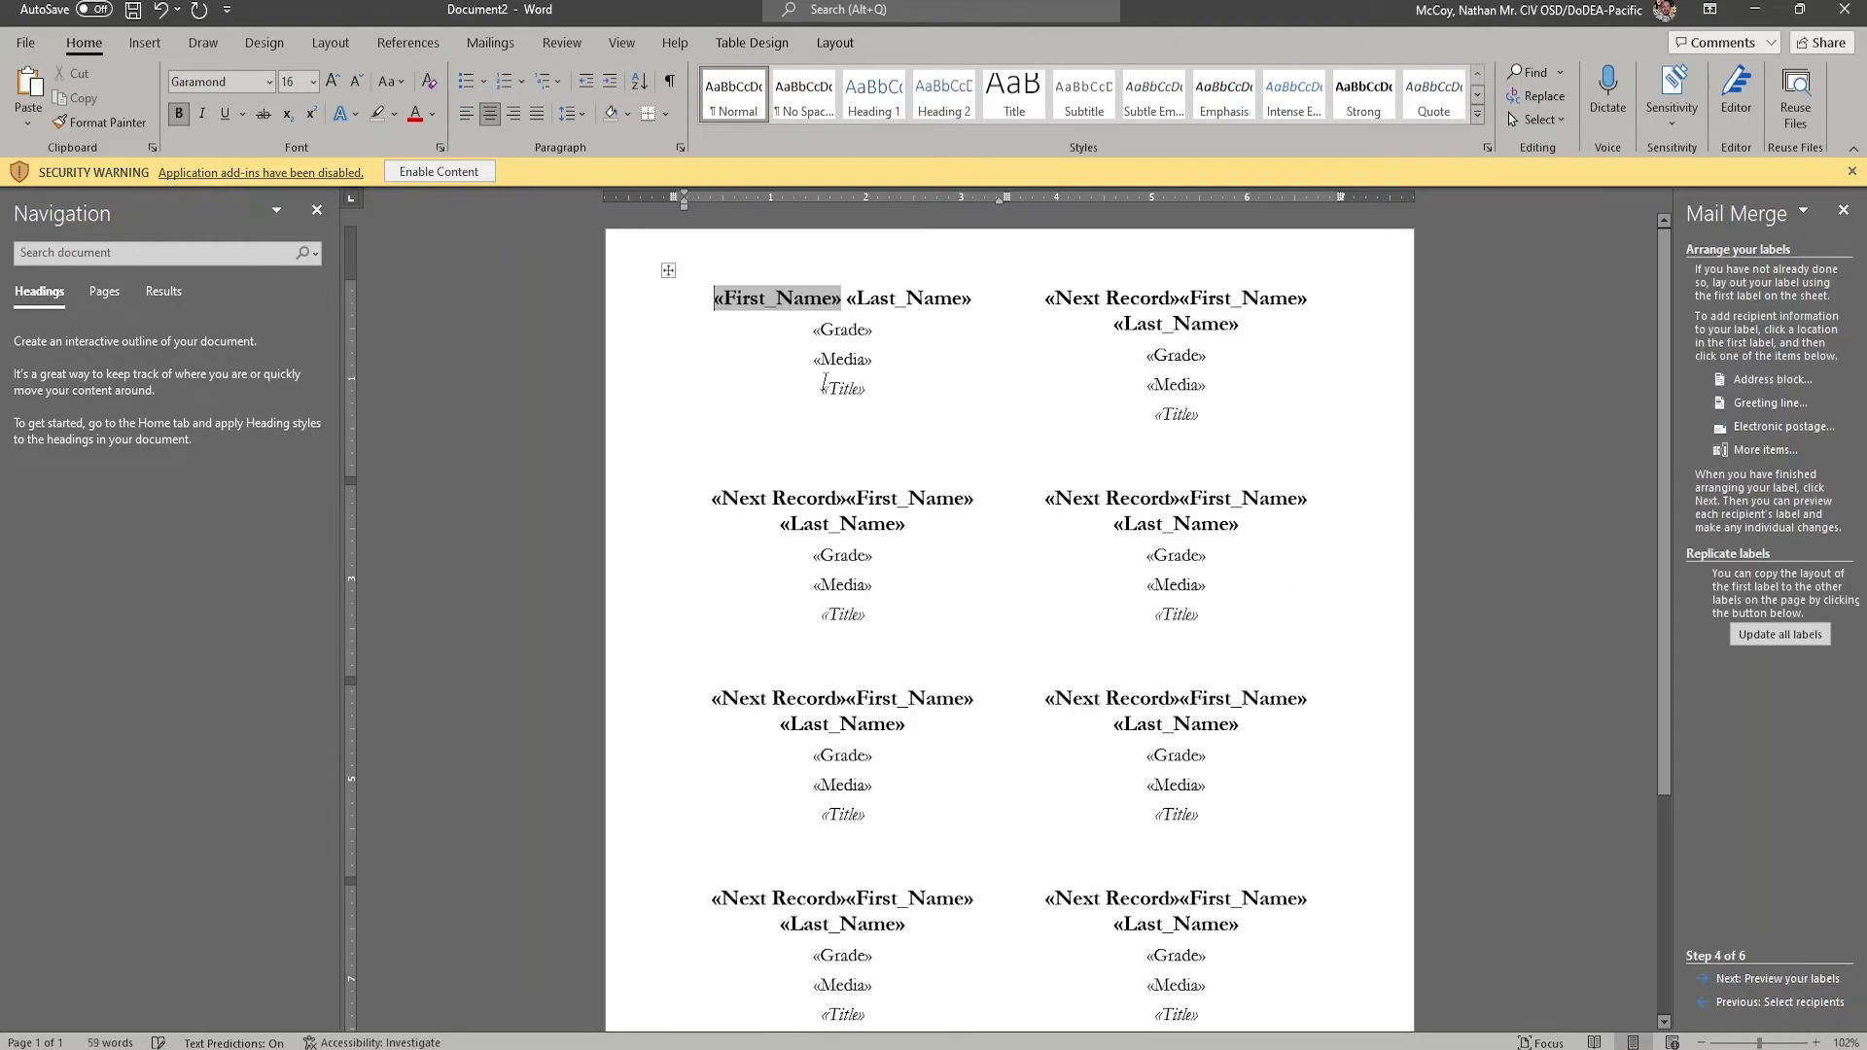
click(838, 329)
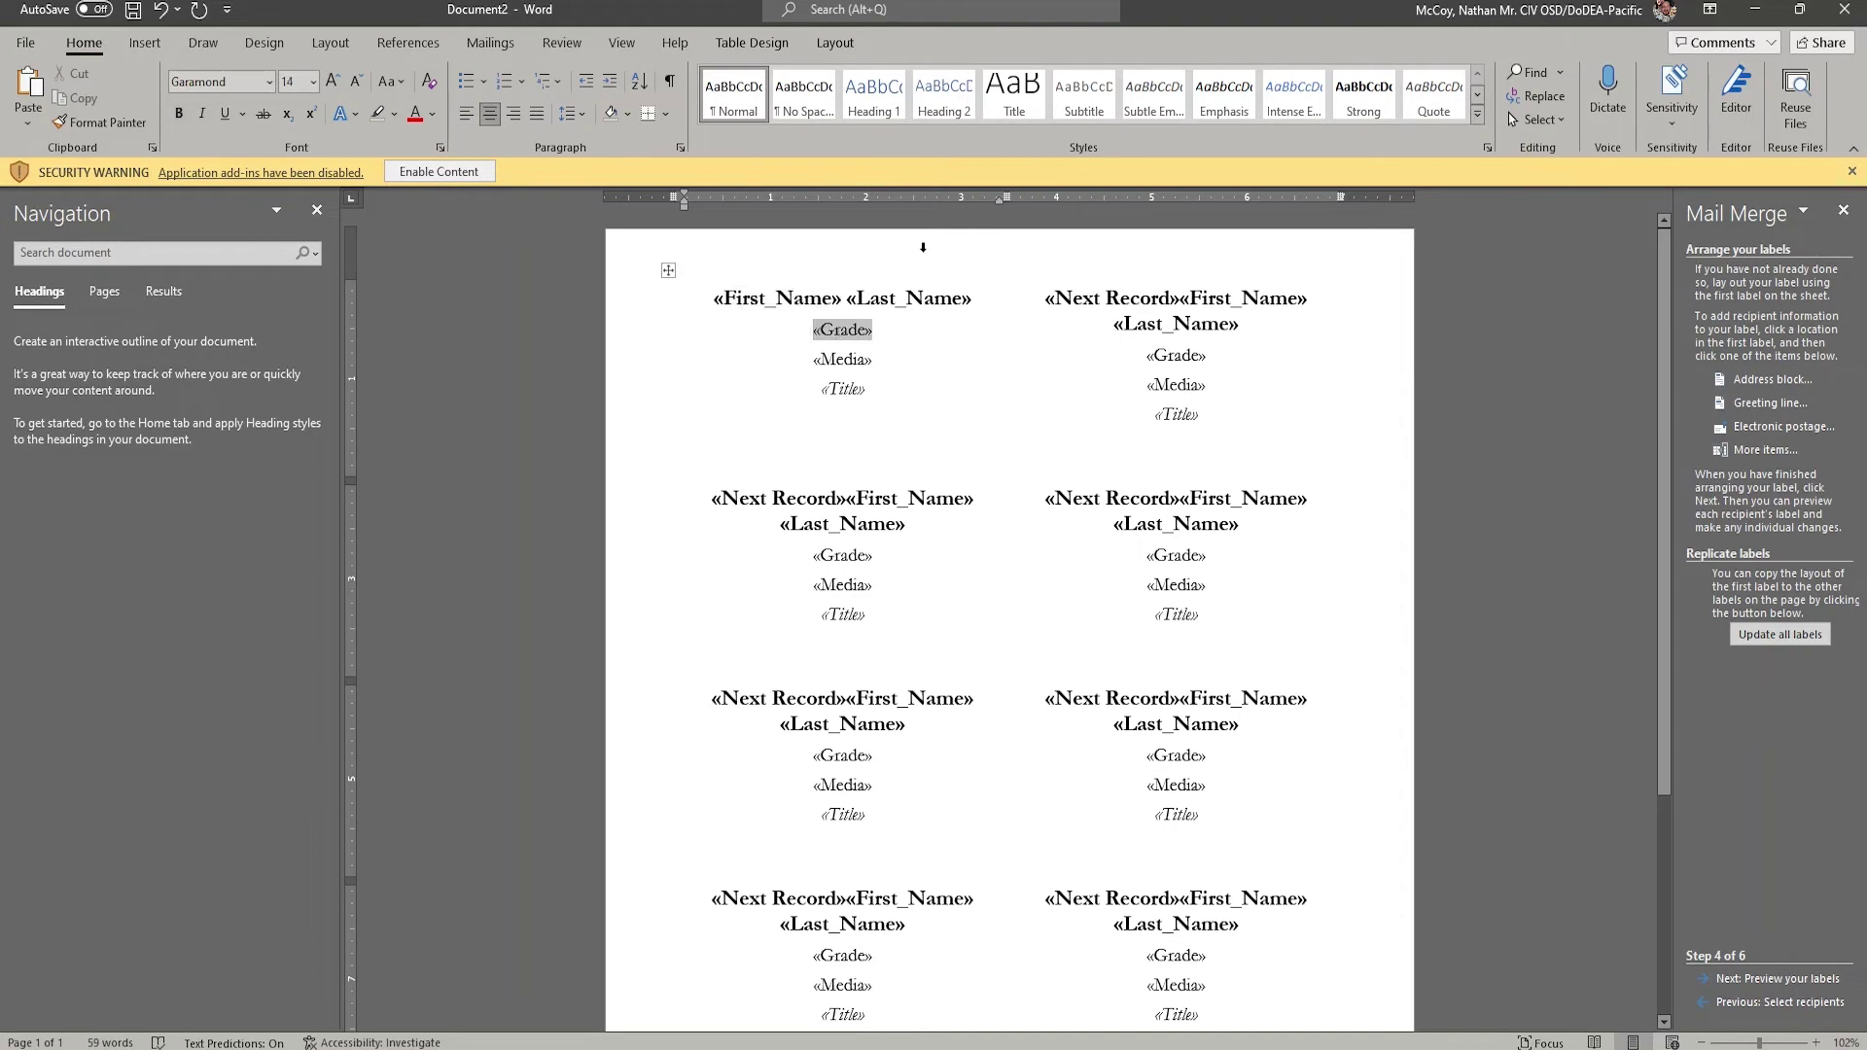
text(Grade)
click(1780, 634)
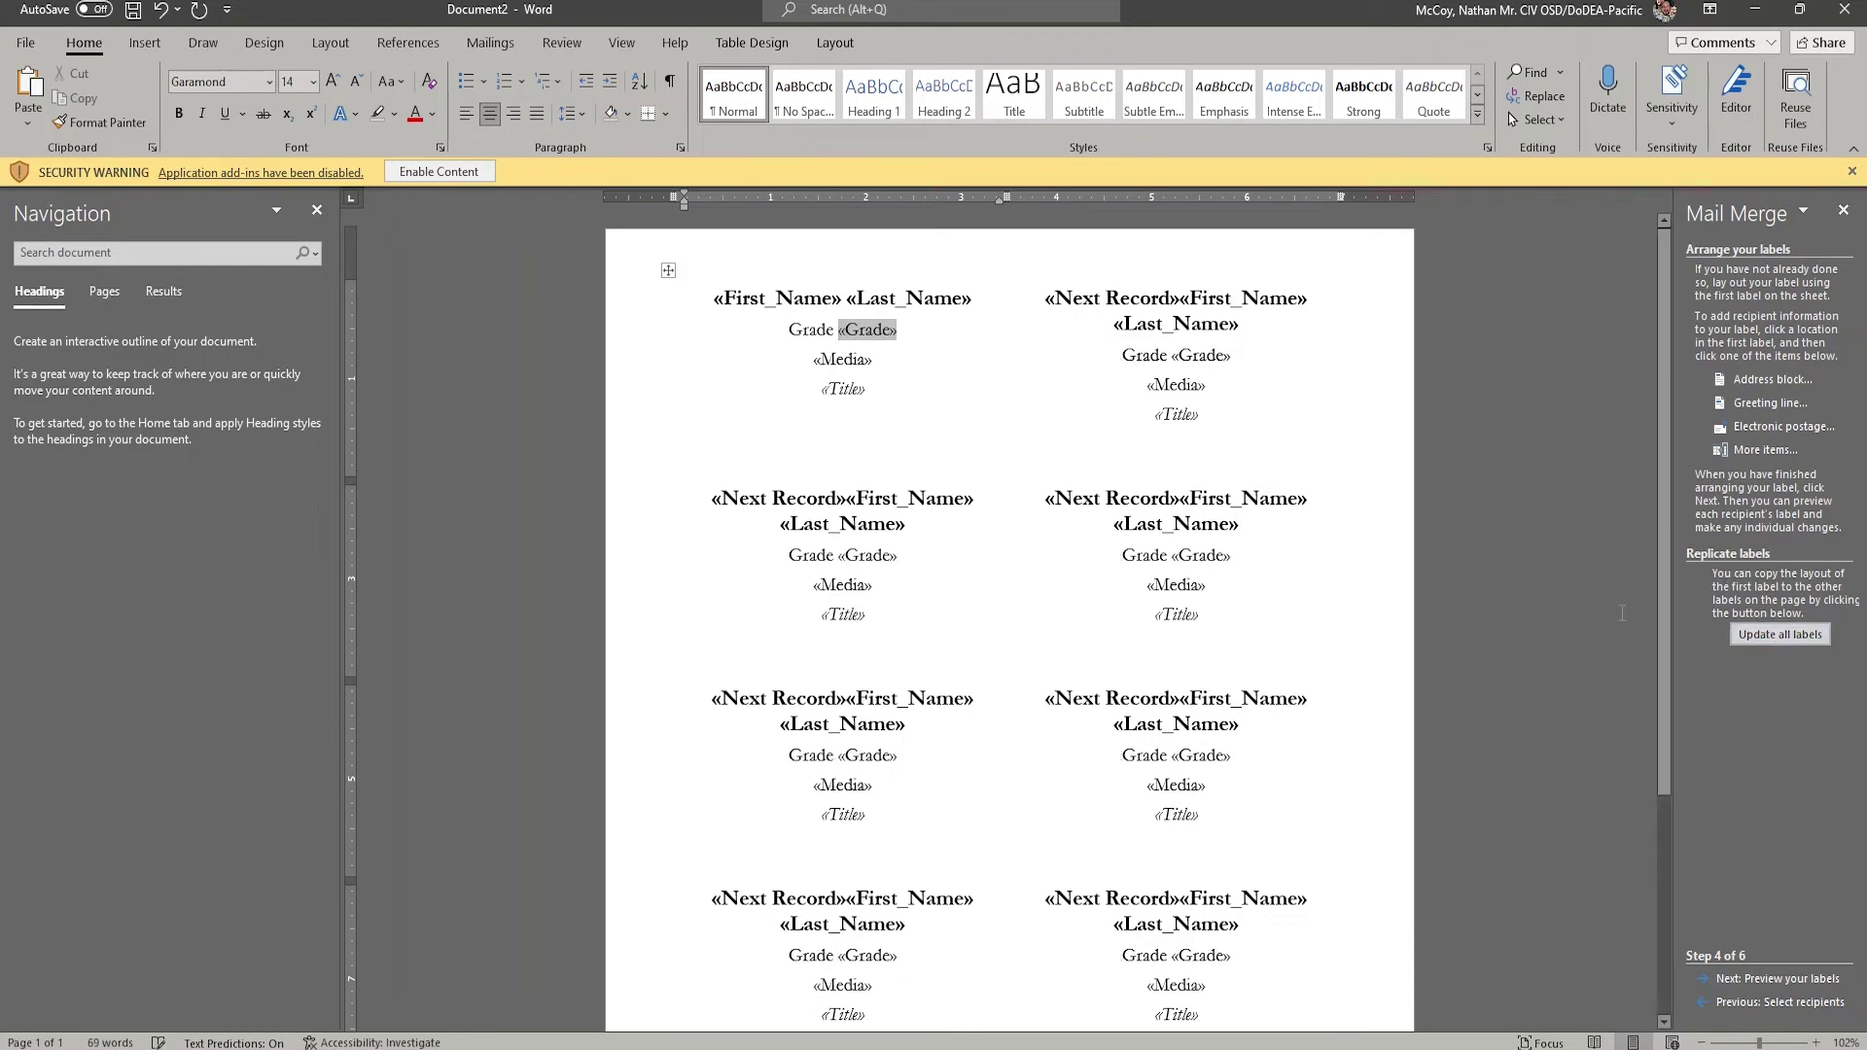
click(1152, 353)
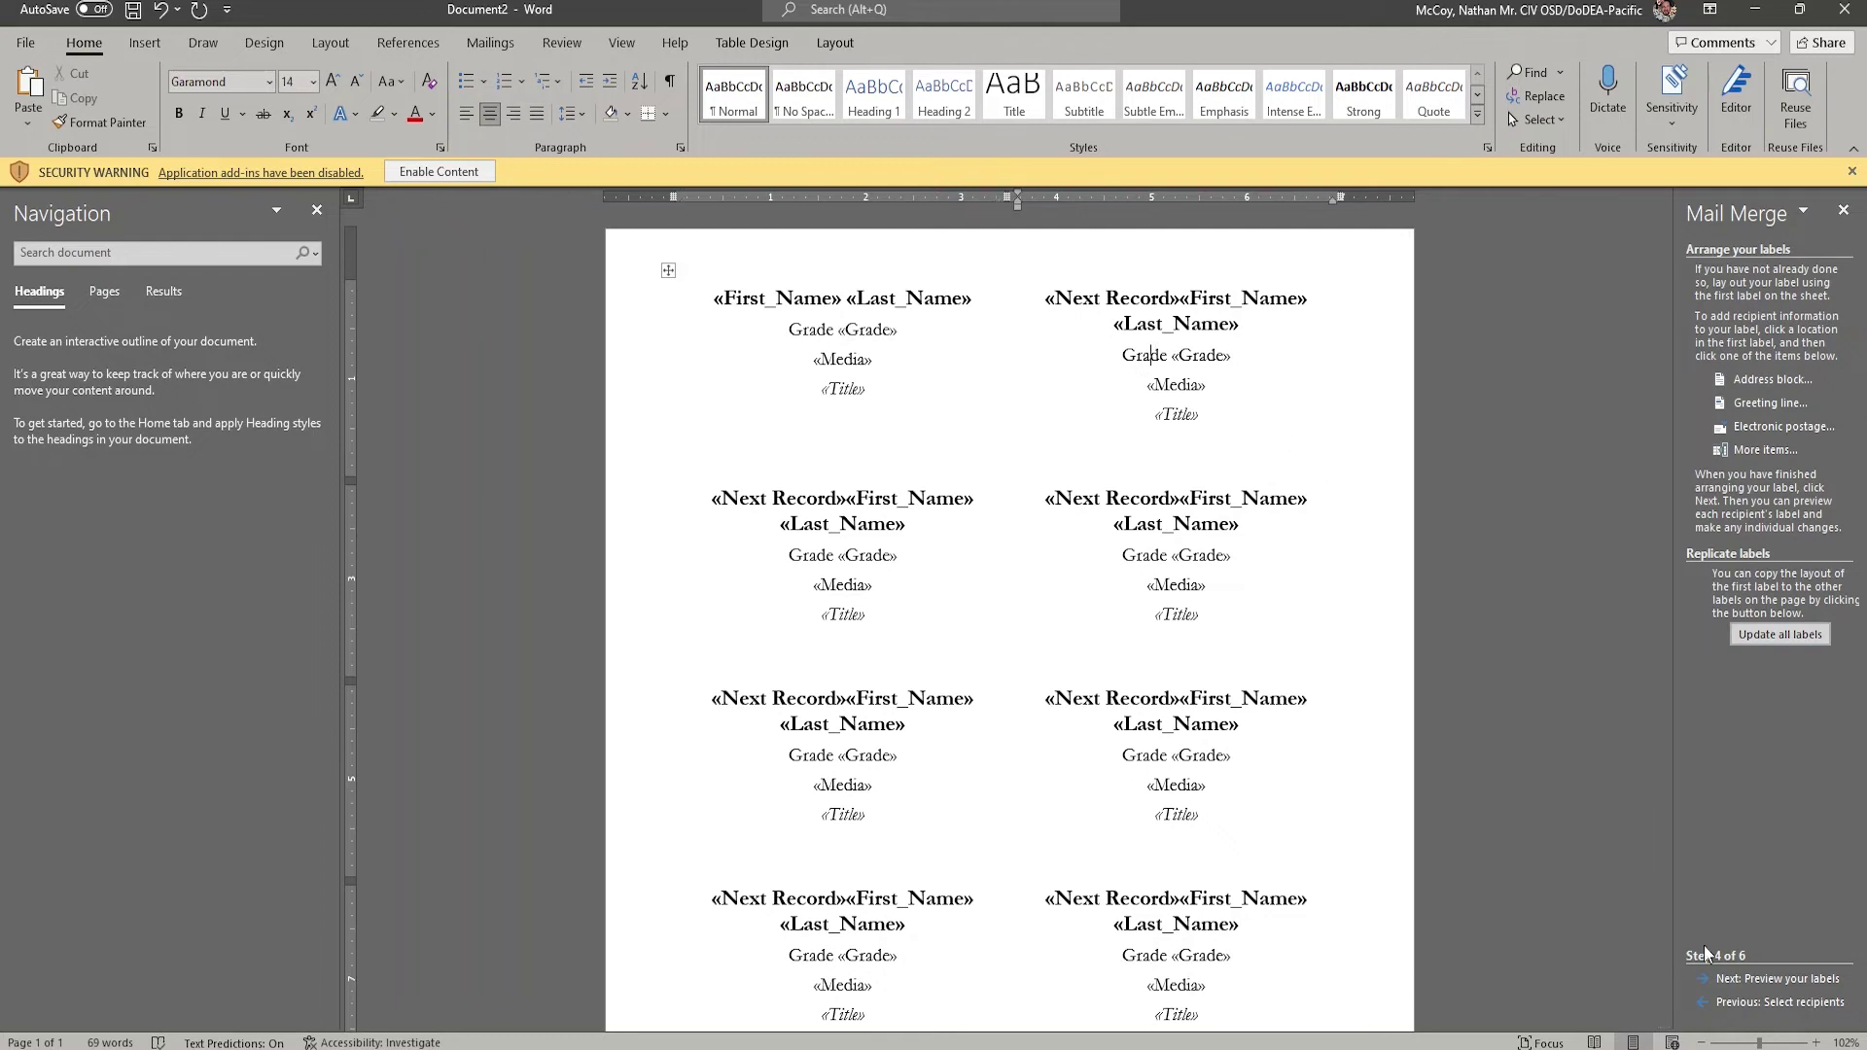
click(1778, 978)
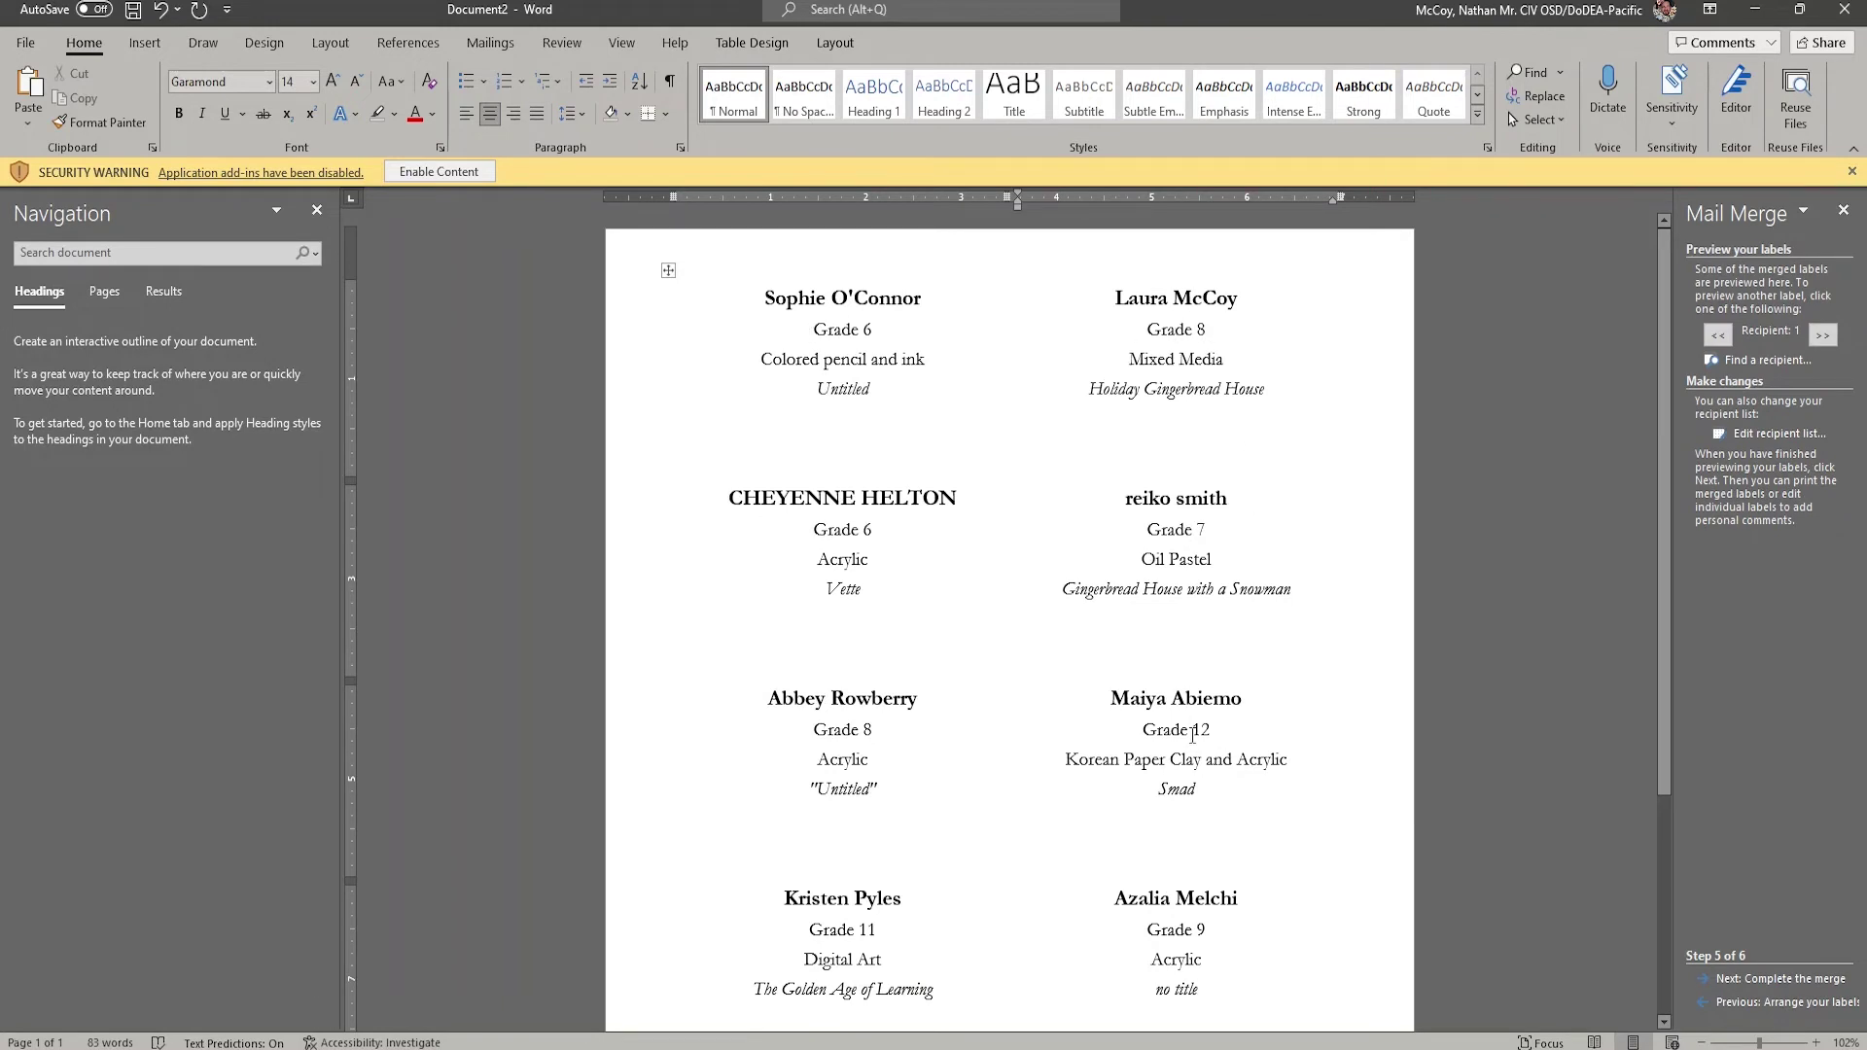
click(1785, 1001)
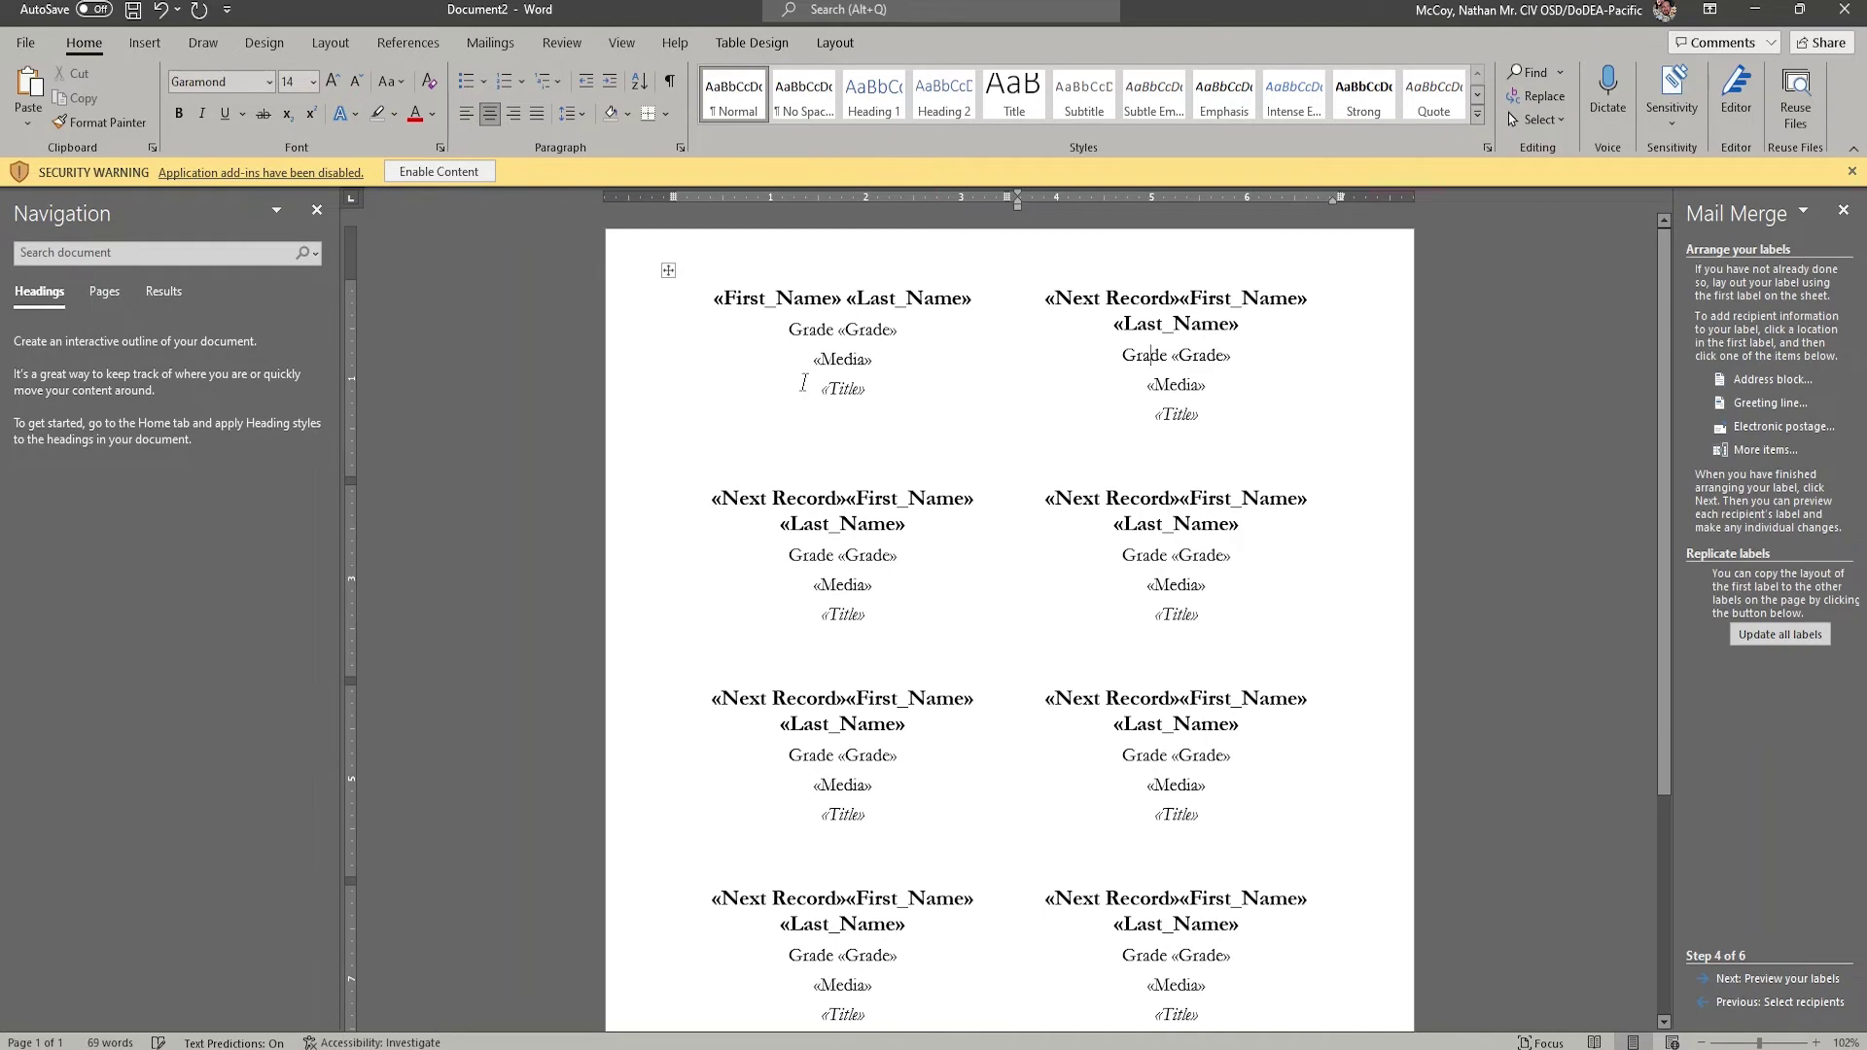
Step: Remove the paragraph spacing from the first label's lines, update all labels, and preview them
drag(856, 382, 633, 197)
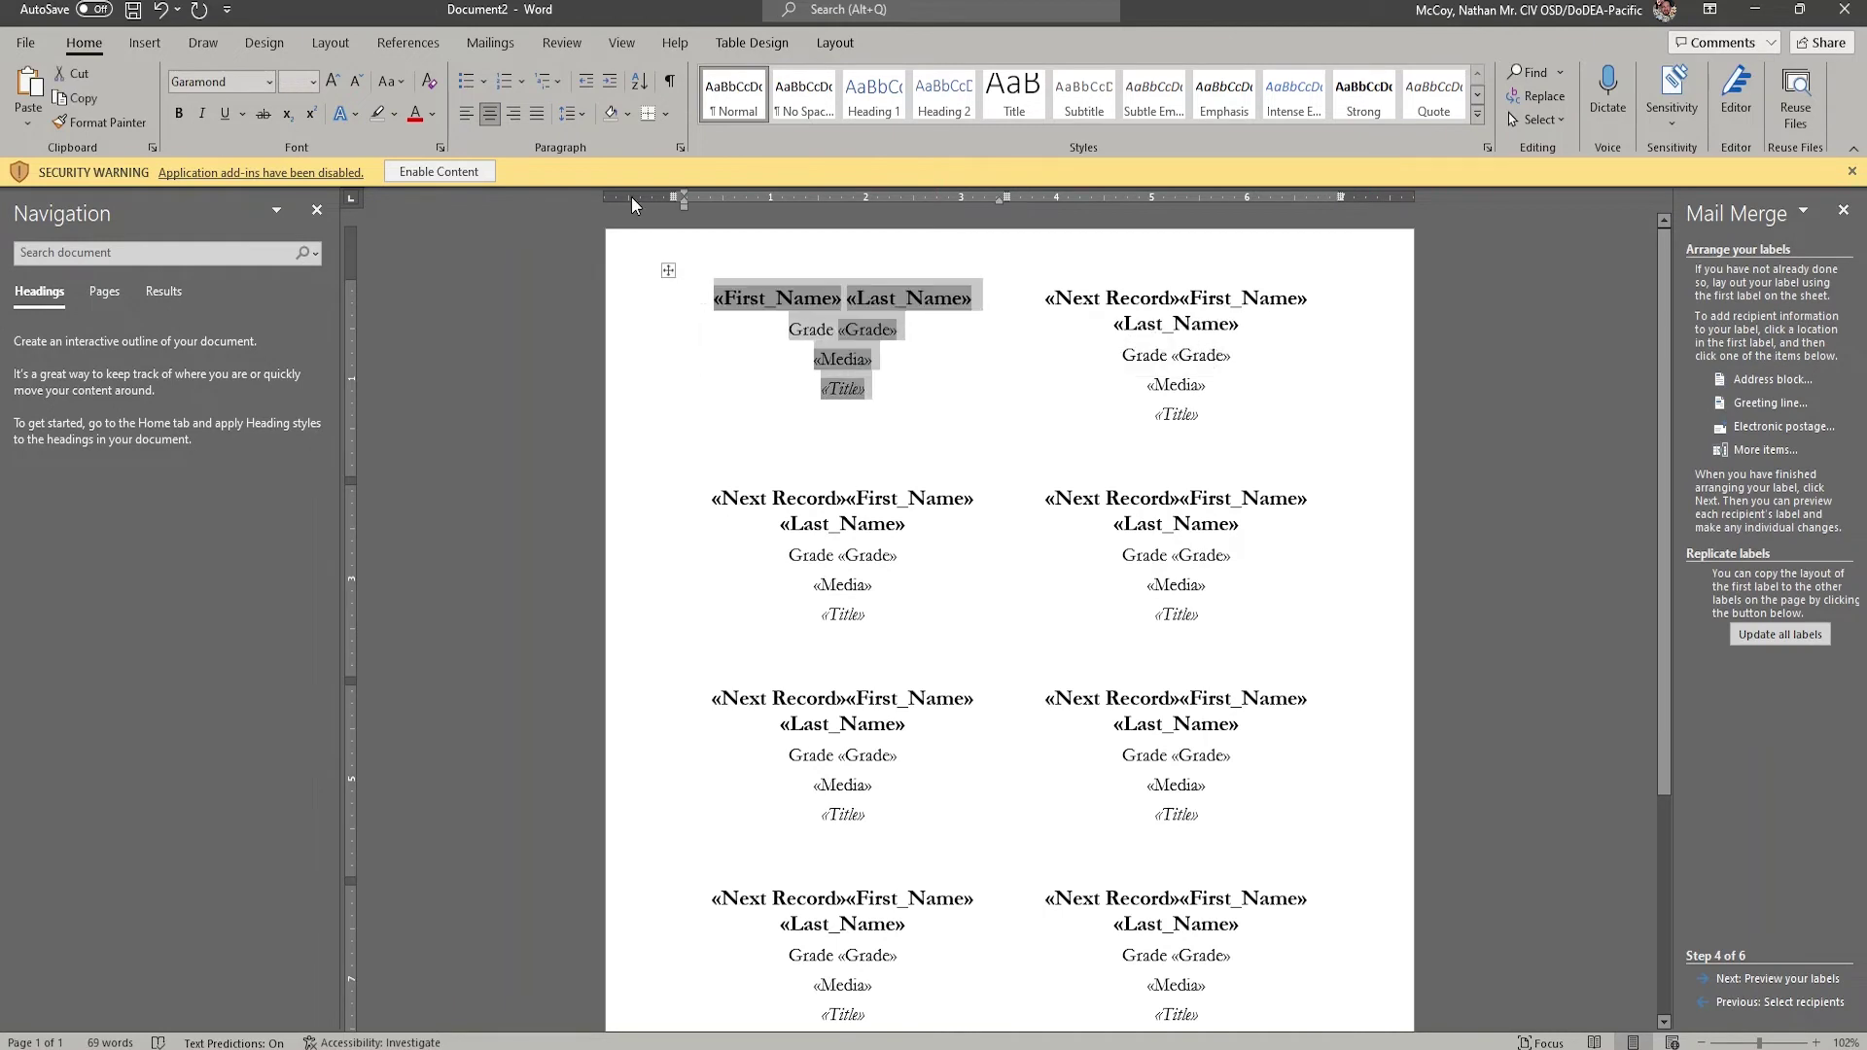
click(586, 120)
click(601, 138)
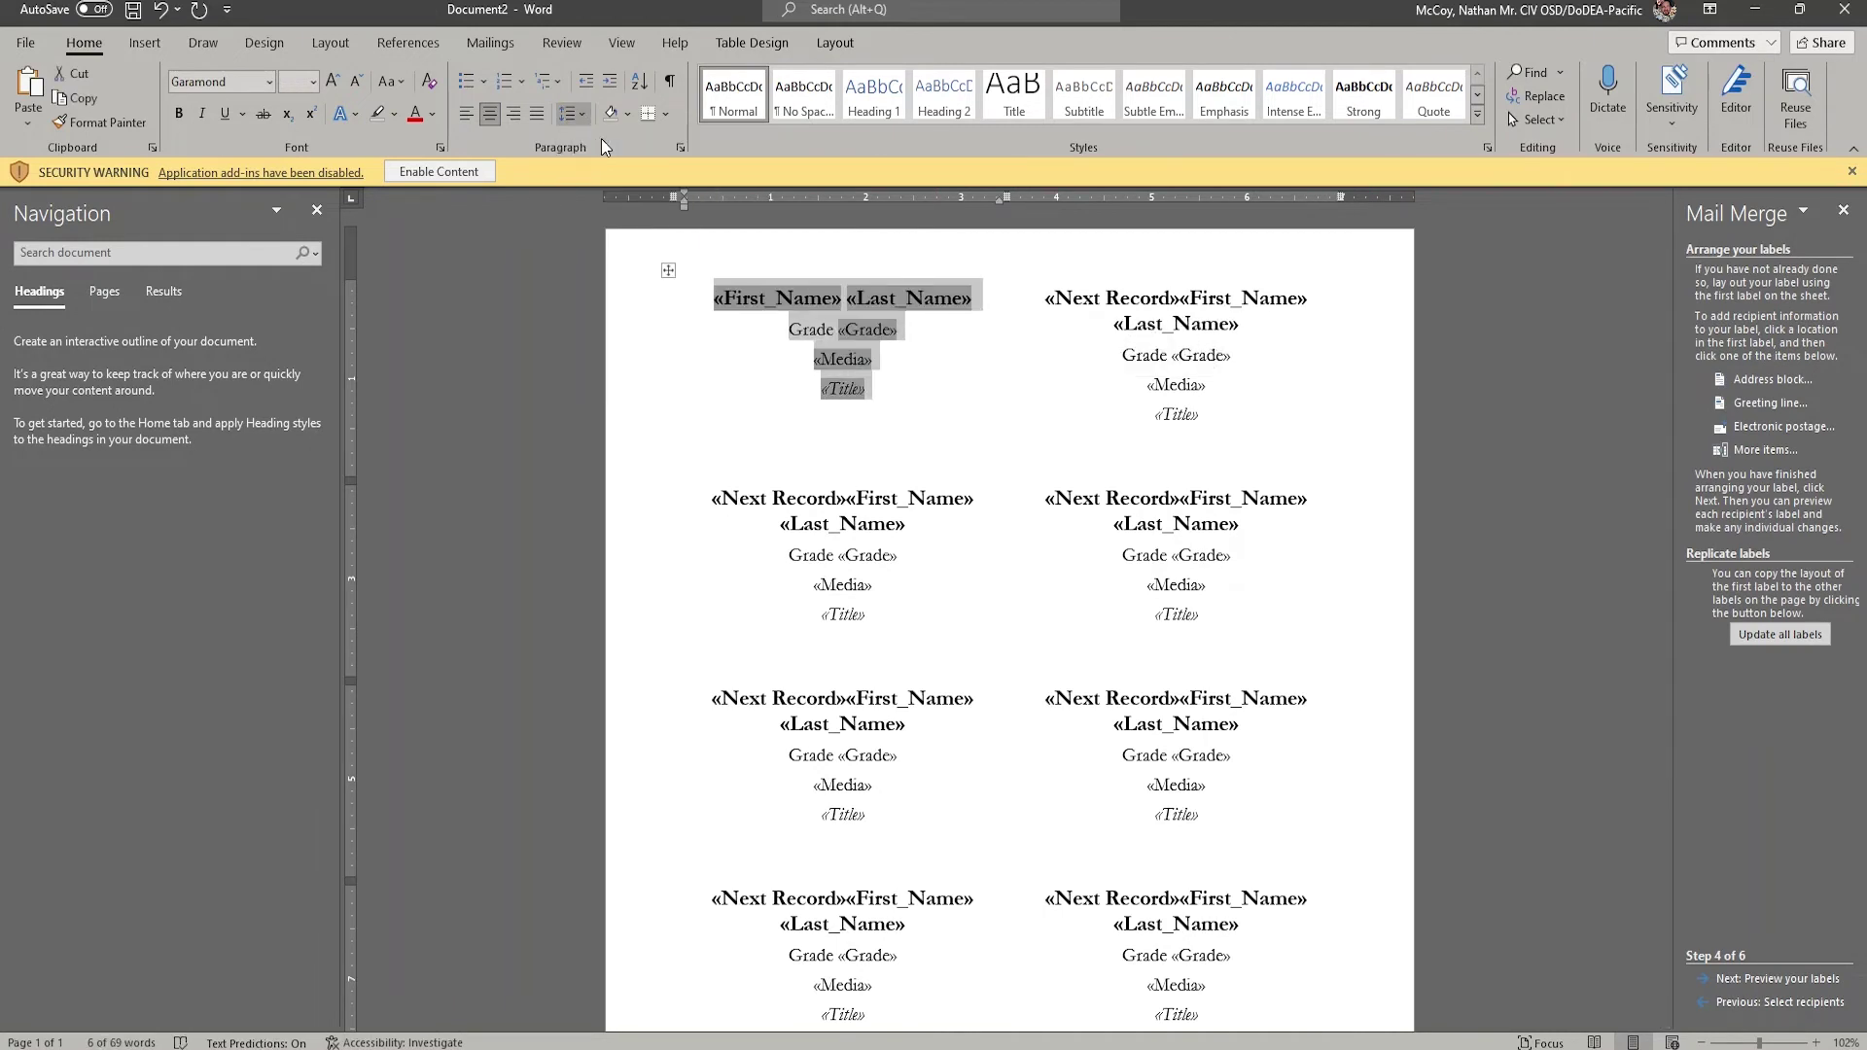
click(581, 120)
click(613, 339)
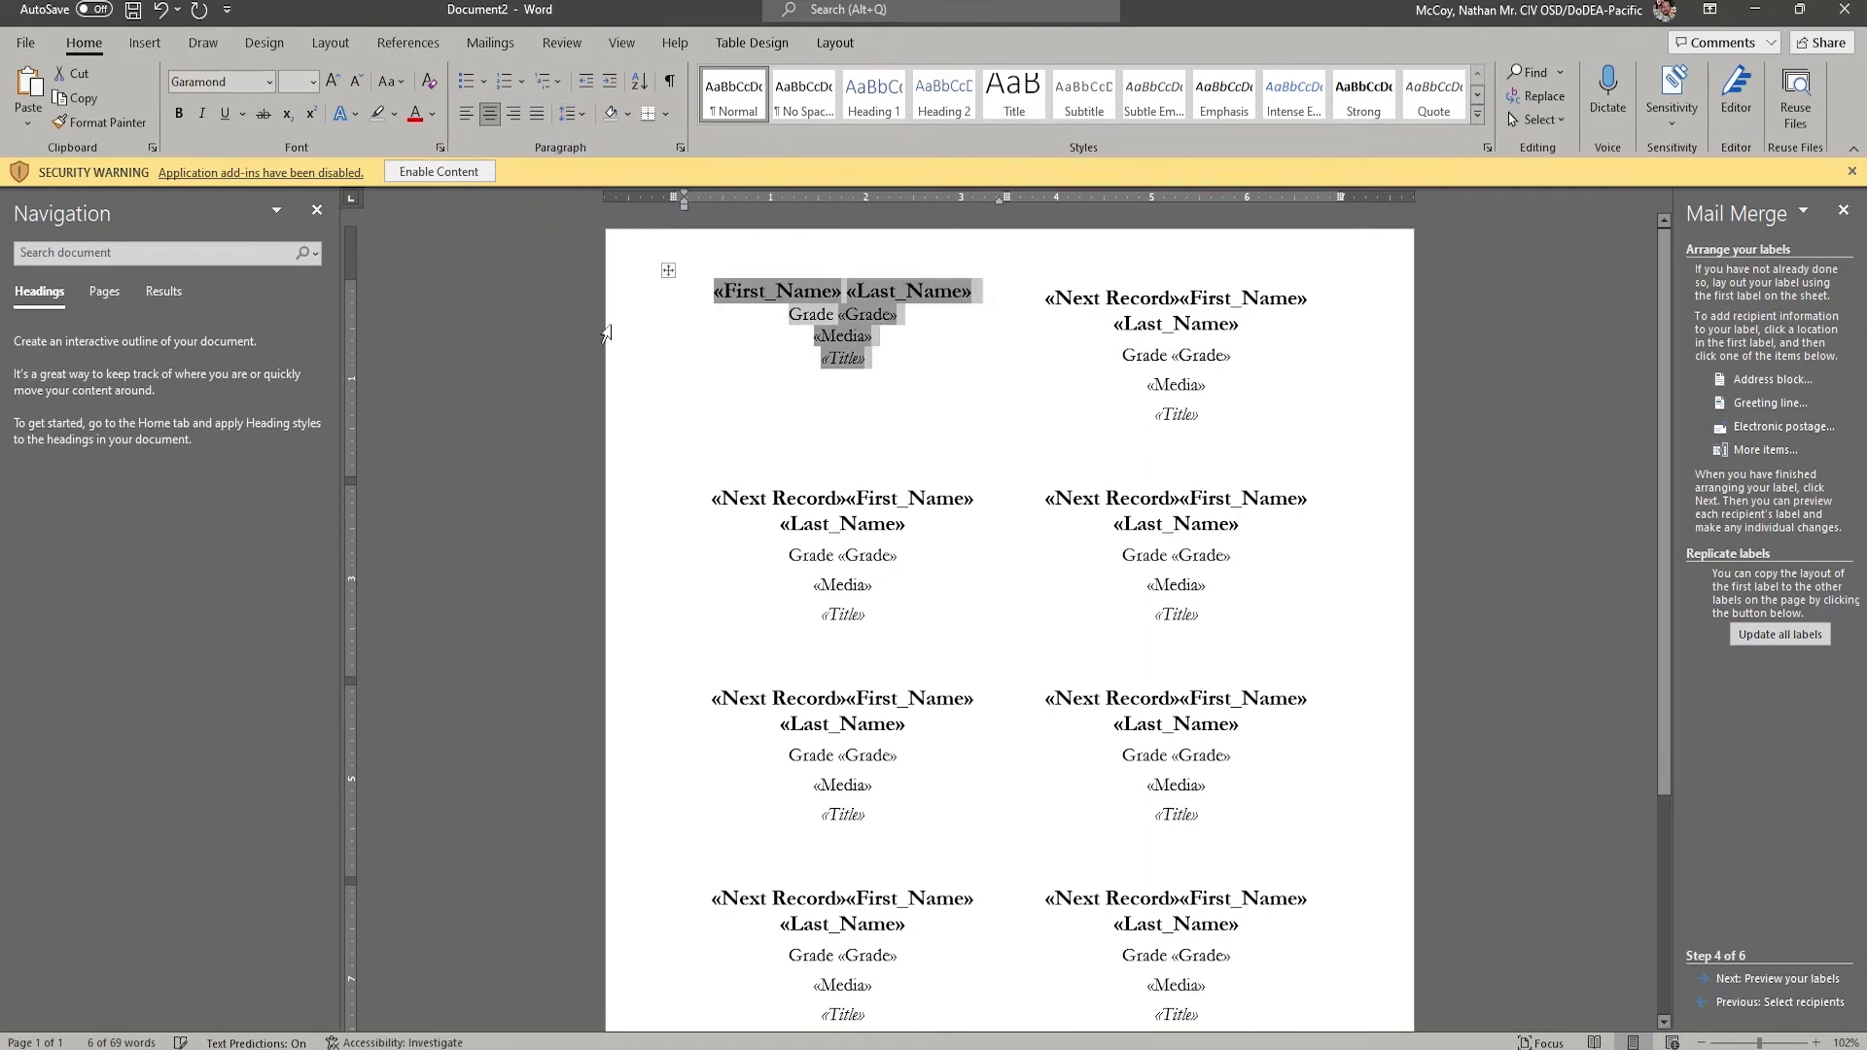
click(572, 115)
click(595, 370)
click(788, 411)
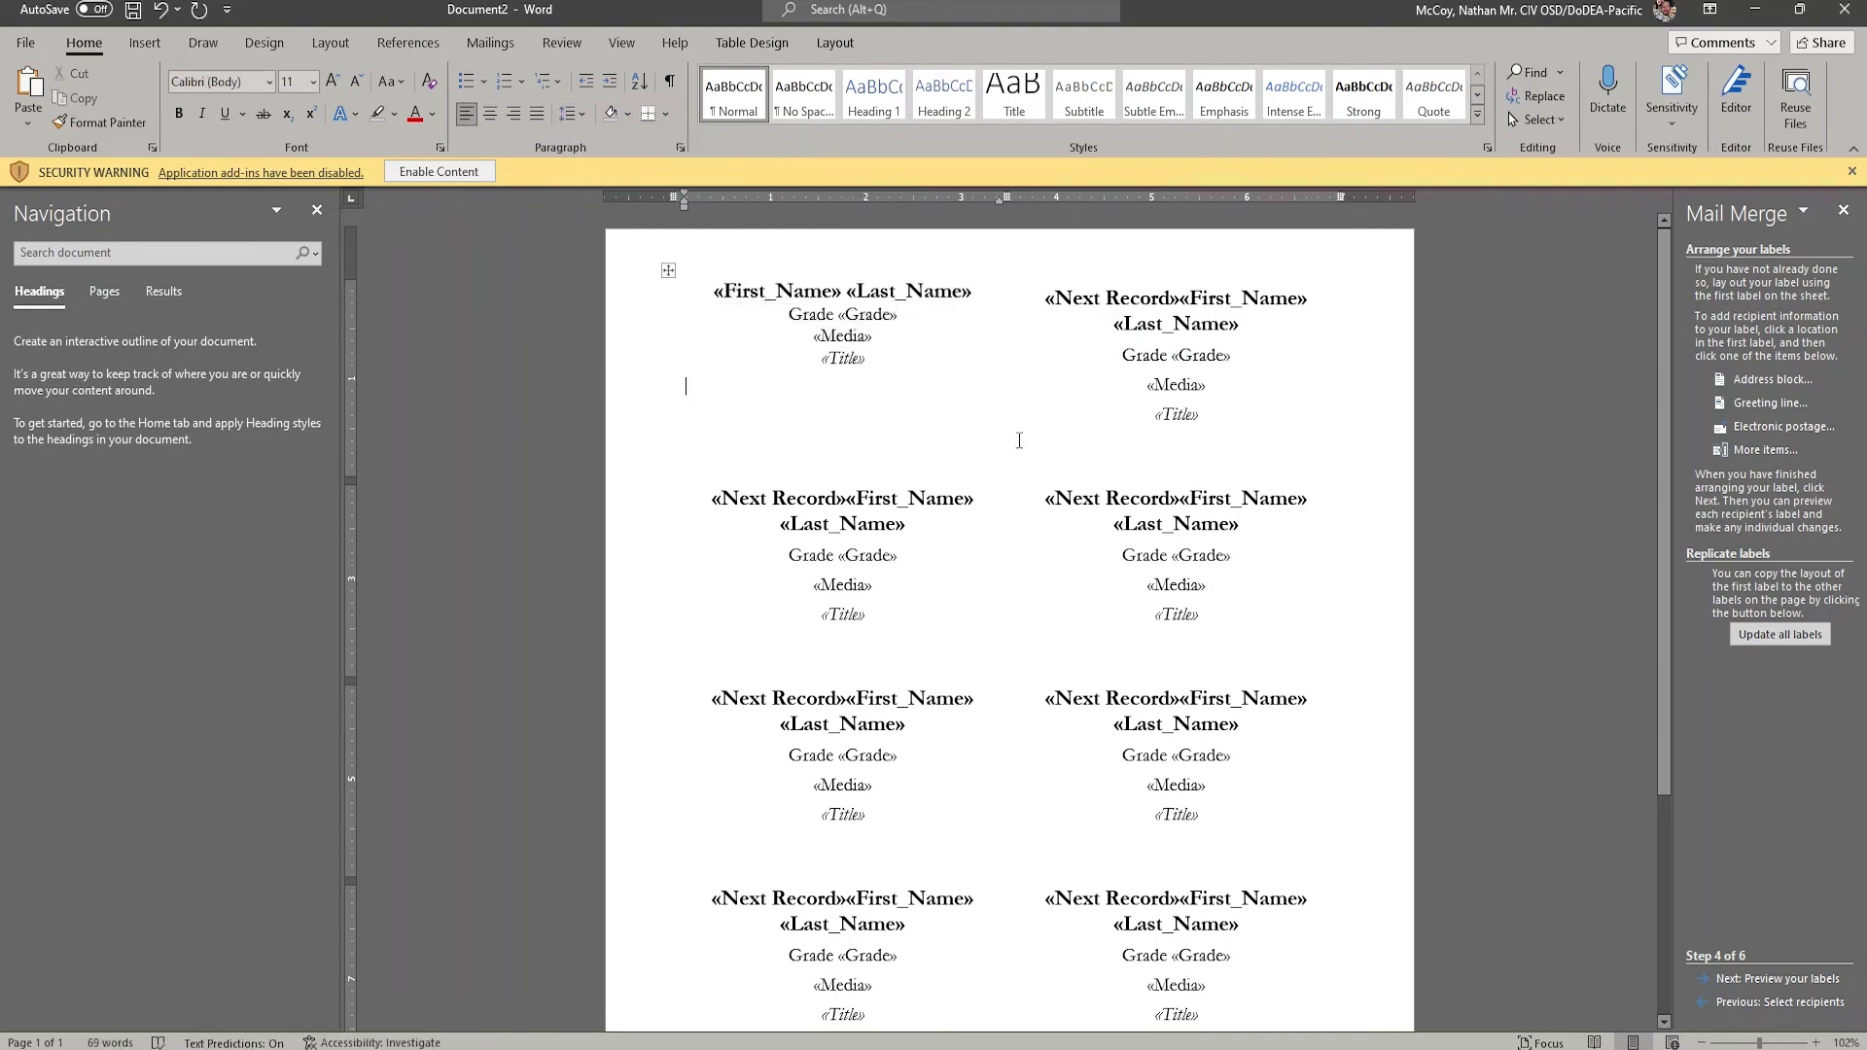
click(1768, 635)
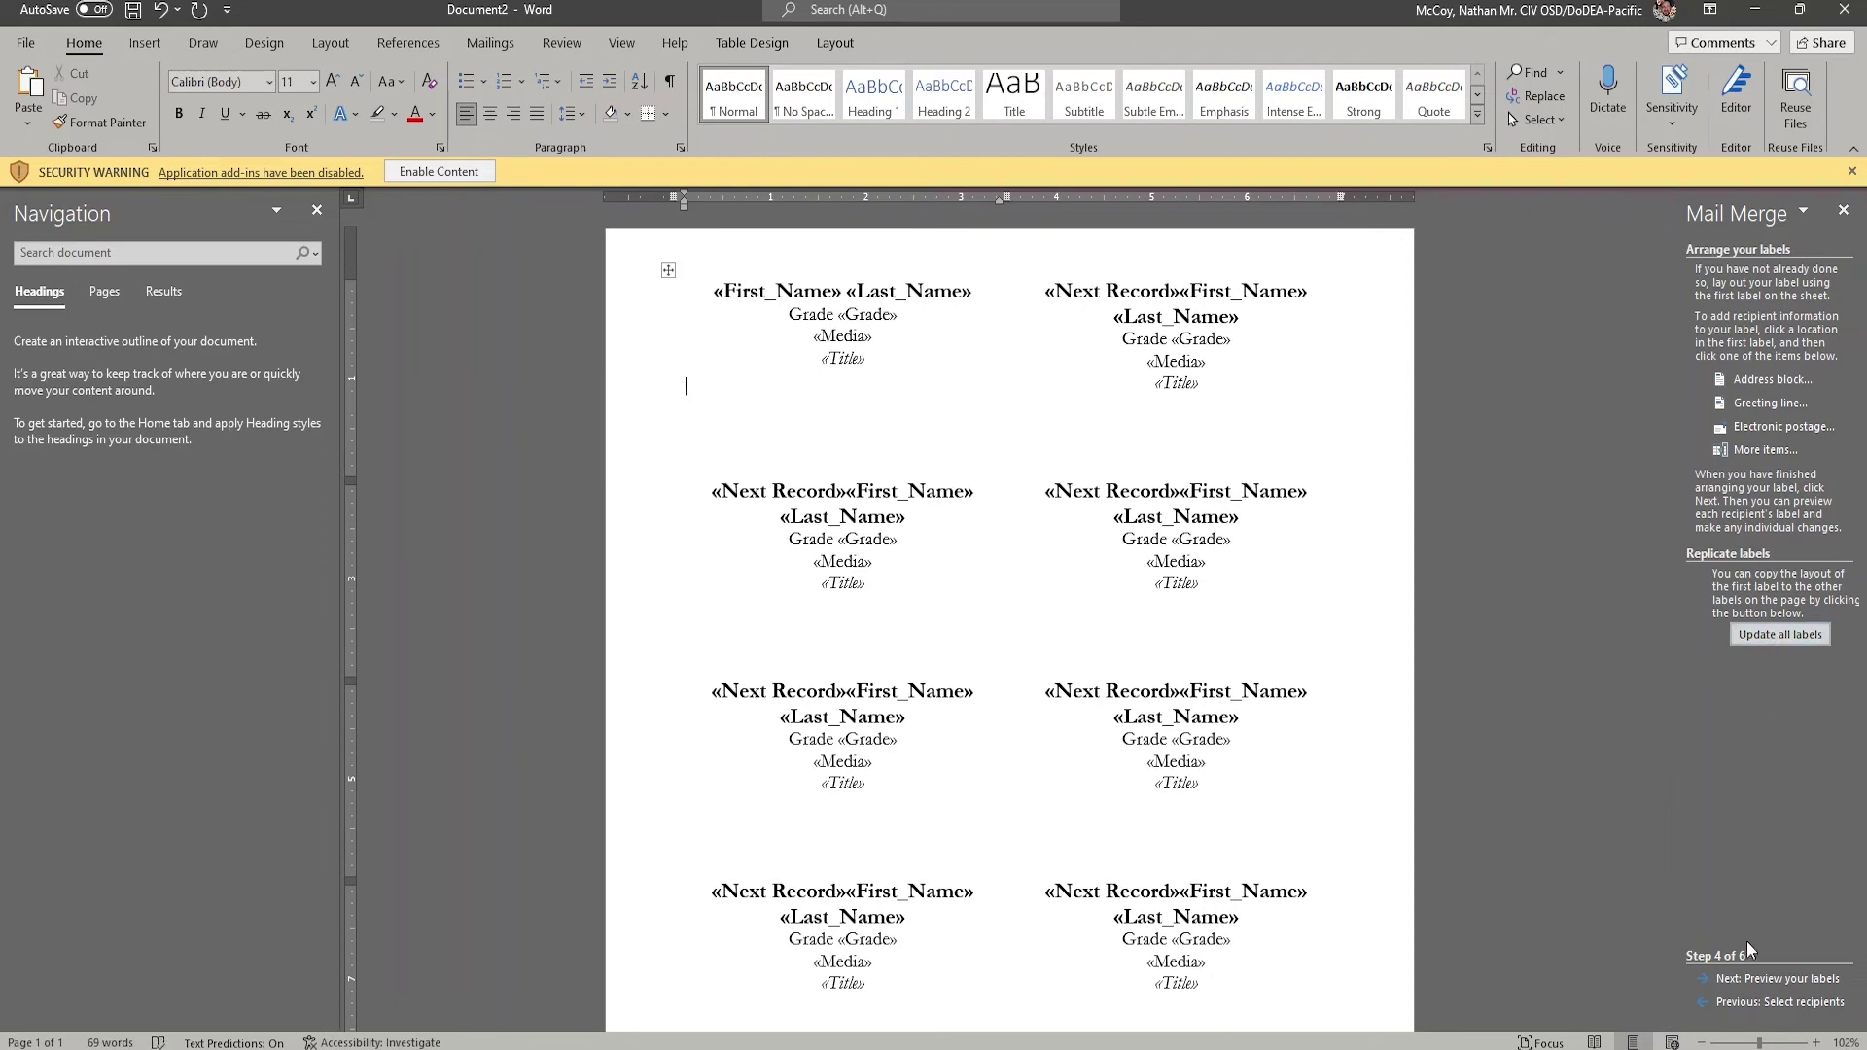
click(1748, 980)
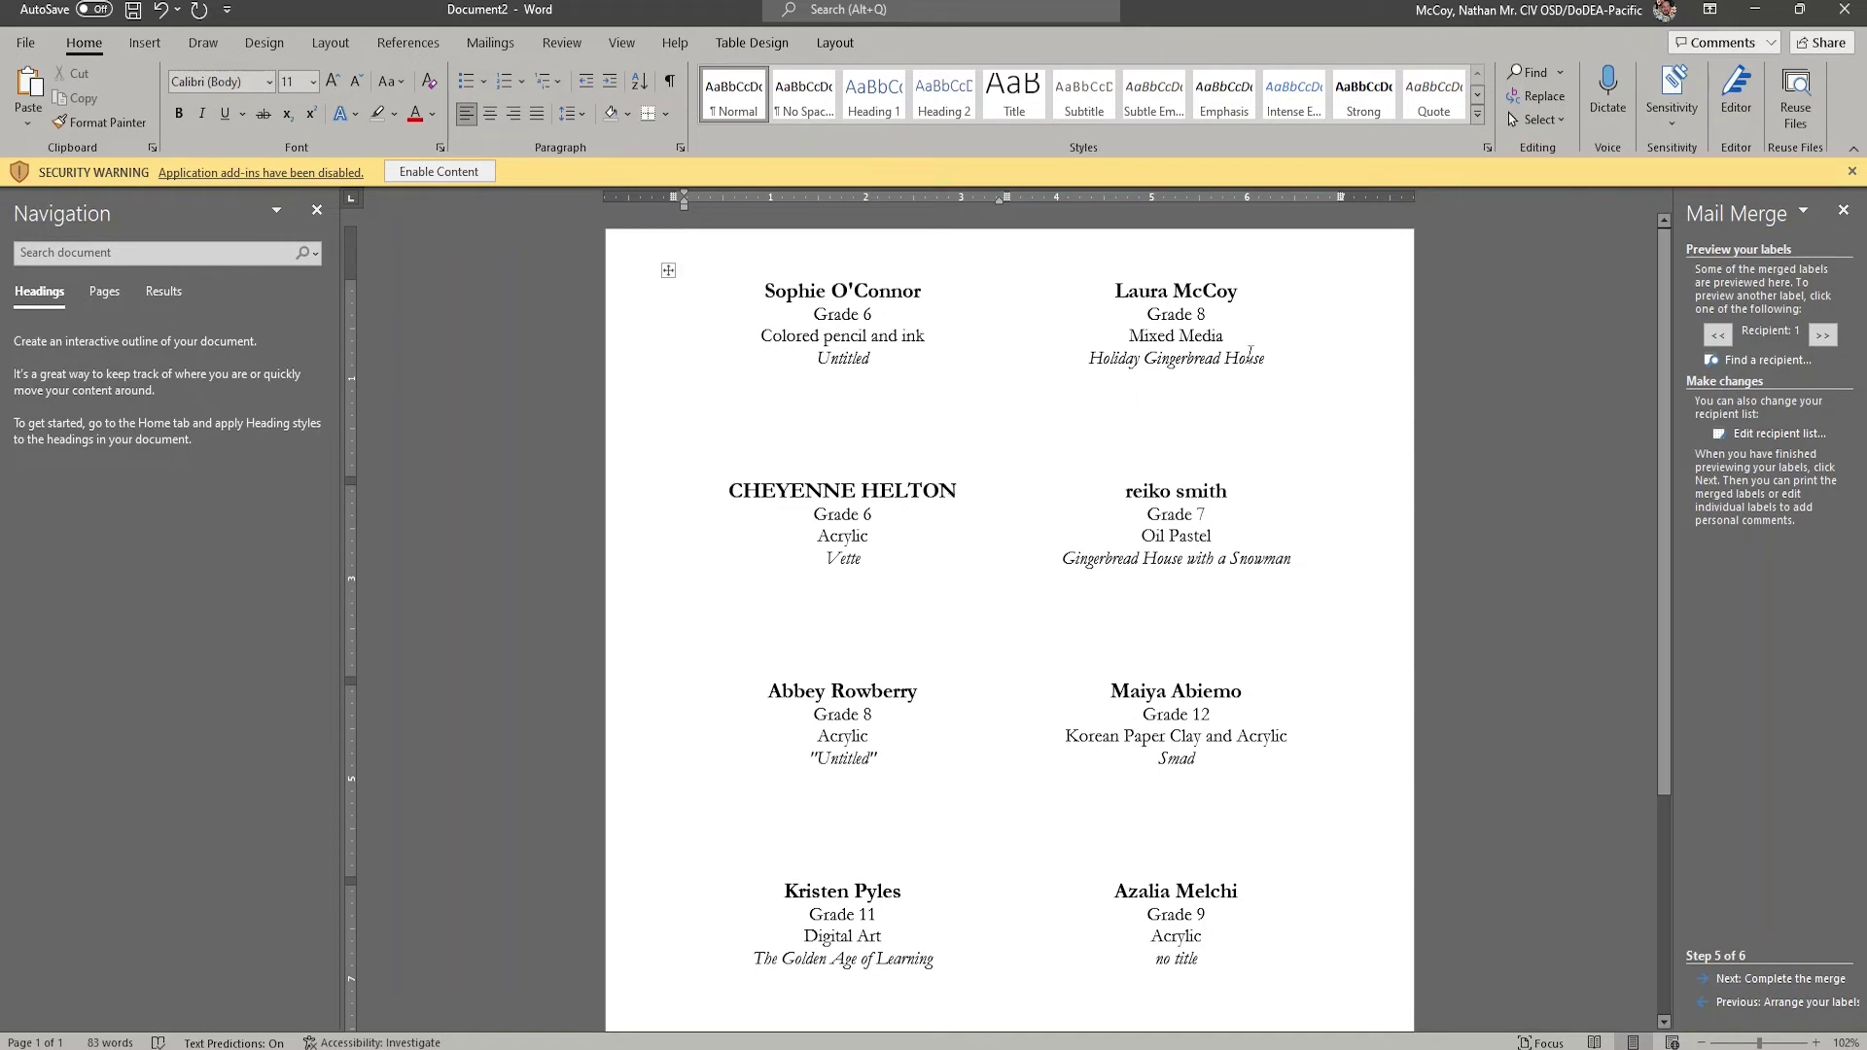
Step: Preview the merged artwork labels one recipient at a time through the records
scroll(1223, 385, down, 3)
scroll(1226, 396, up, 5)
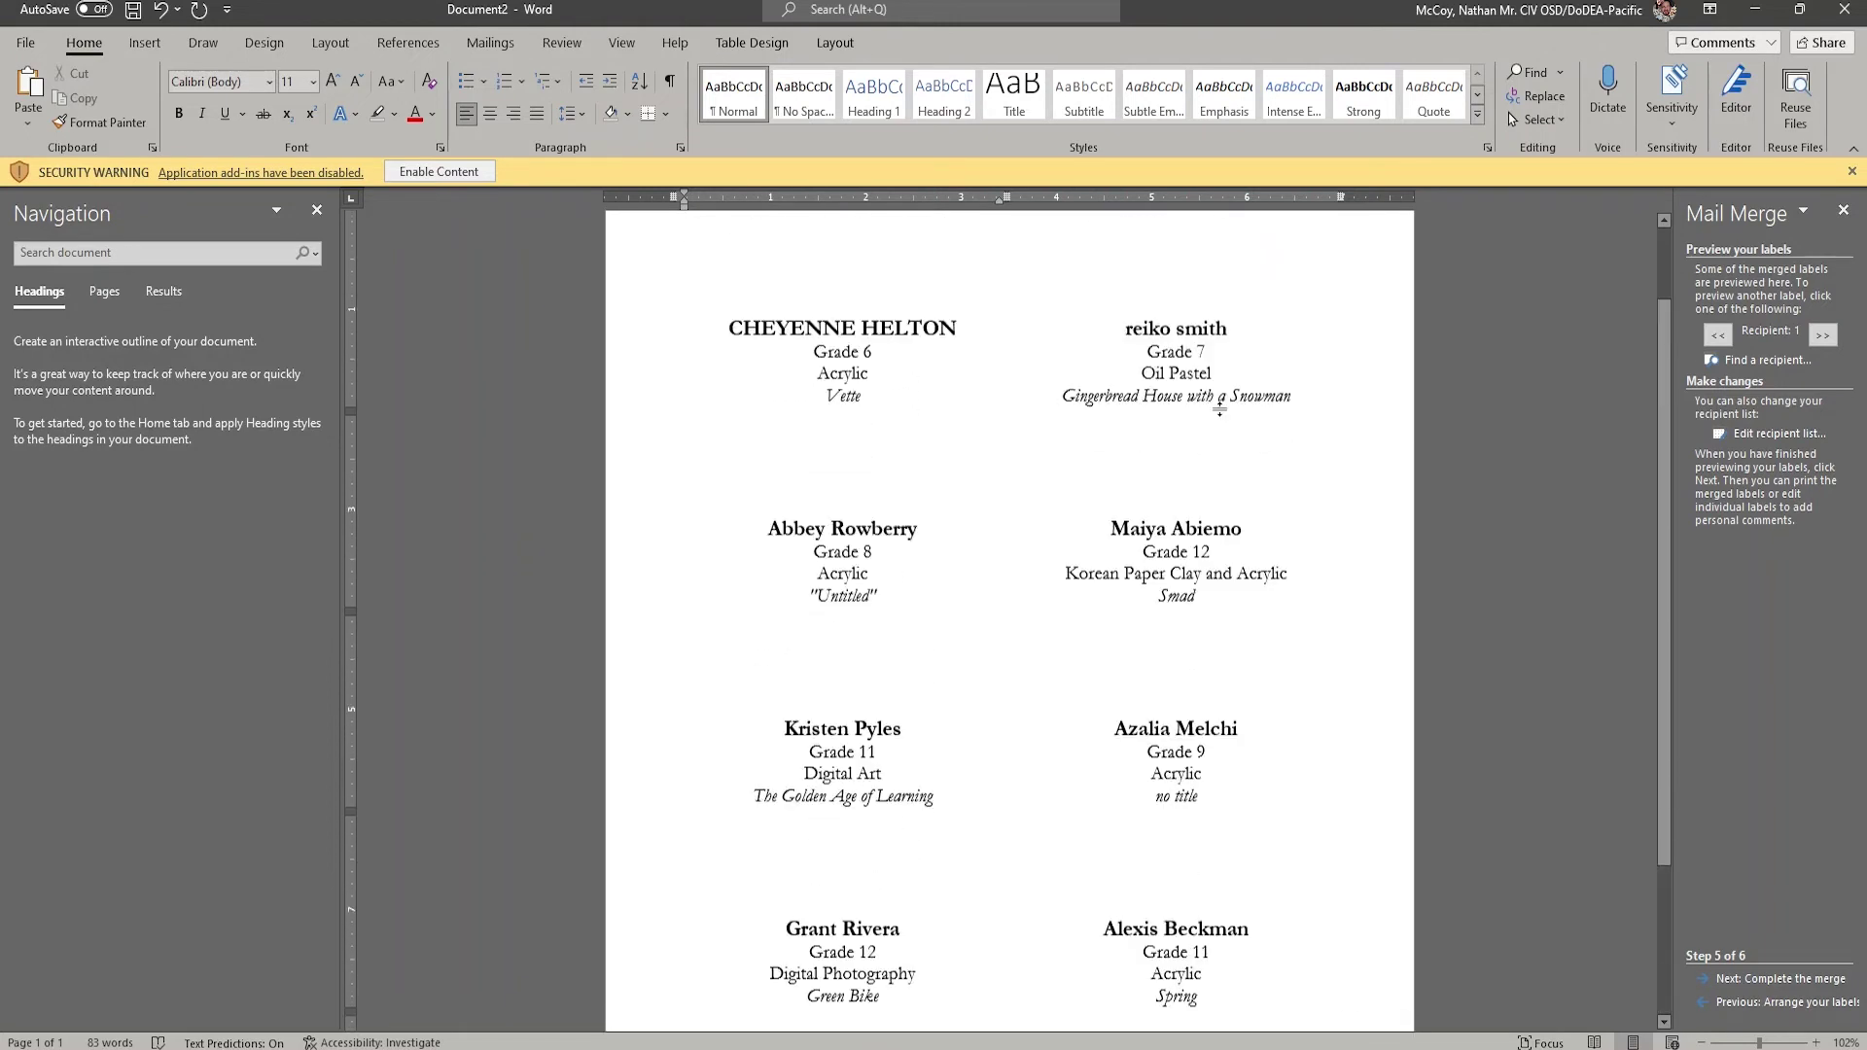
scroll(1233, 397, down, 3)
scroll(1234, 397, up, 3)
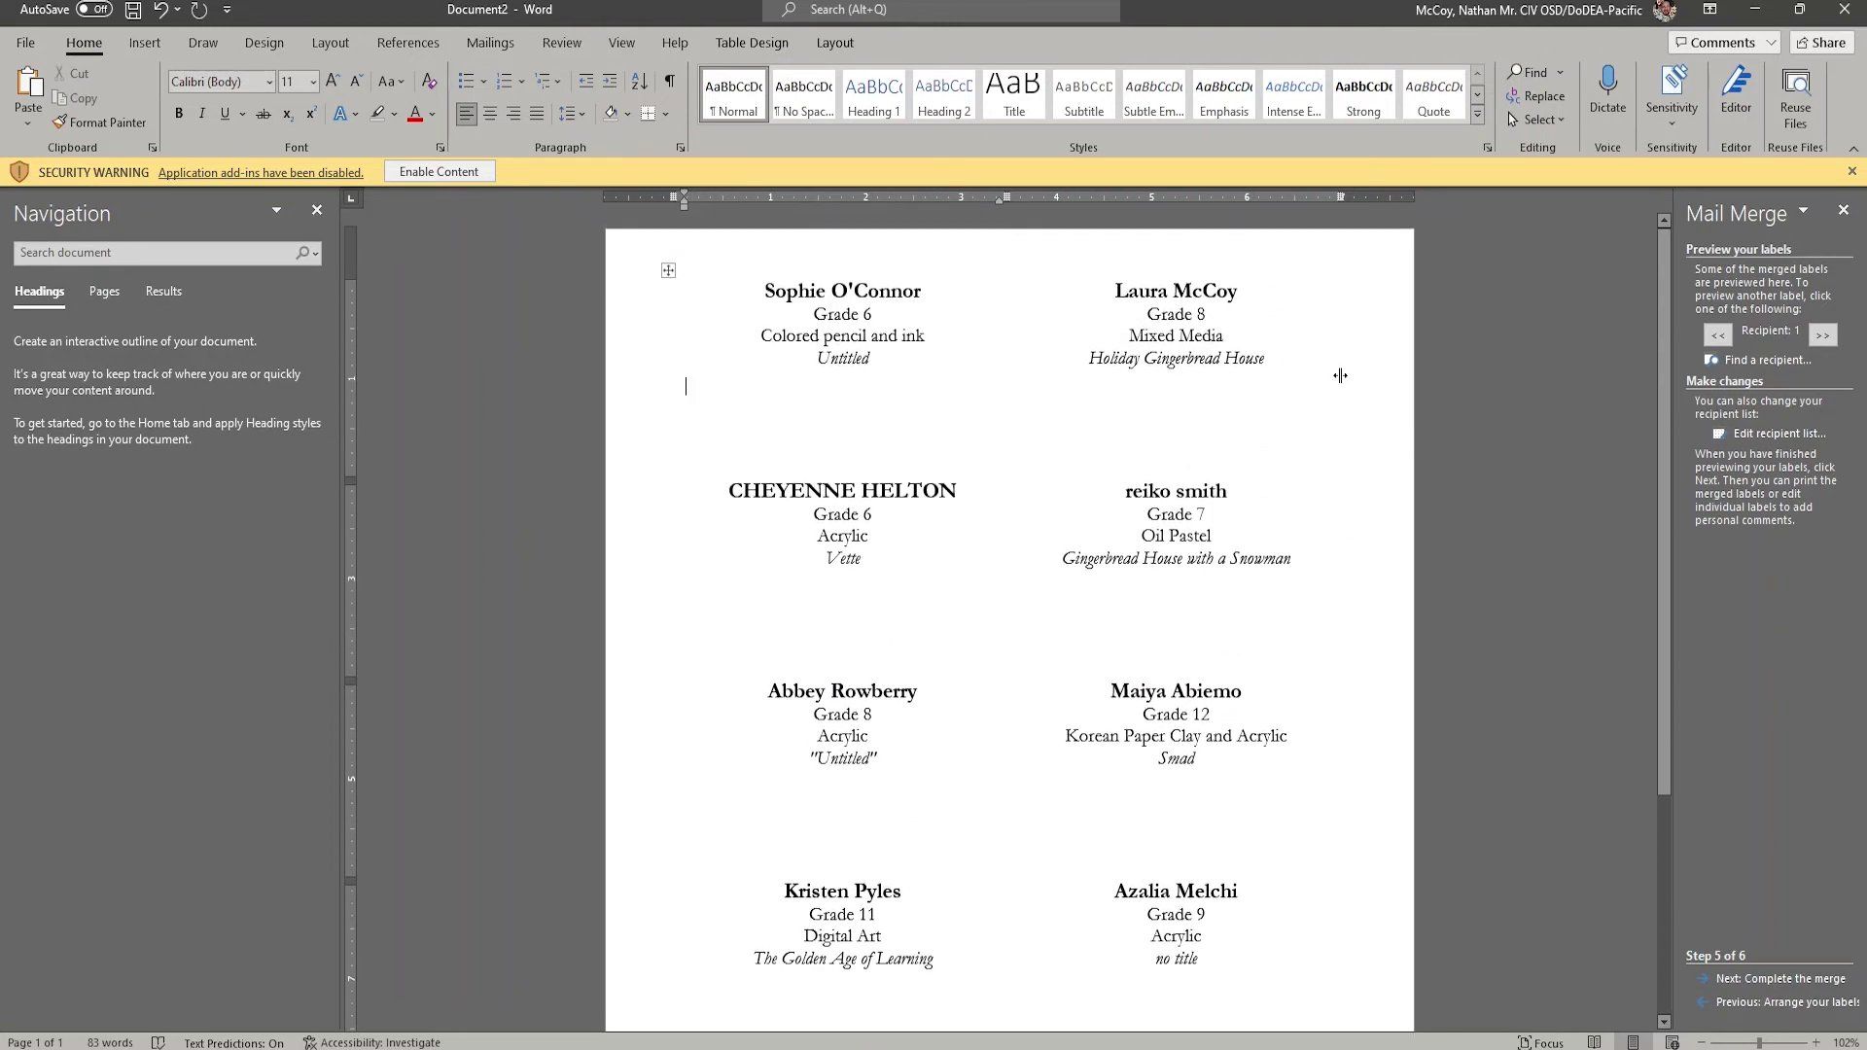
click(1822, 337)
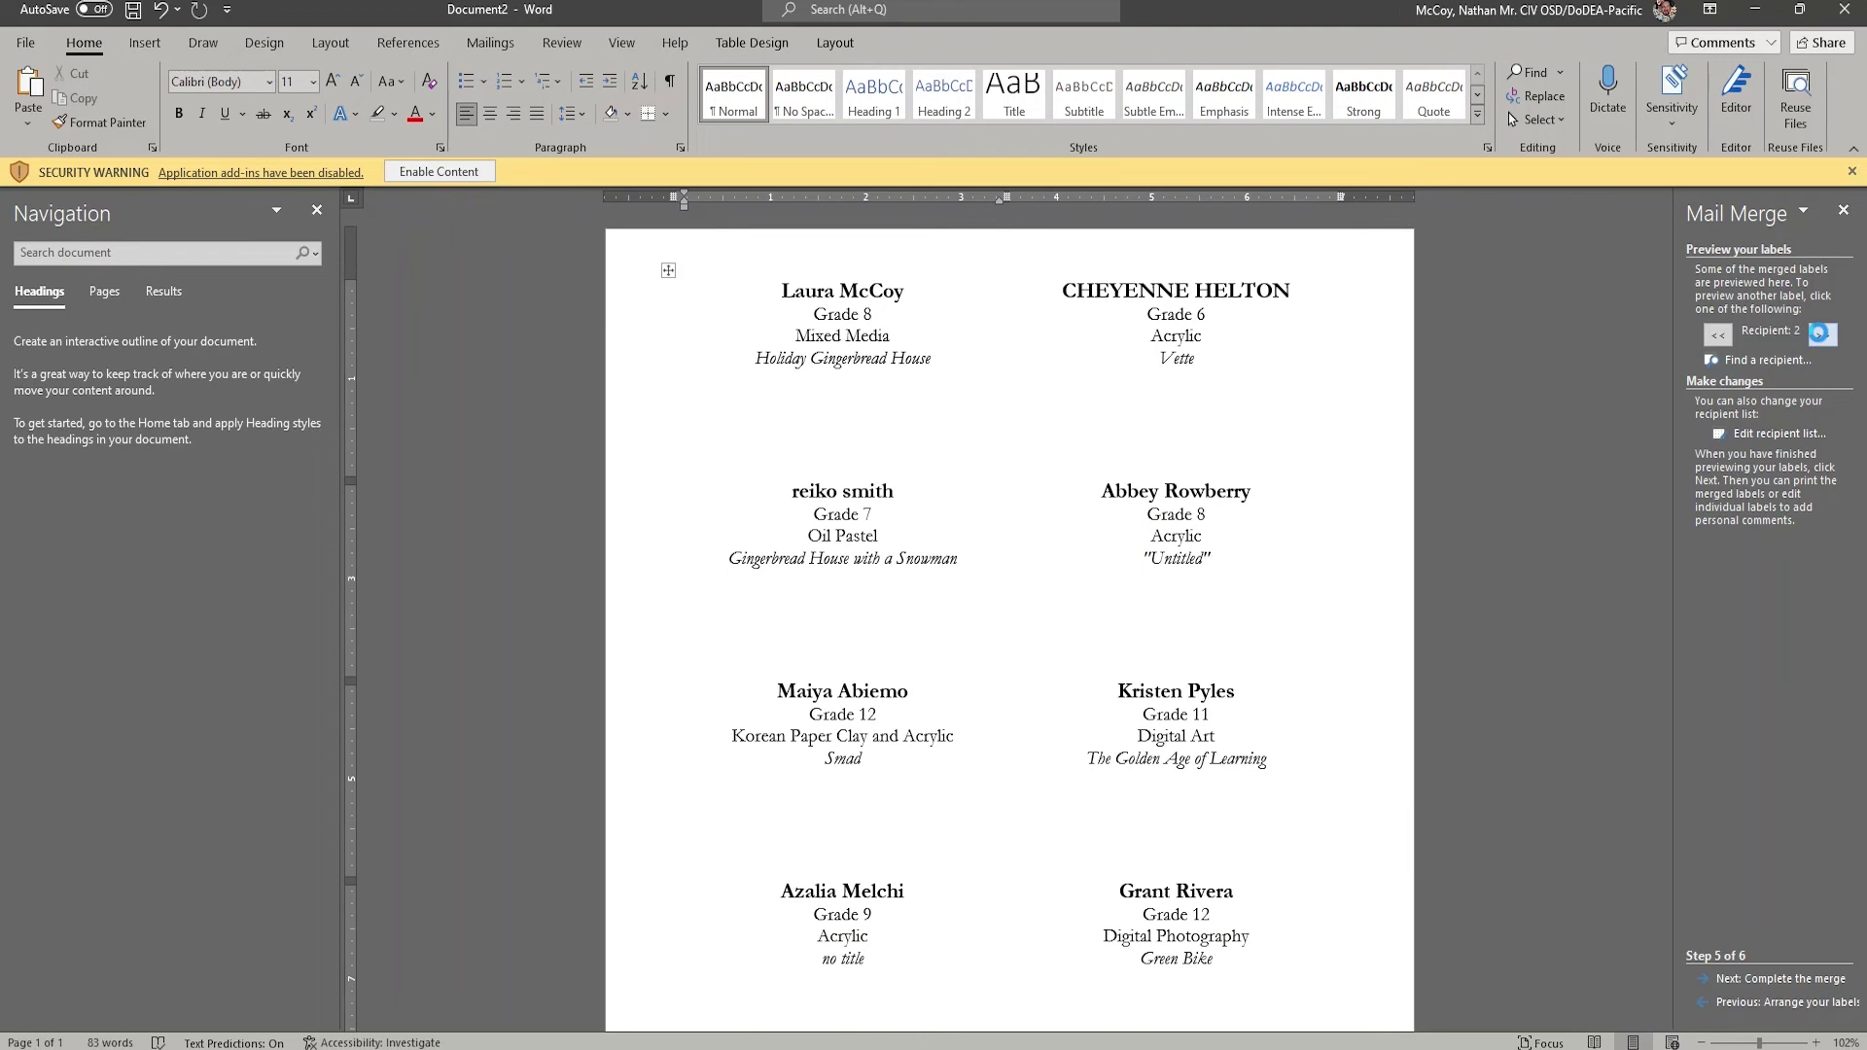
click(1822, 336)
click(1821, 336)
click(1821, 336)
click(1821, 337)
click(1822, 336)
click(1822, 336)
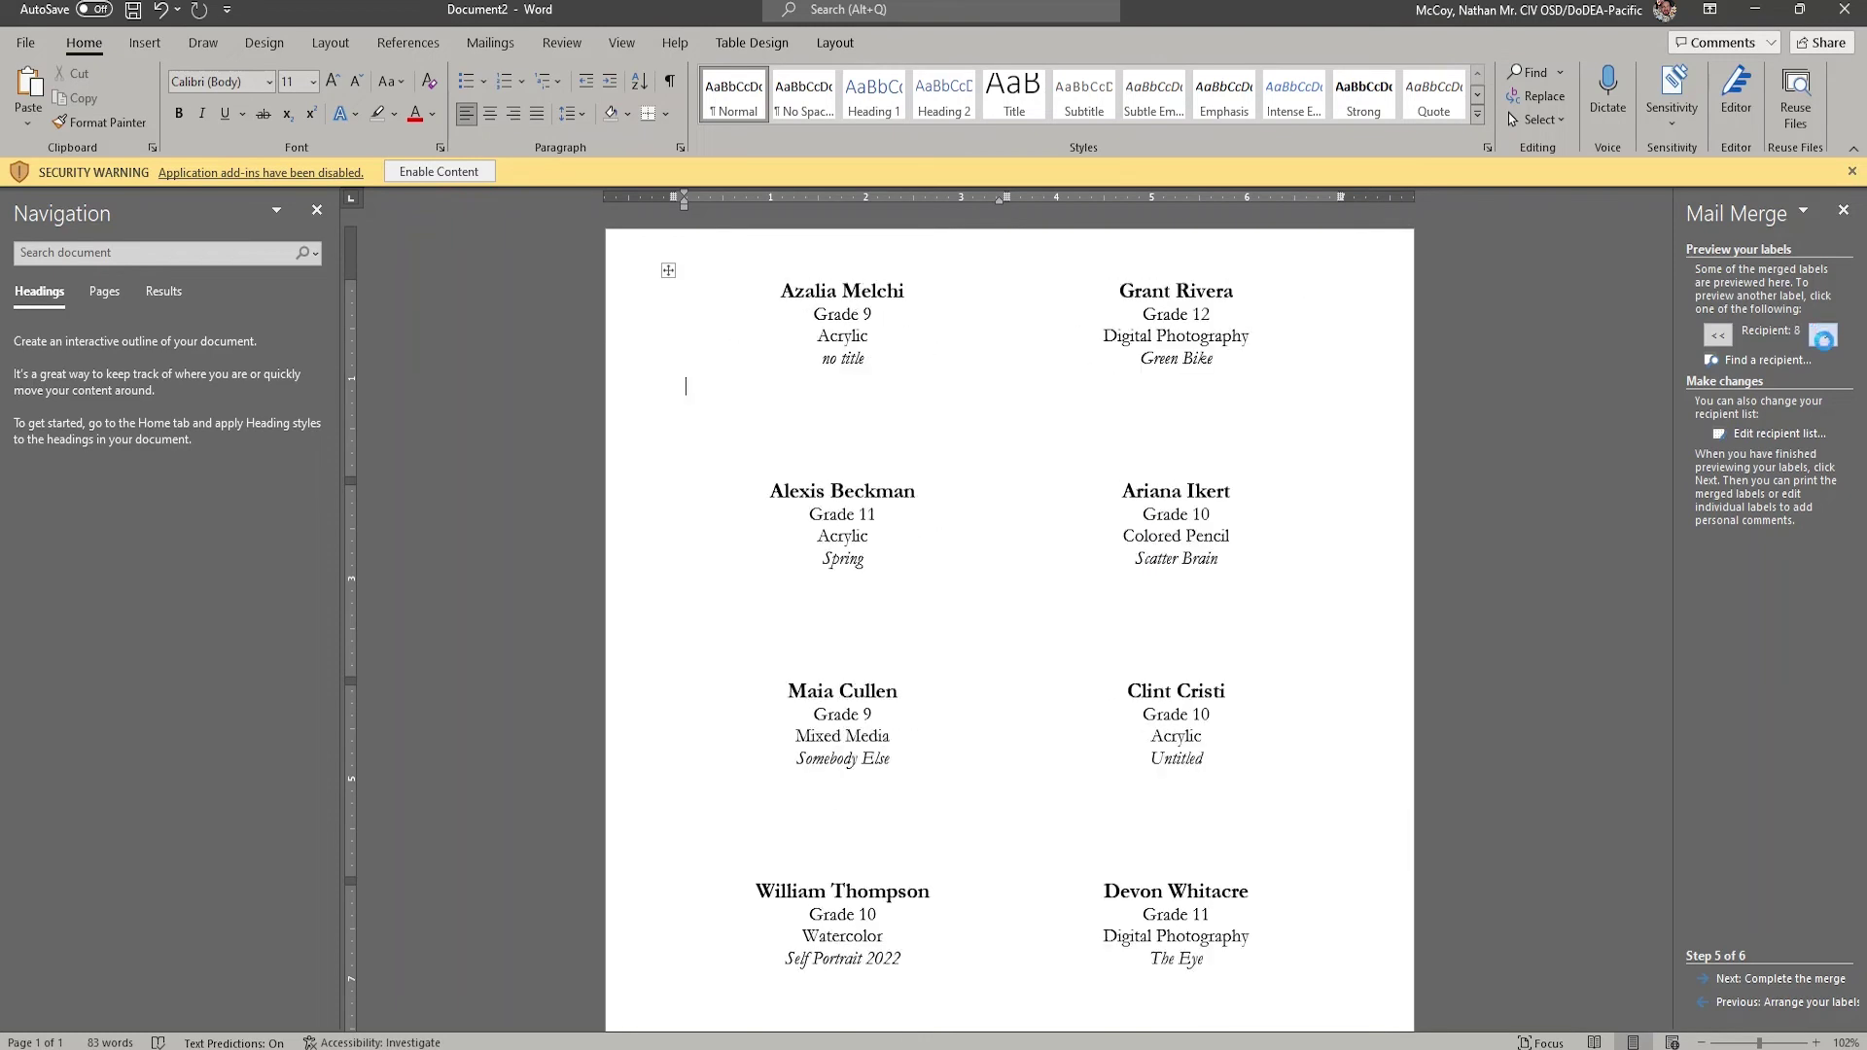
click(1821, 337)
click(1823, 341)
click(1823, 337)
click(1823, 337)
click(1823, 336)
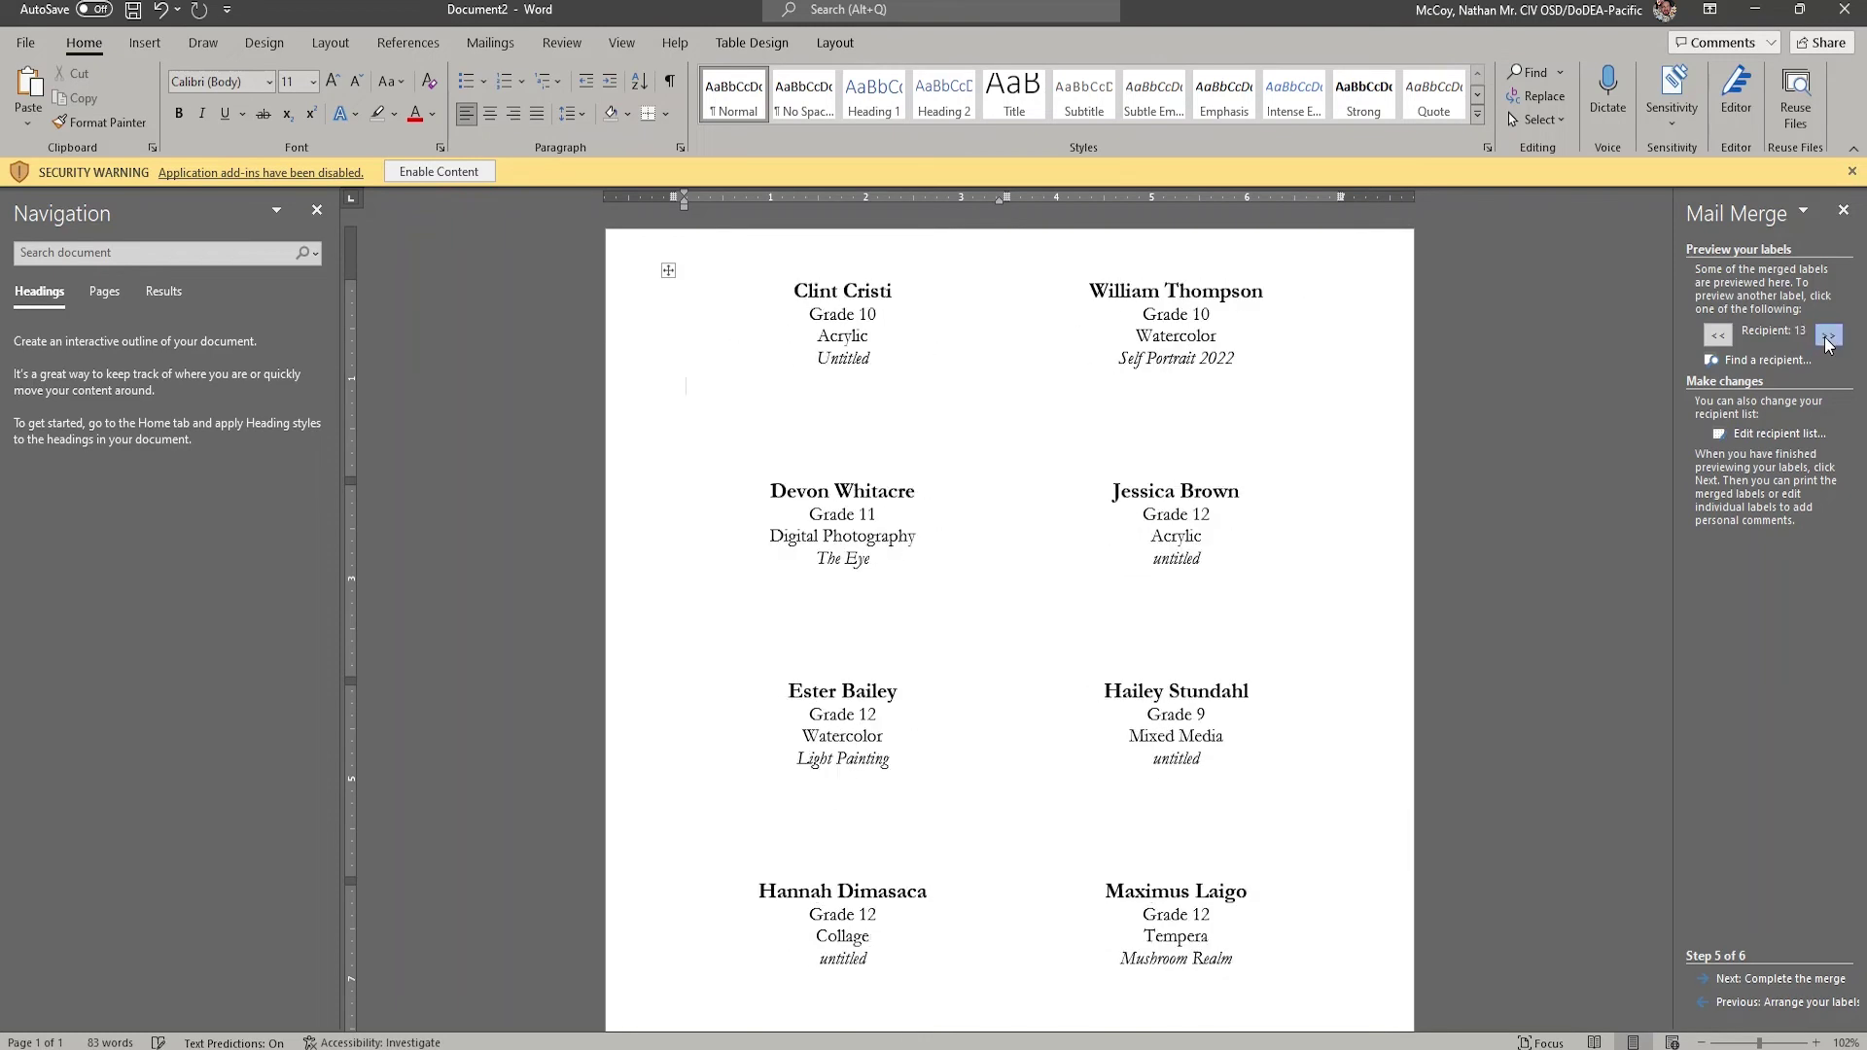
click(1822, 336)
click(1824, 337)
click(1824, 336)
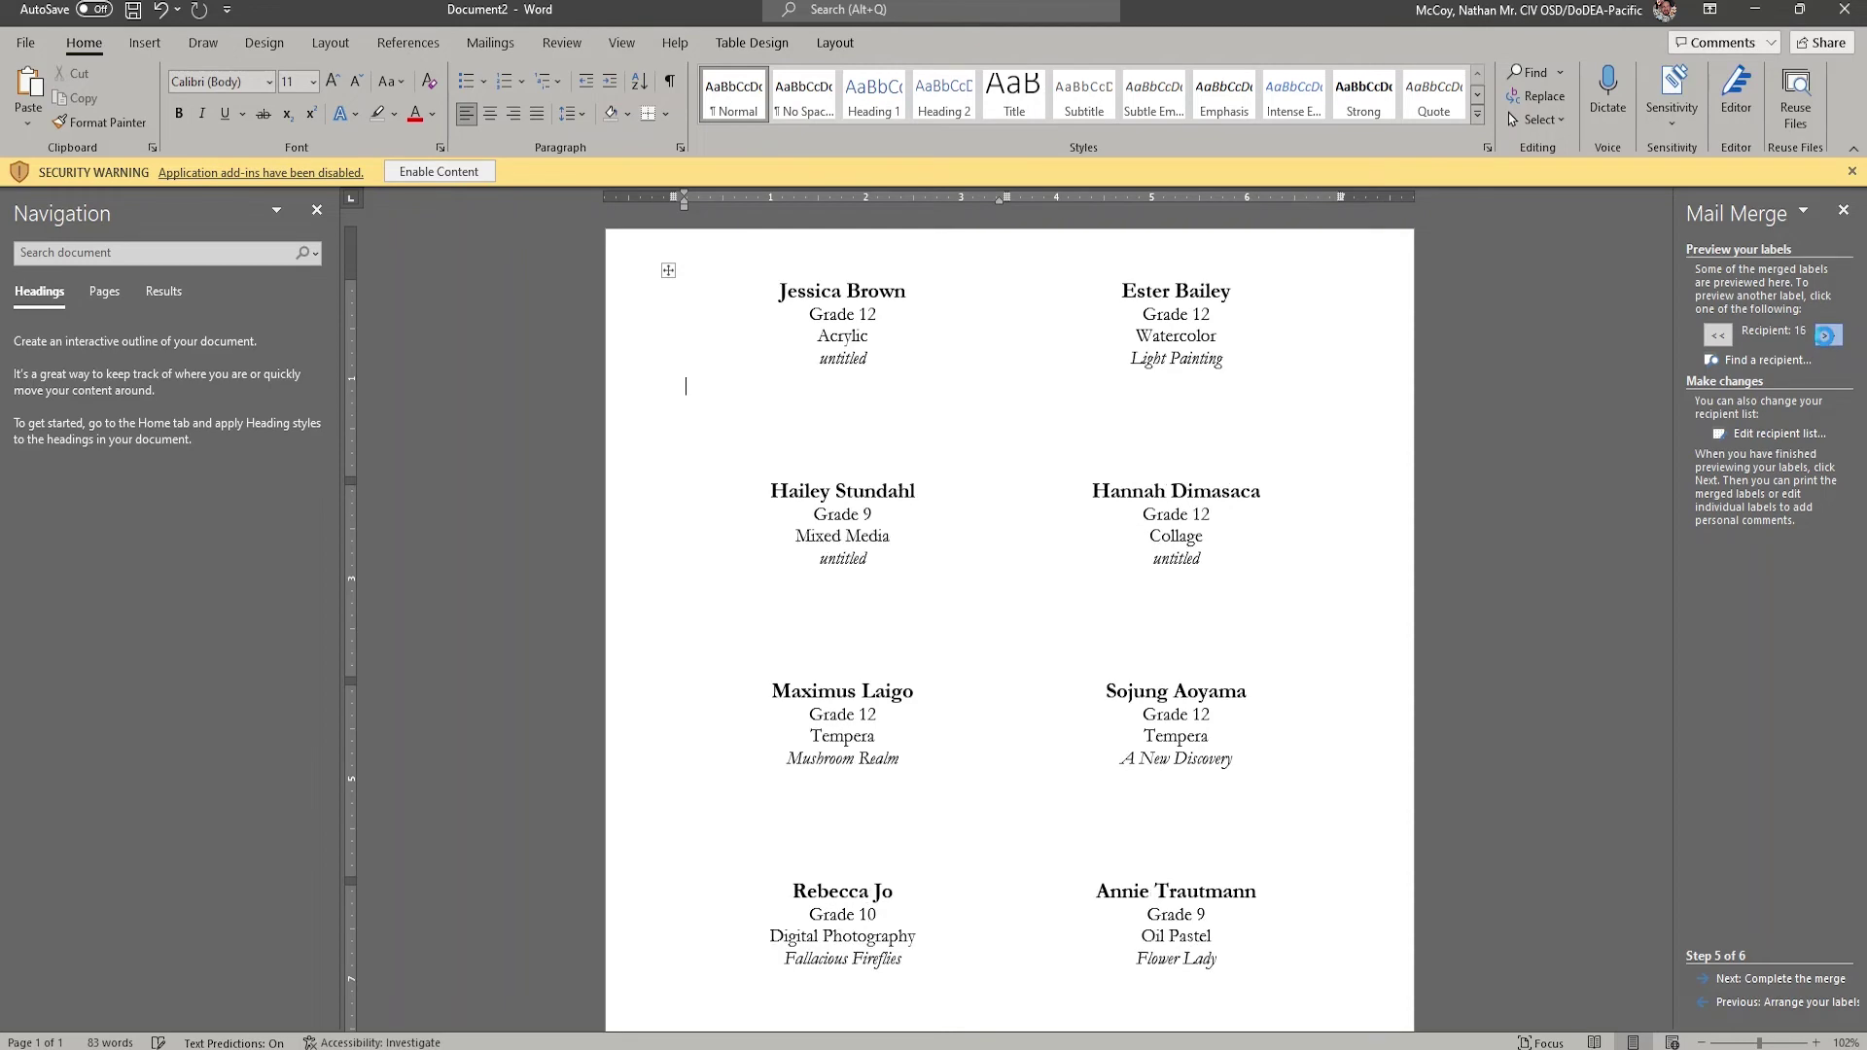
click(1824, 337)
click(1826, 336)
click(1826, 337)
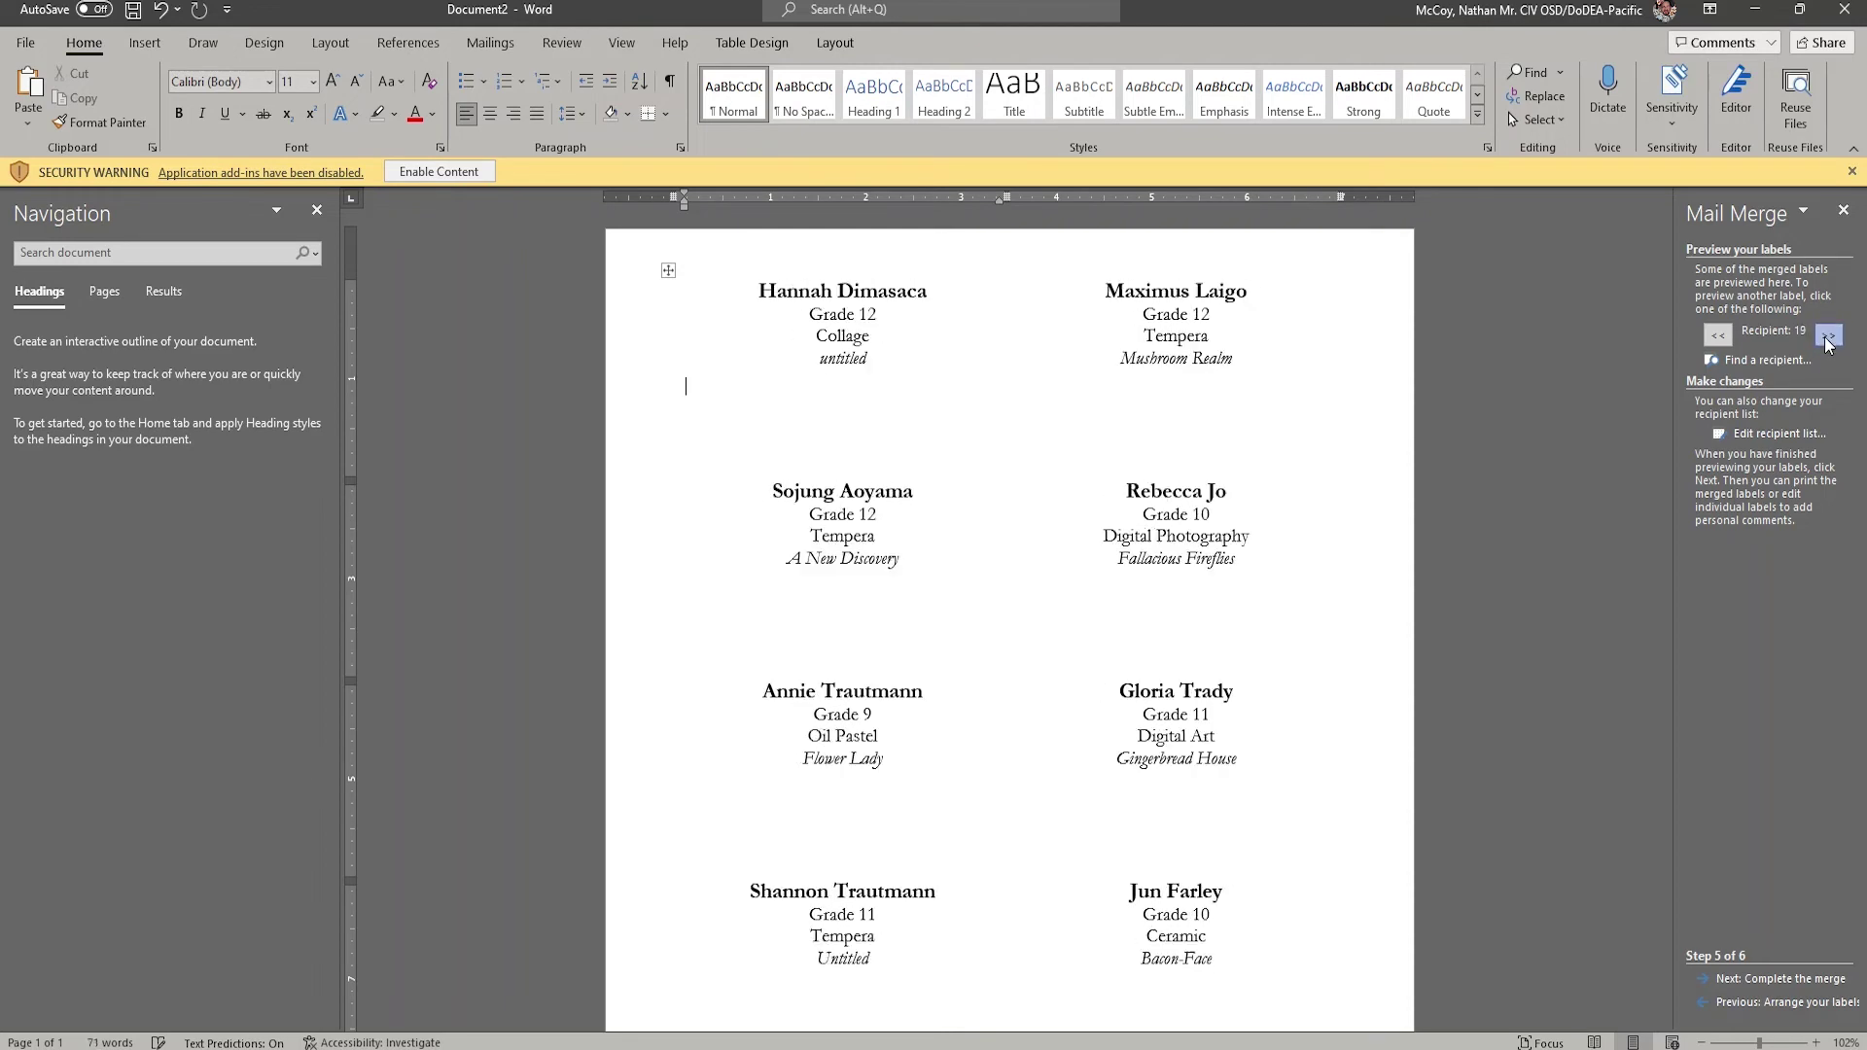
click(1826, 337)
Step: Cycle the preview back to the first recipient and advance to Step 6, Complete the merge
click(1826, 336)
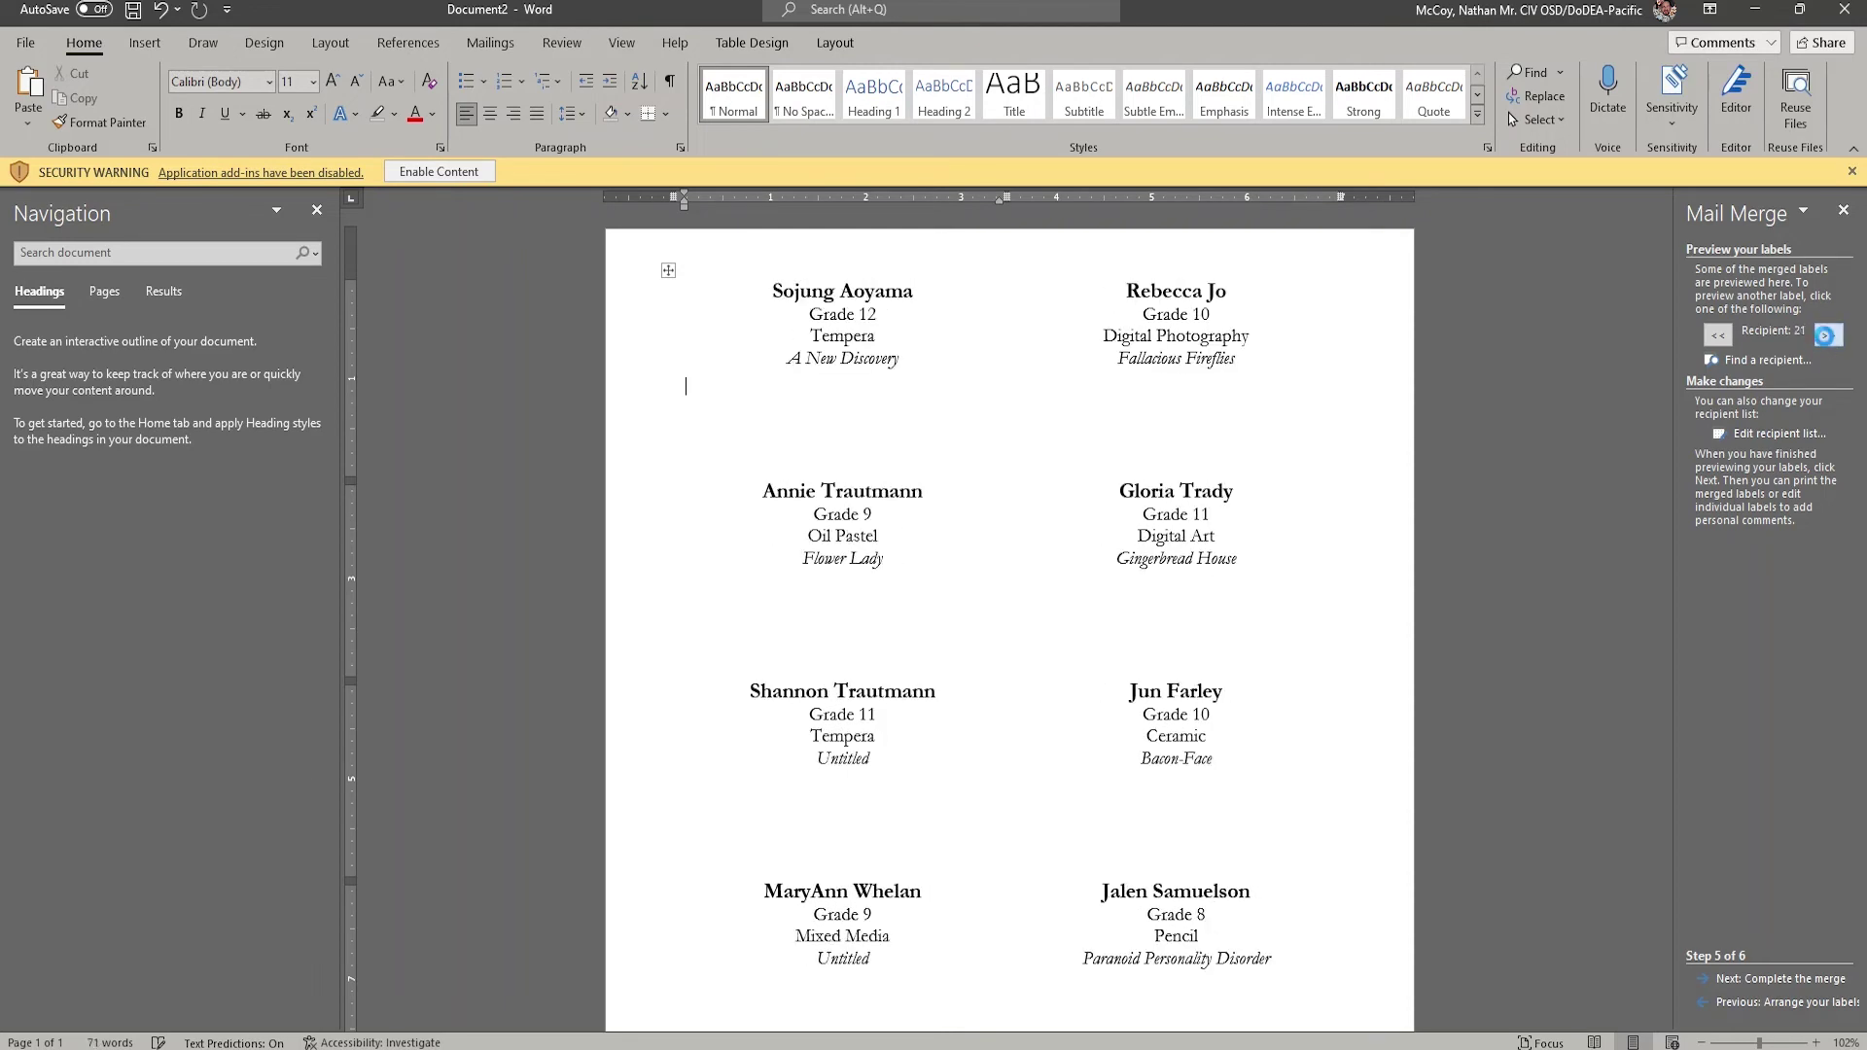
click(1826, 337)
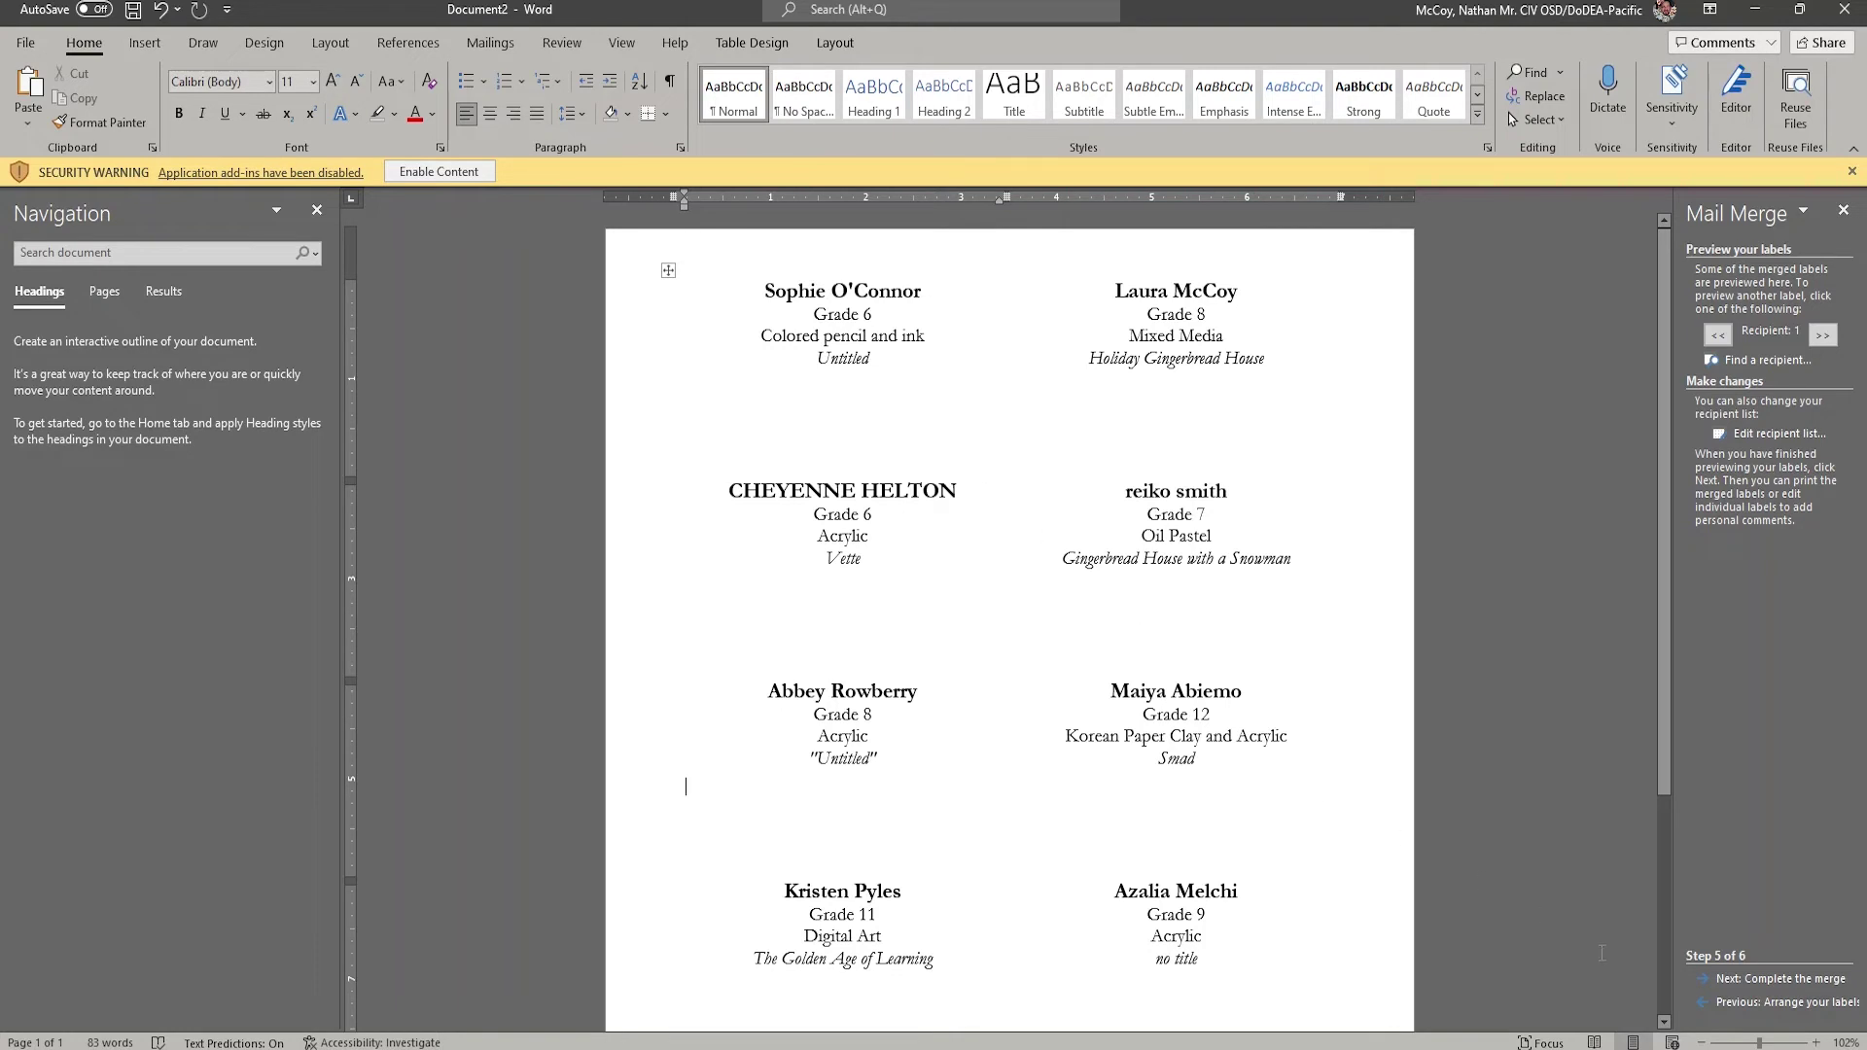
click(1746, 978)
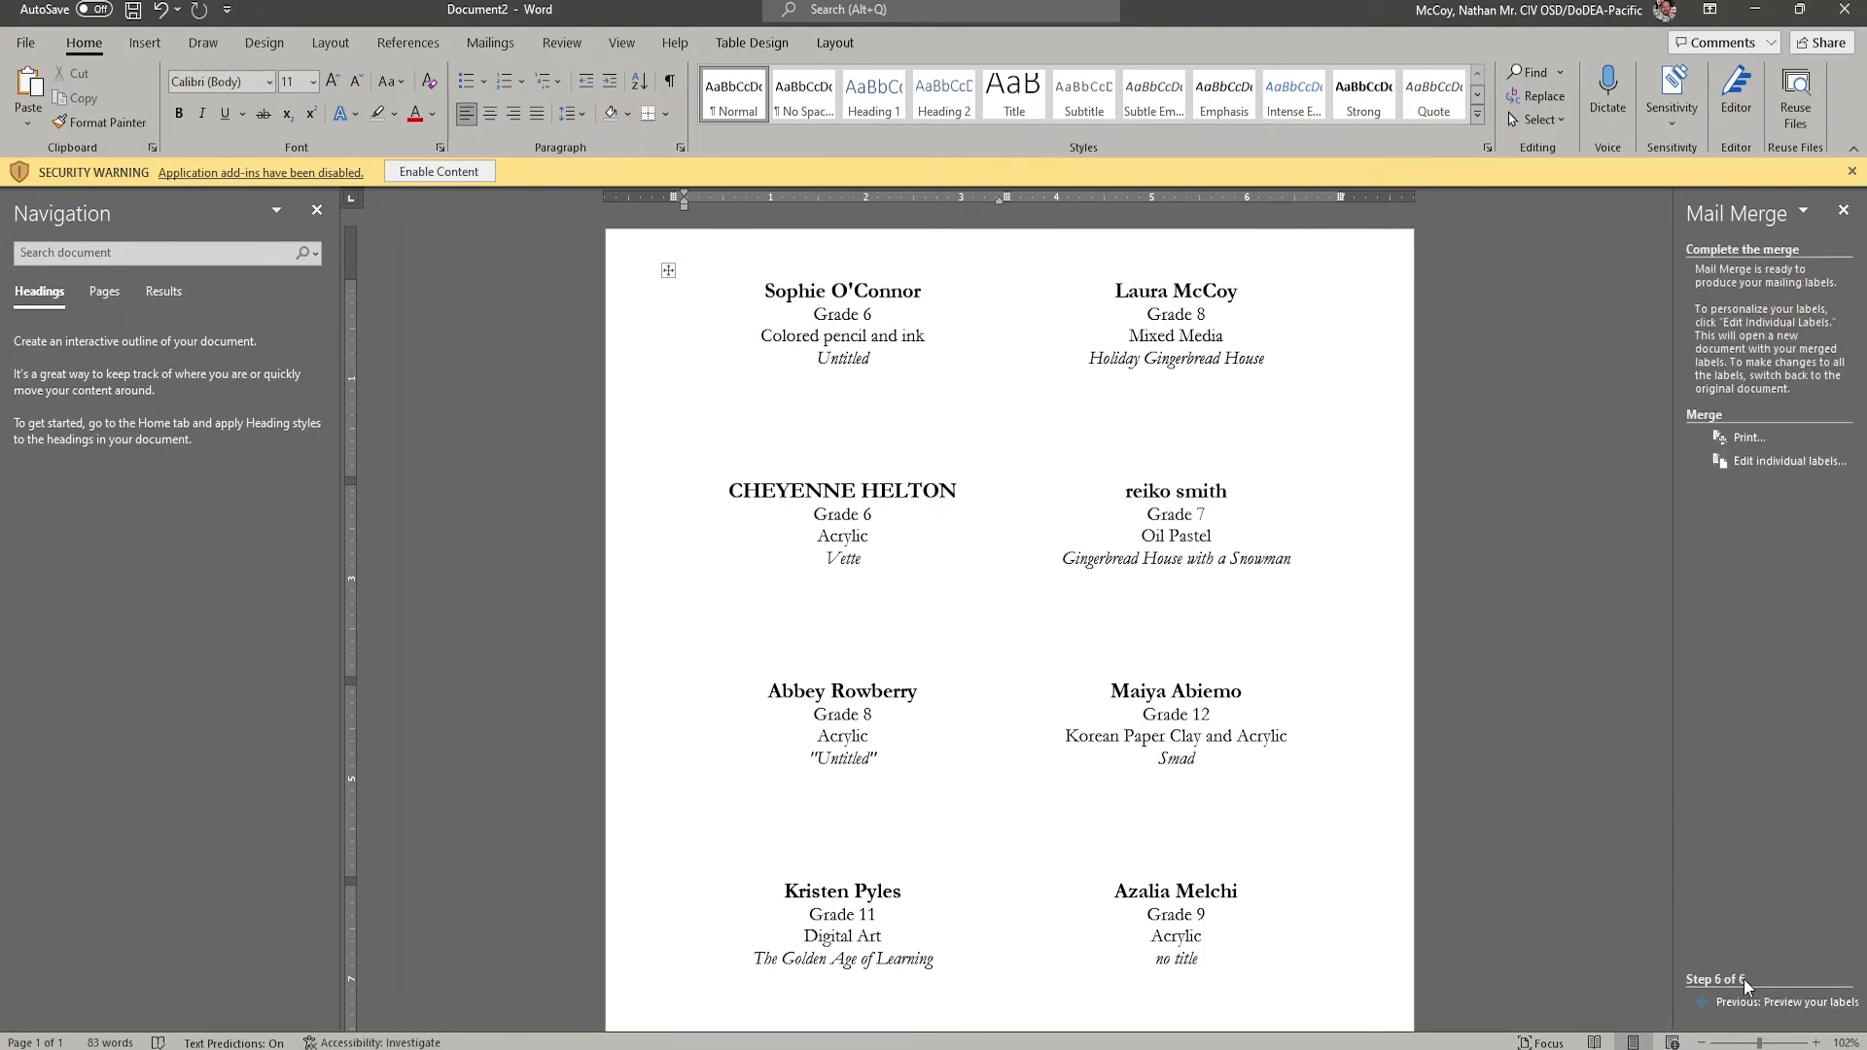
Step: Merge all records into a new editable labels document via Edit individual labels
click(1775, 465)
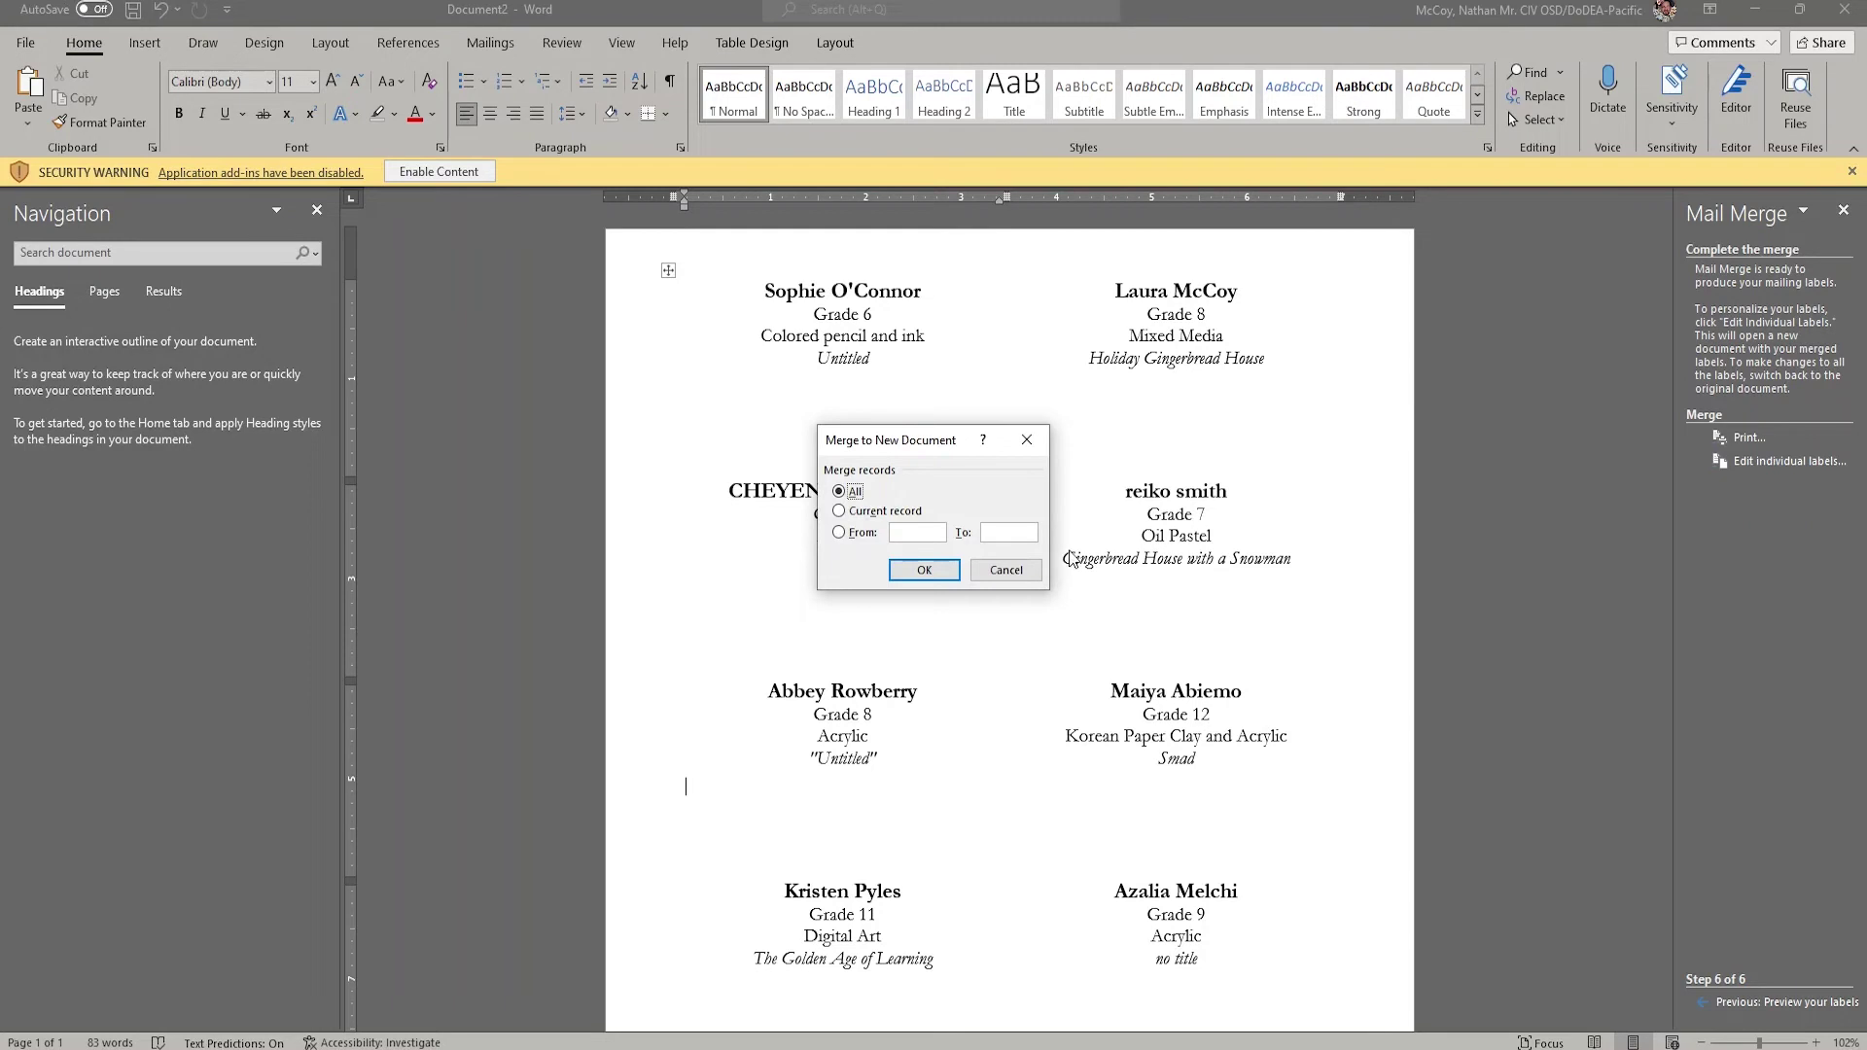
click(917, 569)
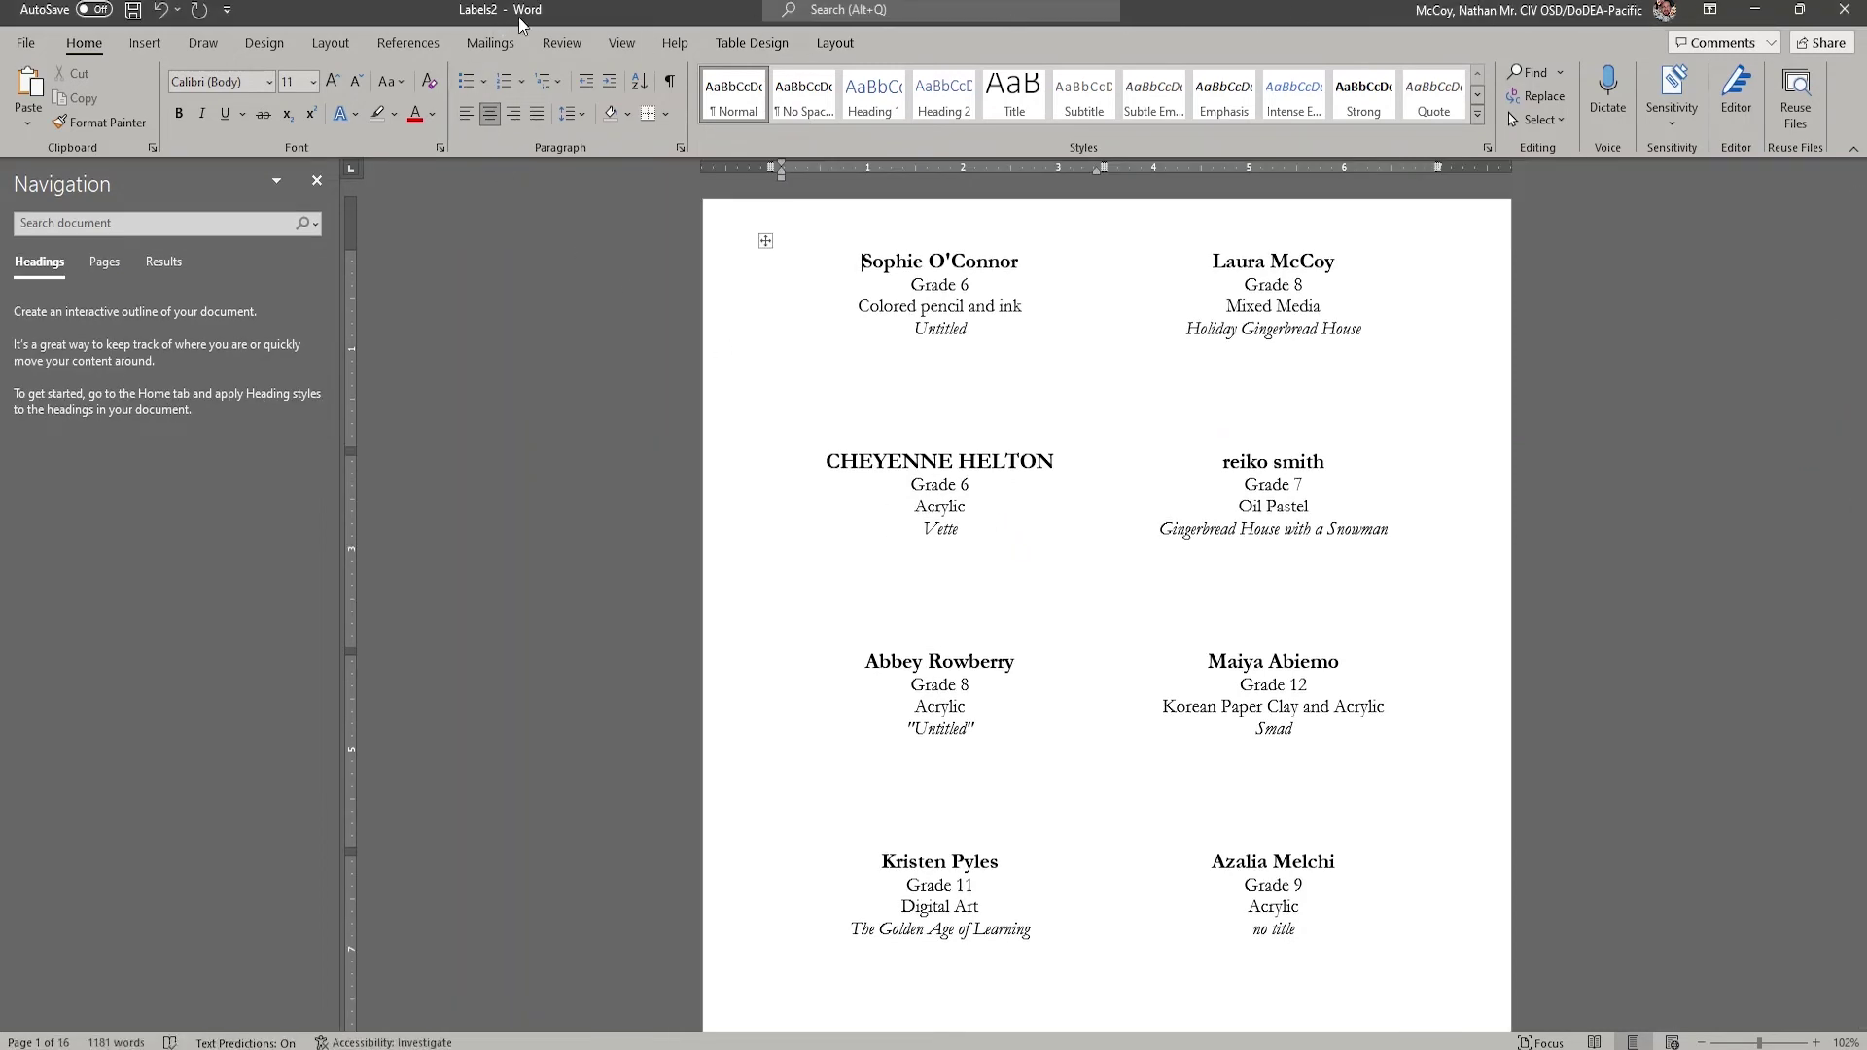
Step: Scroll through the 16 pages of merged student labels in Labels2
scroll(985, 547, down, 4)
scroll(987, 548, down, 4)
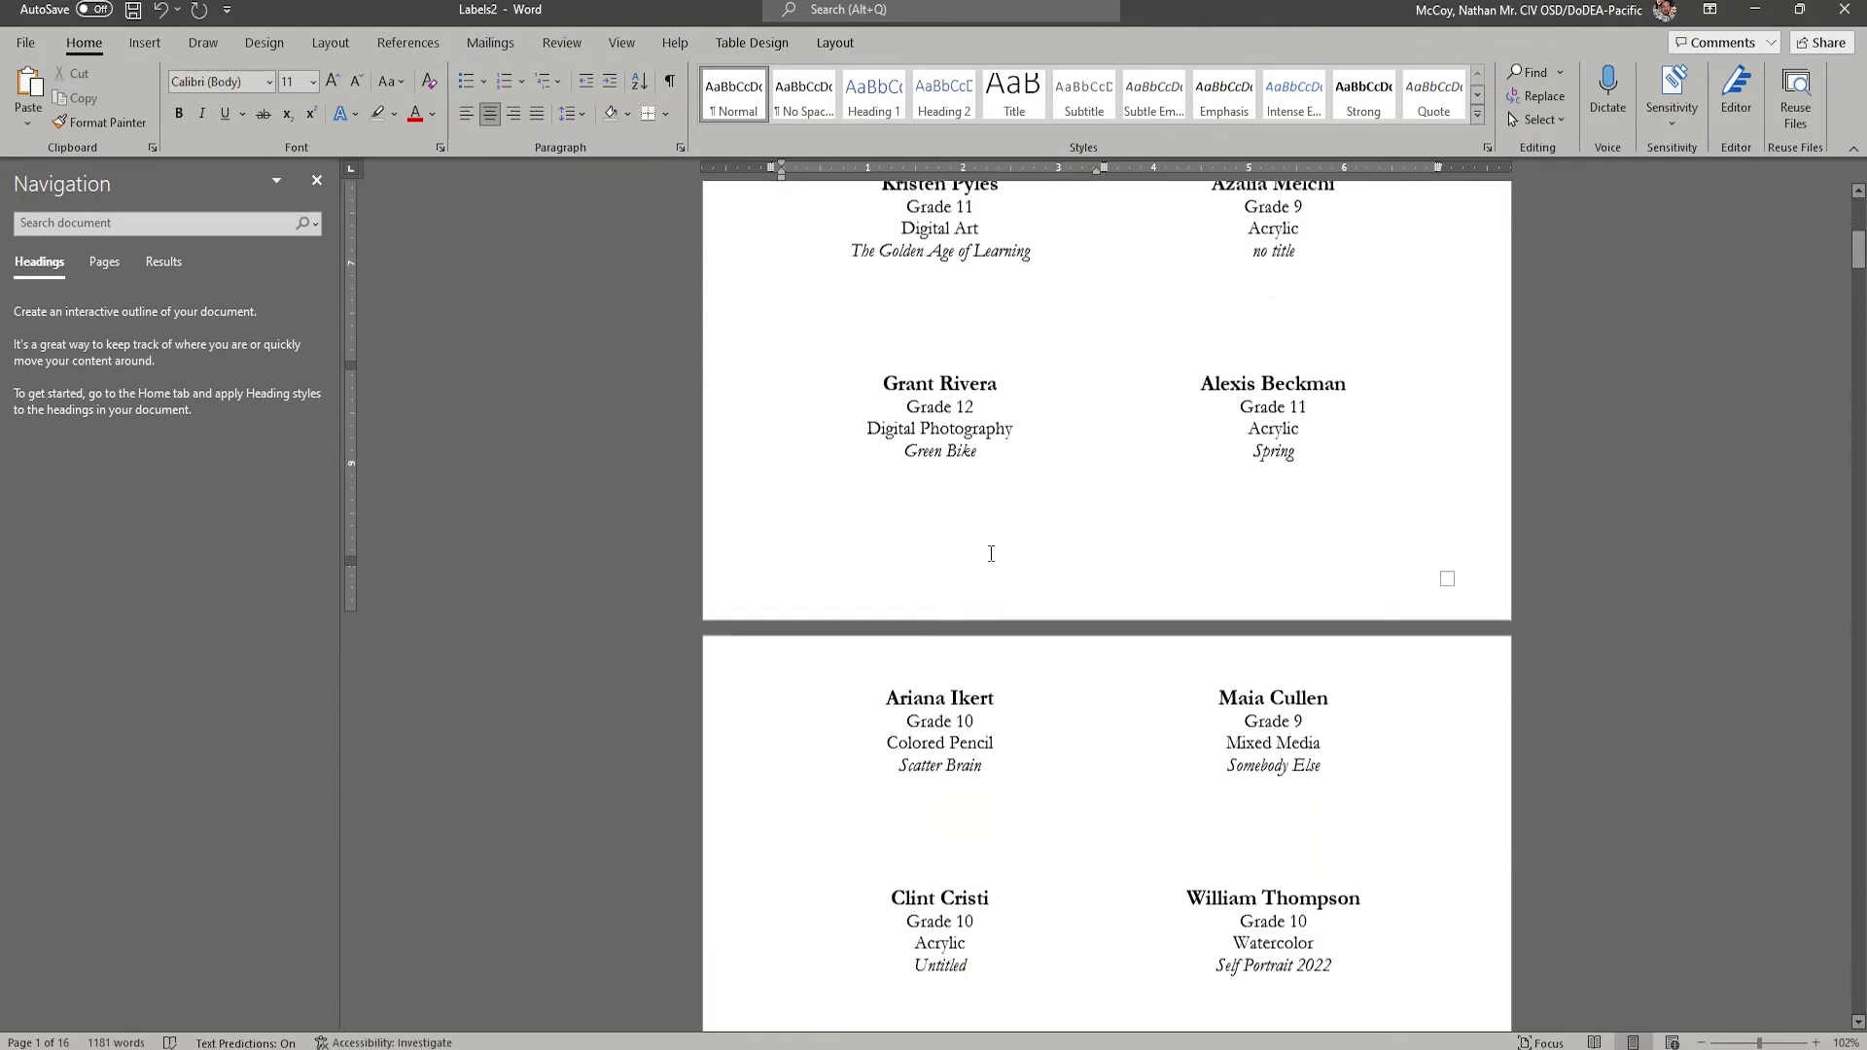
drag(1858, 248, 1858, 681)
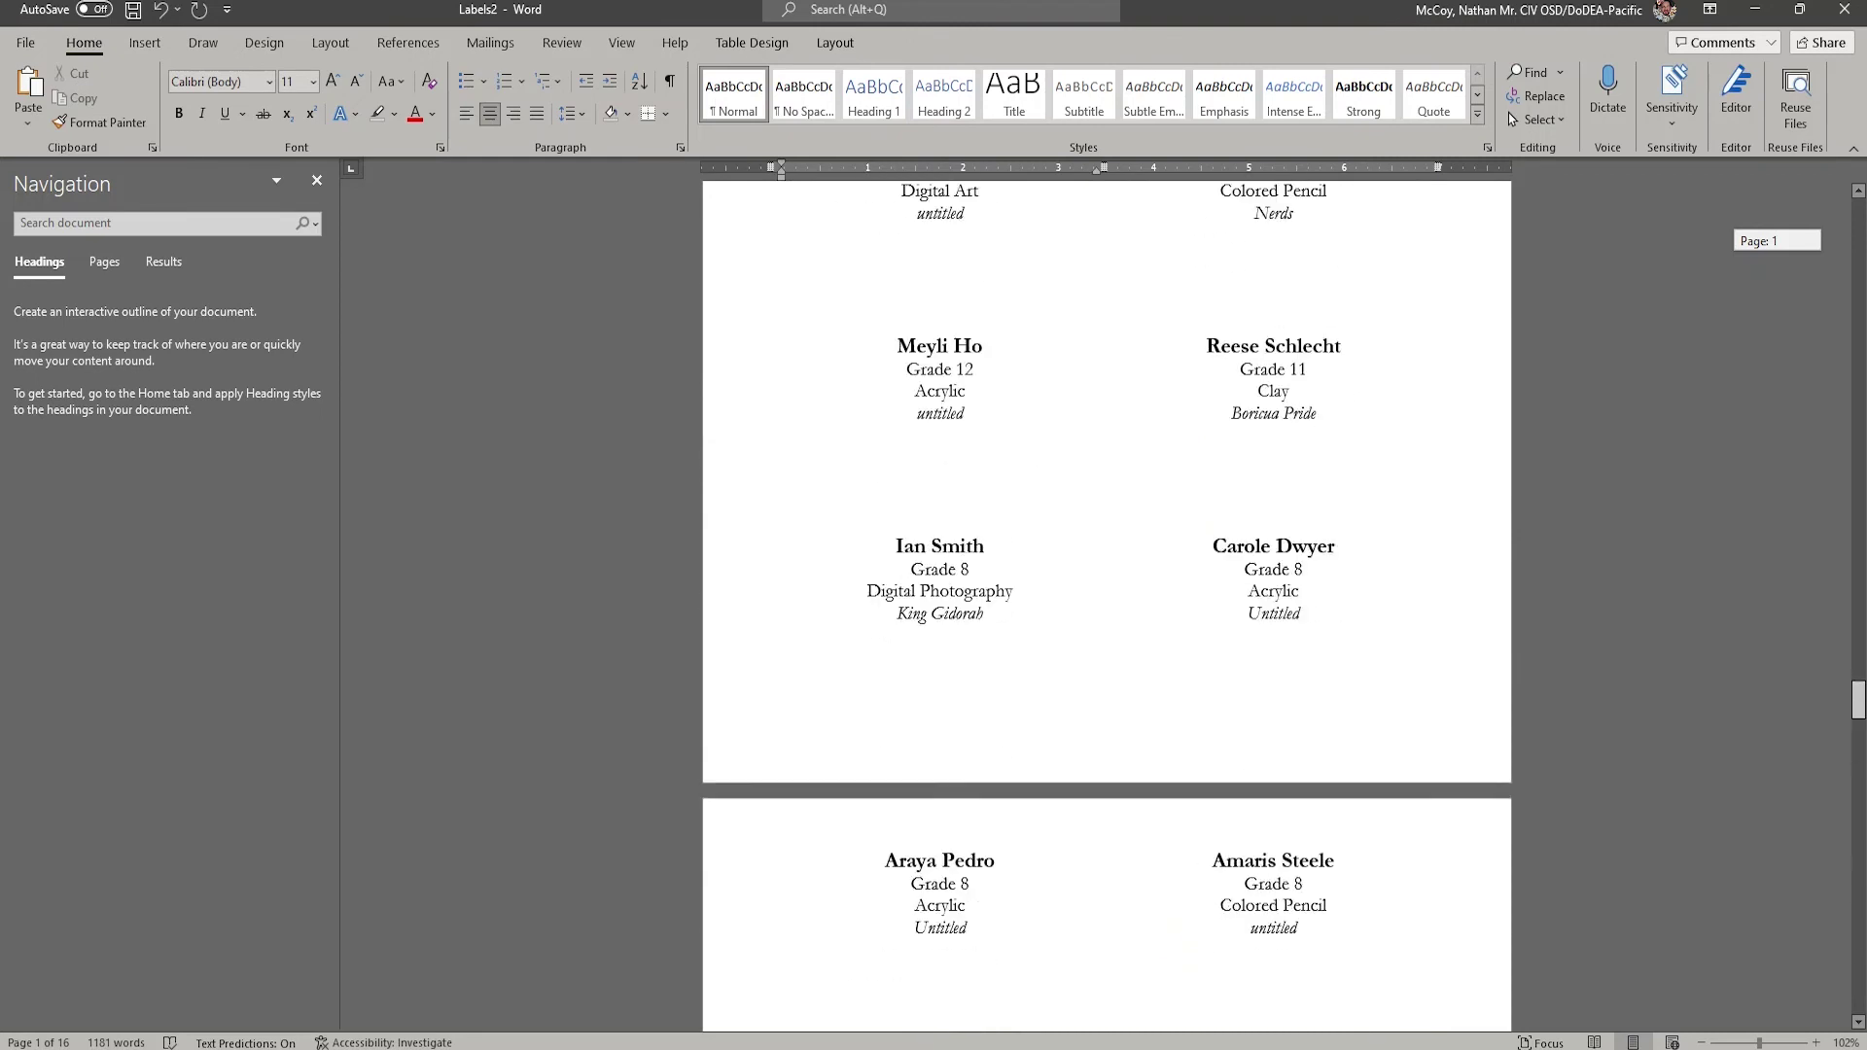
drag(1859, 681, 1856, 437)
drag(1856, 437, 1846, 254)
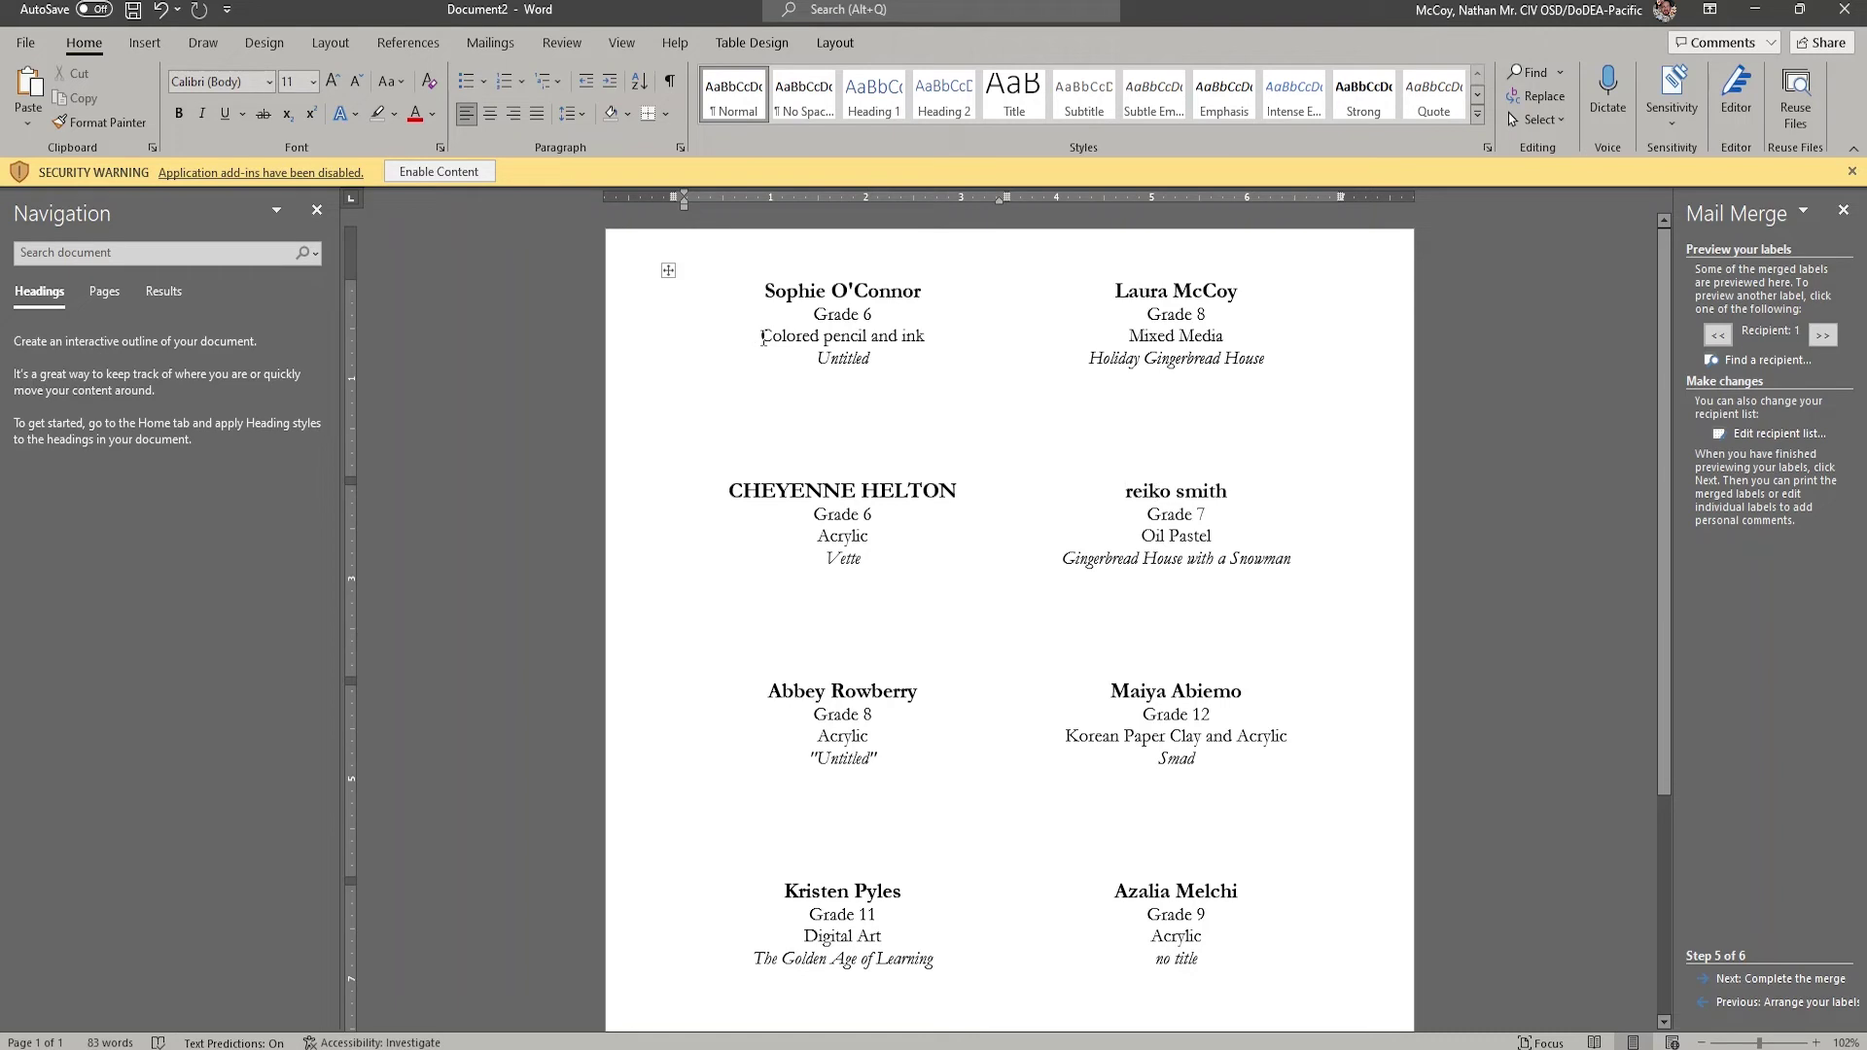
drag(762, 336, 931, 339)
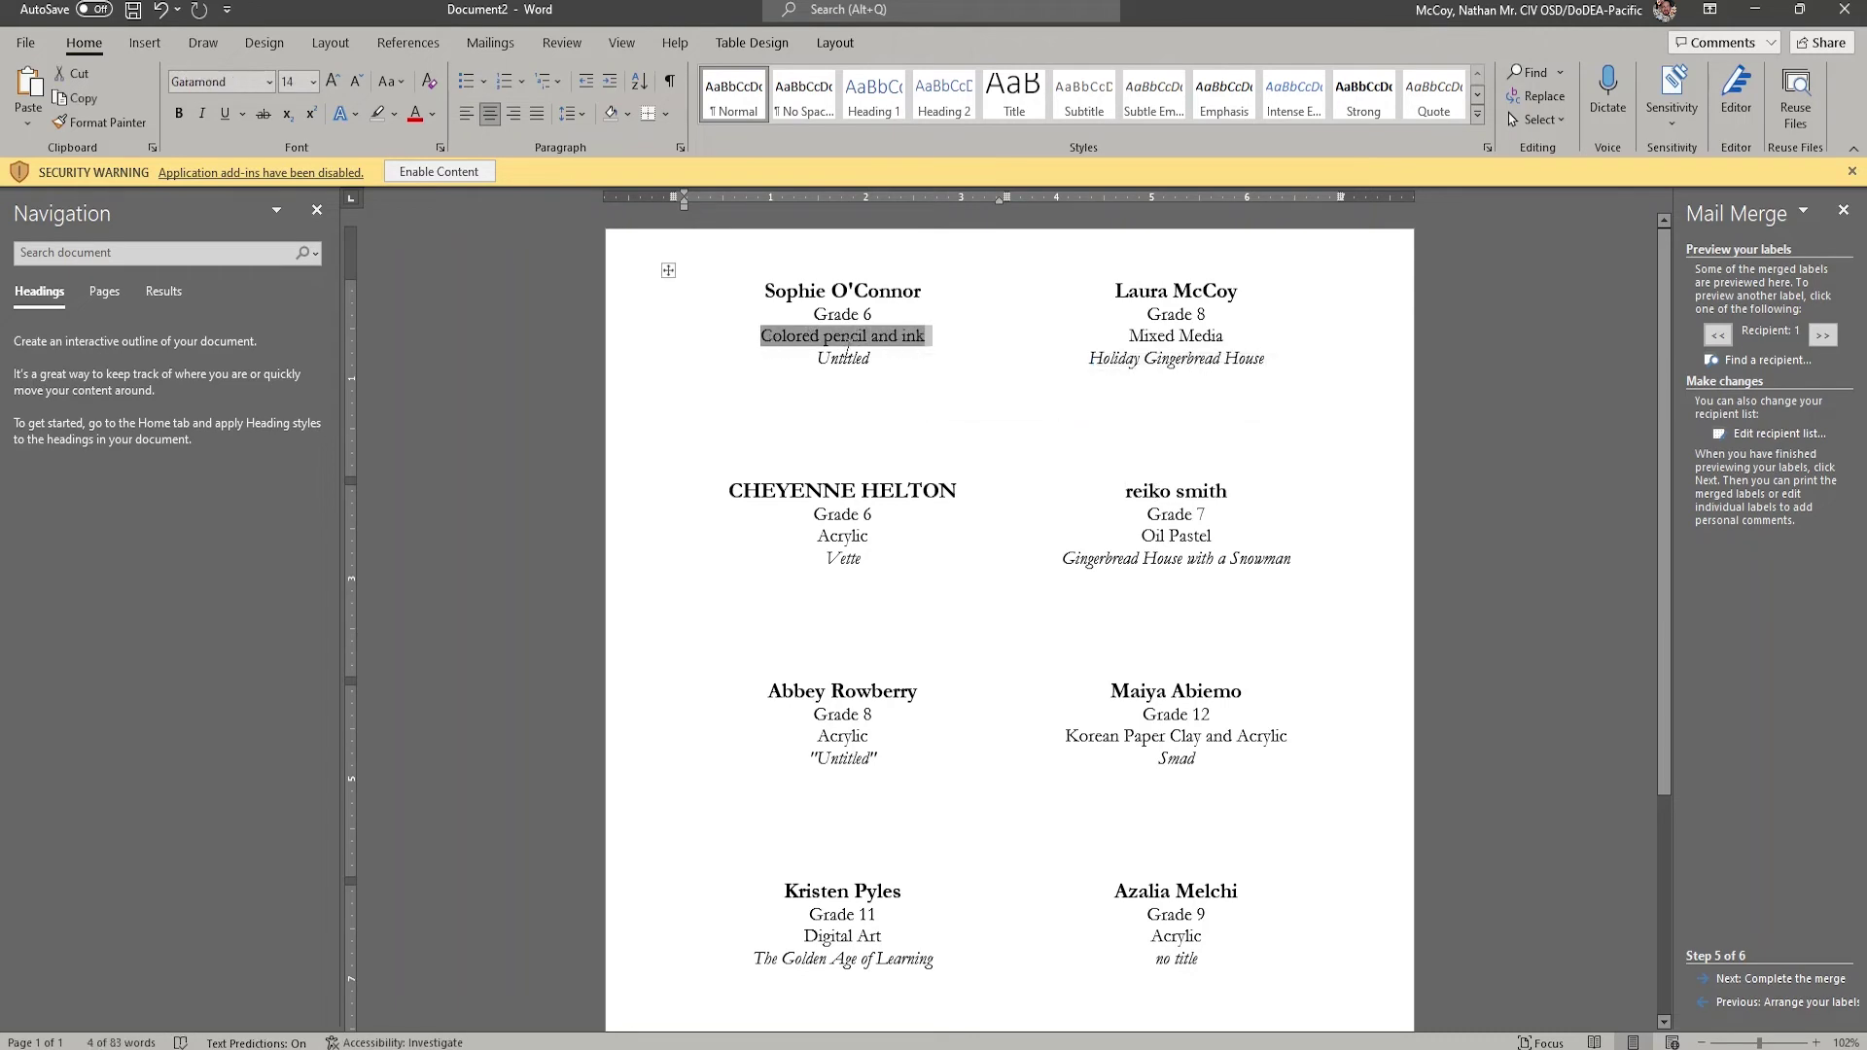
click(949, 442)
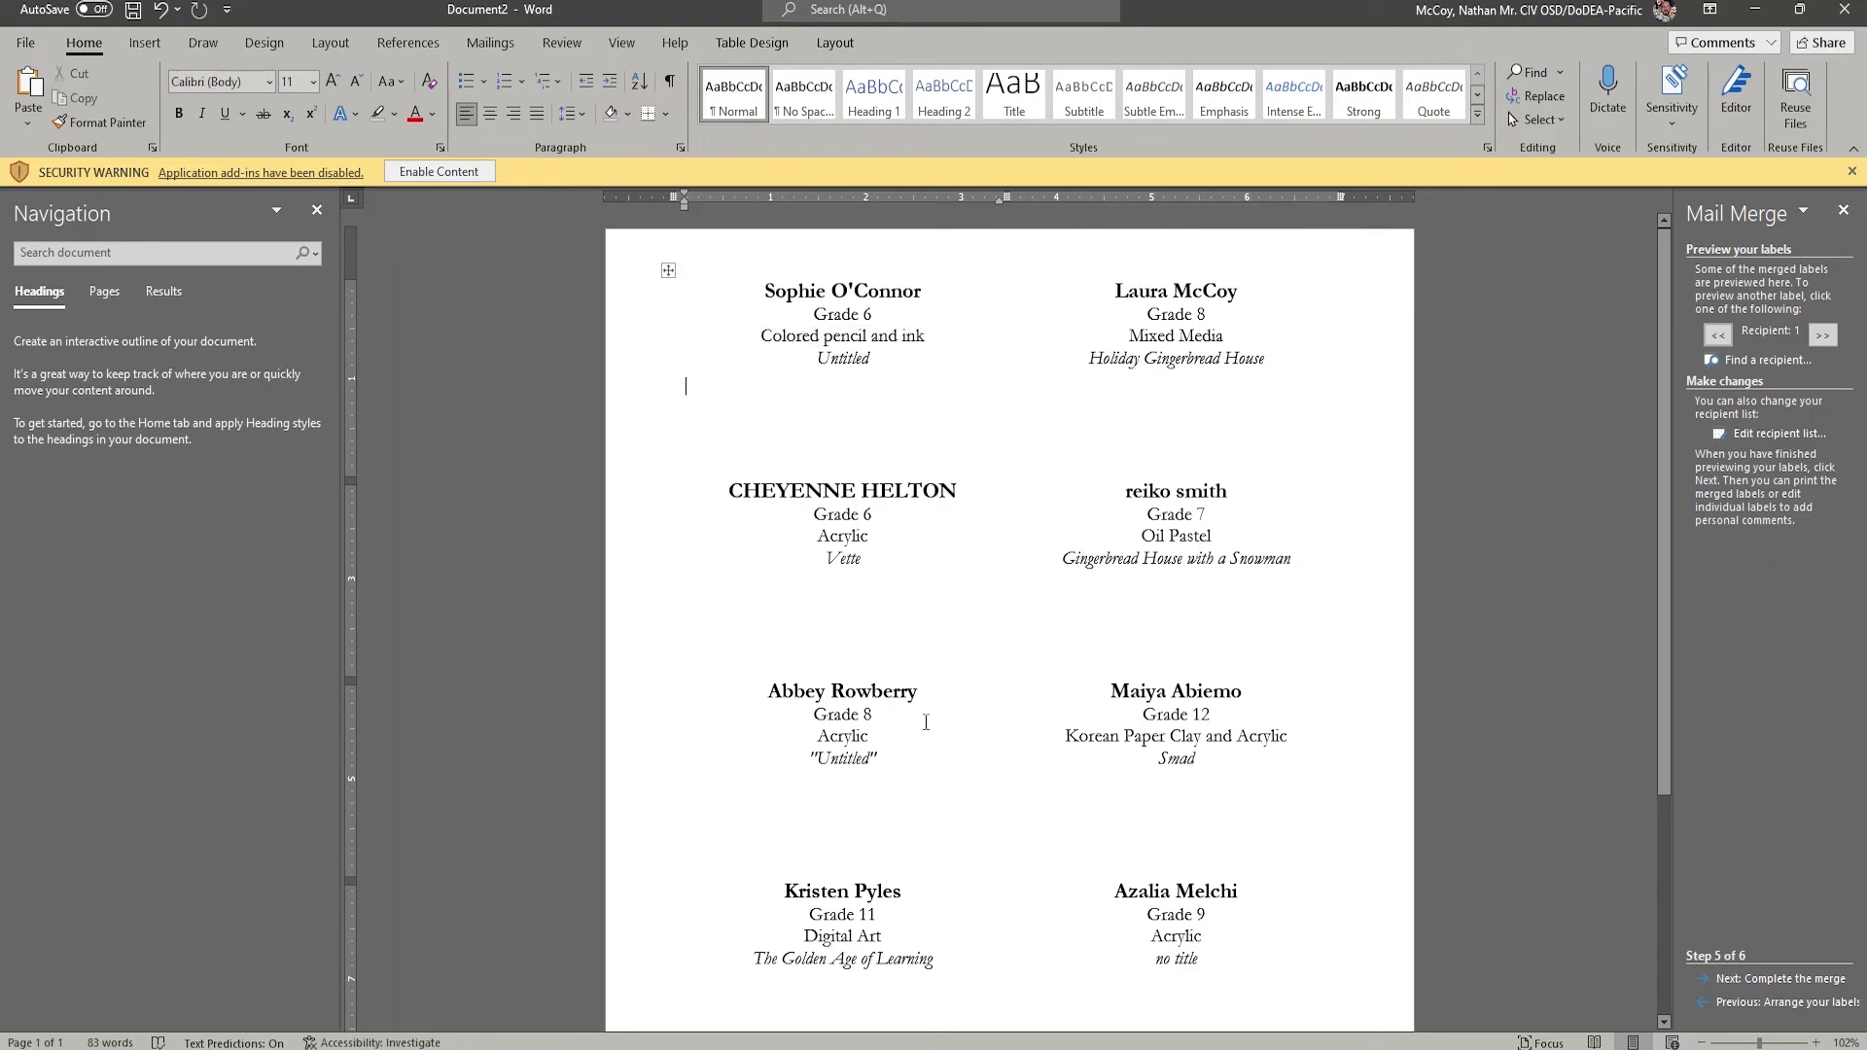
triple_click(872, 757)
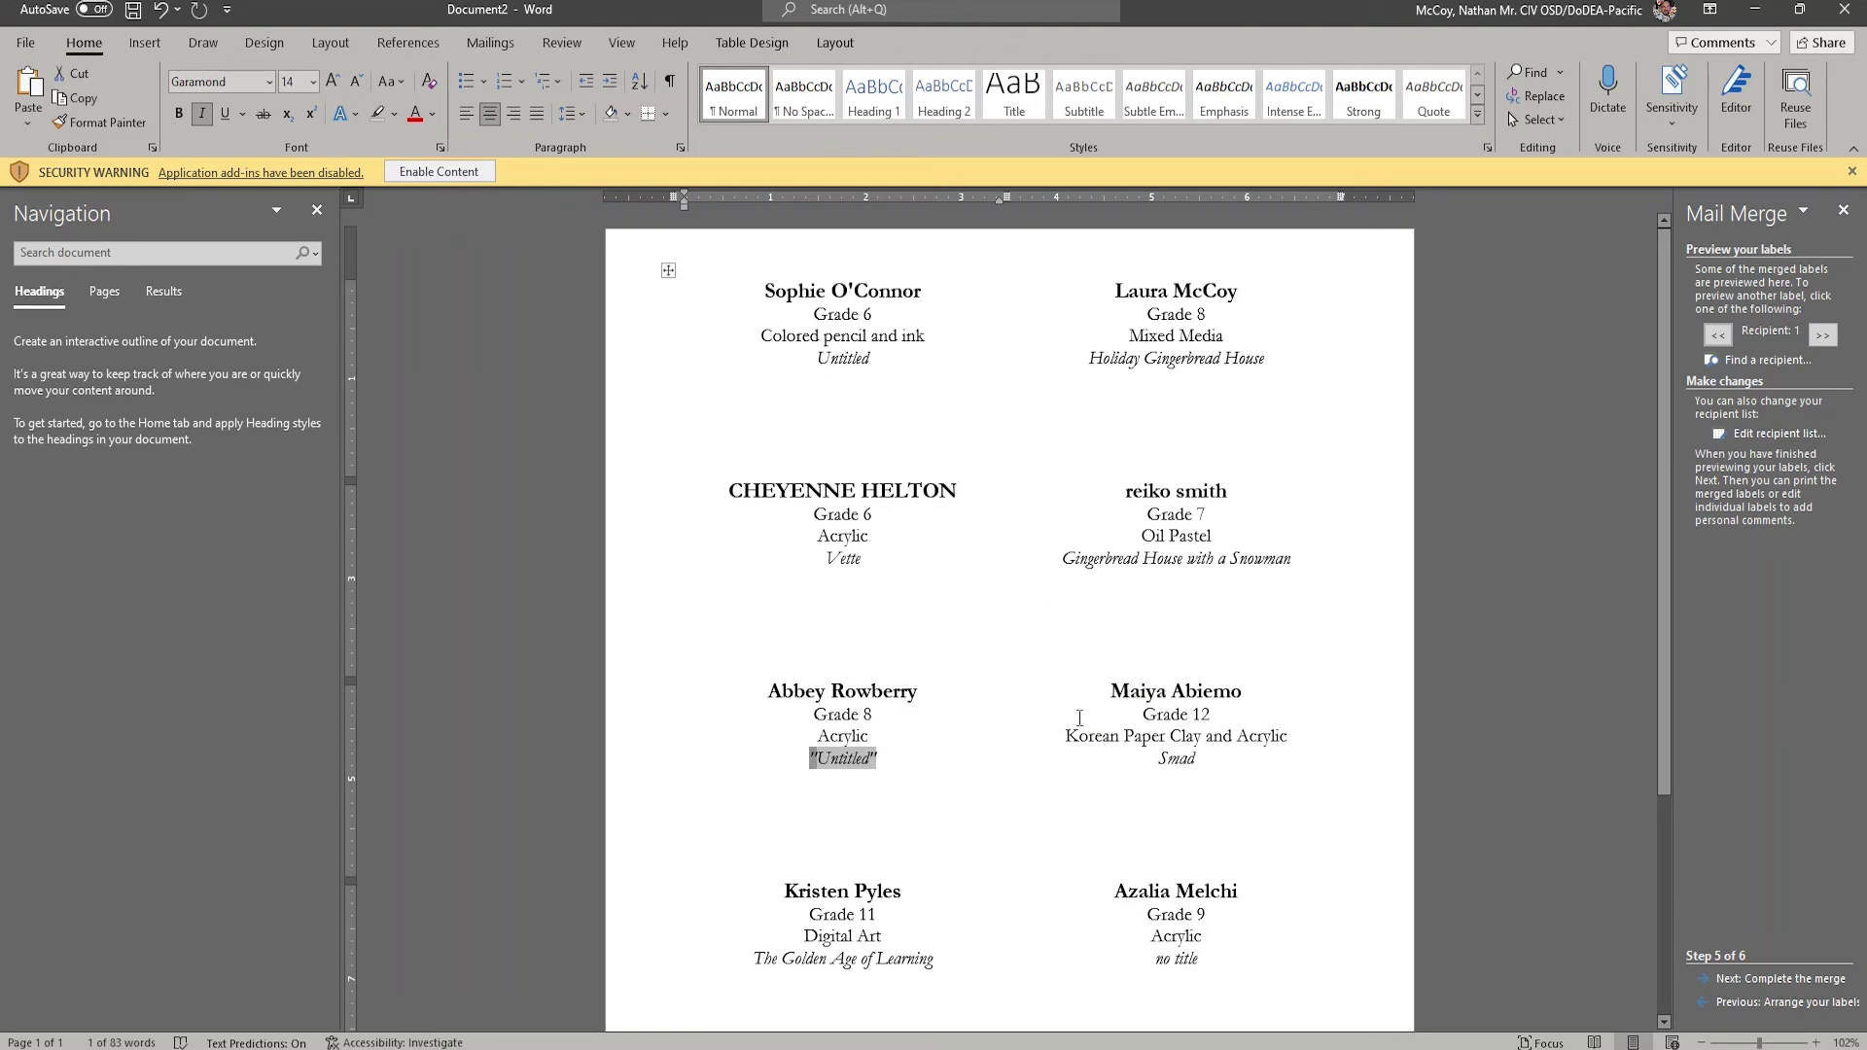
drag(1209, 958, 1153, 959)
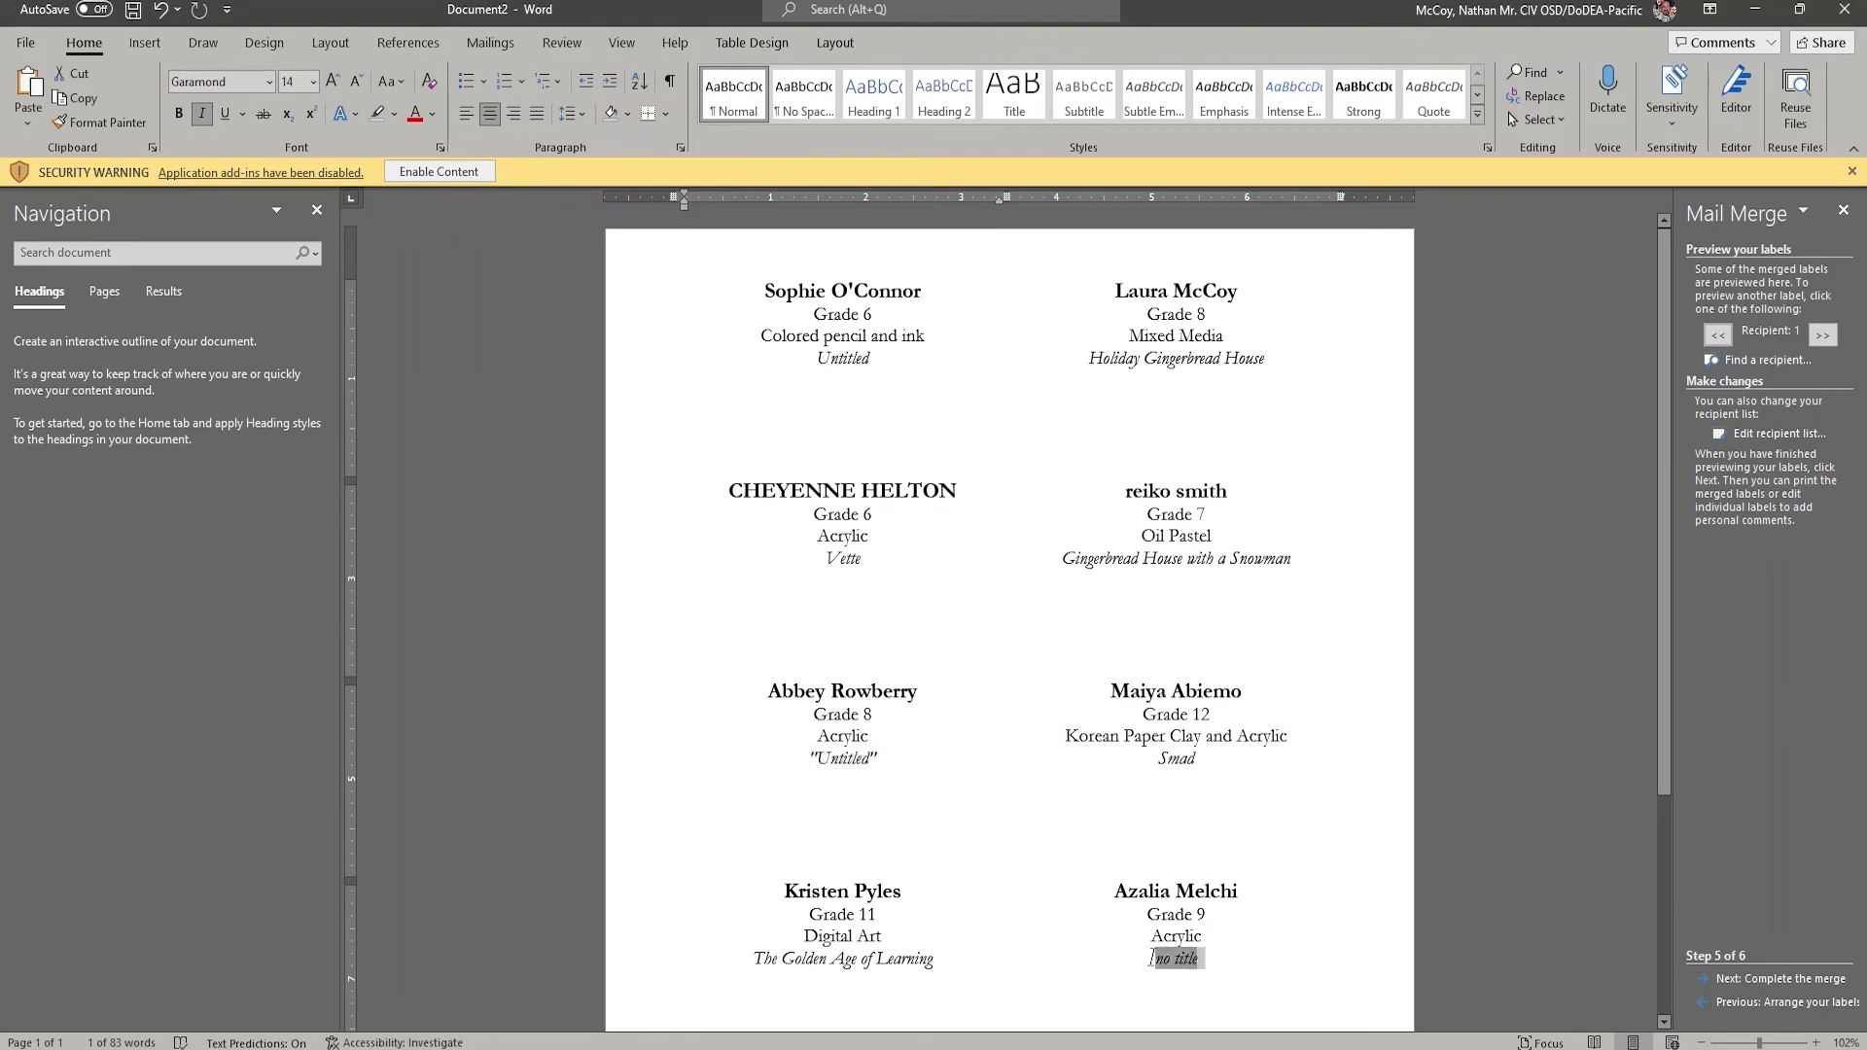
click(1002, 836)
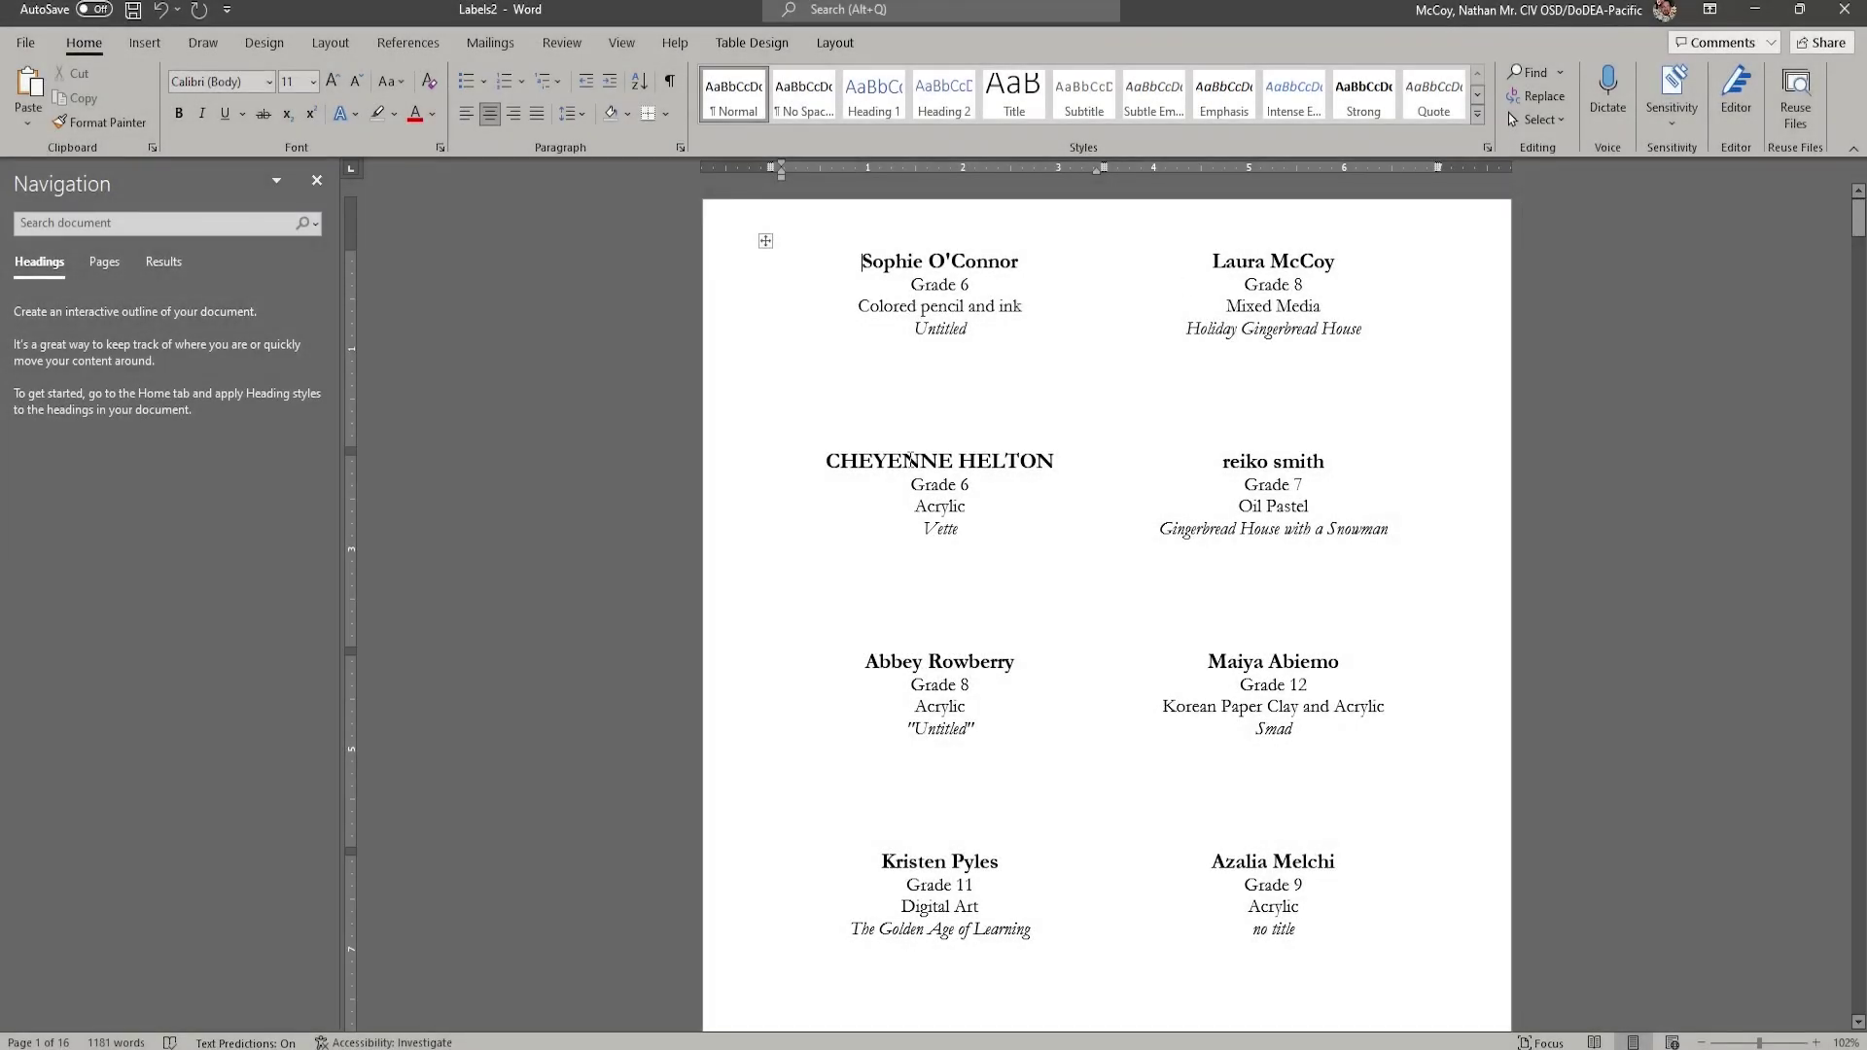
Step: Delete the opening and closing quotation marks around Untitled in the third-row left label
double_click(909, 461)
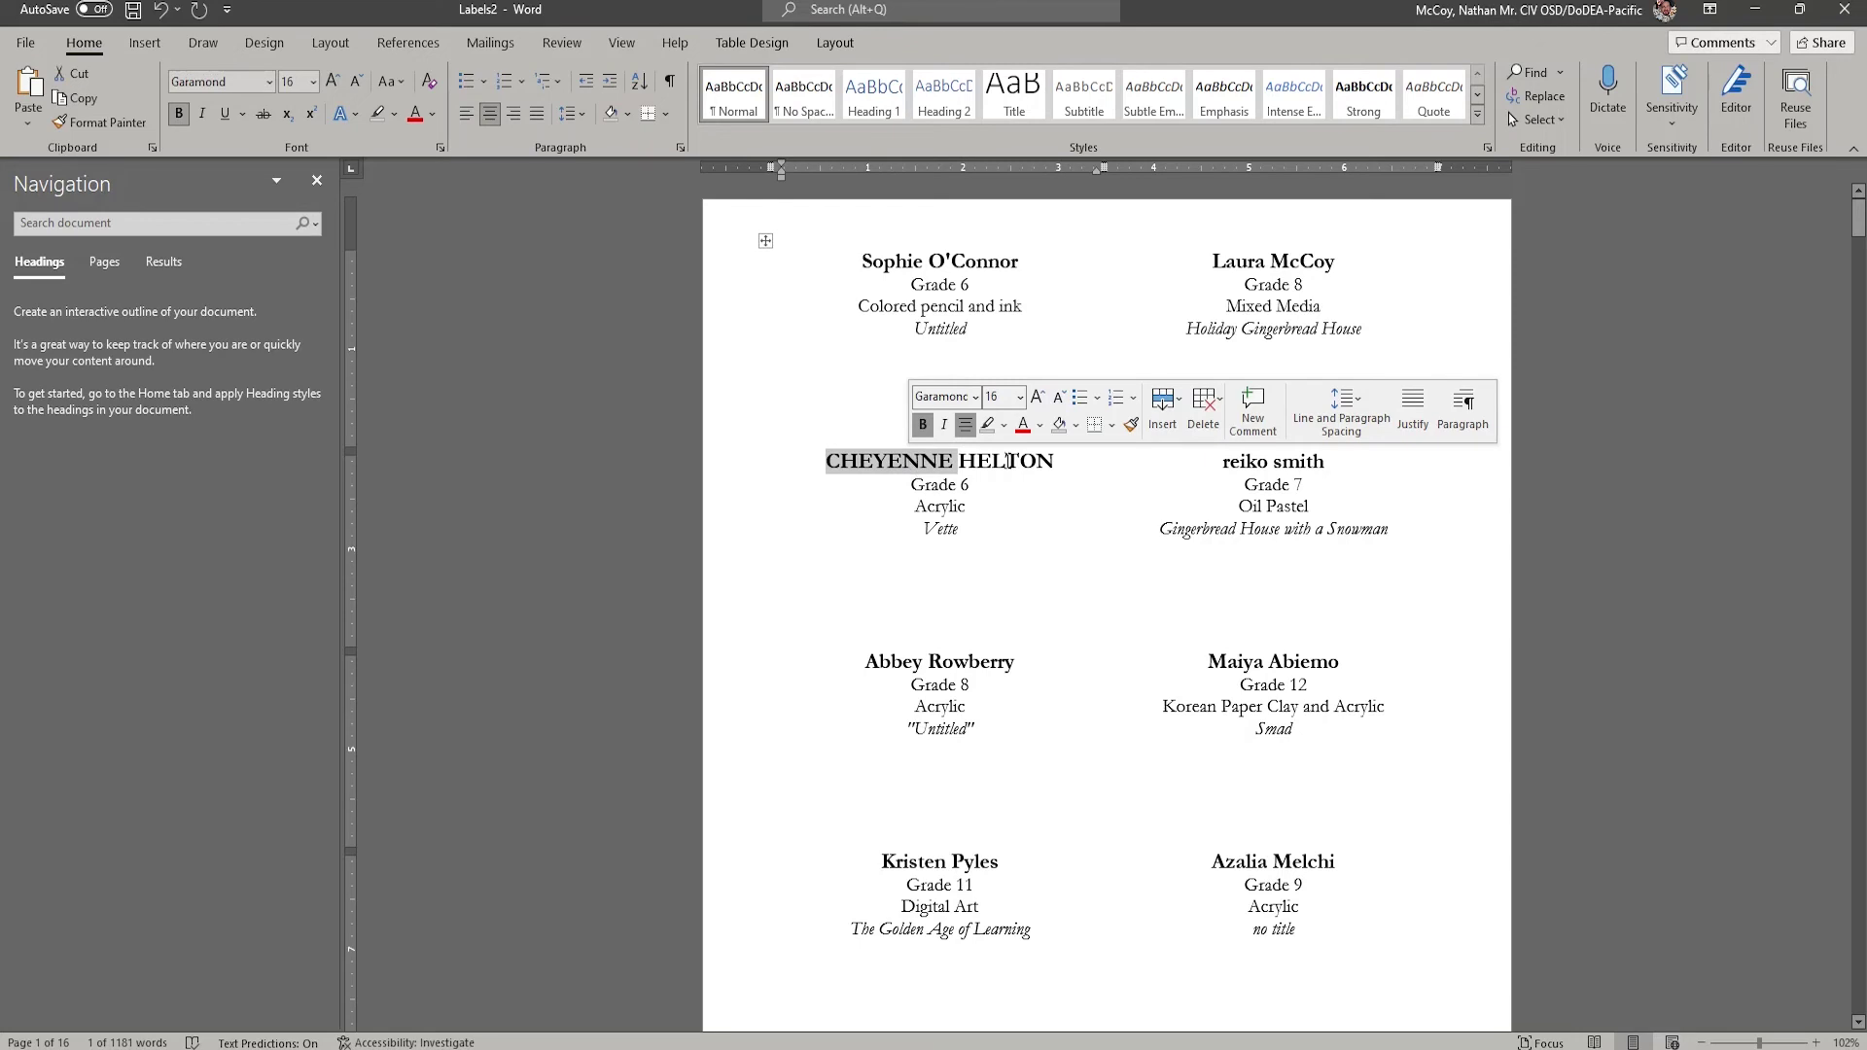
double_click(1296, 463)
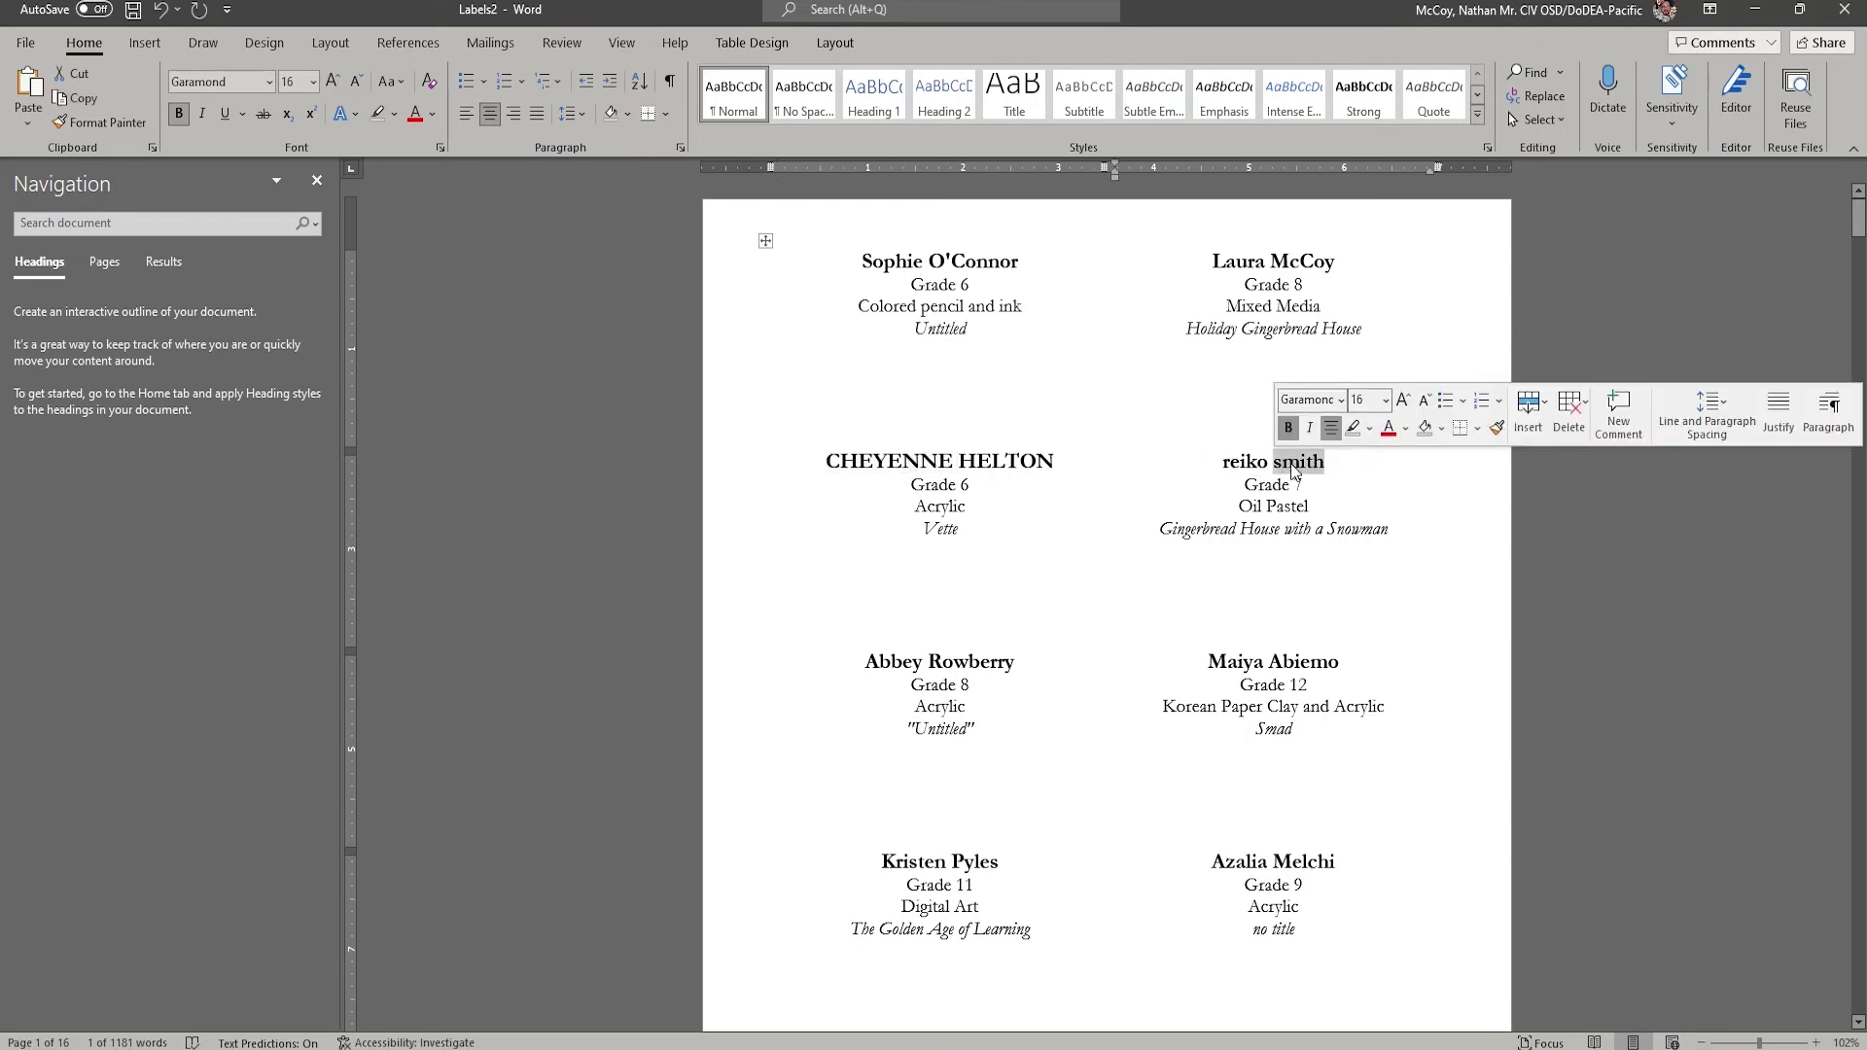
click(988, 729)
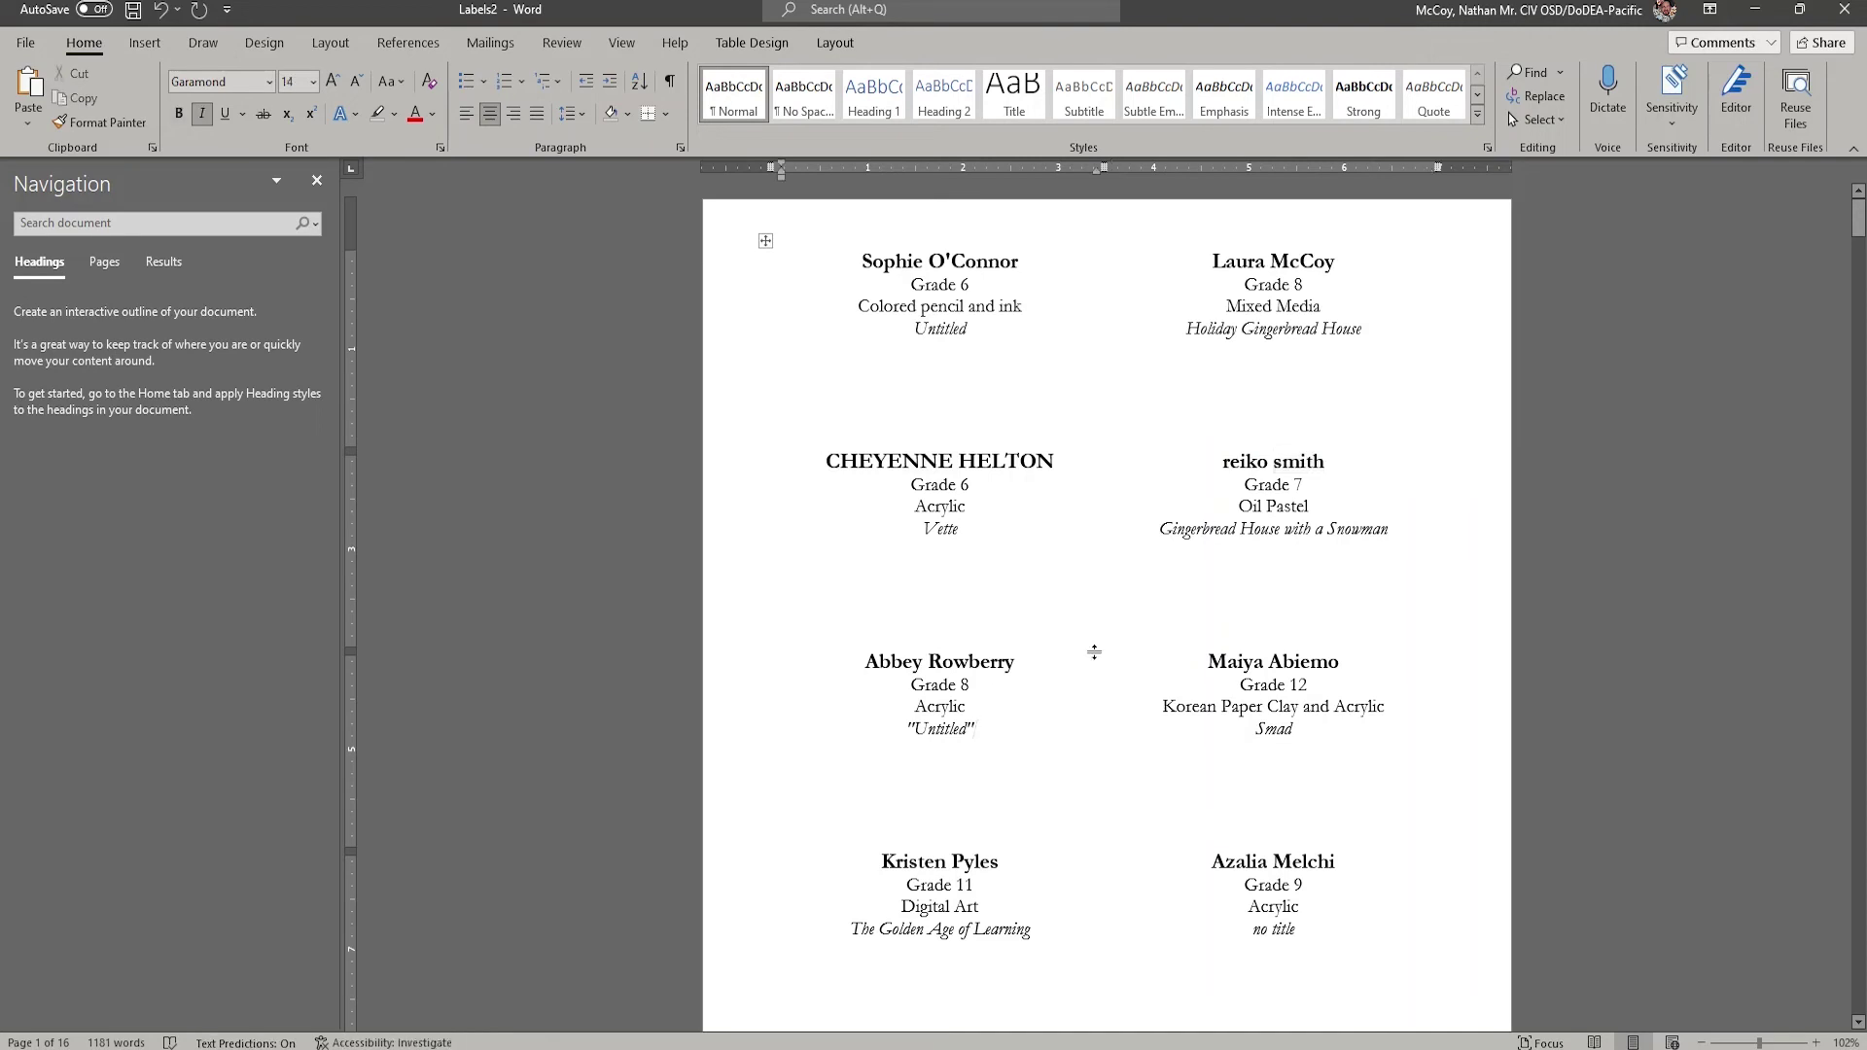
key(BackSpace)
click(913, 729)
key(Delete)
Step: Search the document for the double quotation mark and step through its matches
key(ctrl+f)
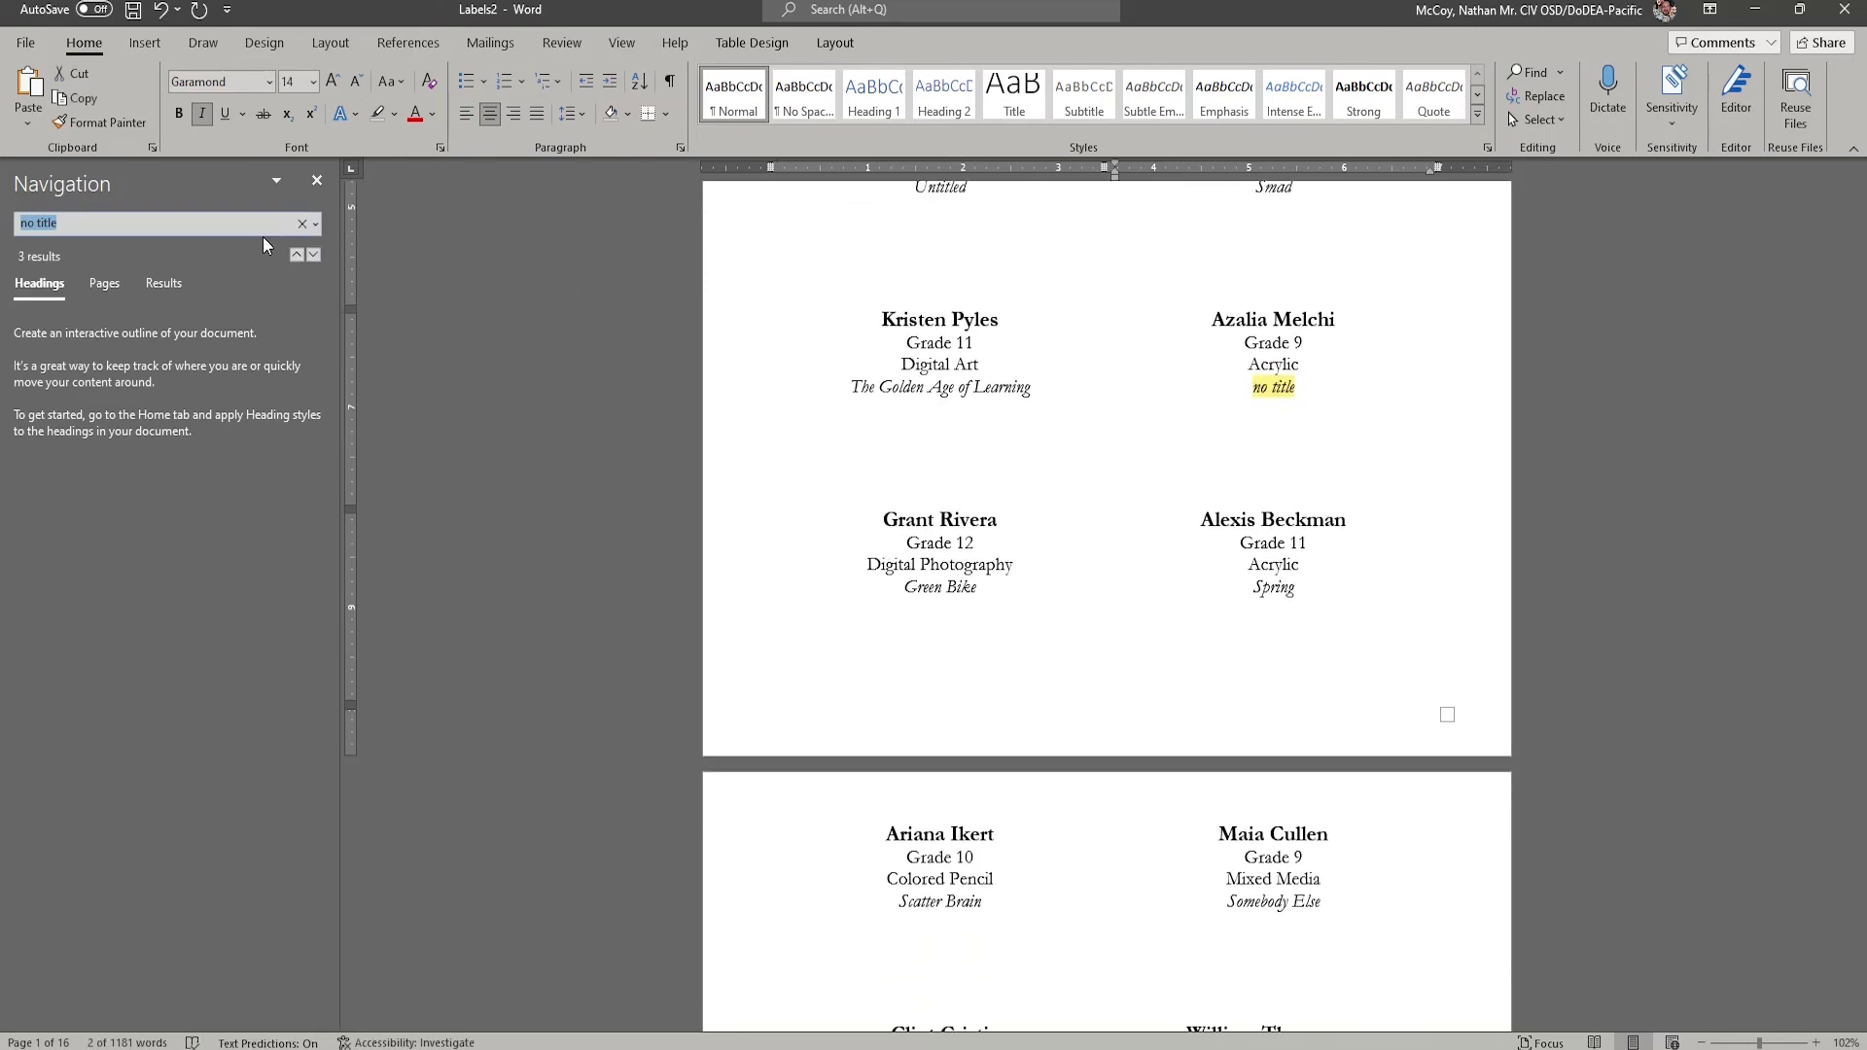
text(")
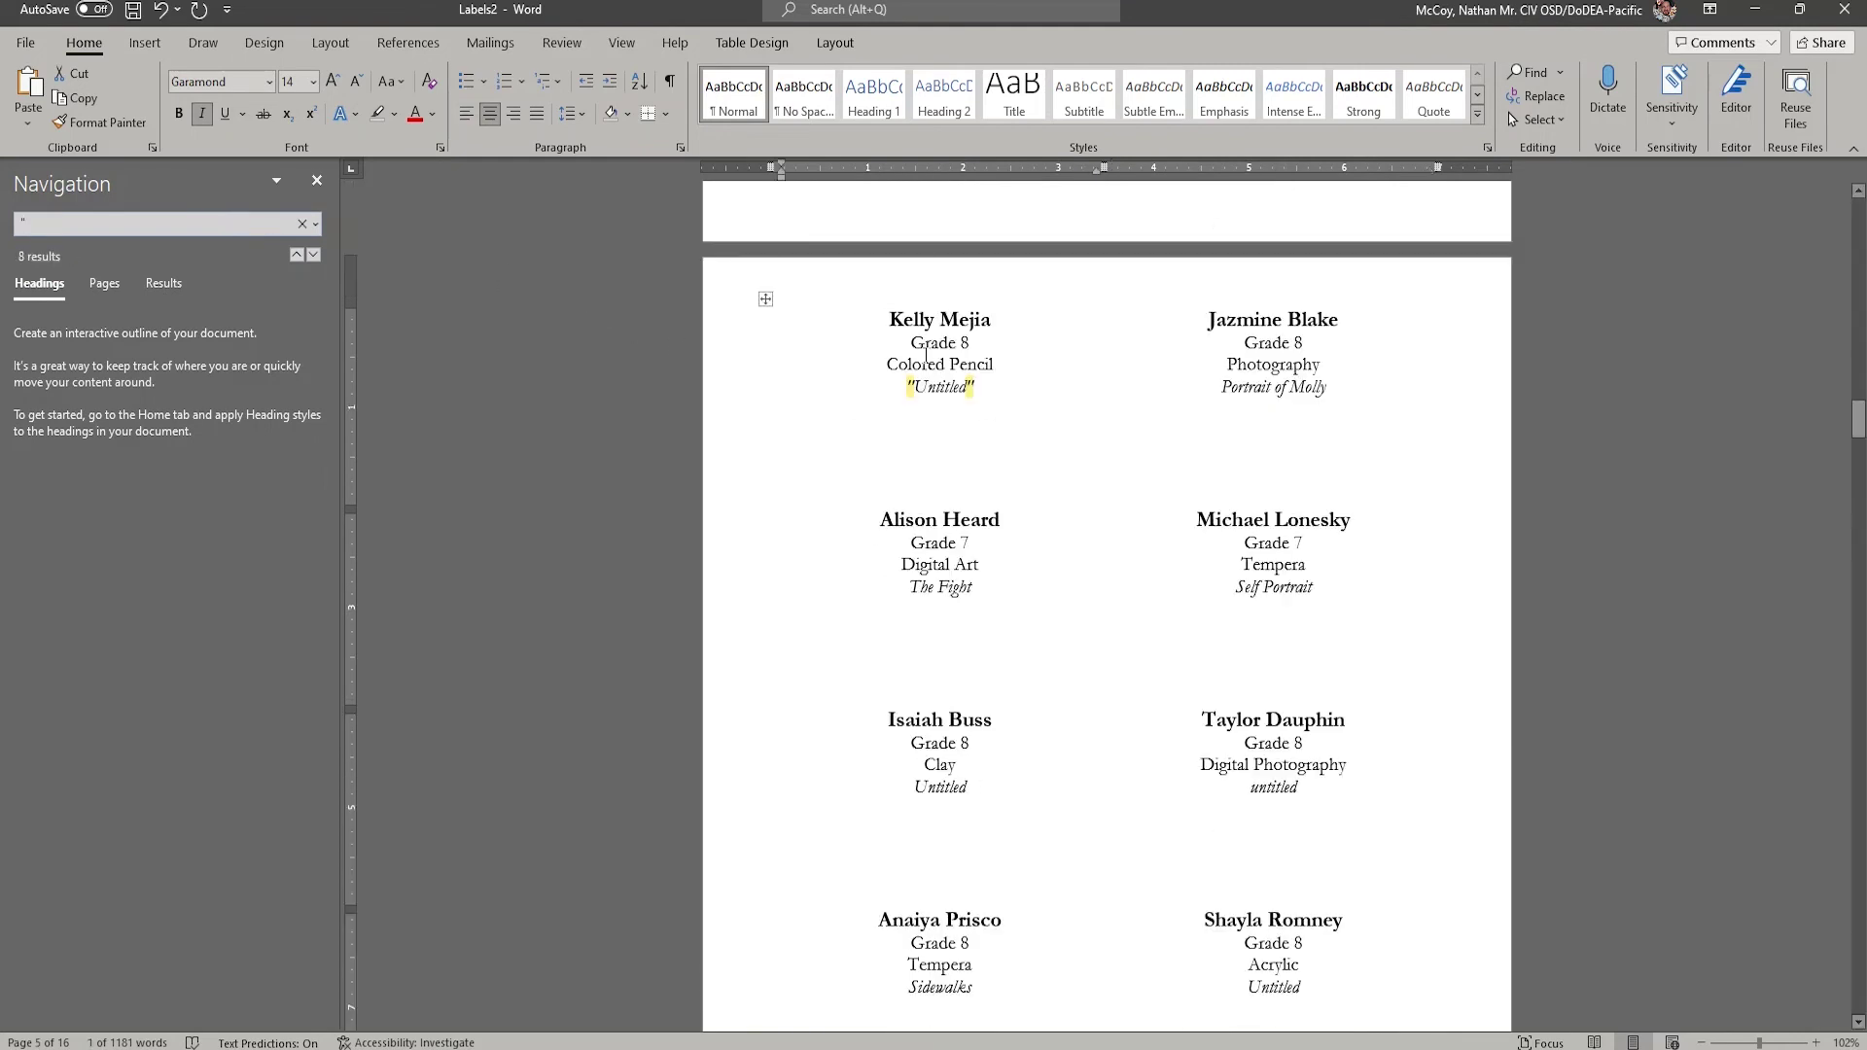
click(312, 255)
click(312, 255)
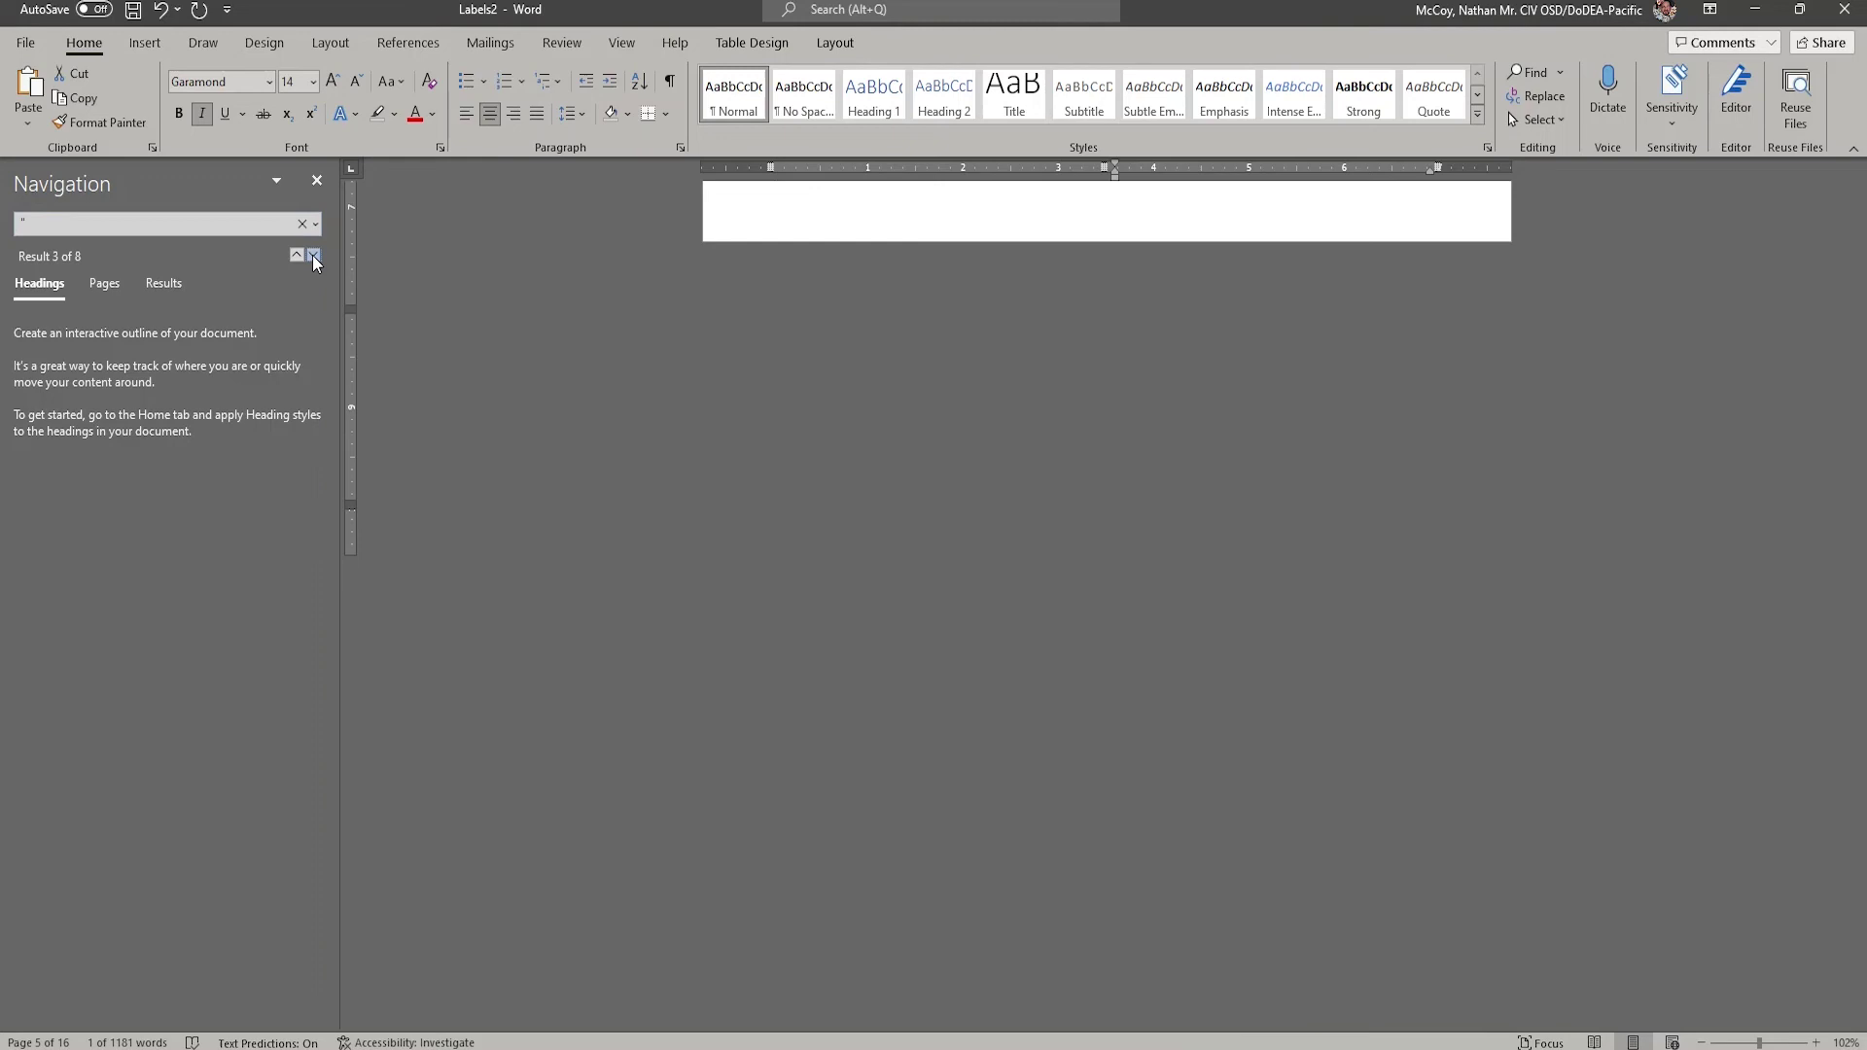
click(313, 255)
click(312, 255)
click(312, 255)
click(312, 255)
click(313, 255)
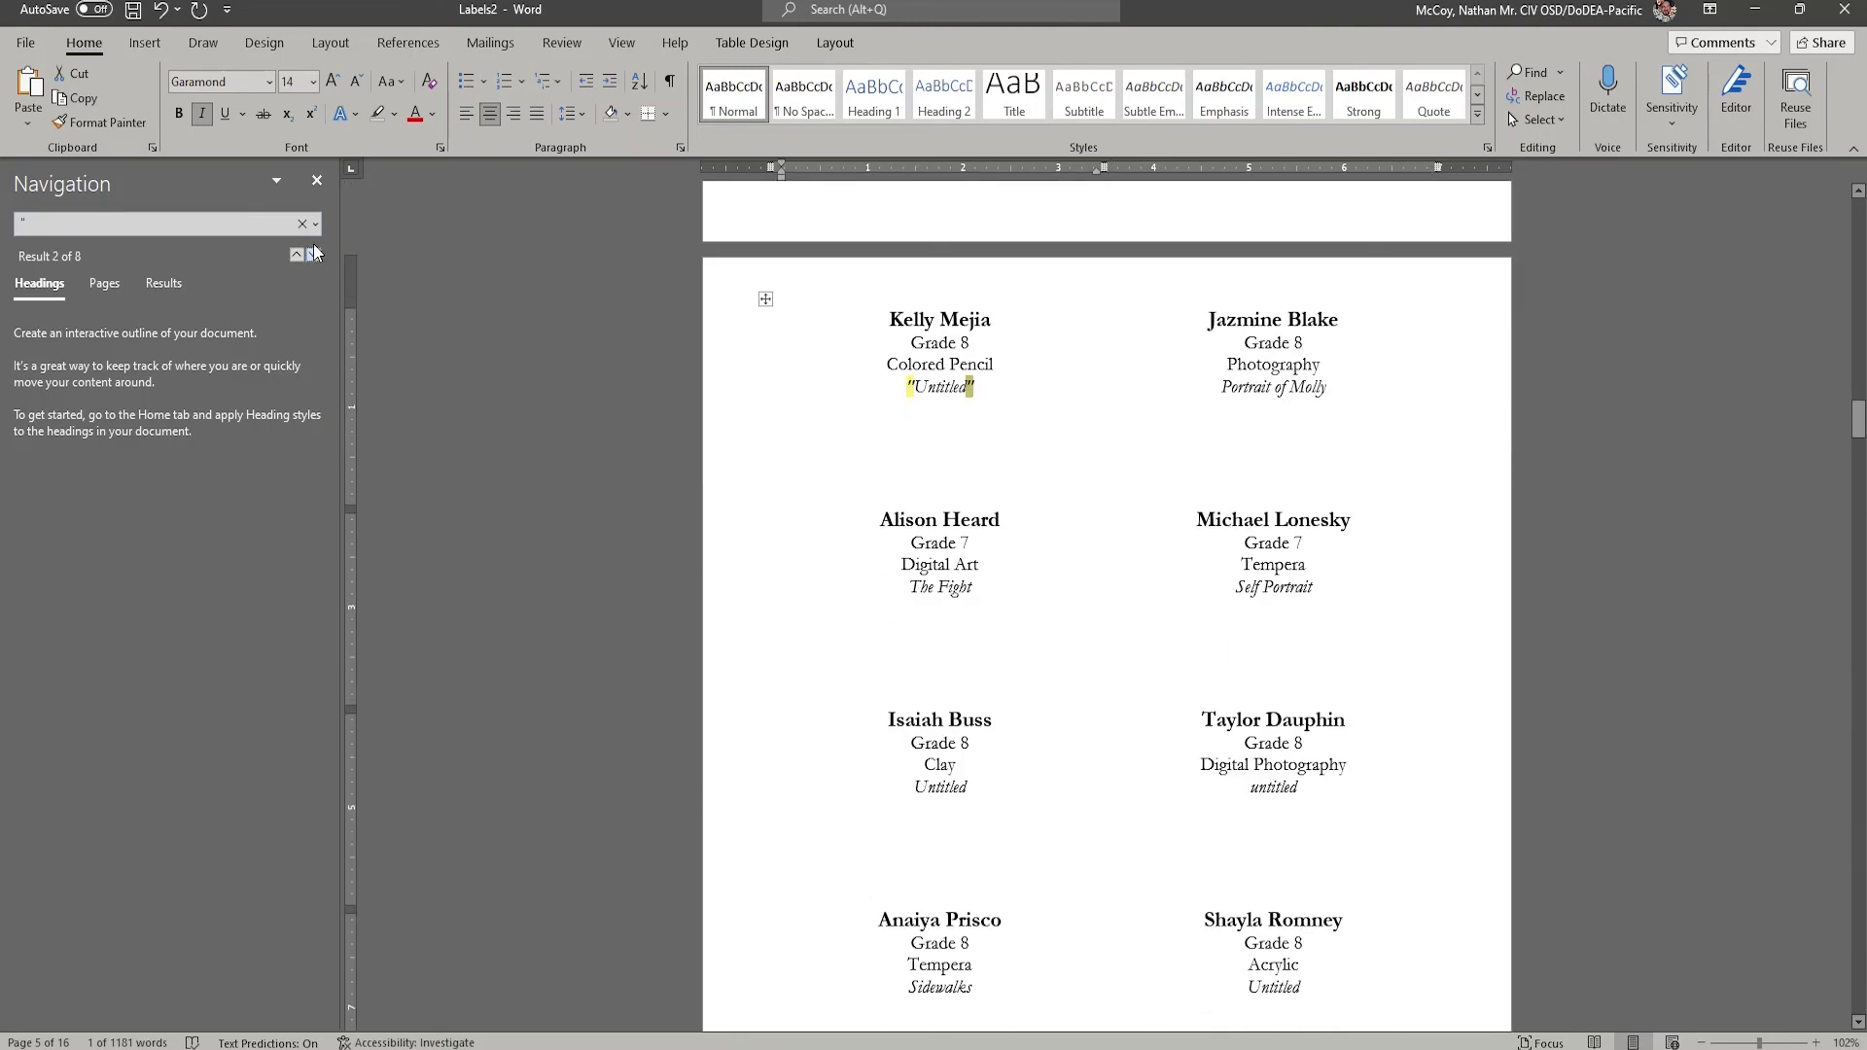
Step: Replace all quotation marks with nothing, confirming the 8 replacements
click(315, 226)
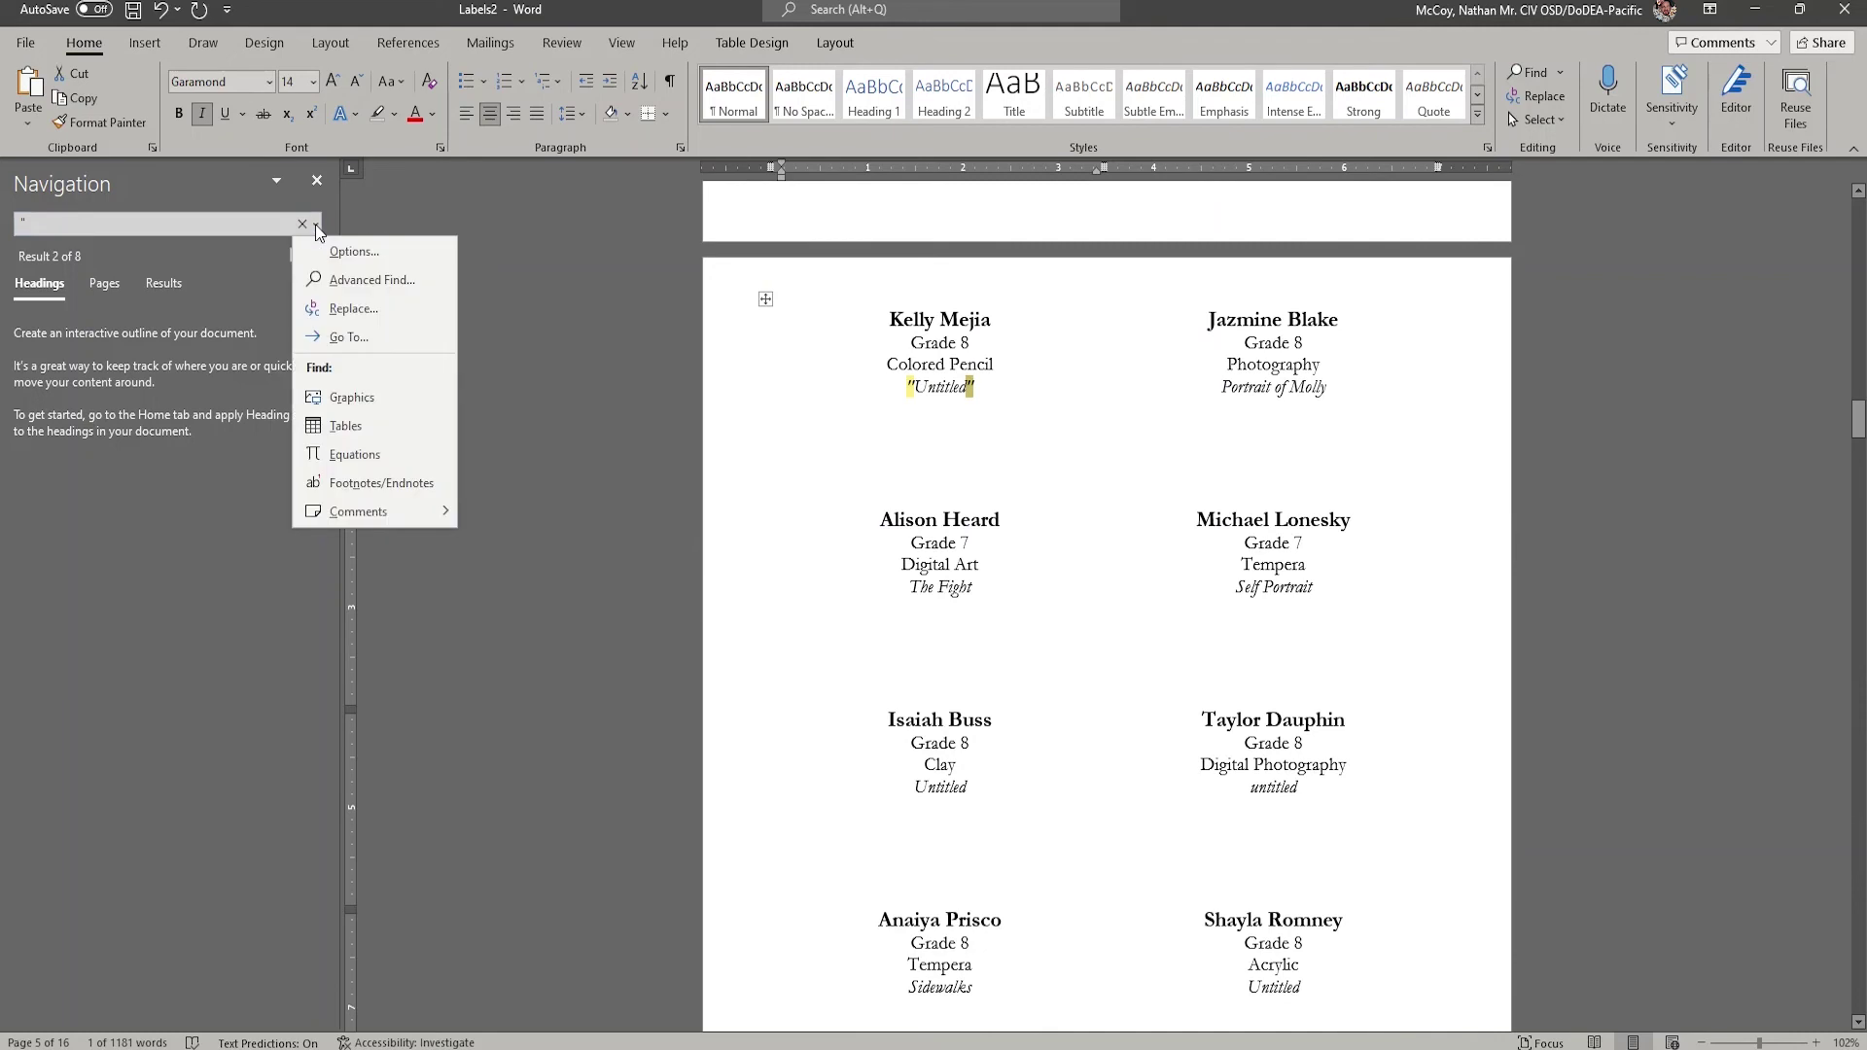
click(340, 309)
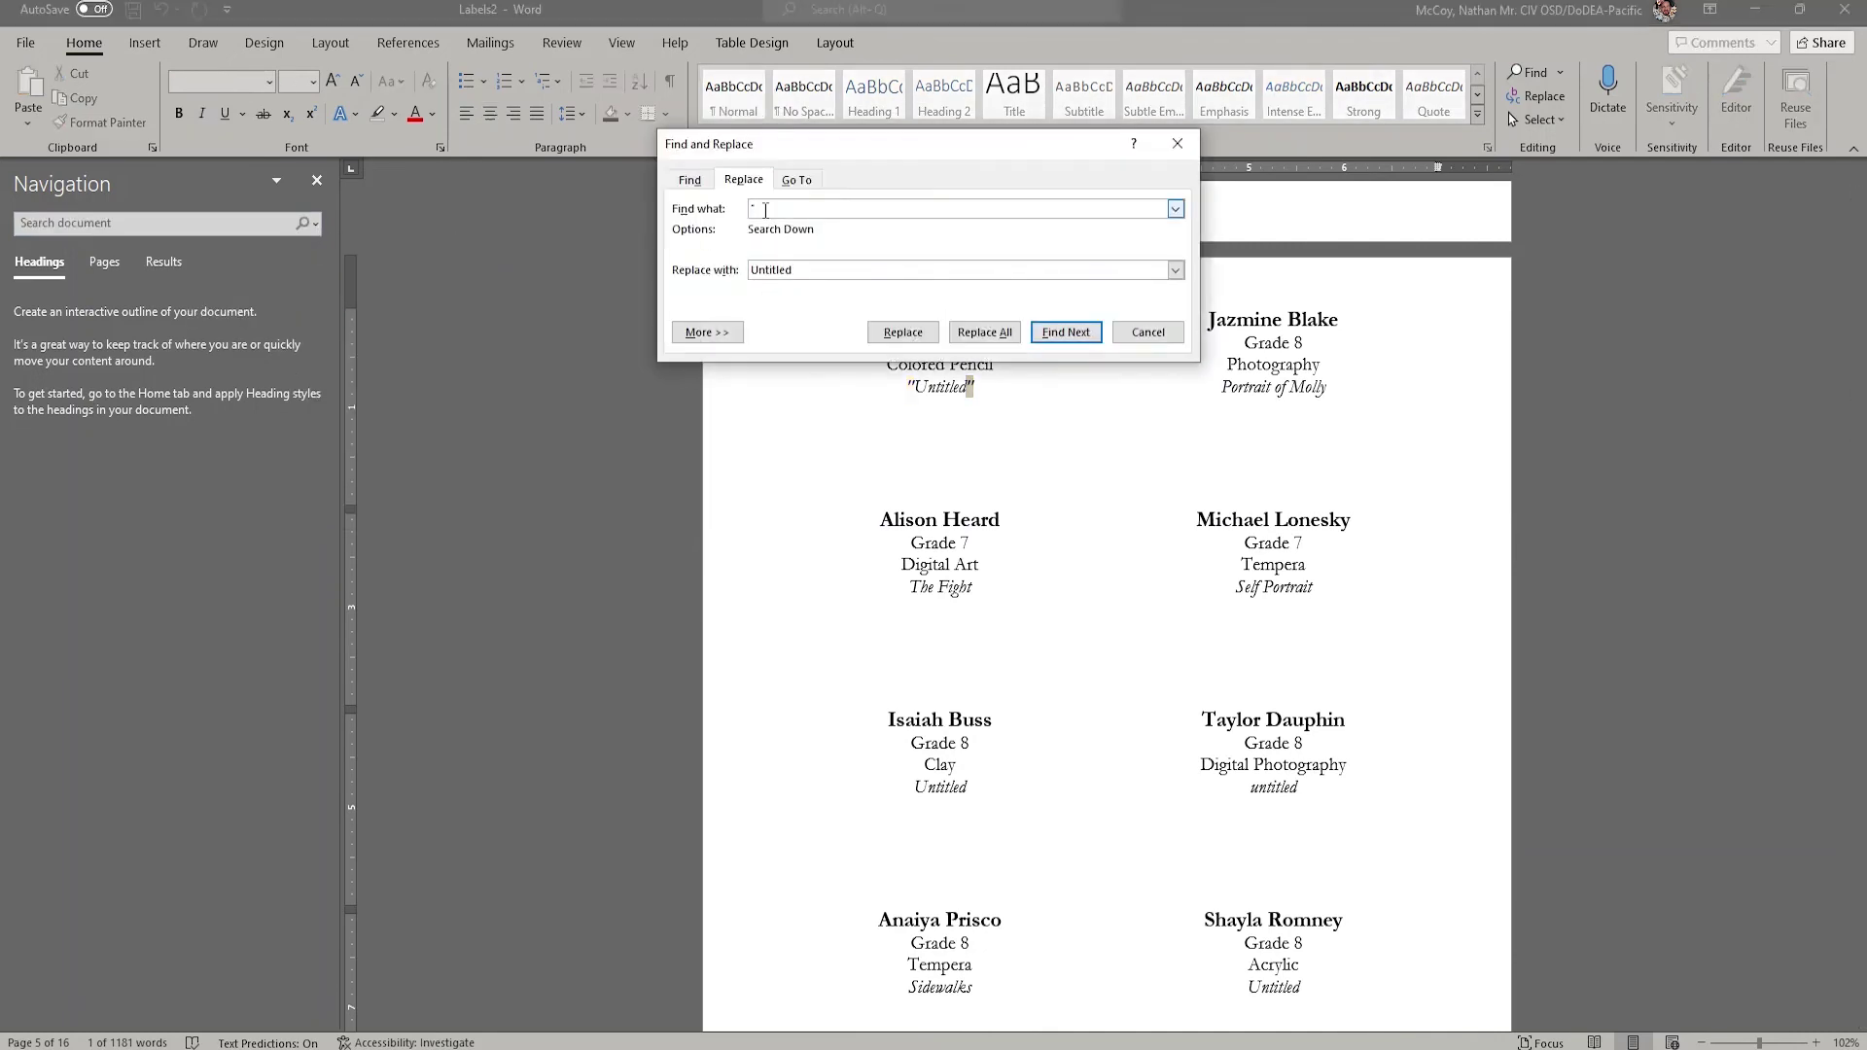
drag(795, 271, 733, 275)
key(BackSpace)
click(975, 333)
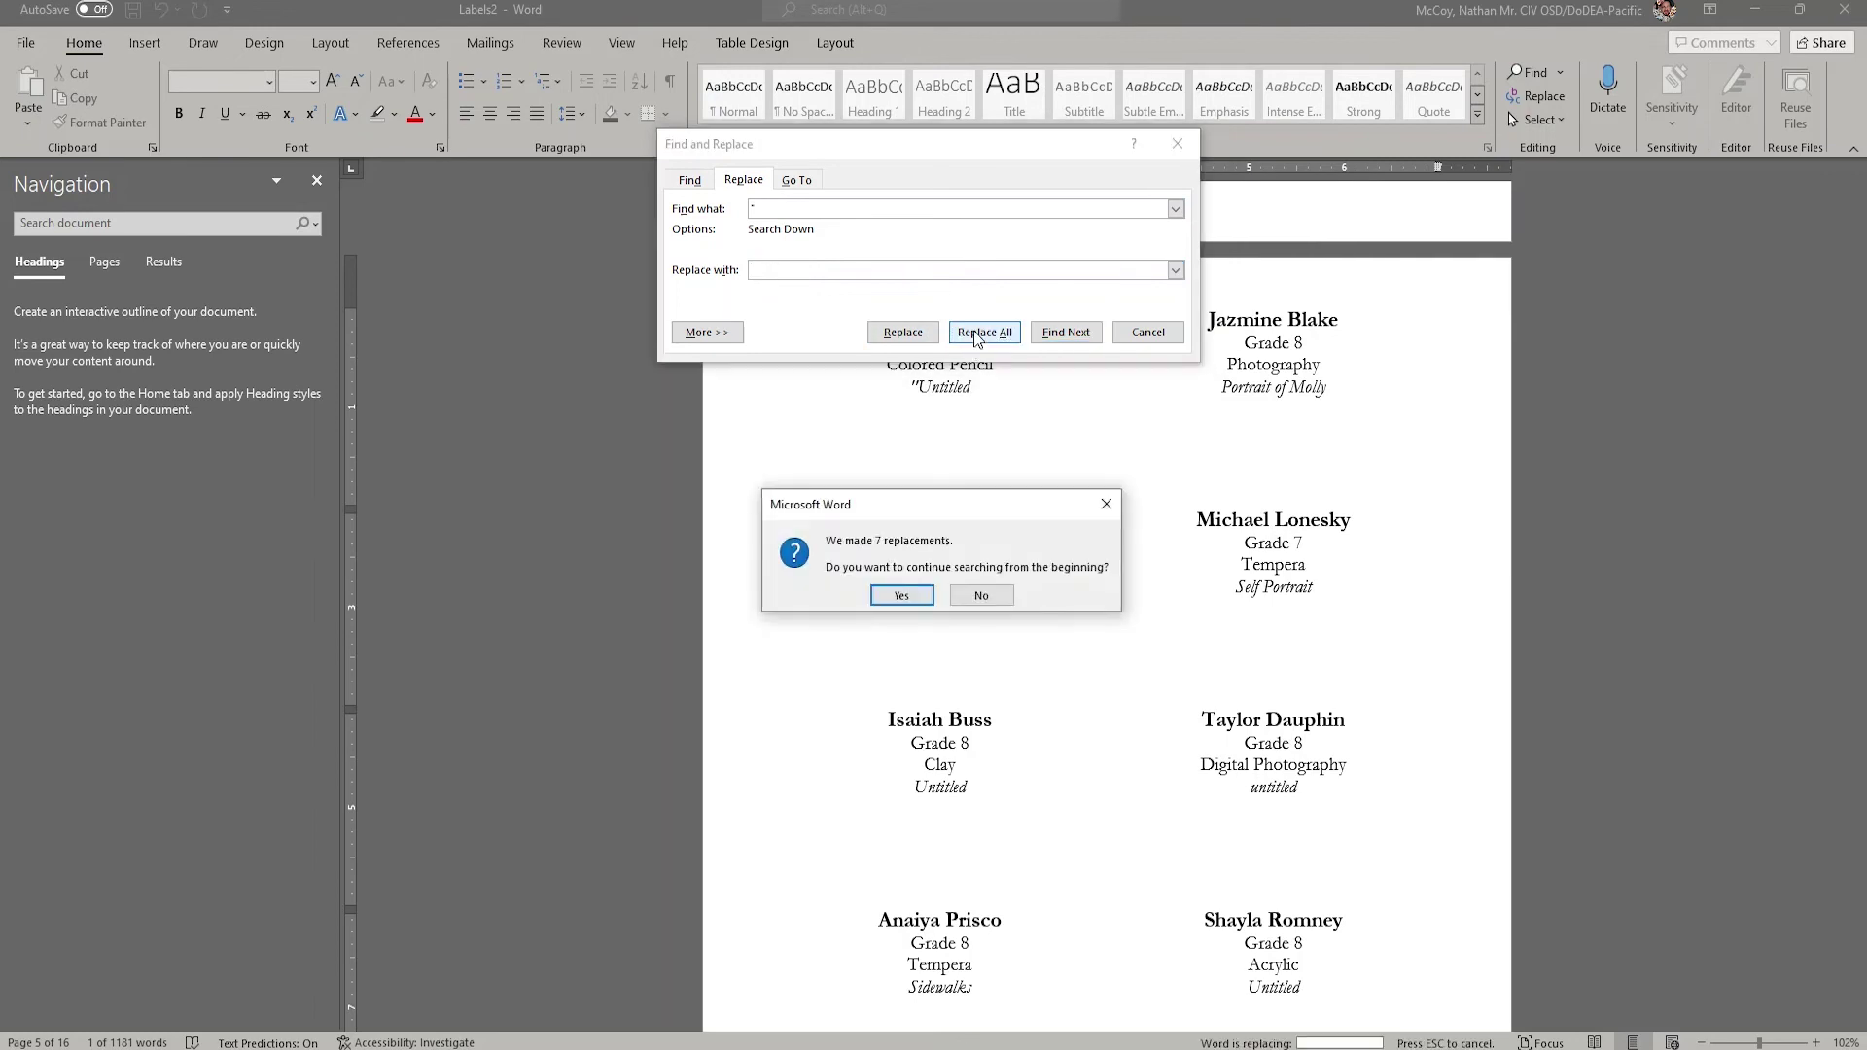
click(902, 595)
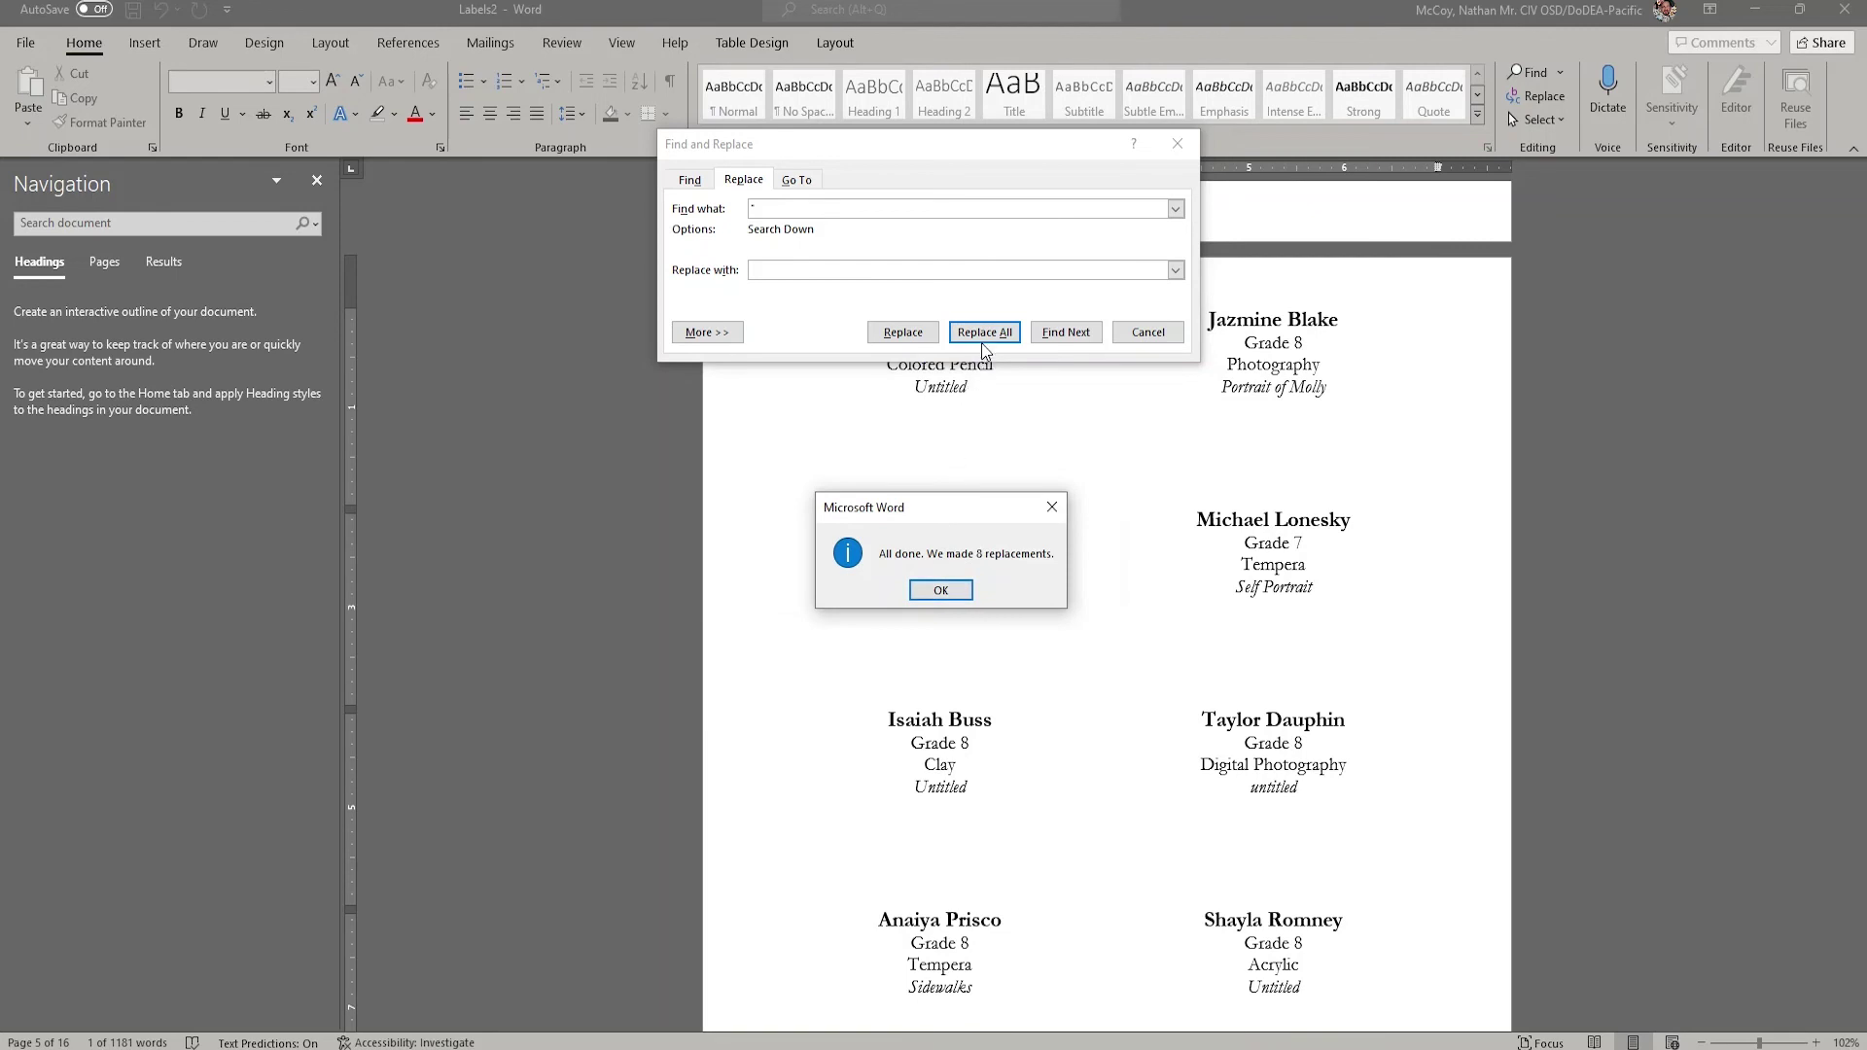
click(941, 591)
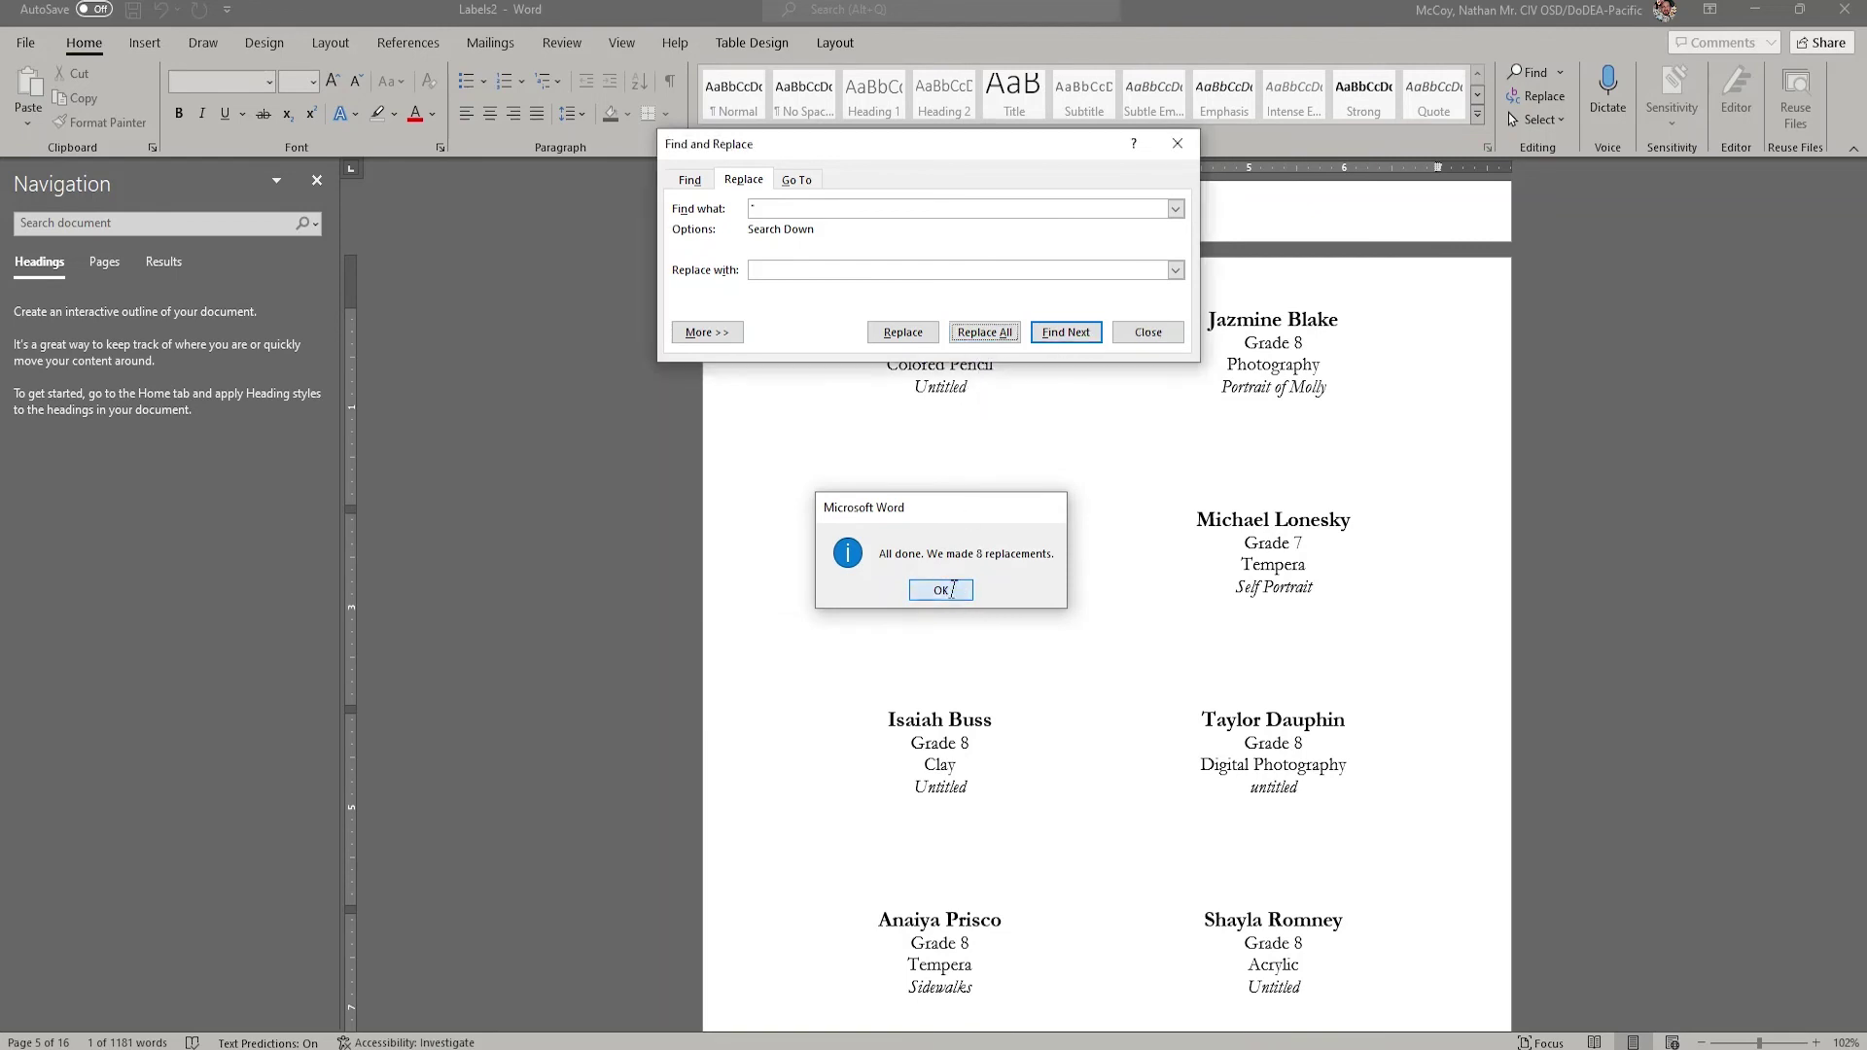
click(1148, 332)
Step: Select the whole document and apply Change Case > Capitalize Each Word
scroll(1085, 425, up, 3)
scroll(1085, 425, up, 7)
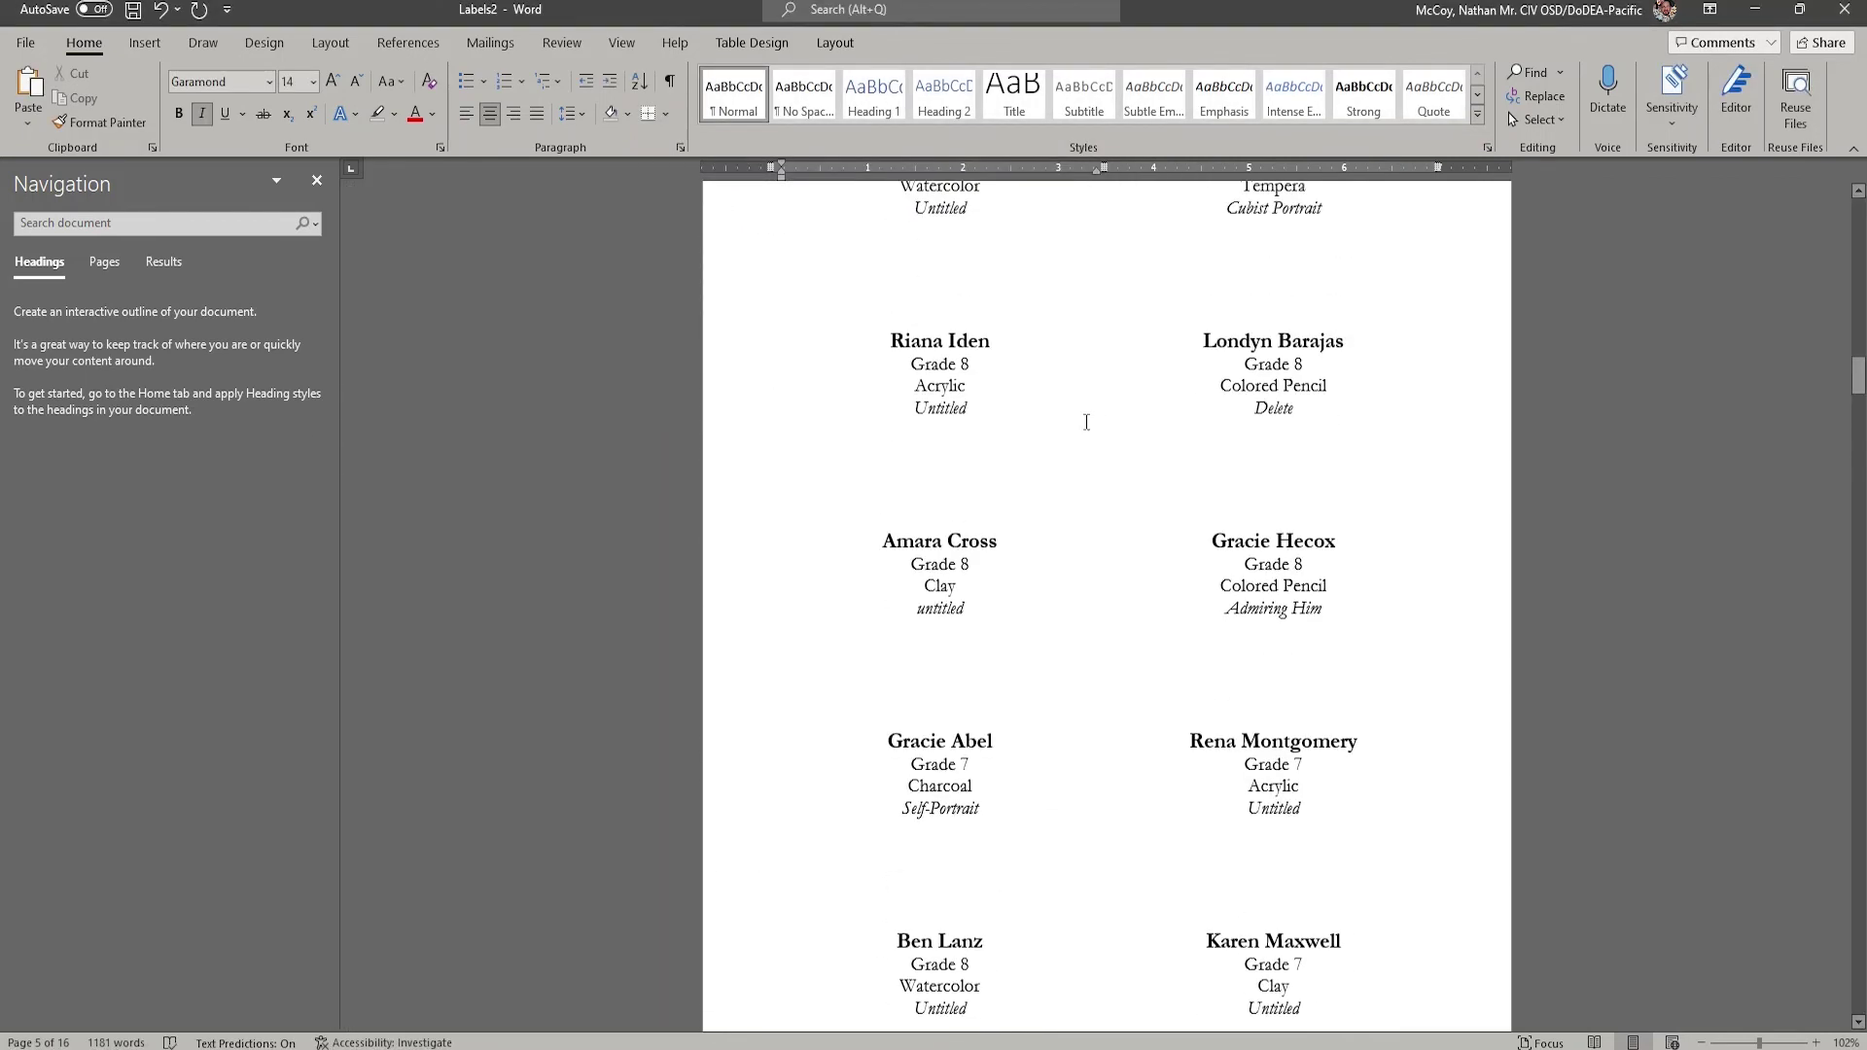
scroll(1086, 417, up, 12)
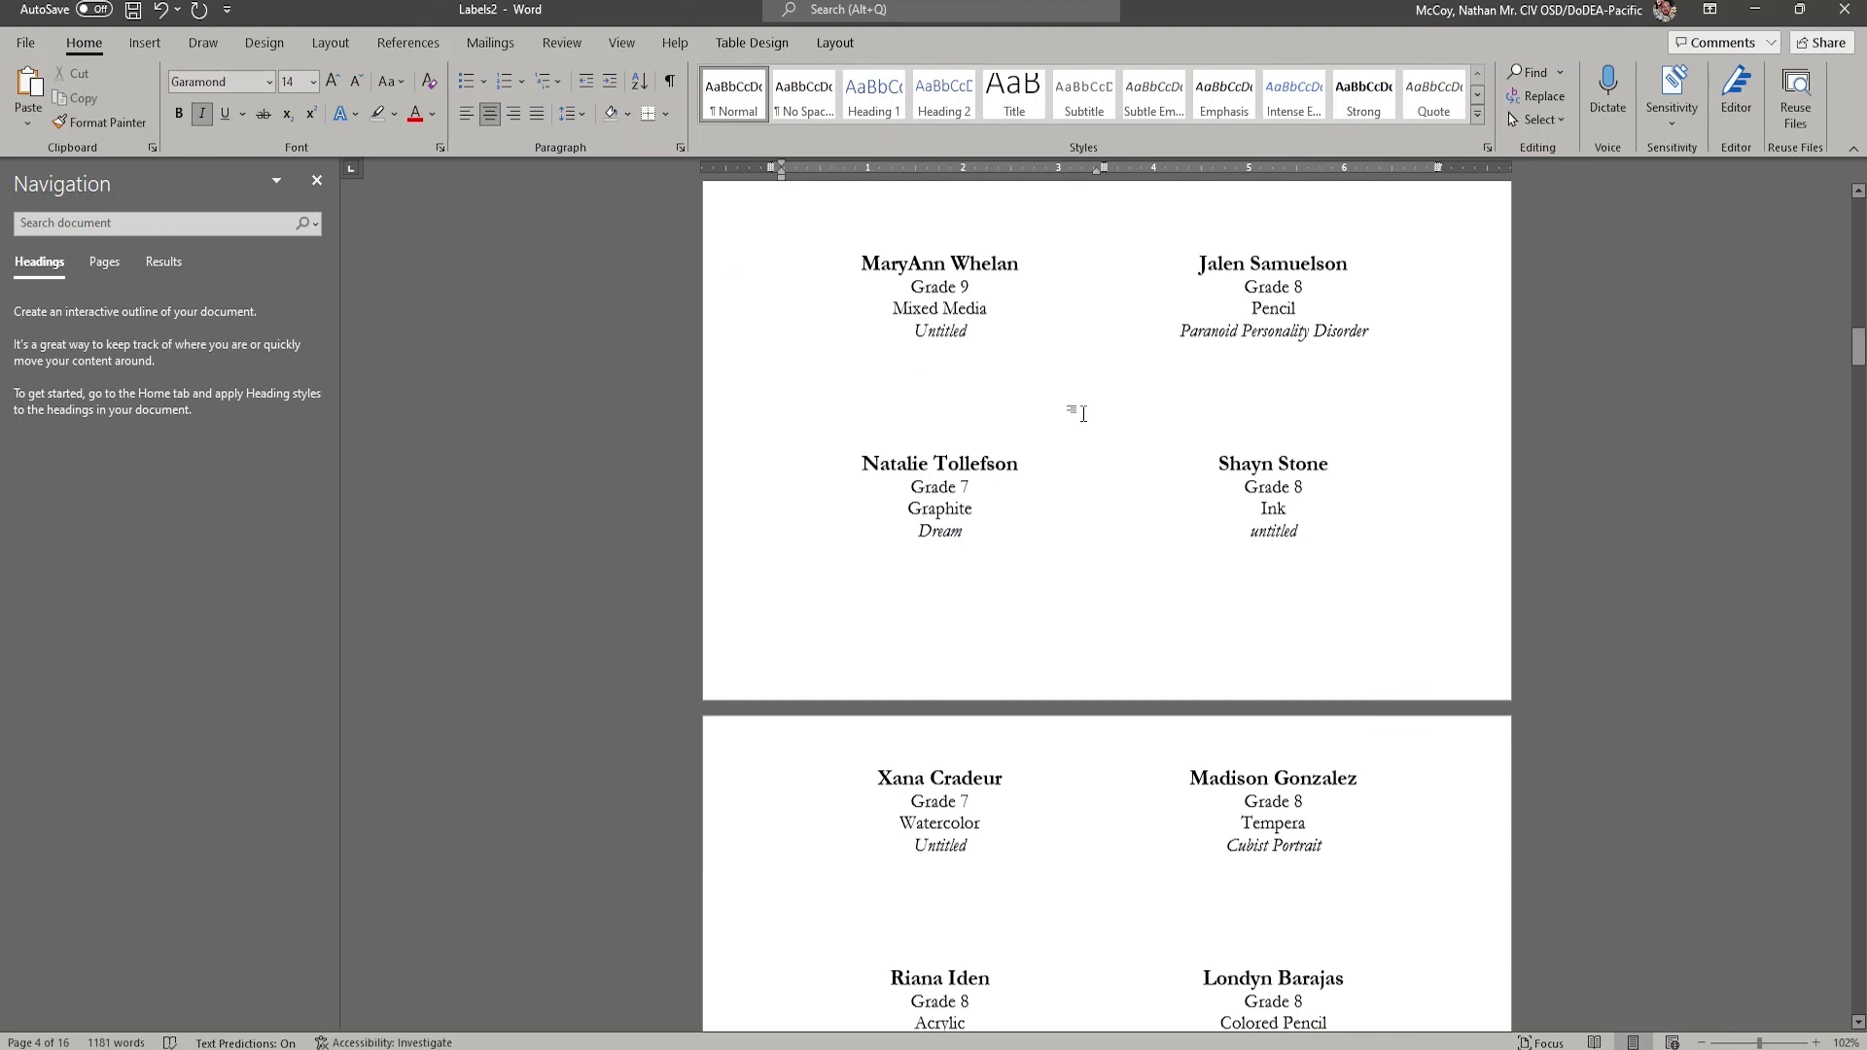
scroll(1083, 416, up, 10)
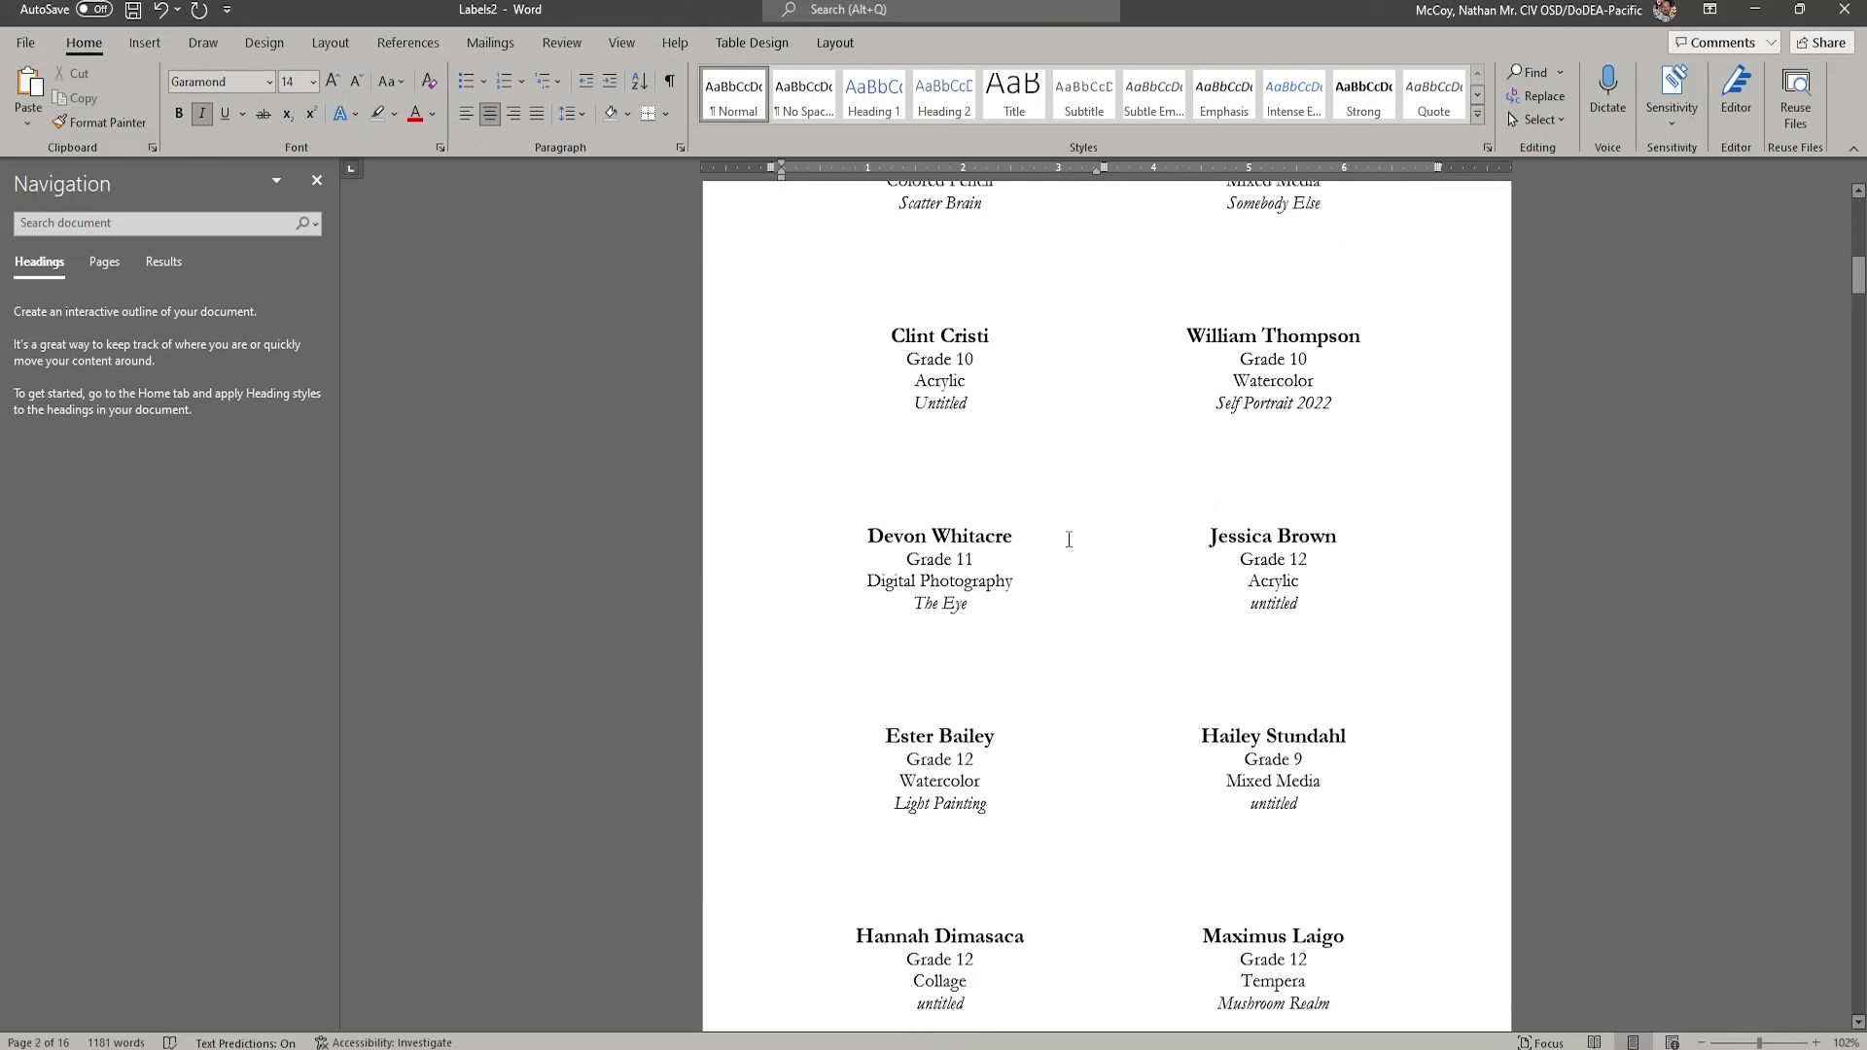
double_click(1276, 611)
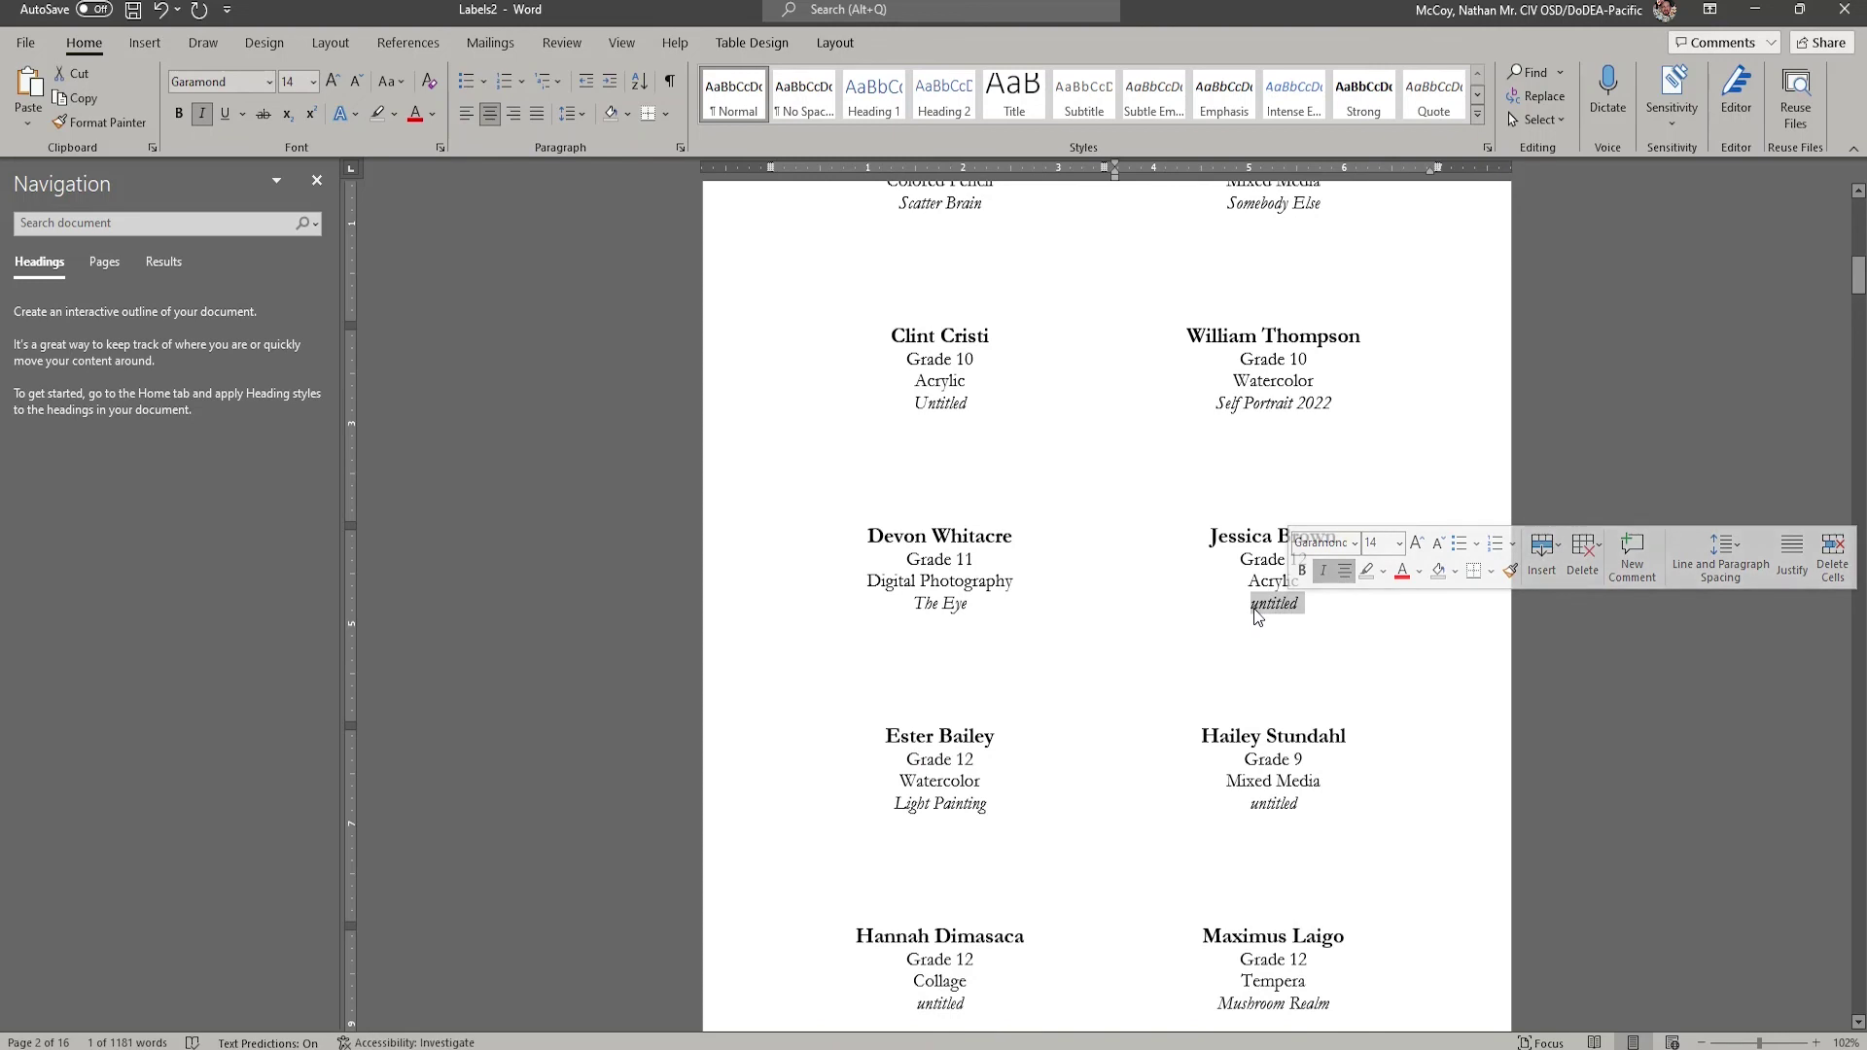
scroll(1118, 606, up, 2)
scroll(1119, 606, up, 13)
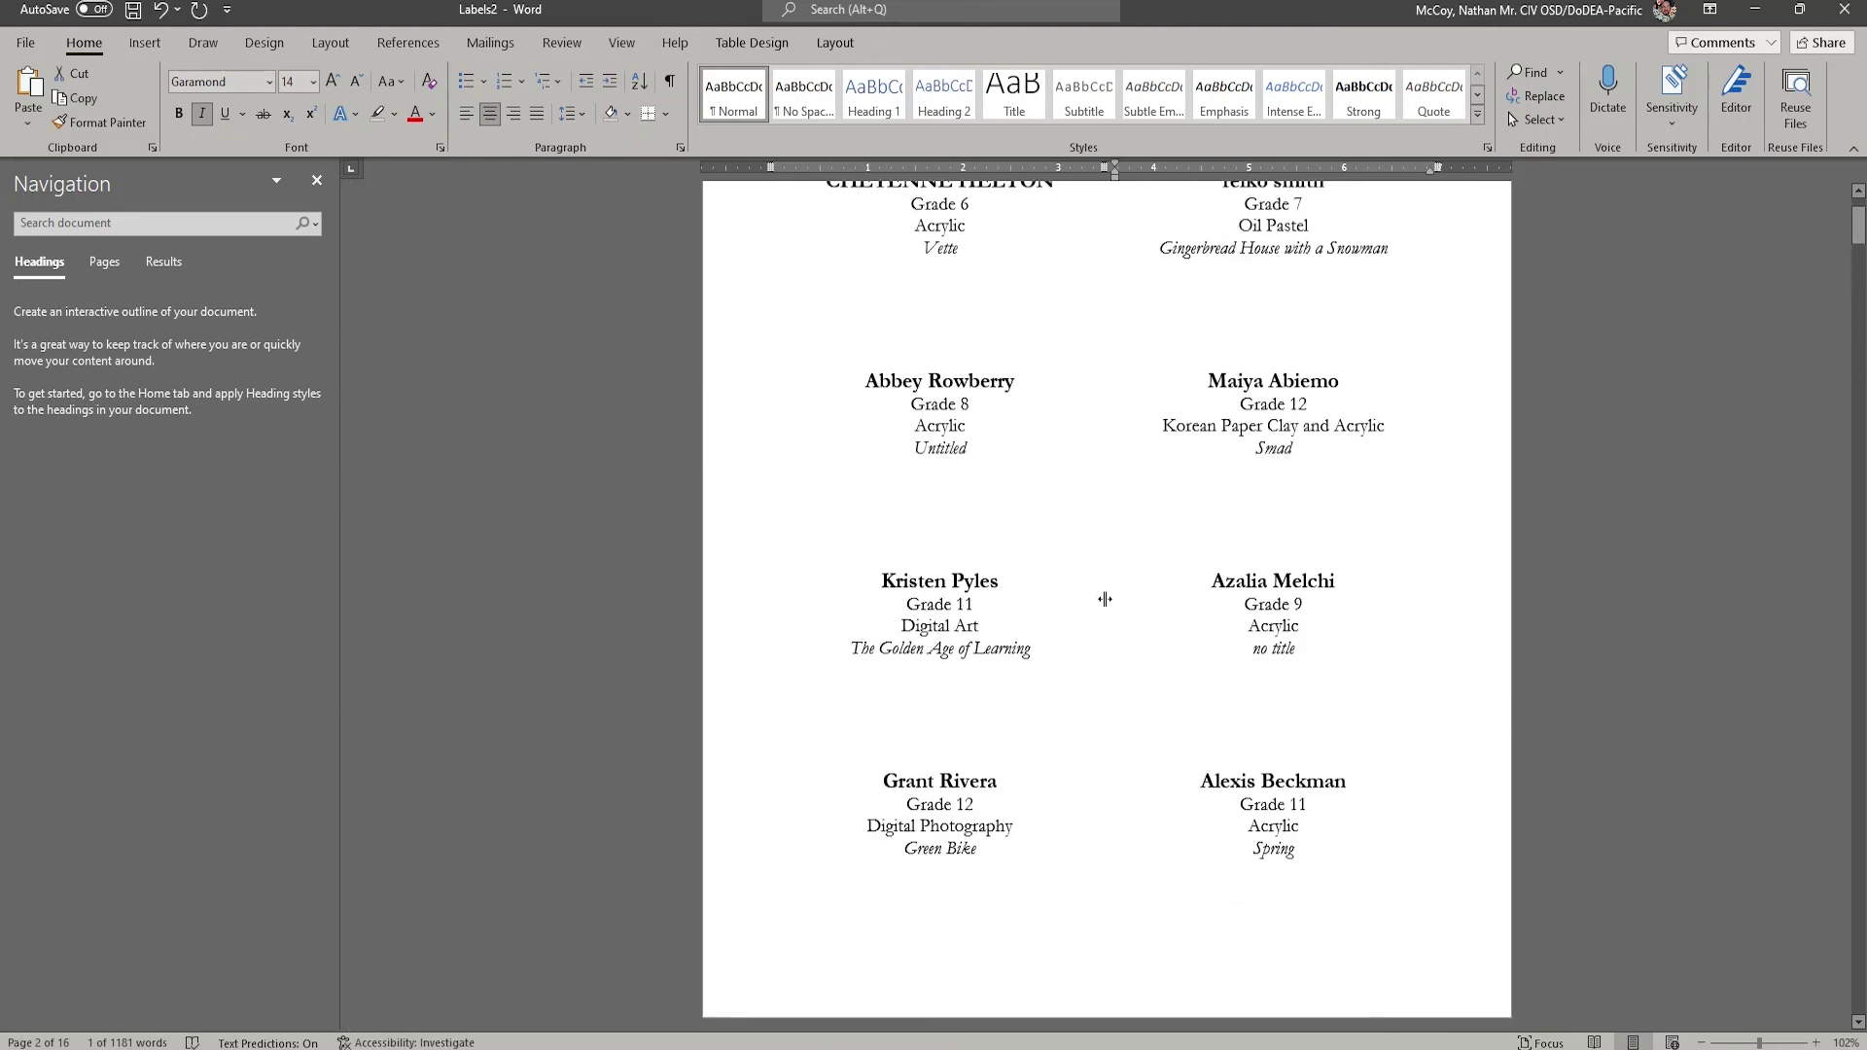
scroll(1420, 536, up, 1)
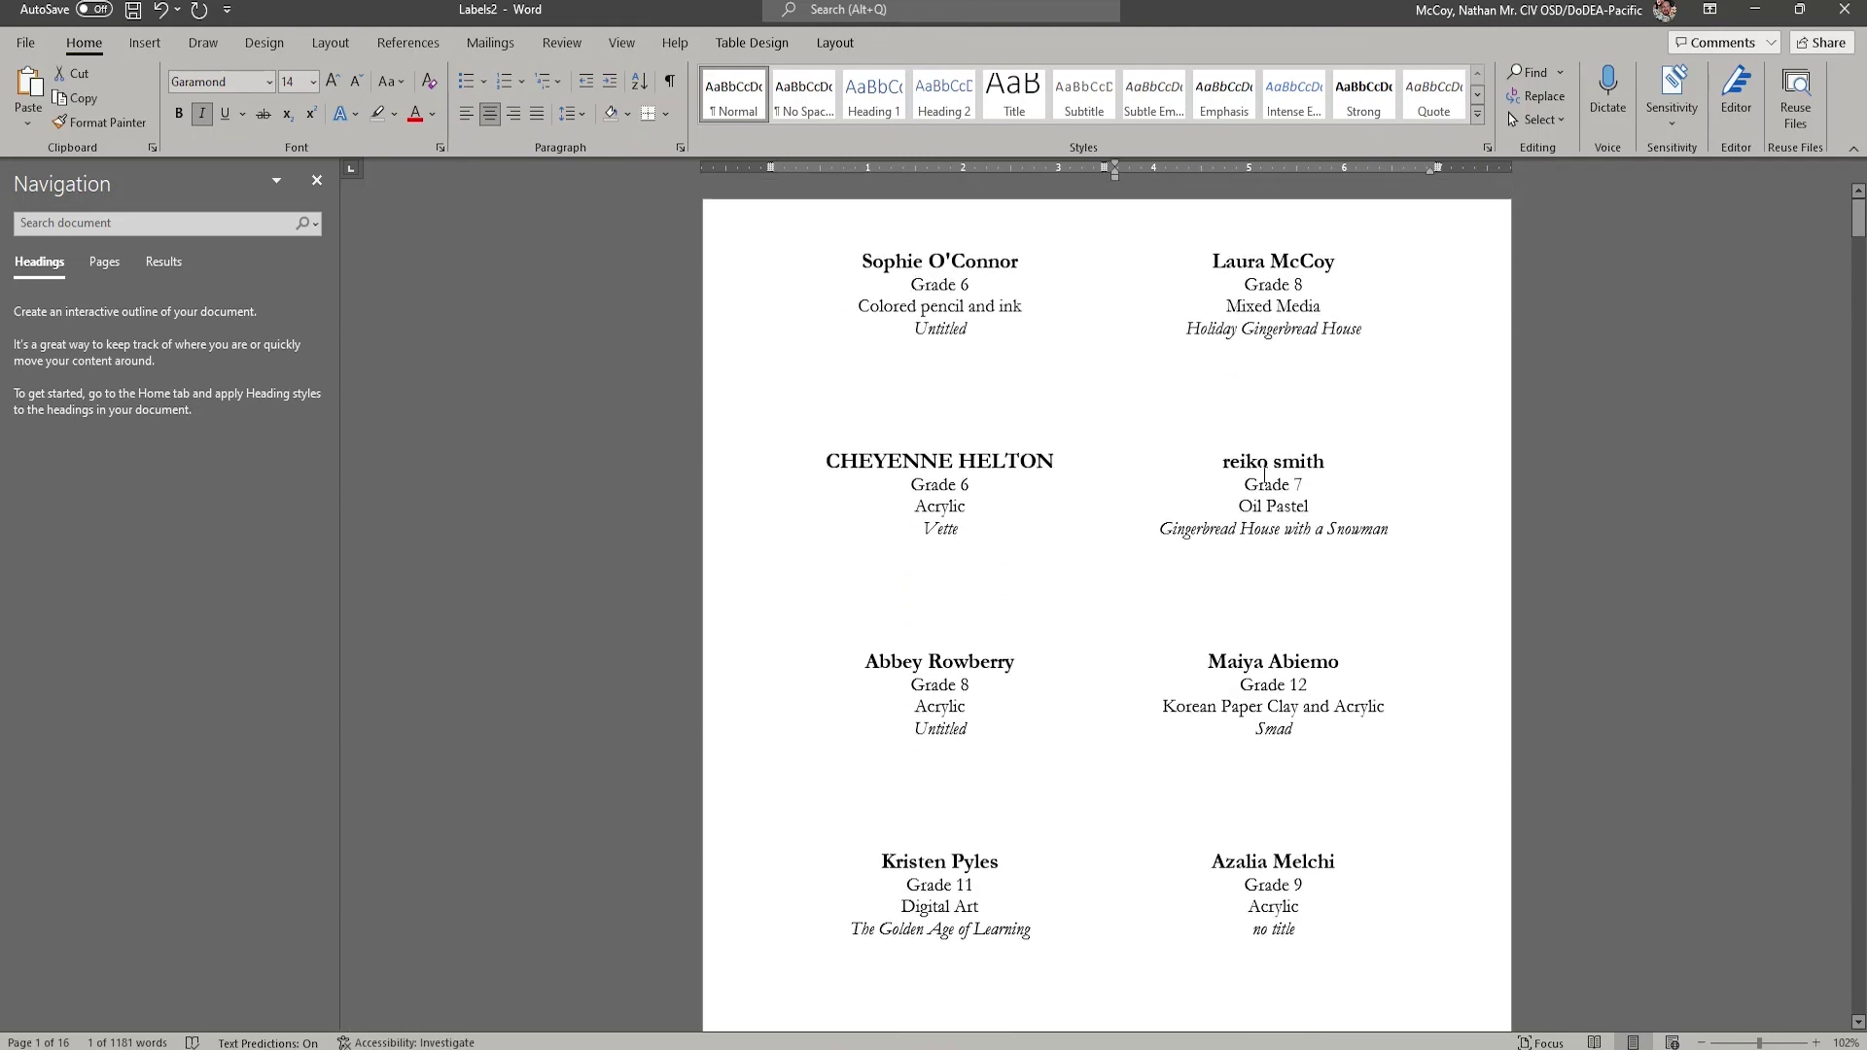
click(930, 434)
key(ctrl+a)
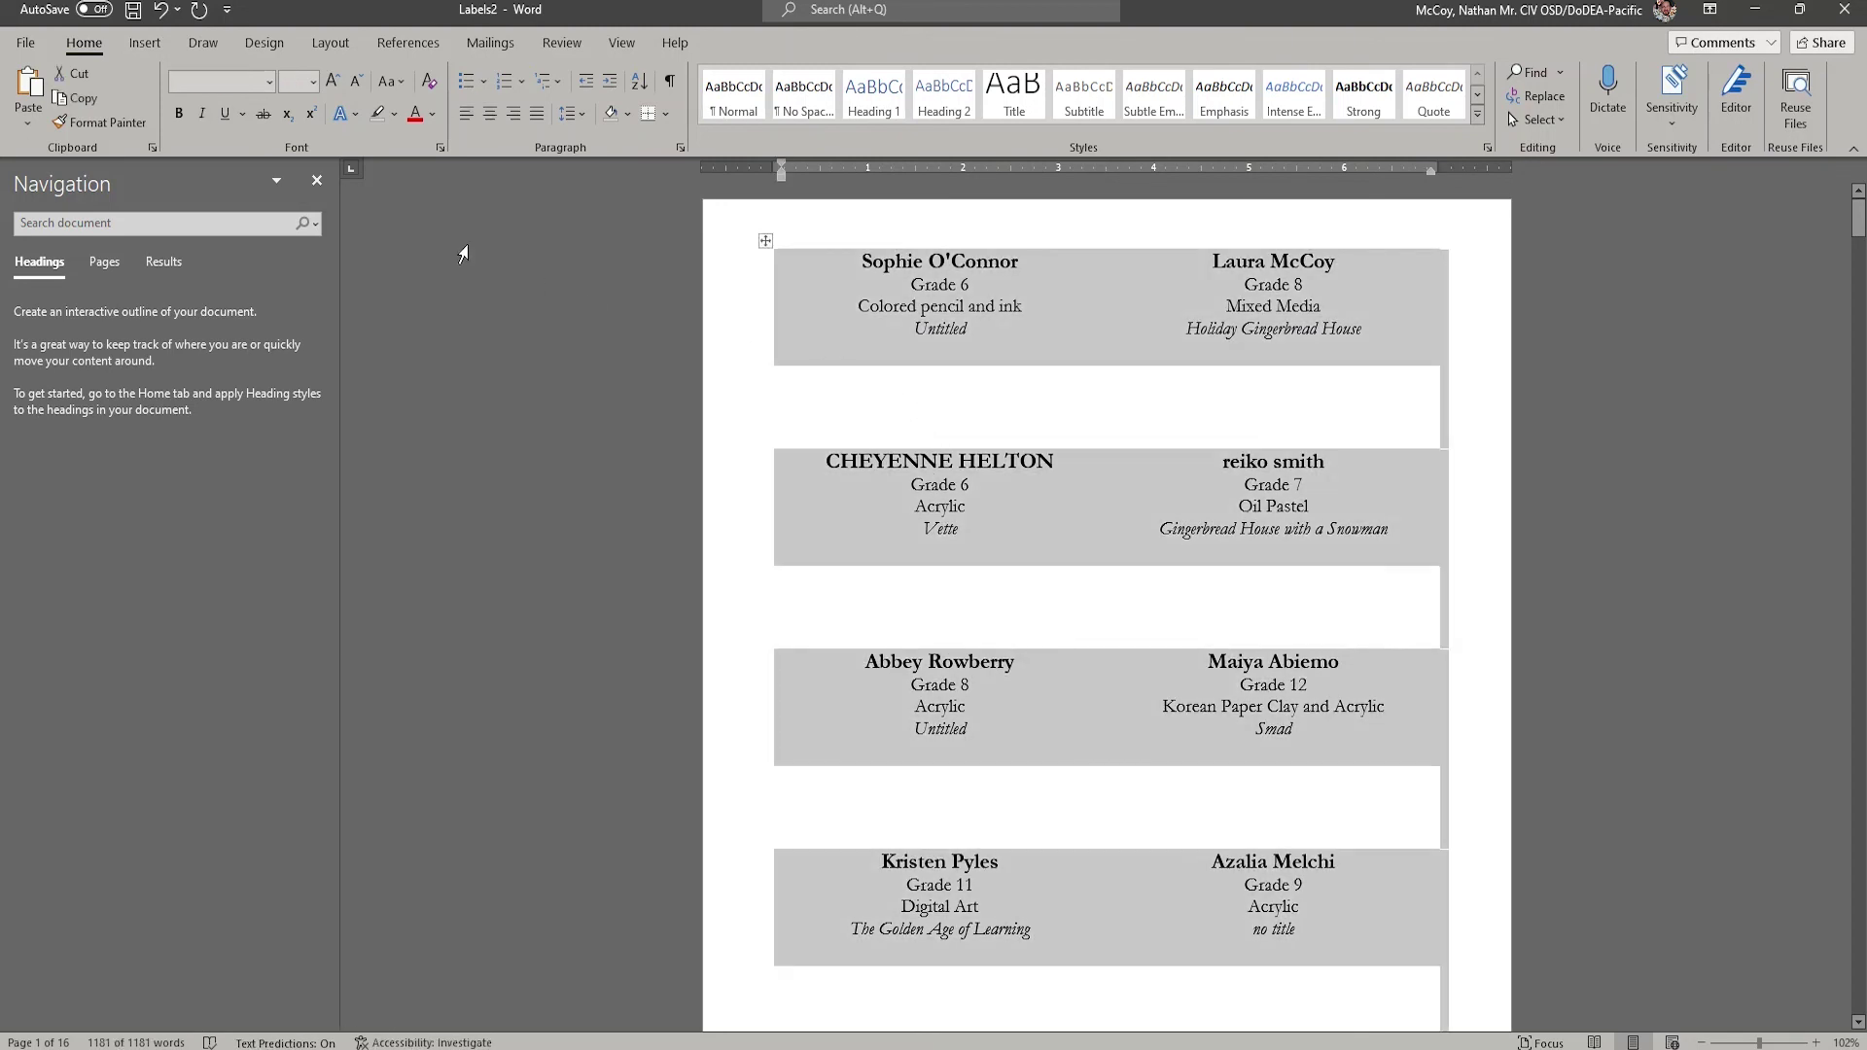
click(396, 83)
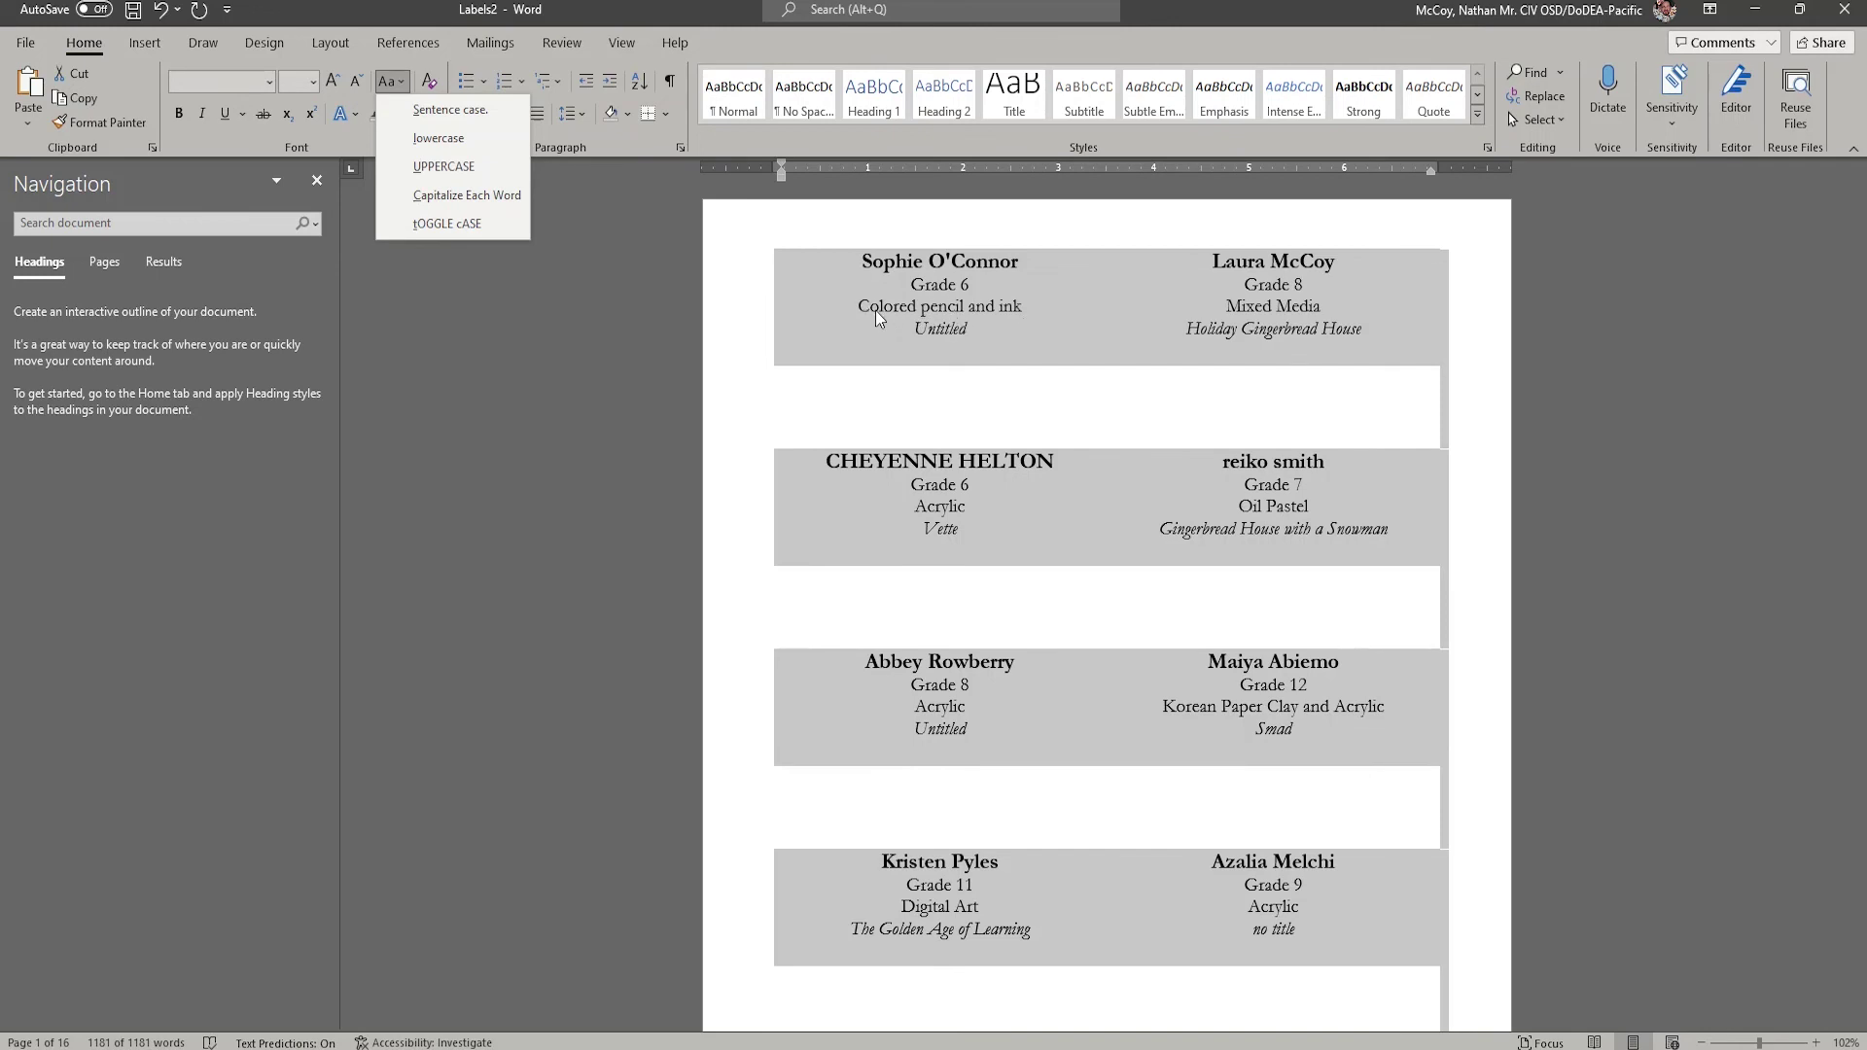
click(467, 195)
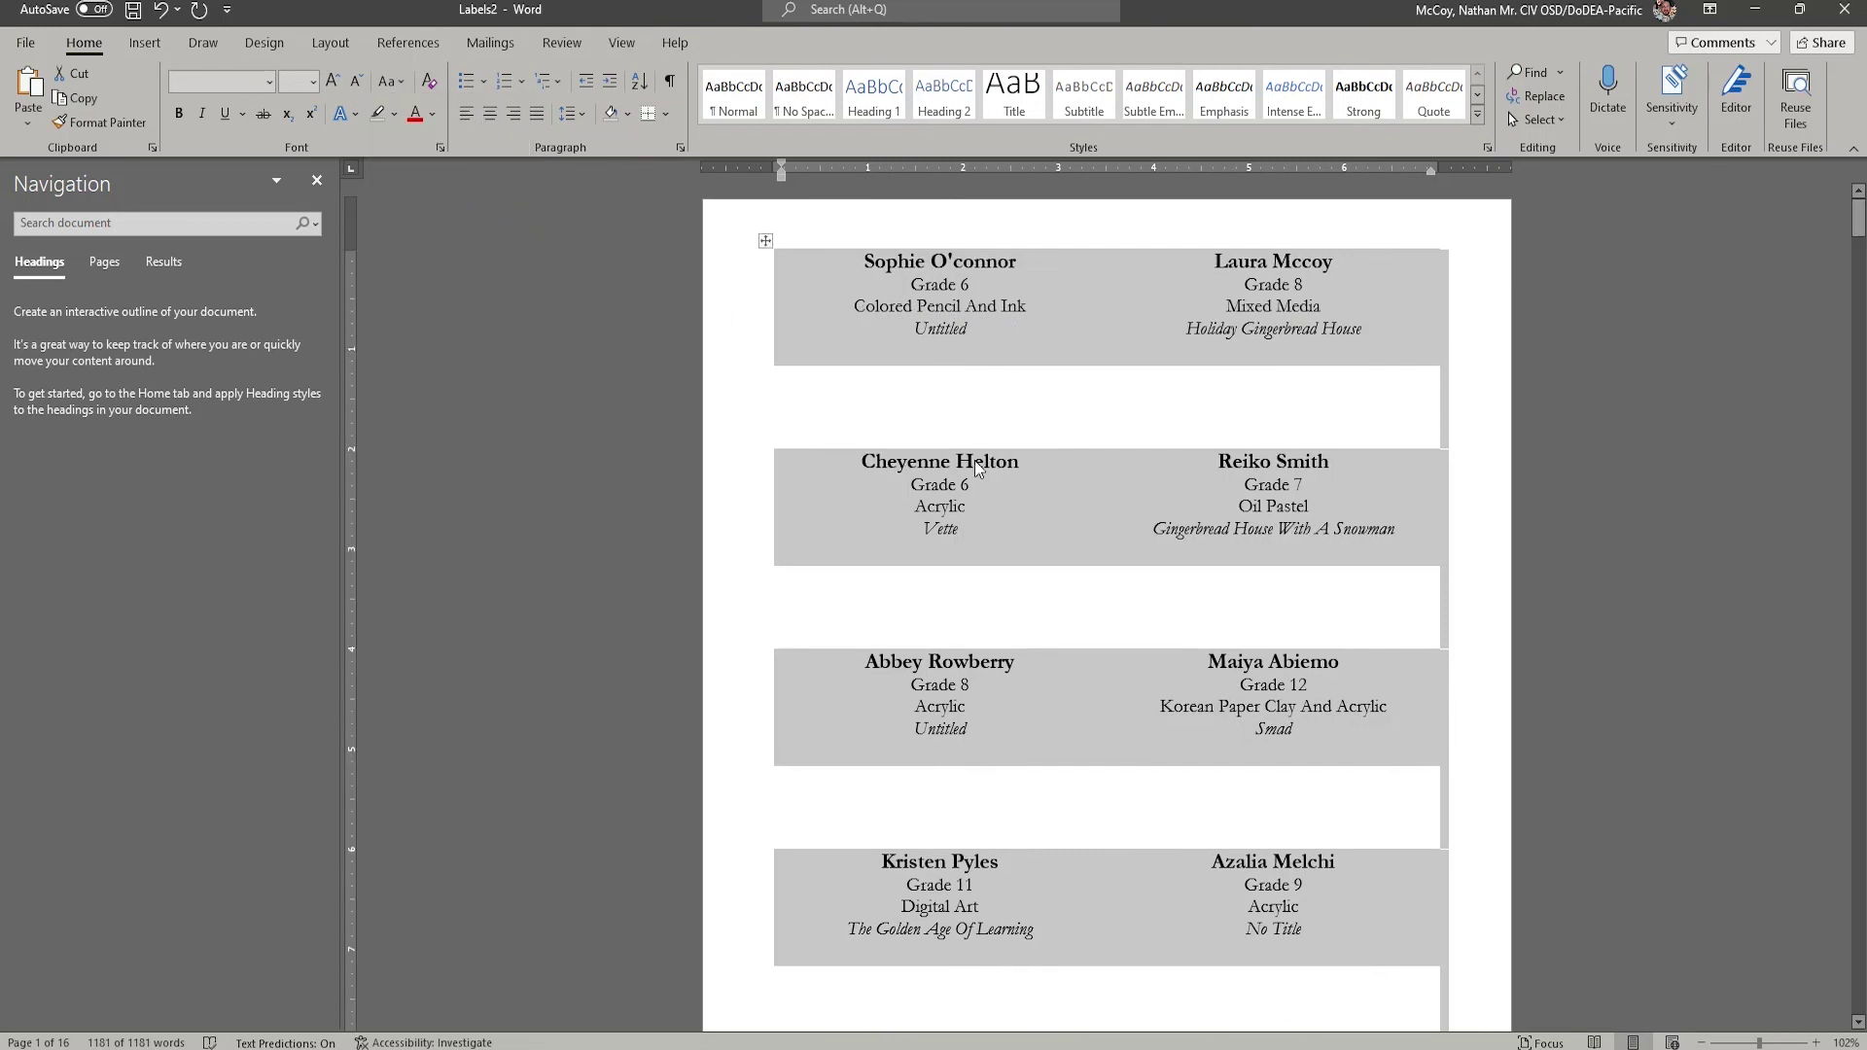
Step: Deselect the text and scroll through the labels to check the title-case result
click(1025, 517)
scroll(1021, 511, down, 5)
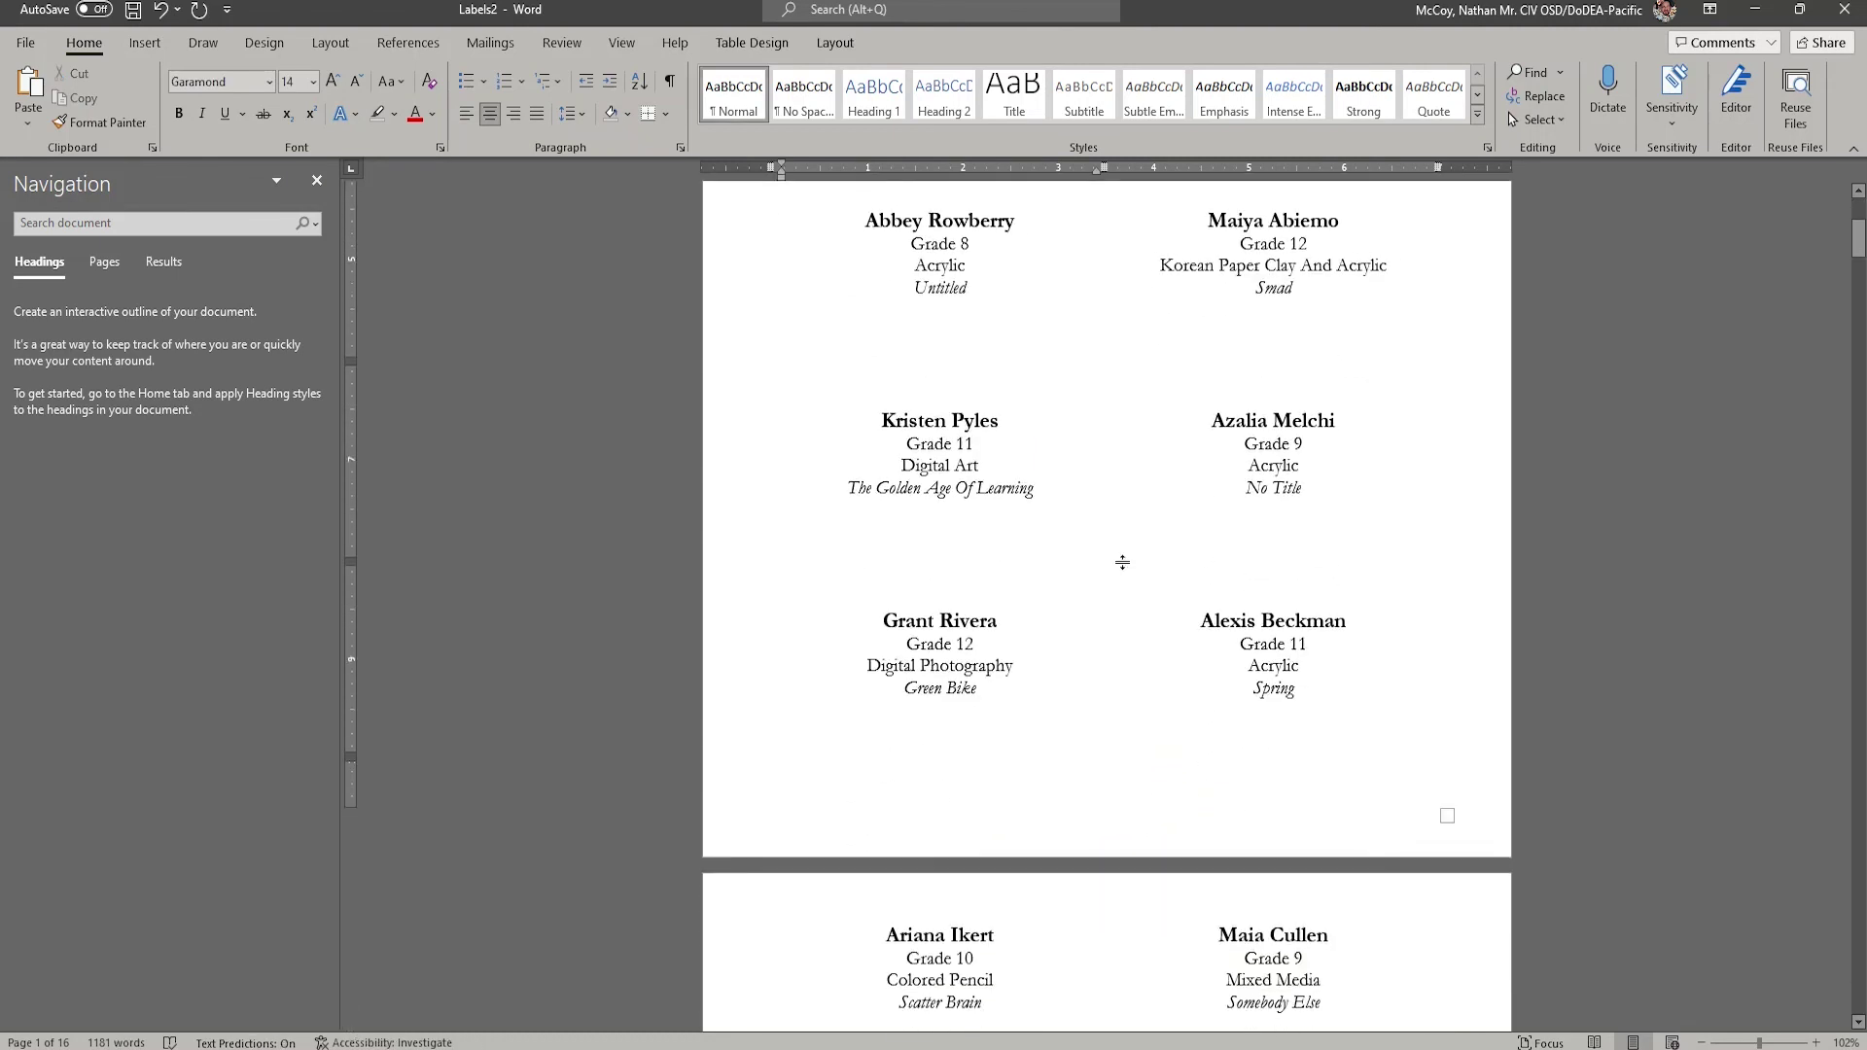
scroll(1122, 562, down, 5)
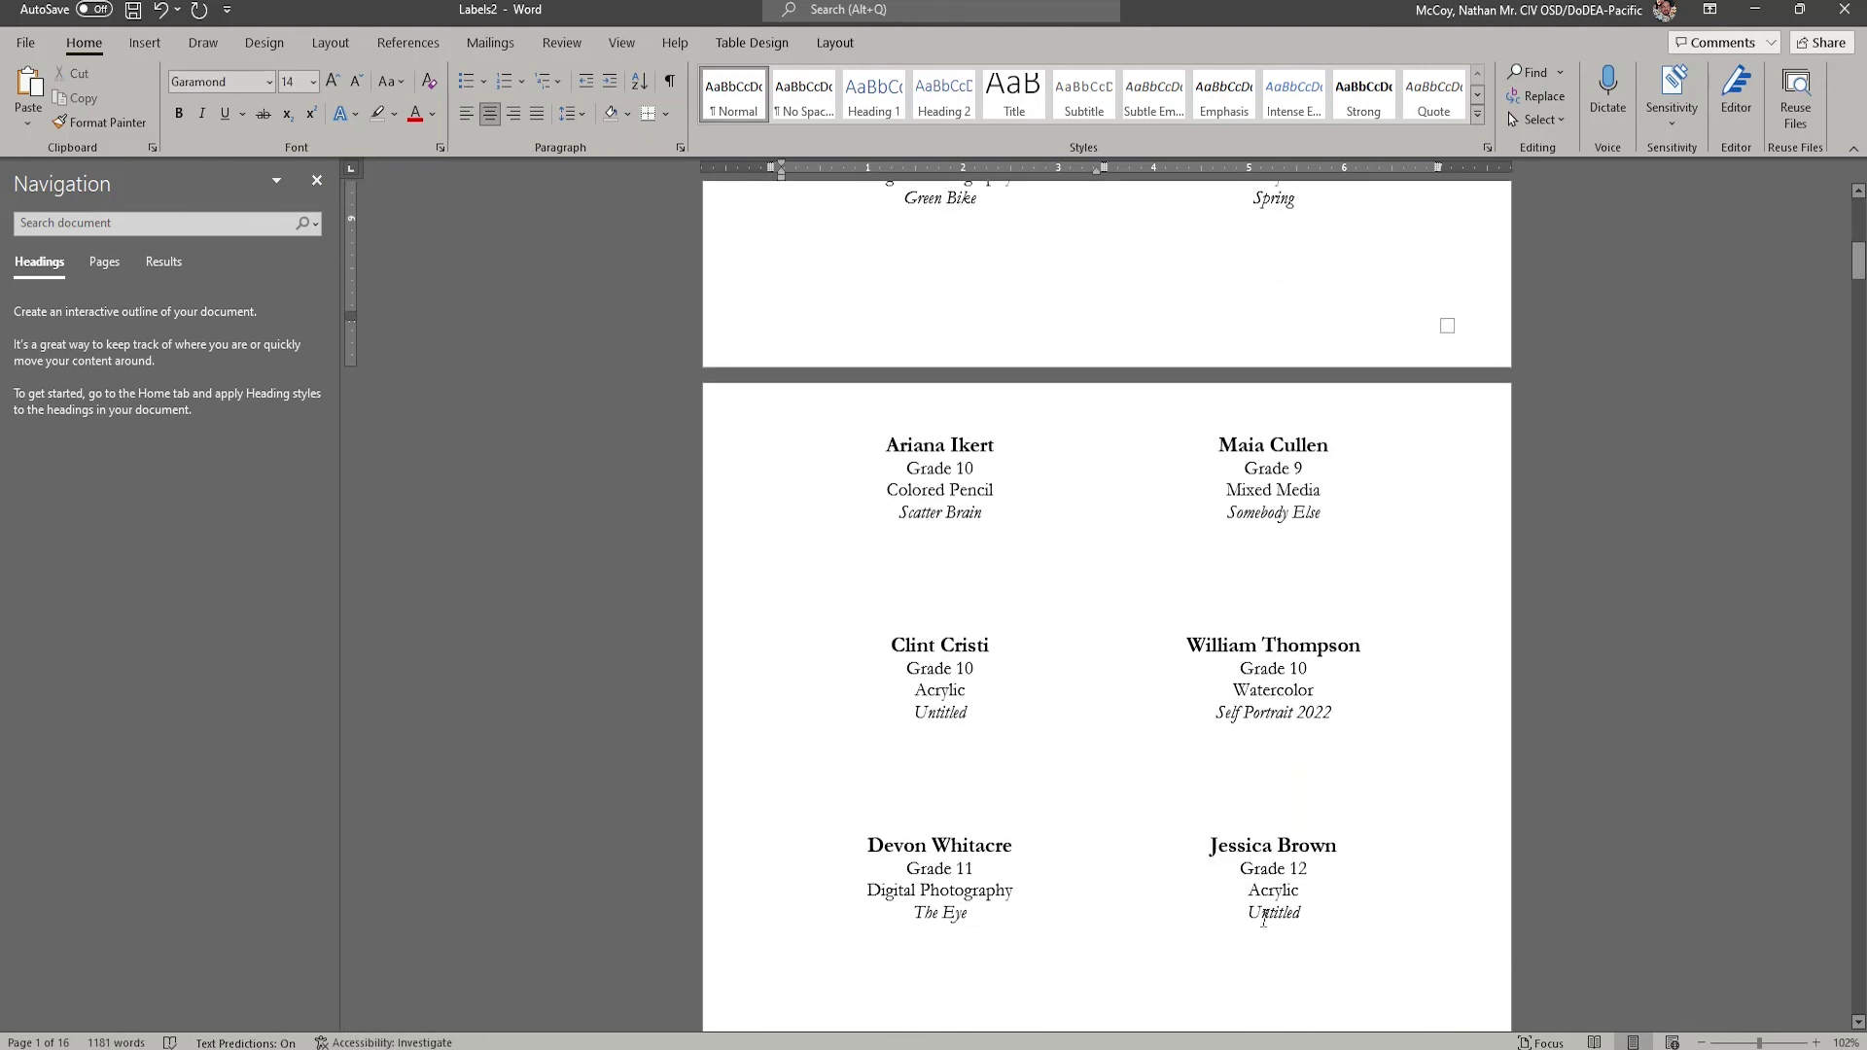
drag(1300, 912, 1307, 908)
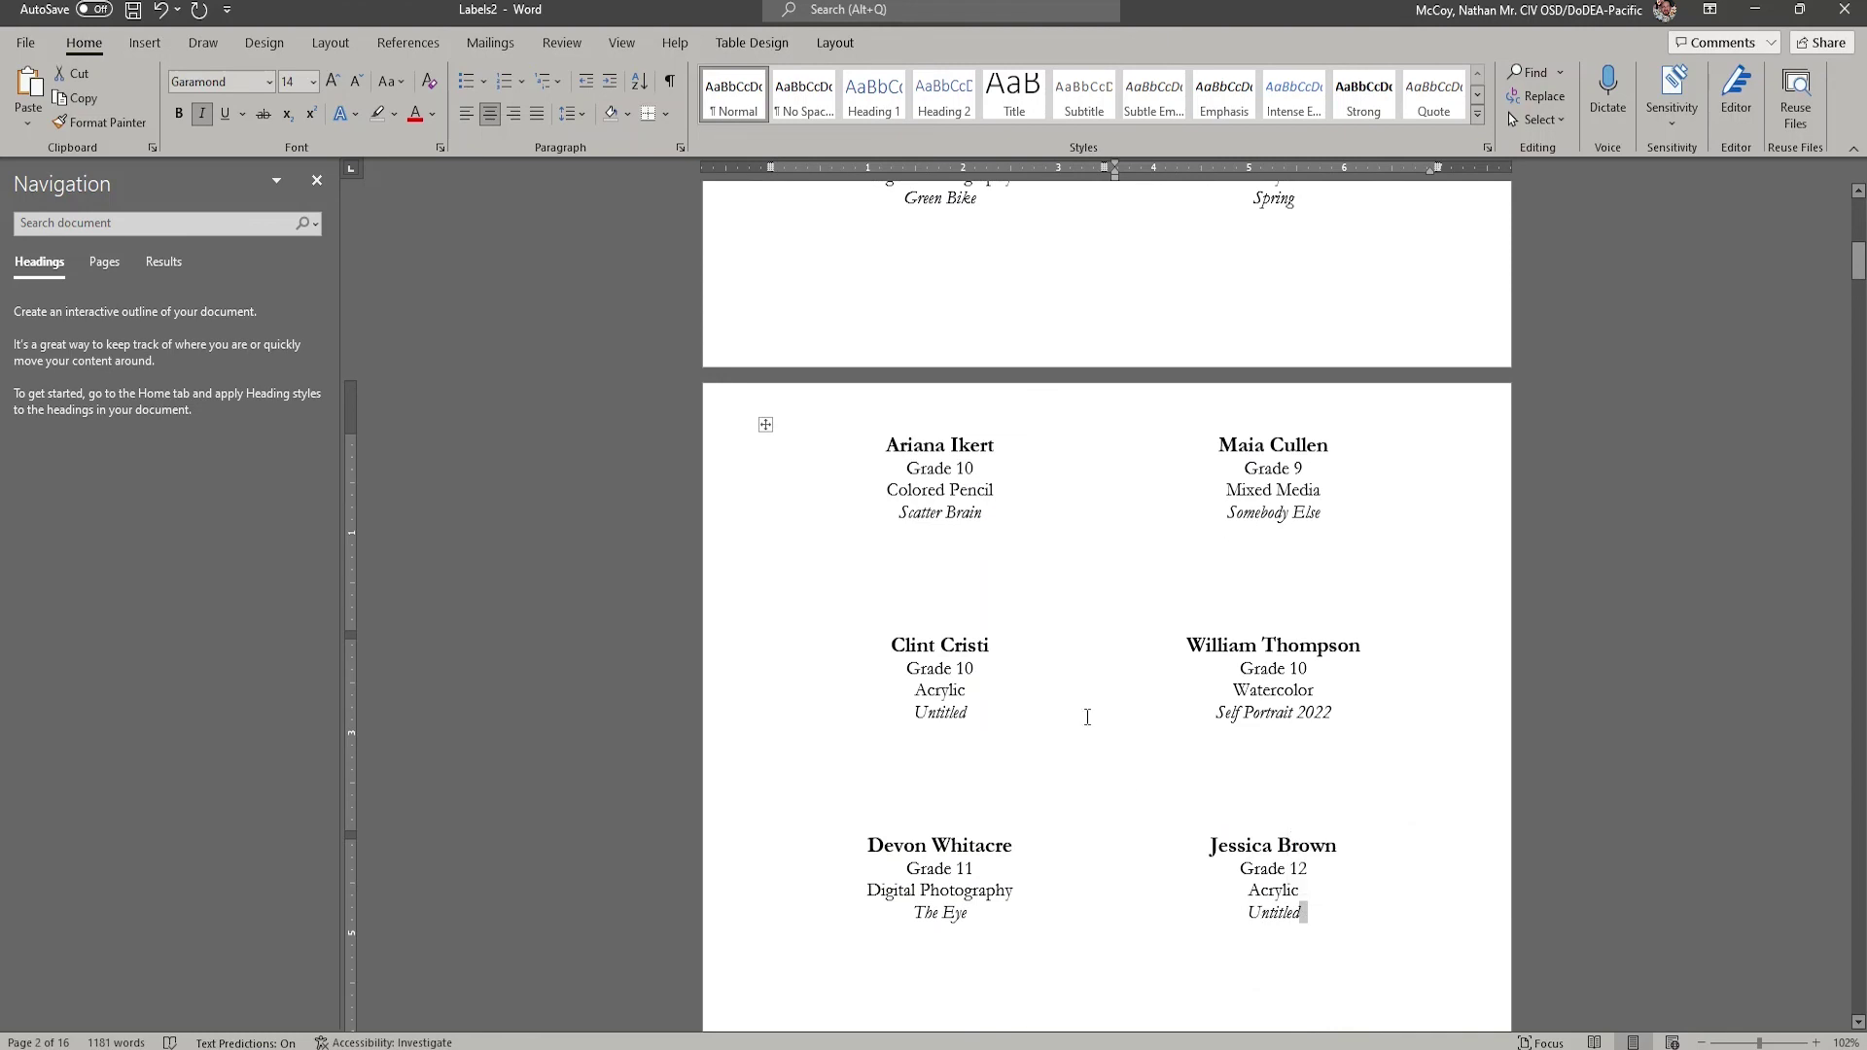
scroll(1031, 603, up, 10)
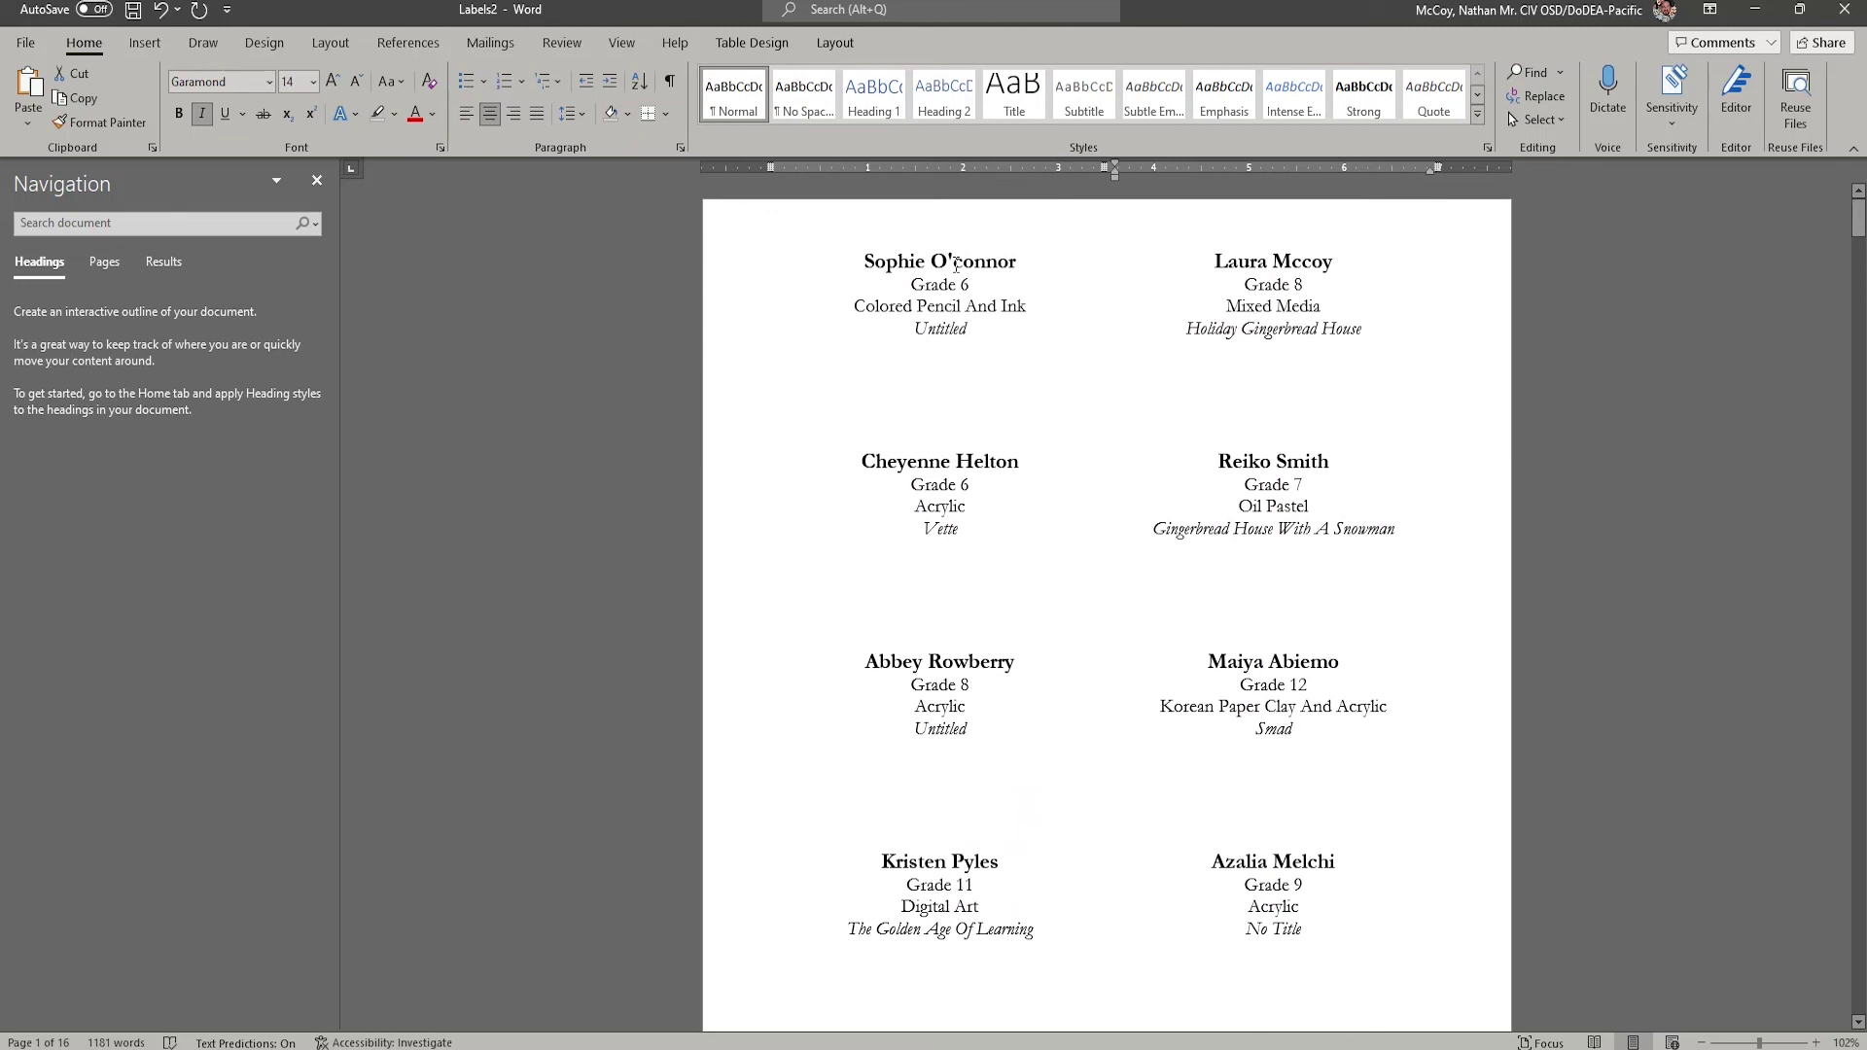
Step: Replace the lowercase c with a capital C in the first two labels' surnames
click(955, 263)
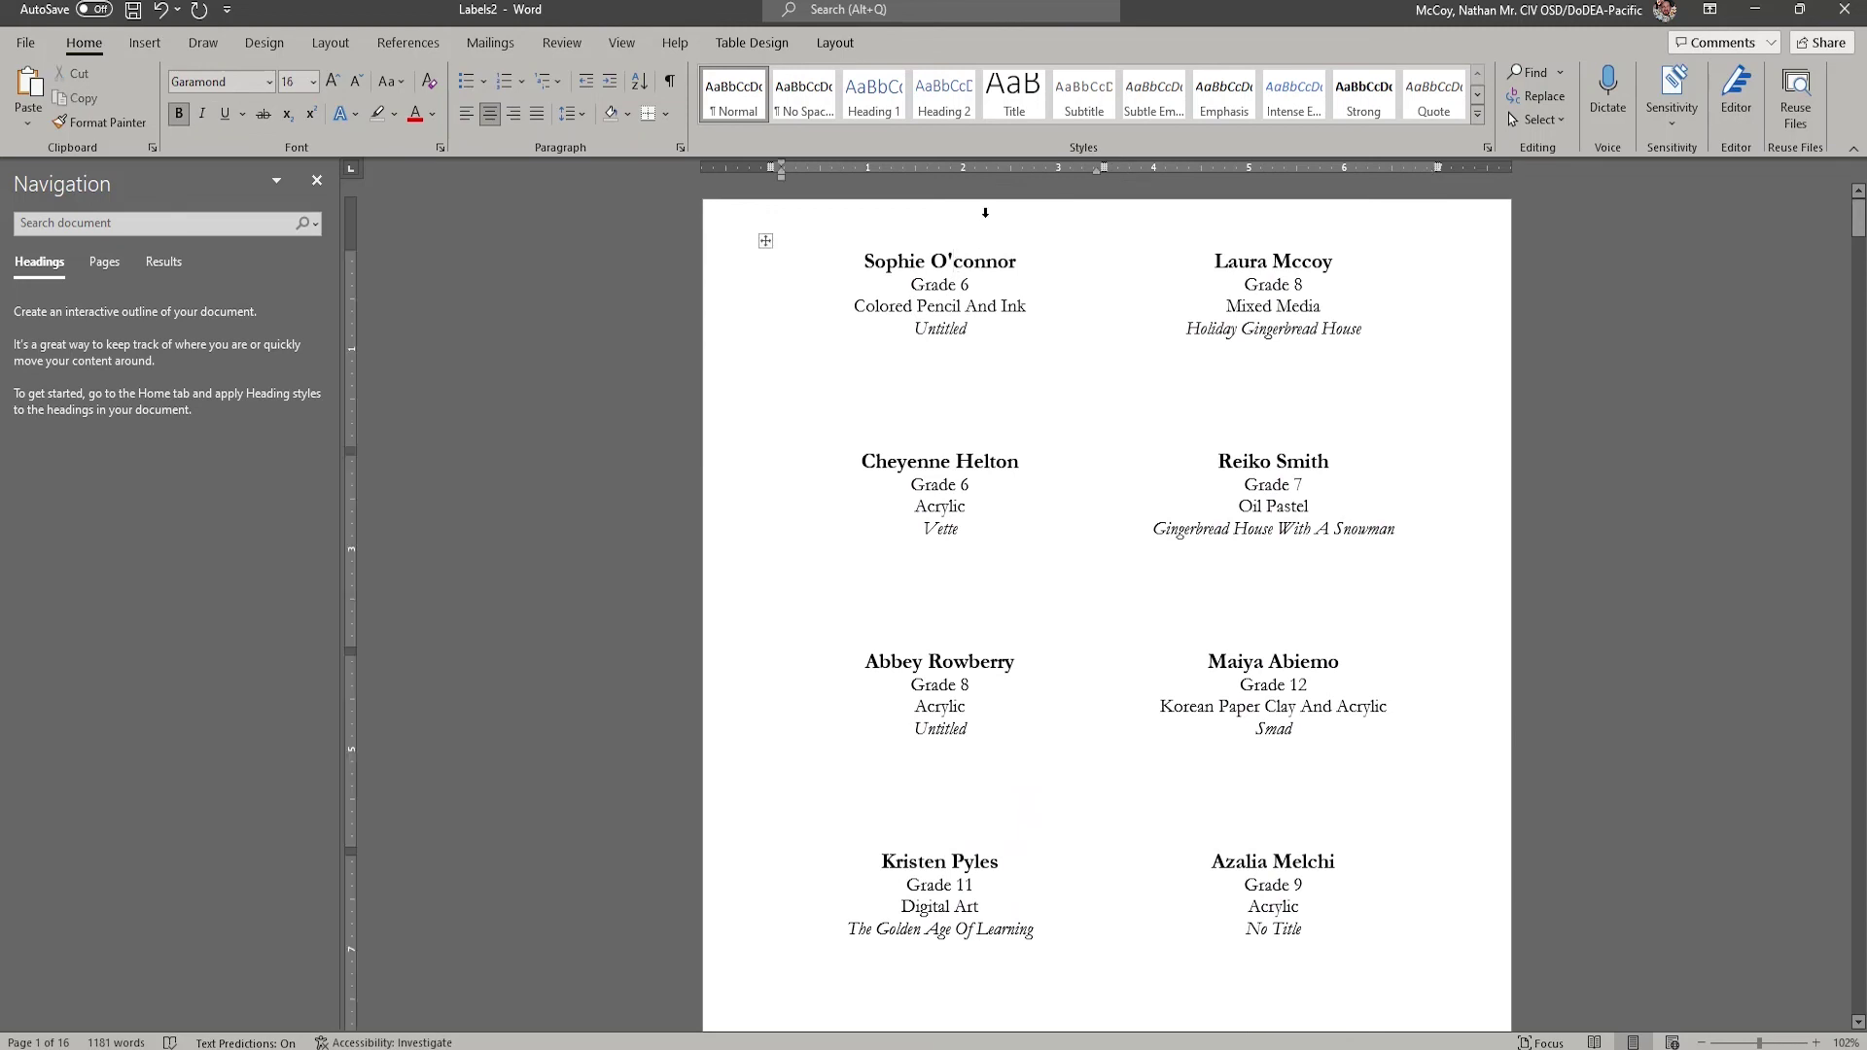
key(shift+Right)
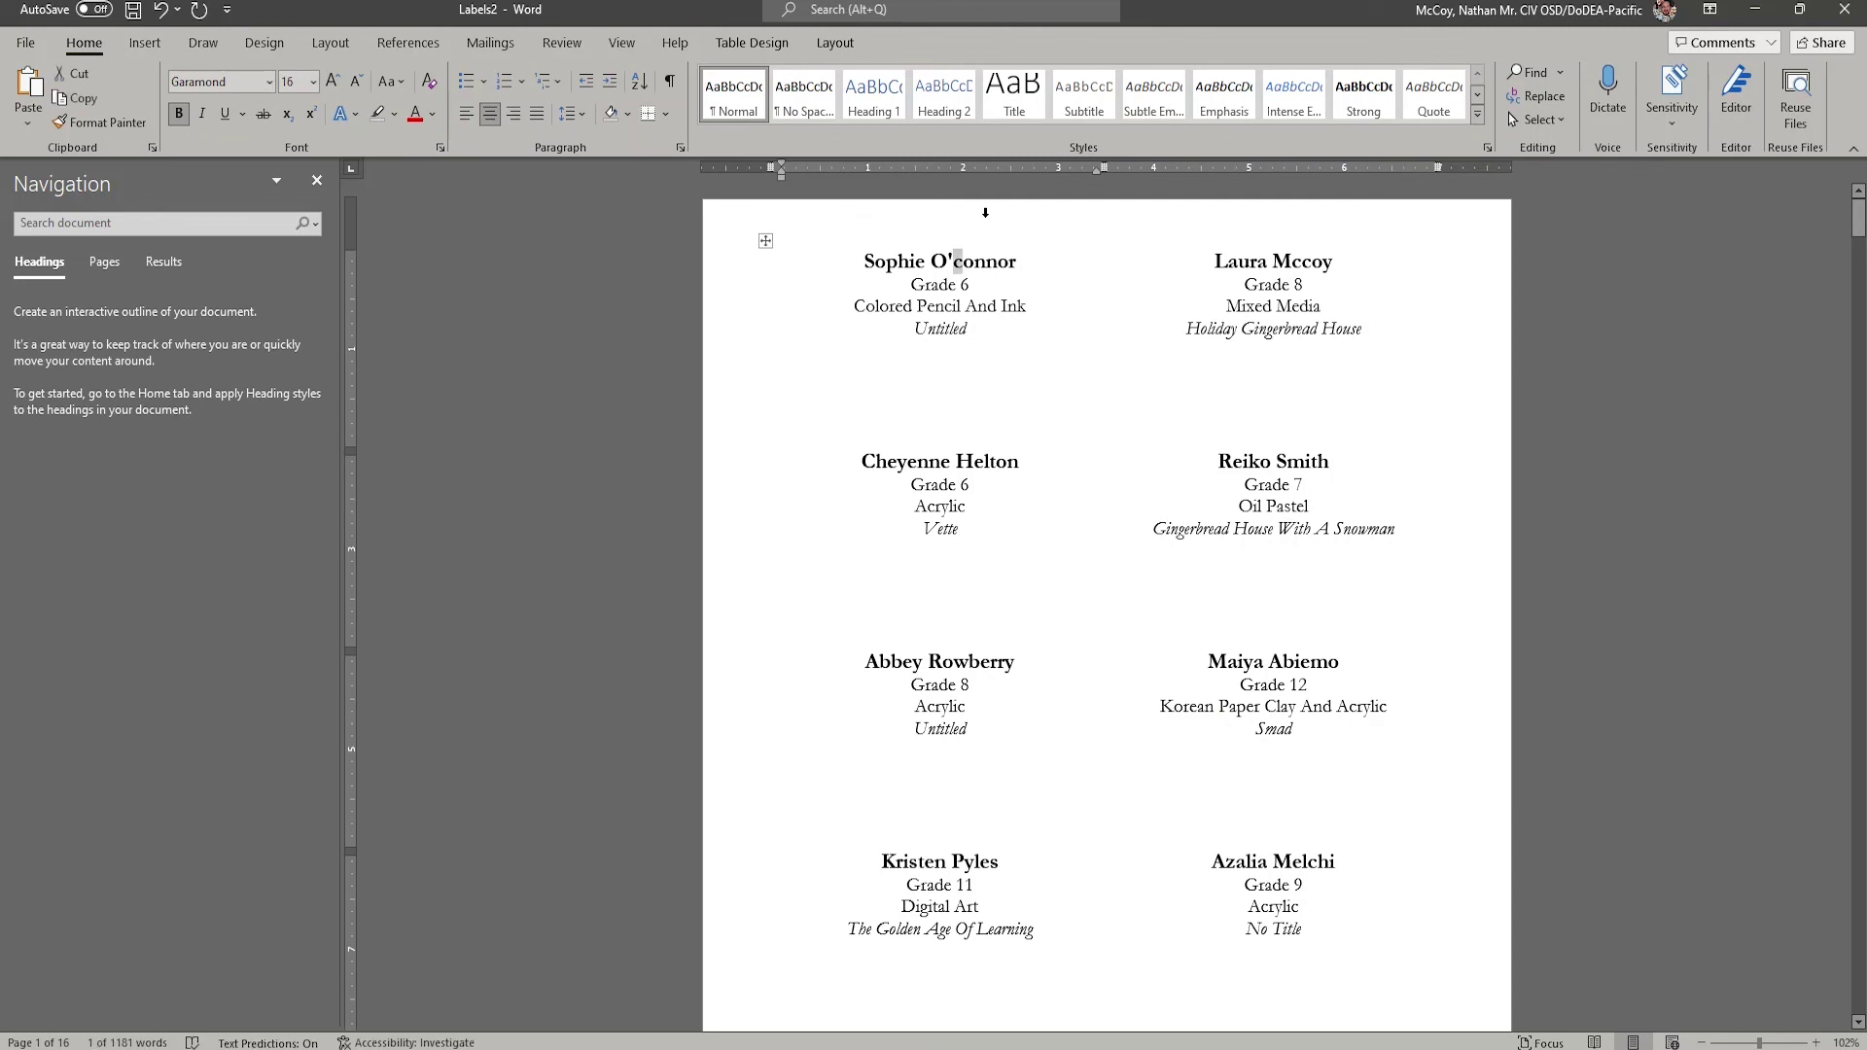
text(C)
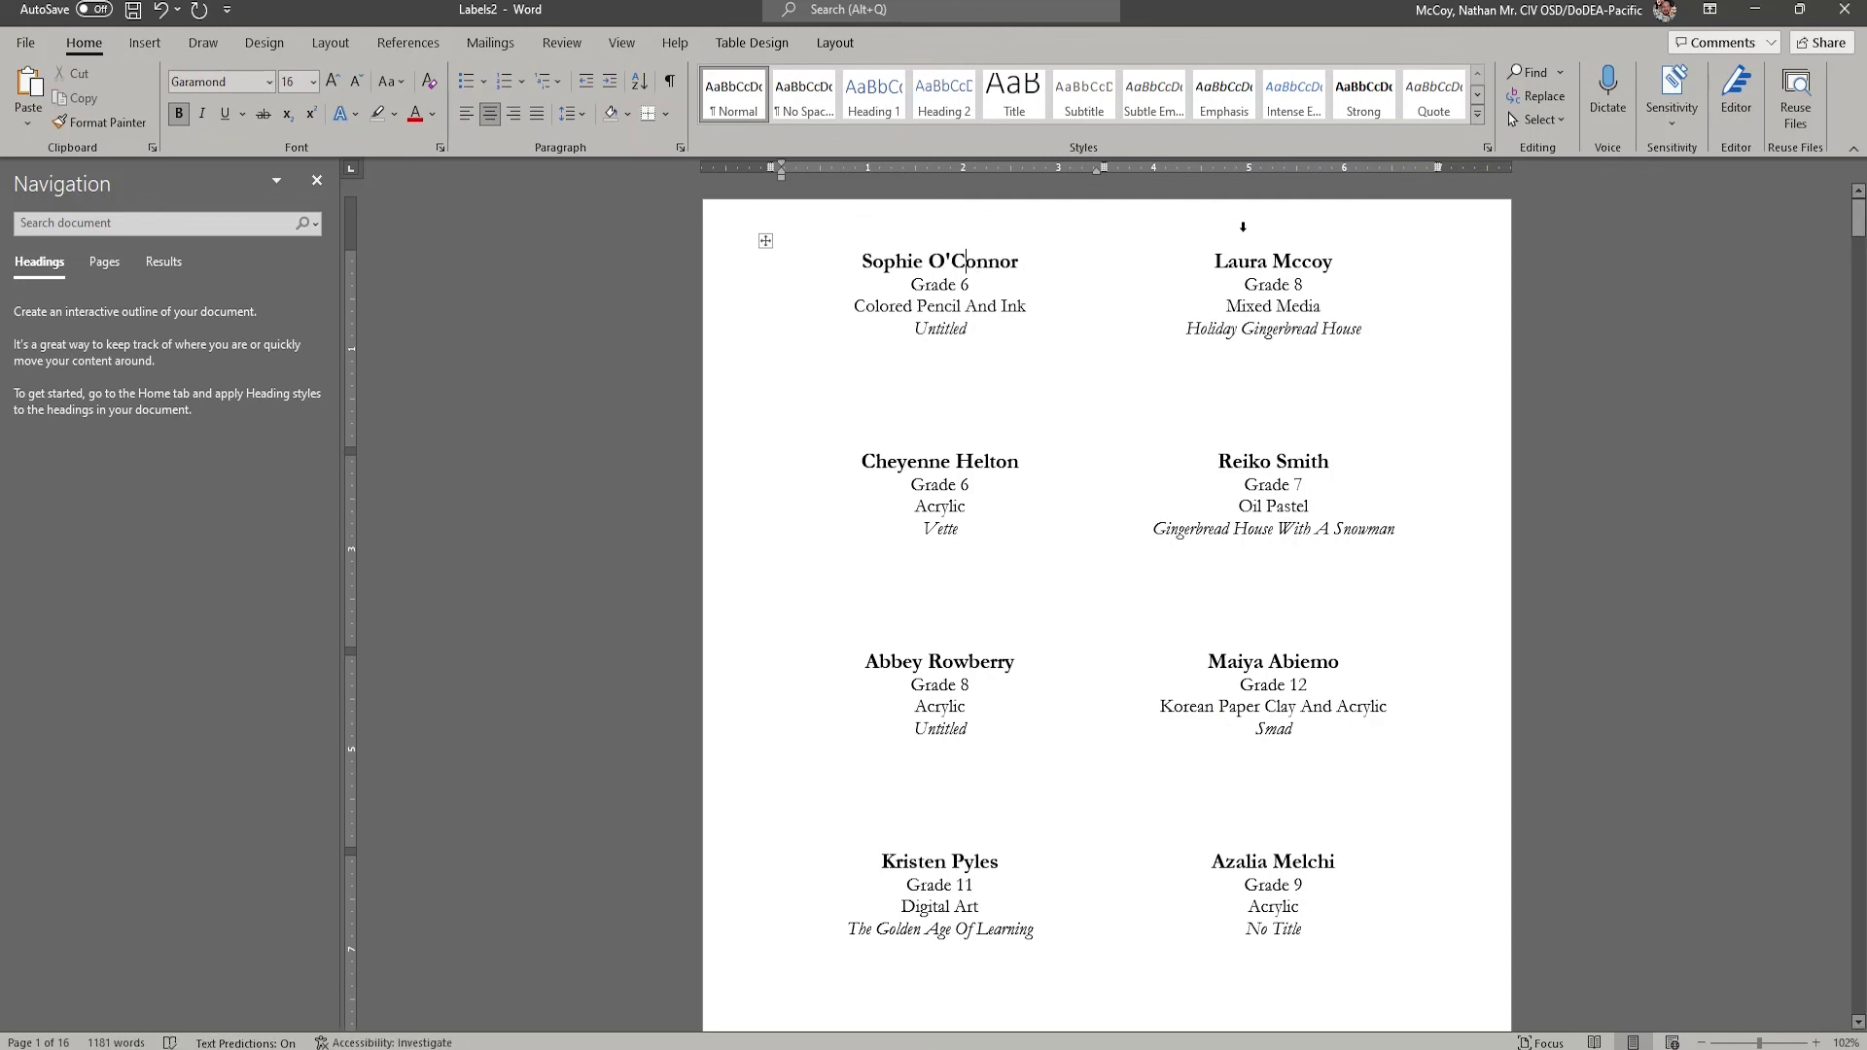
click(1312, 260)
key(shift+Right)
text(C)
scroll(982, 454, down, 8)
scroll(981, 450, down, 15)
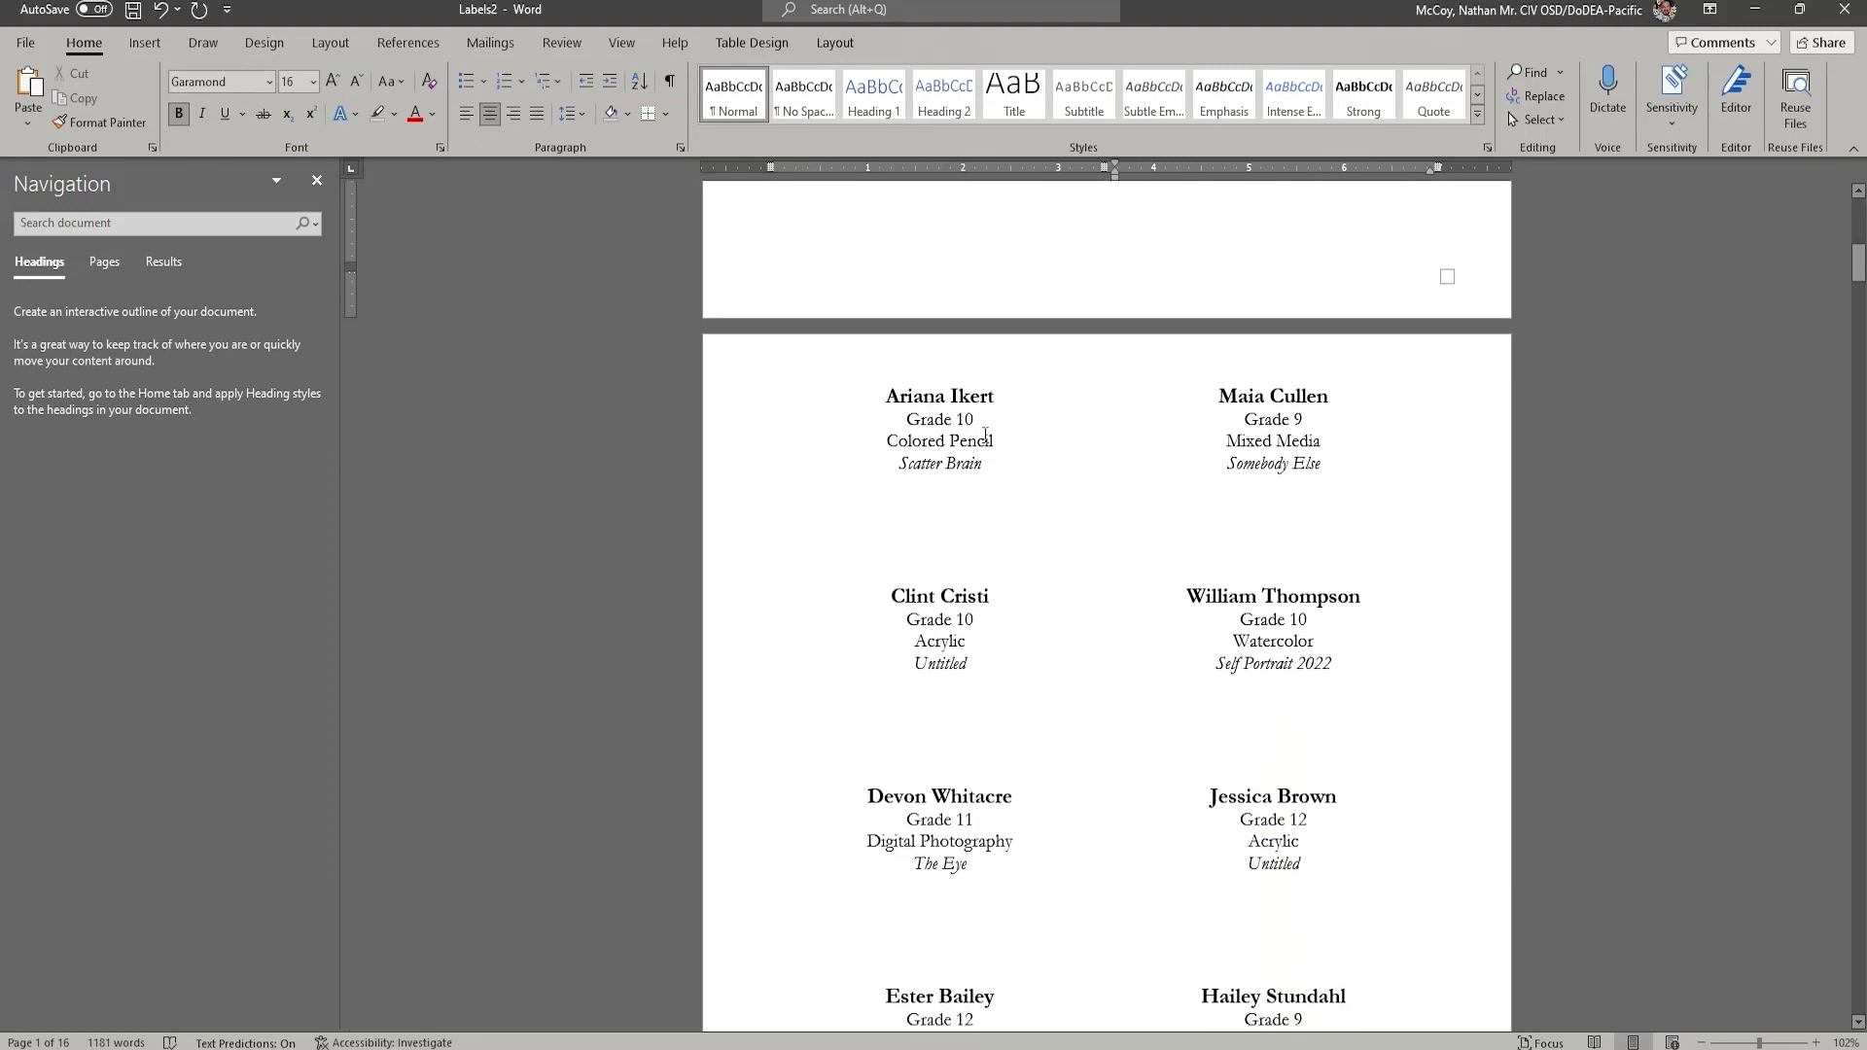
scroll(985, 435, down, 11)
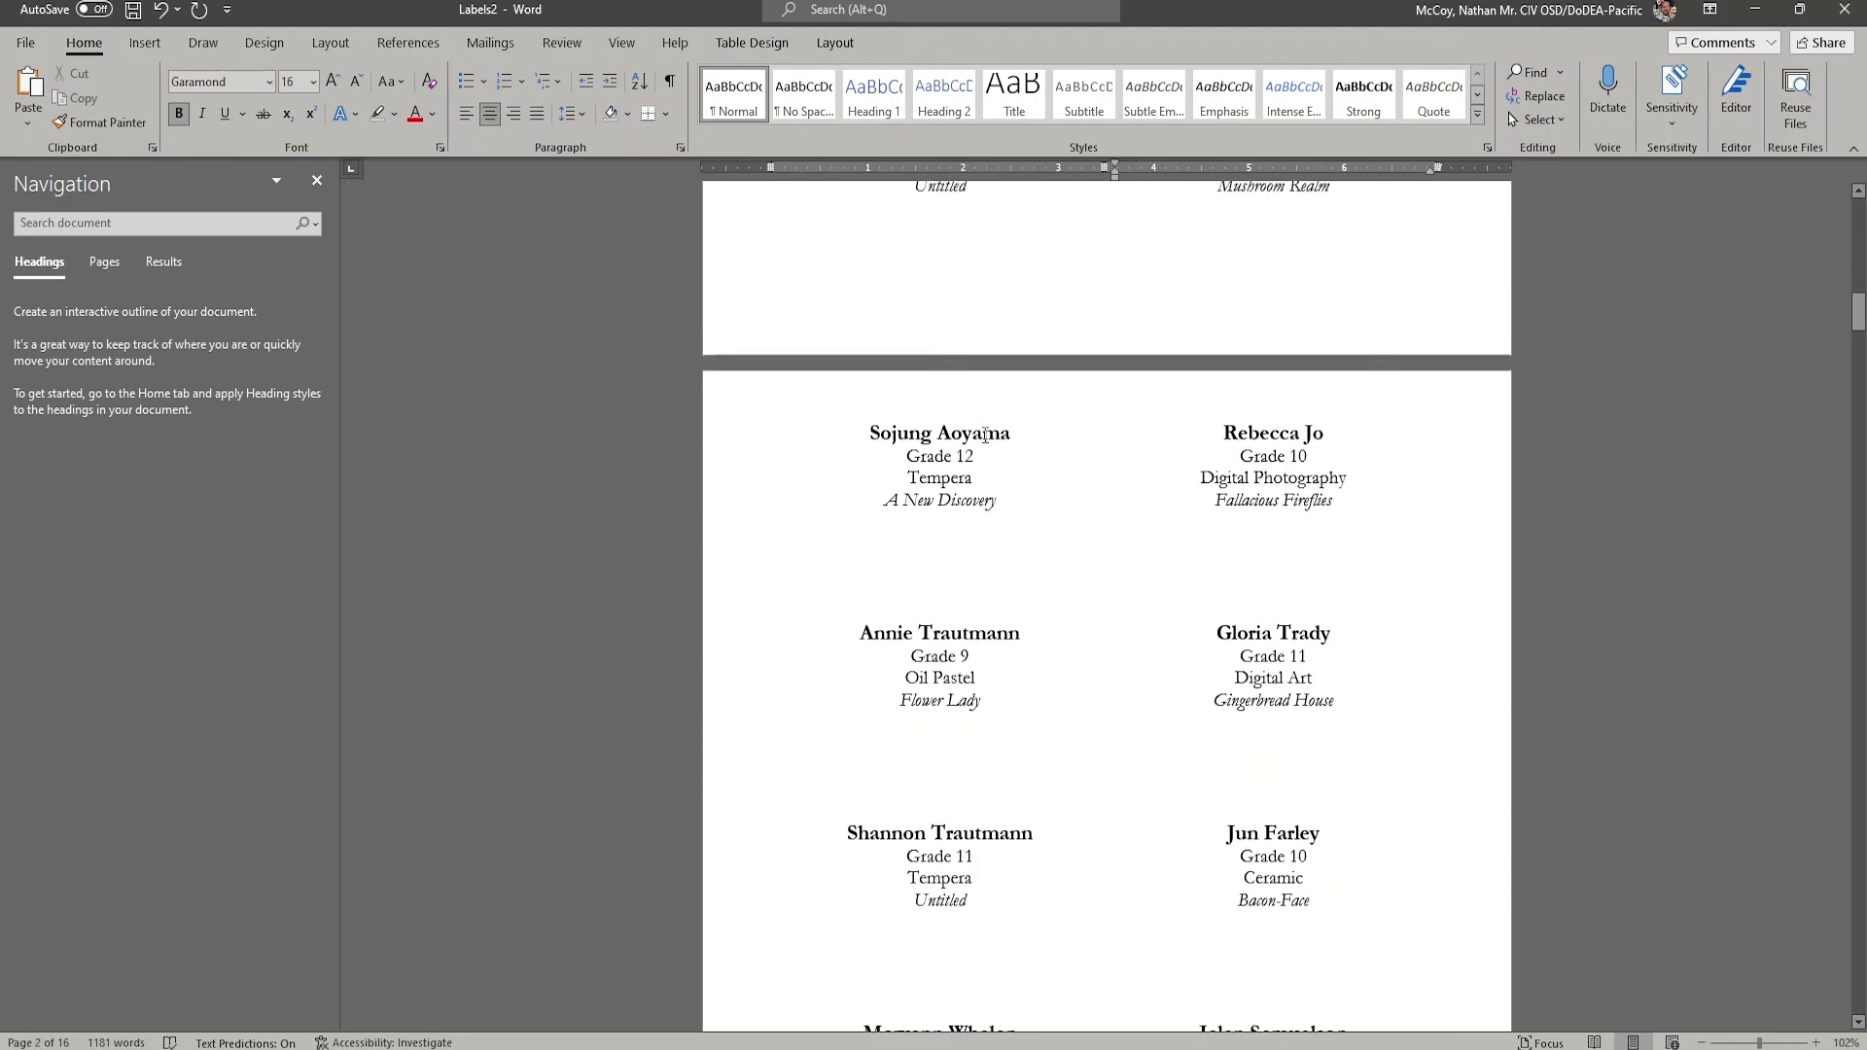
scroll(985, 435, down, 20)
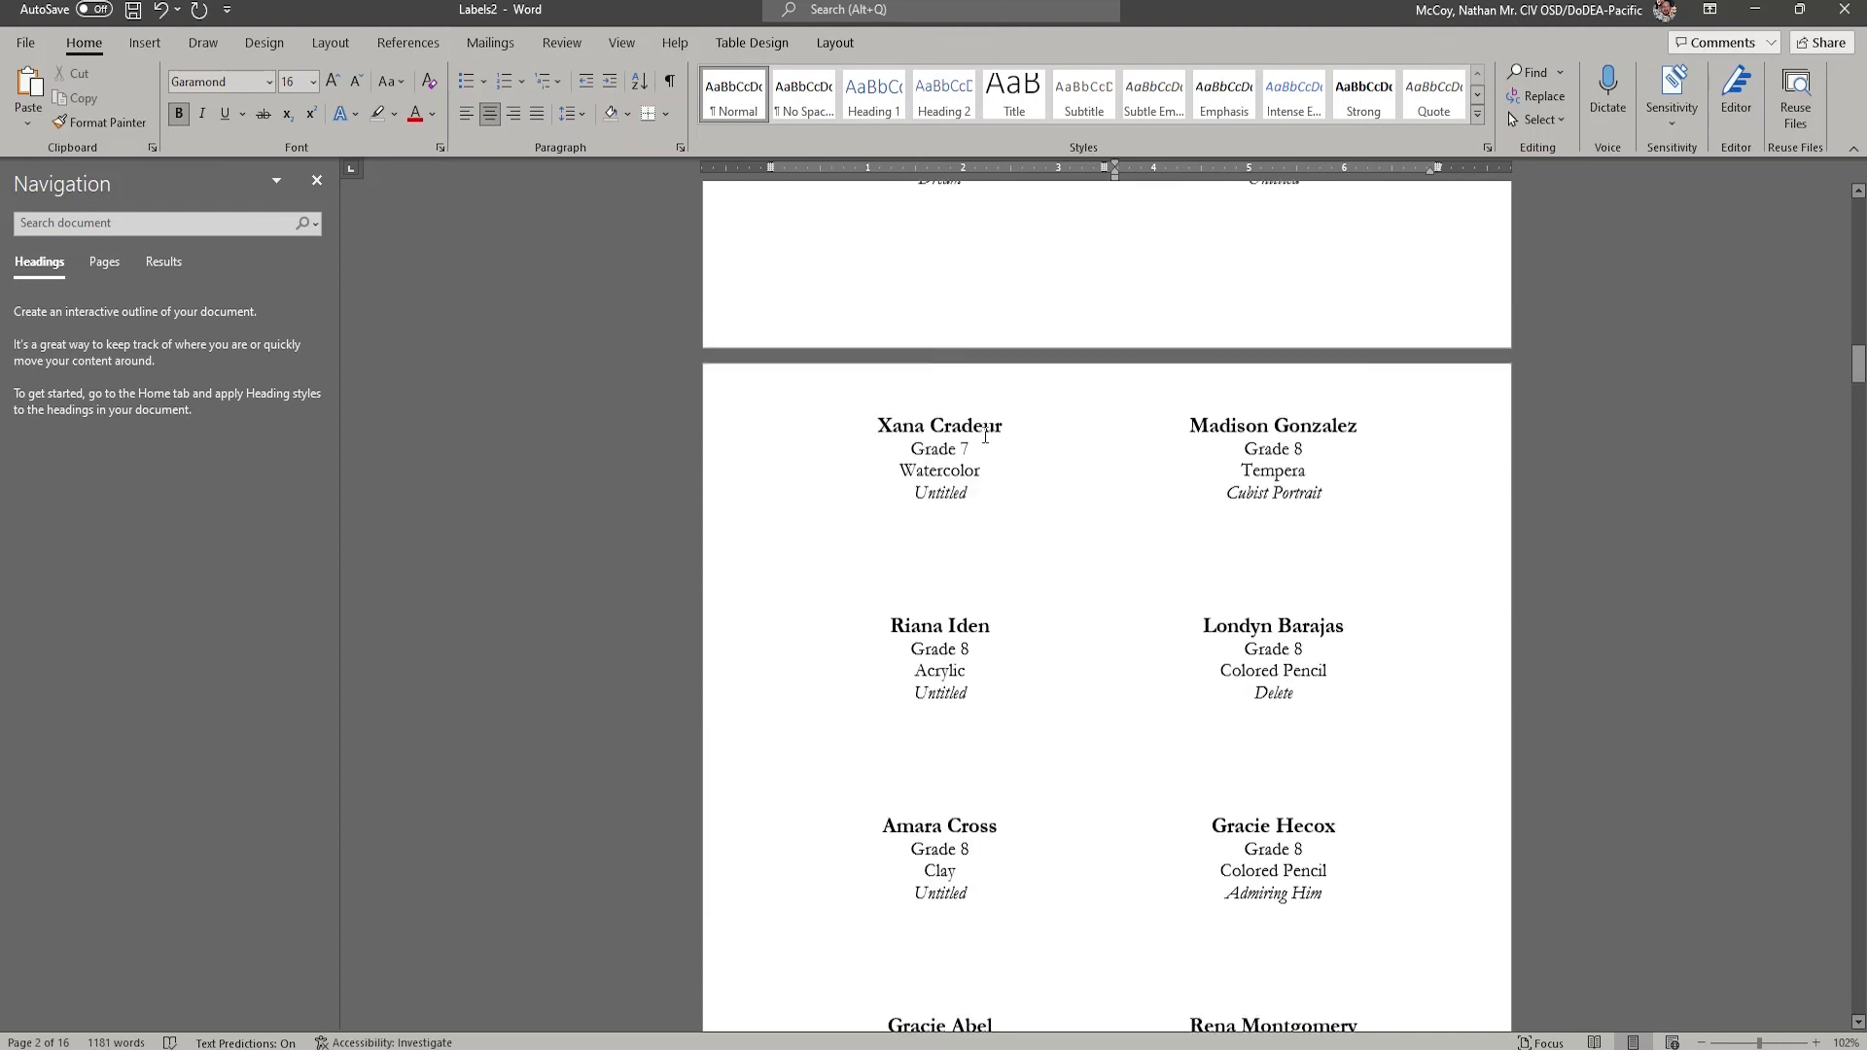
scroll(984, 430, down, 13)
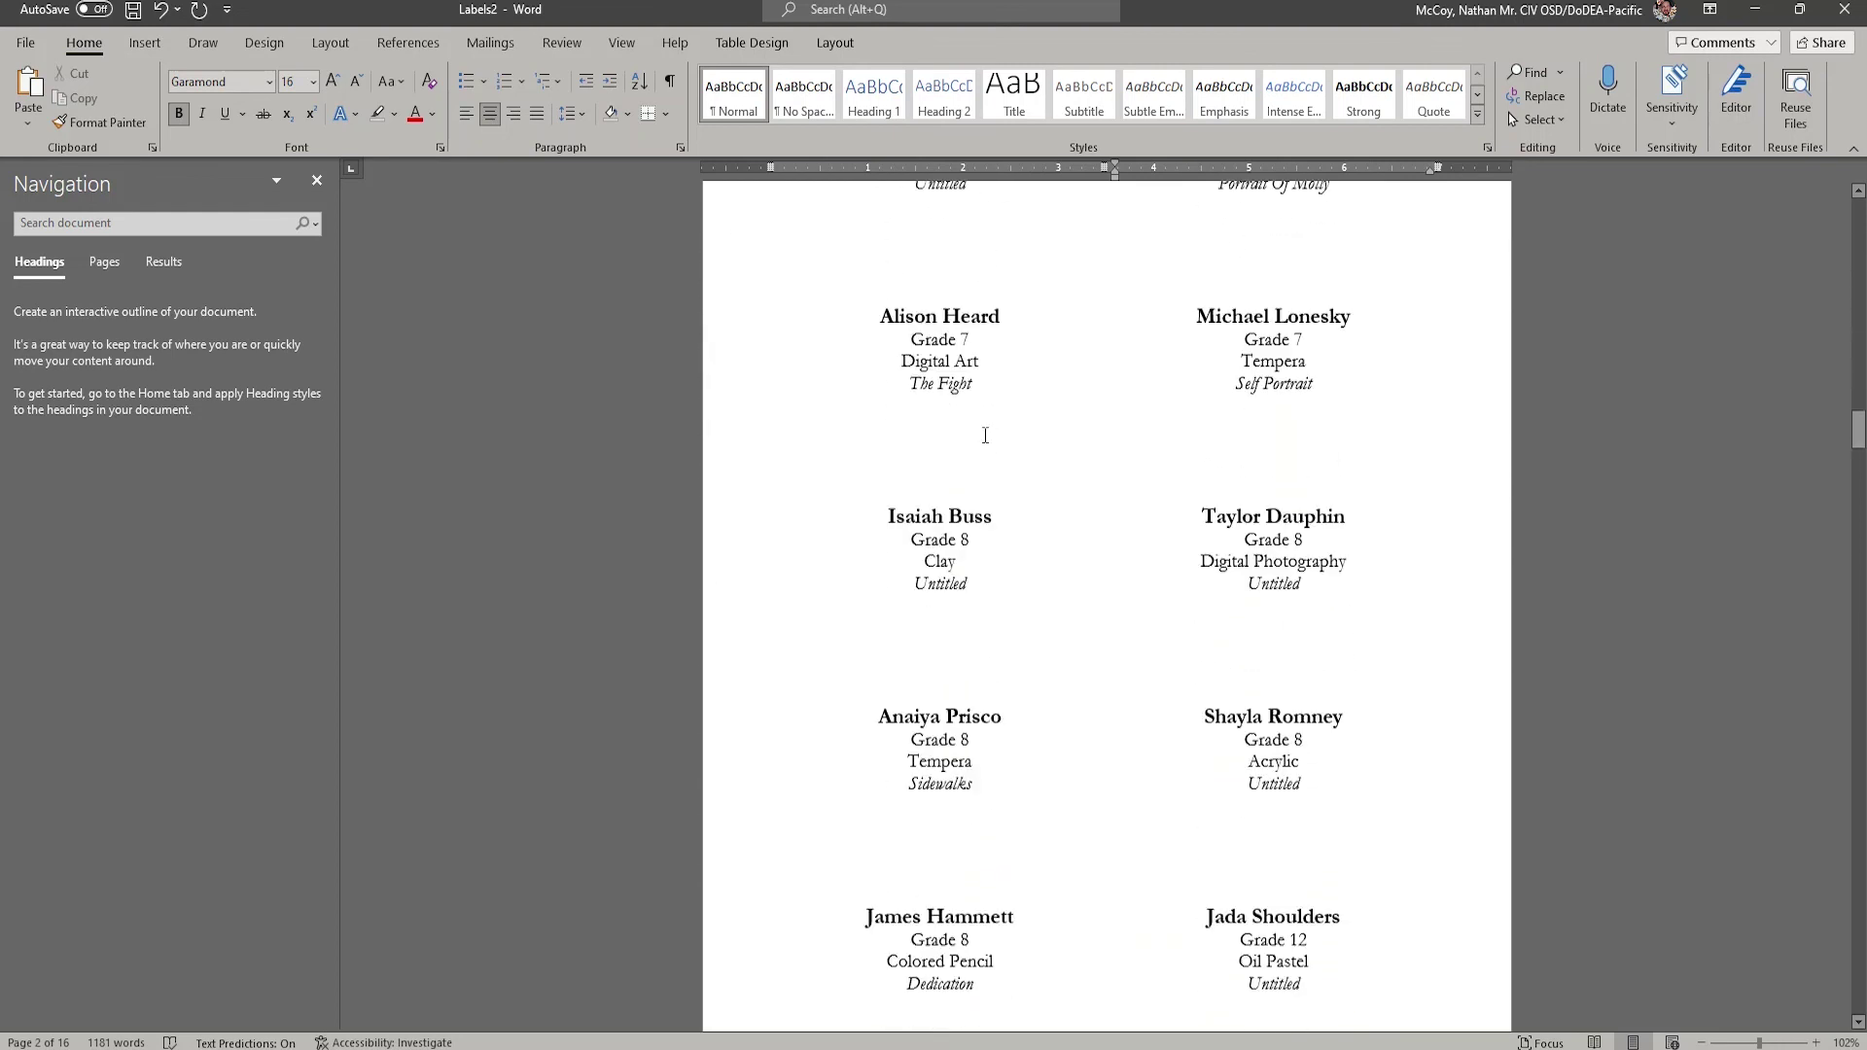
scroll(983, 430, down, 15)
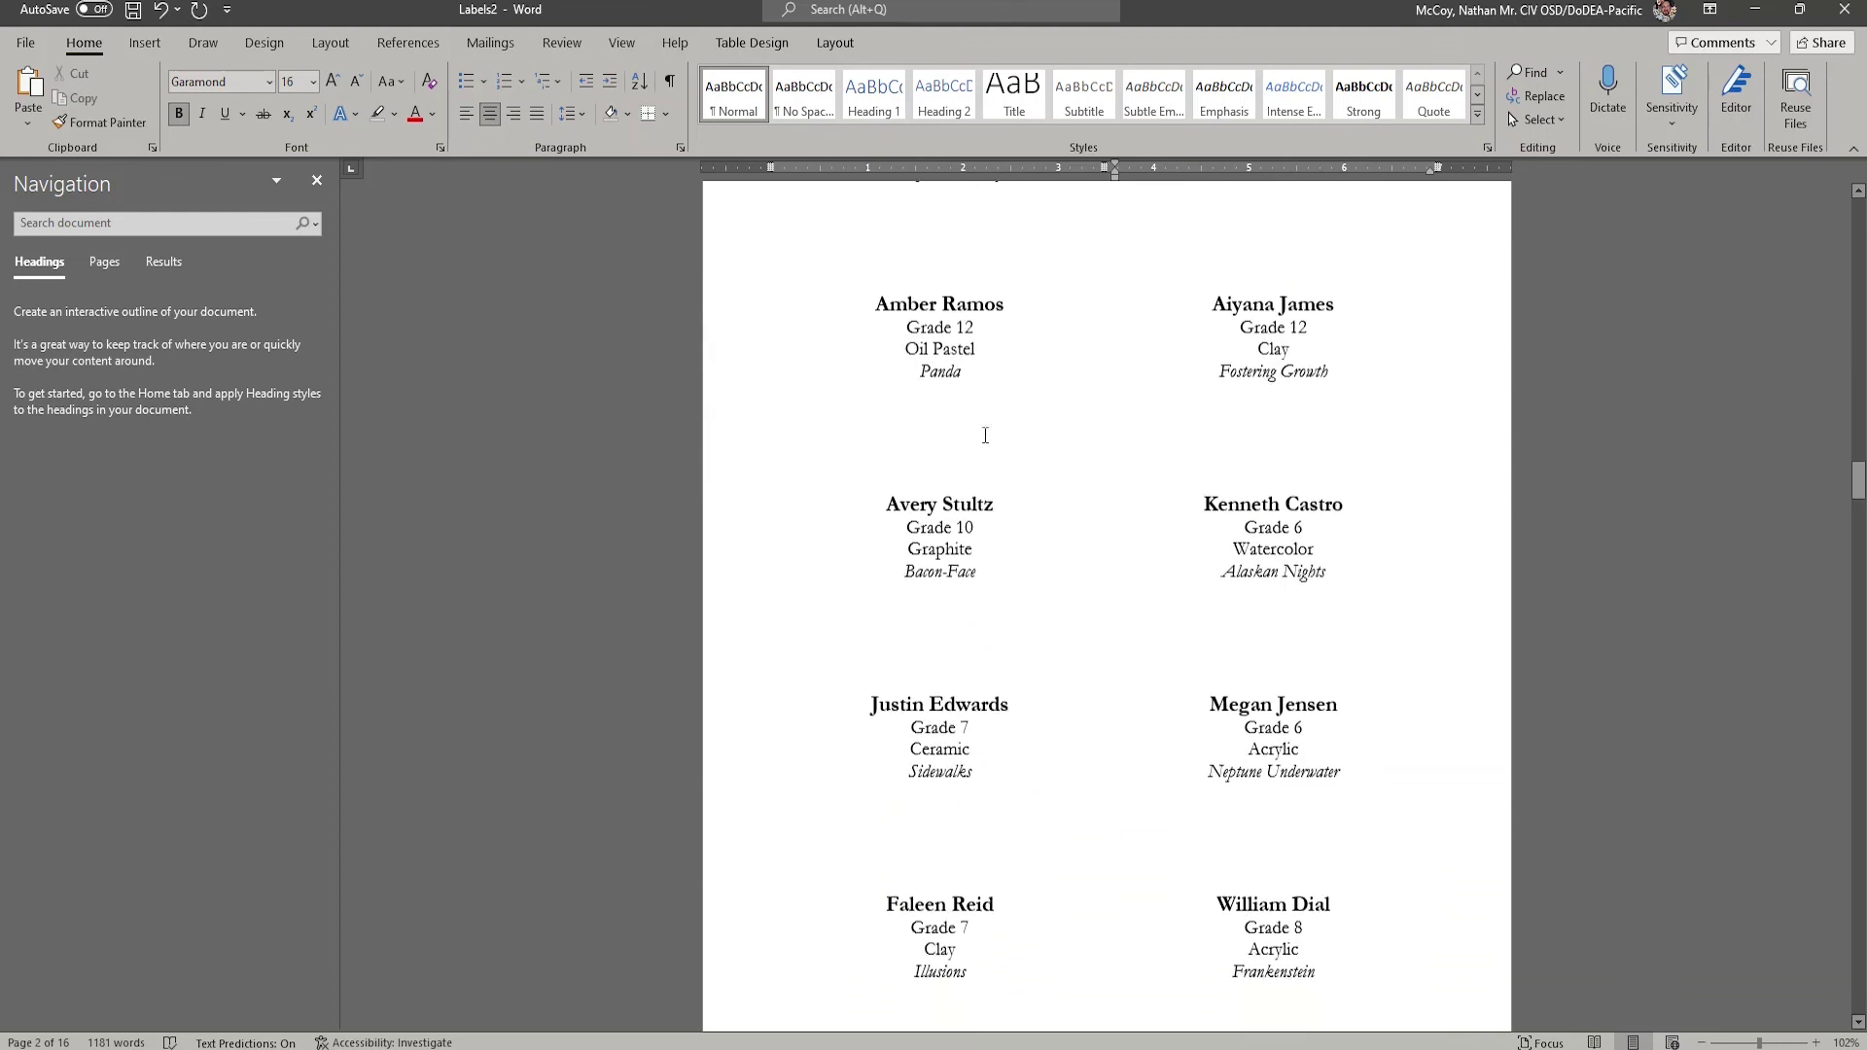
scroll(985, 435, down, 10)
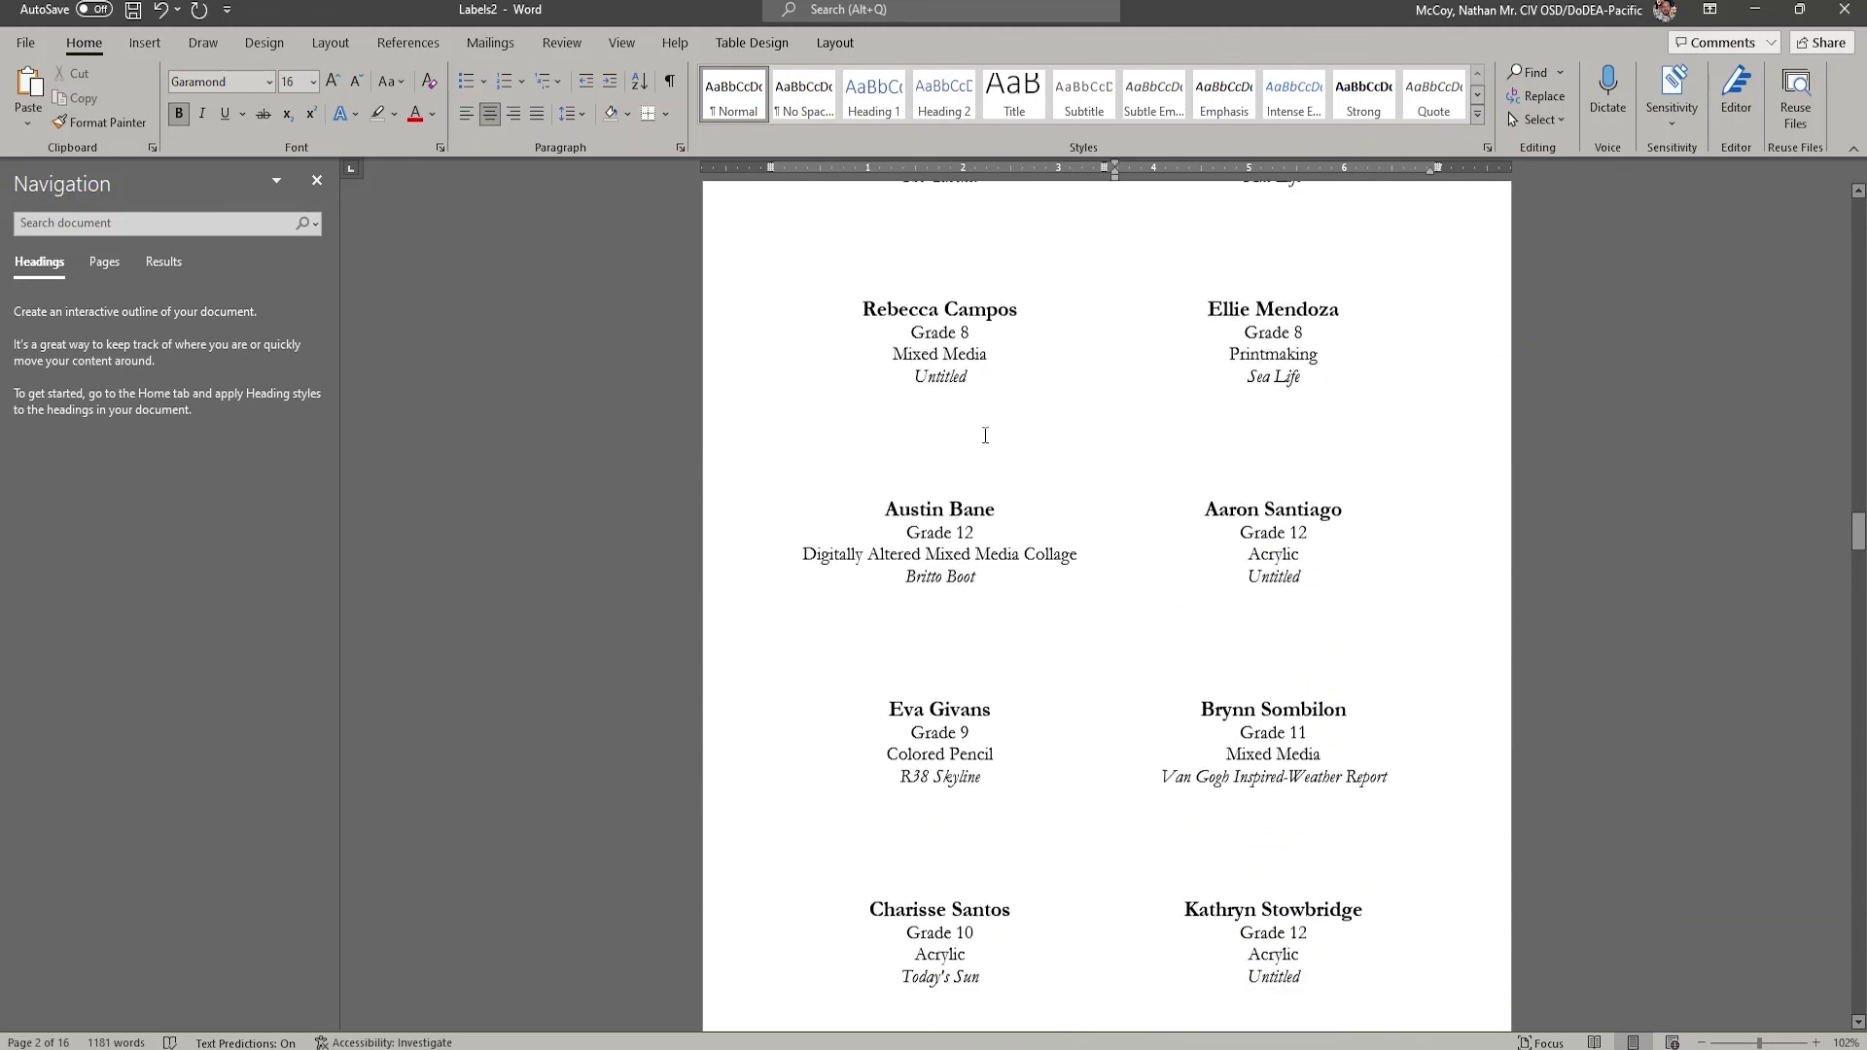
scroll(986, 435, down, 5)
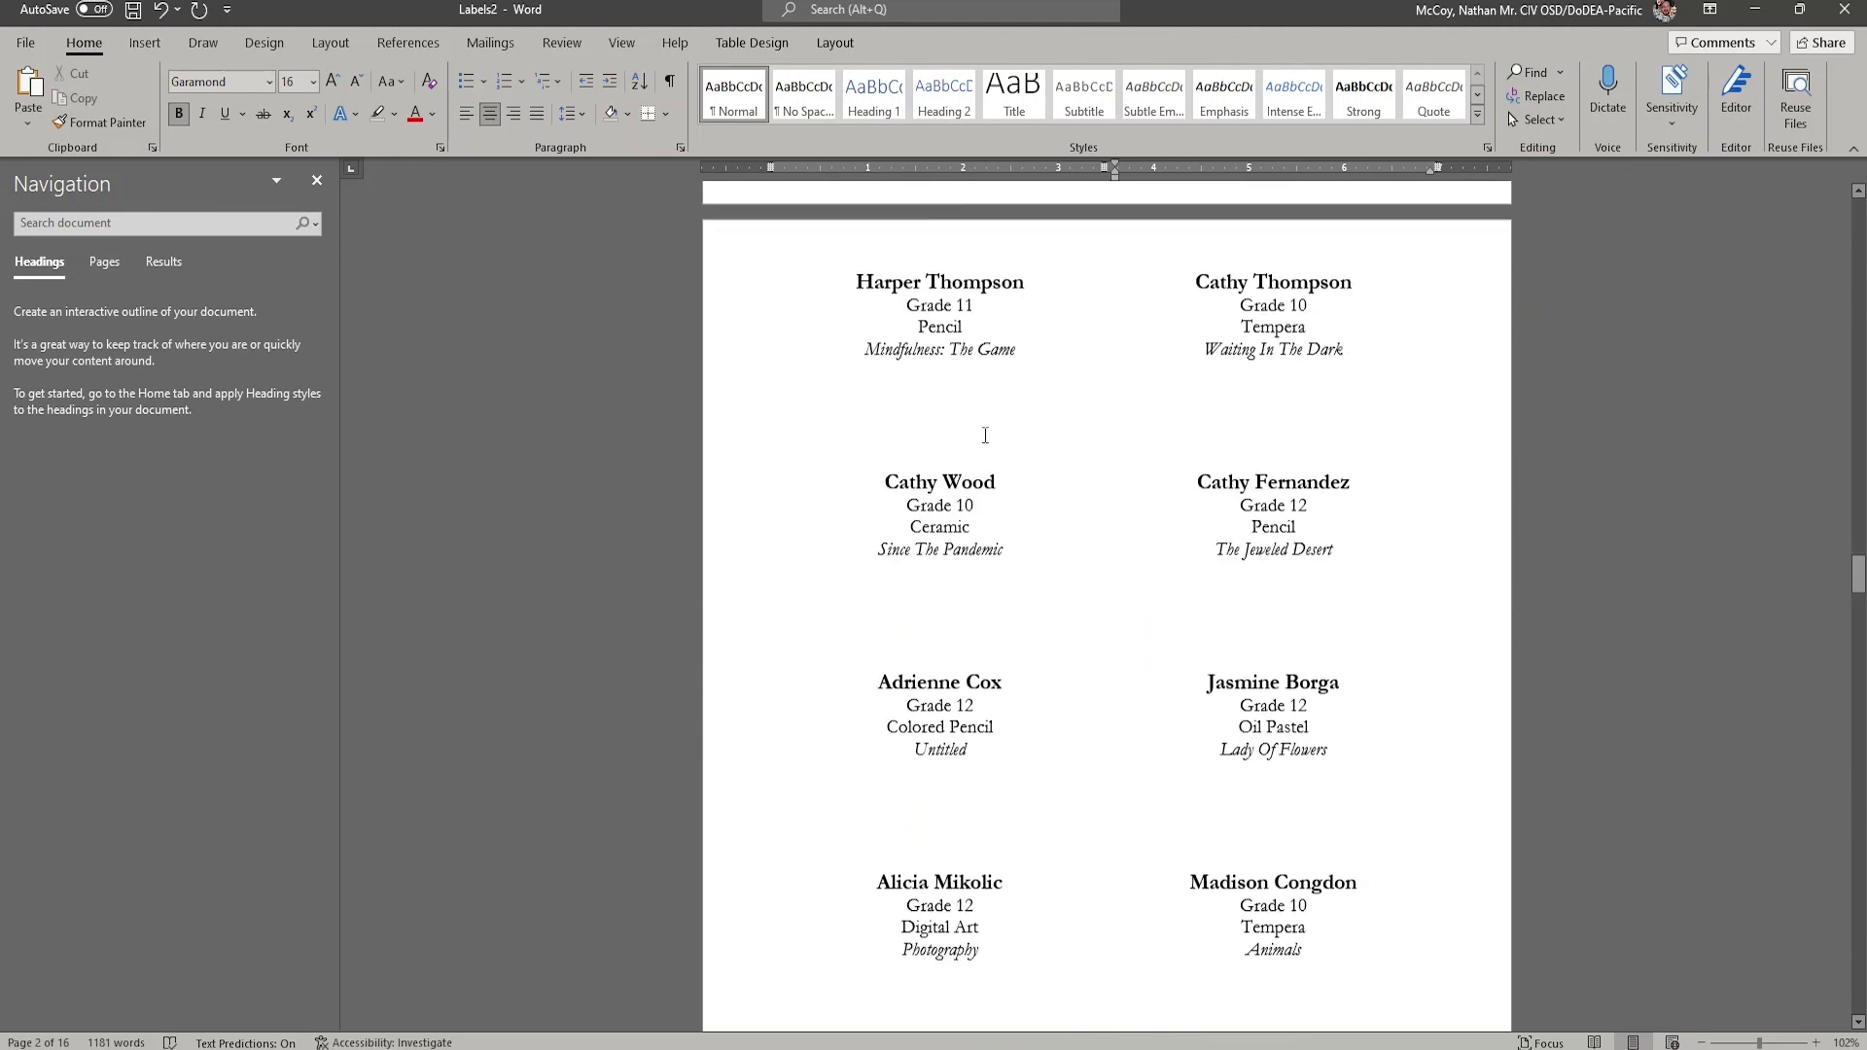
scroll(985, 434, down, 13)
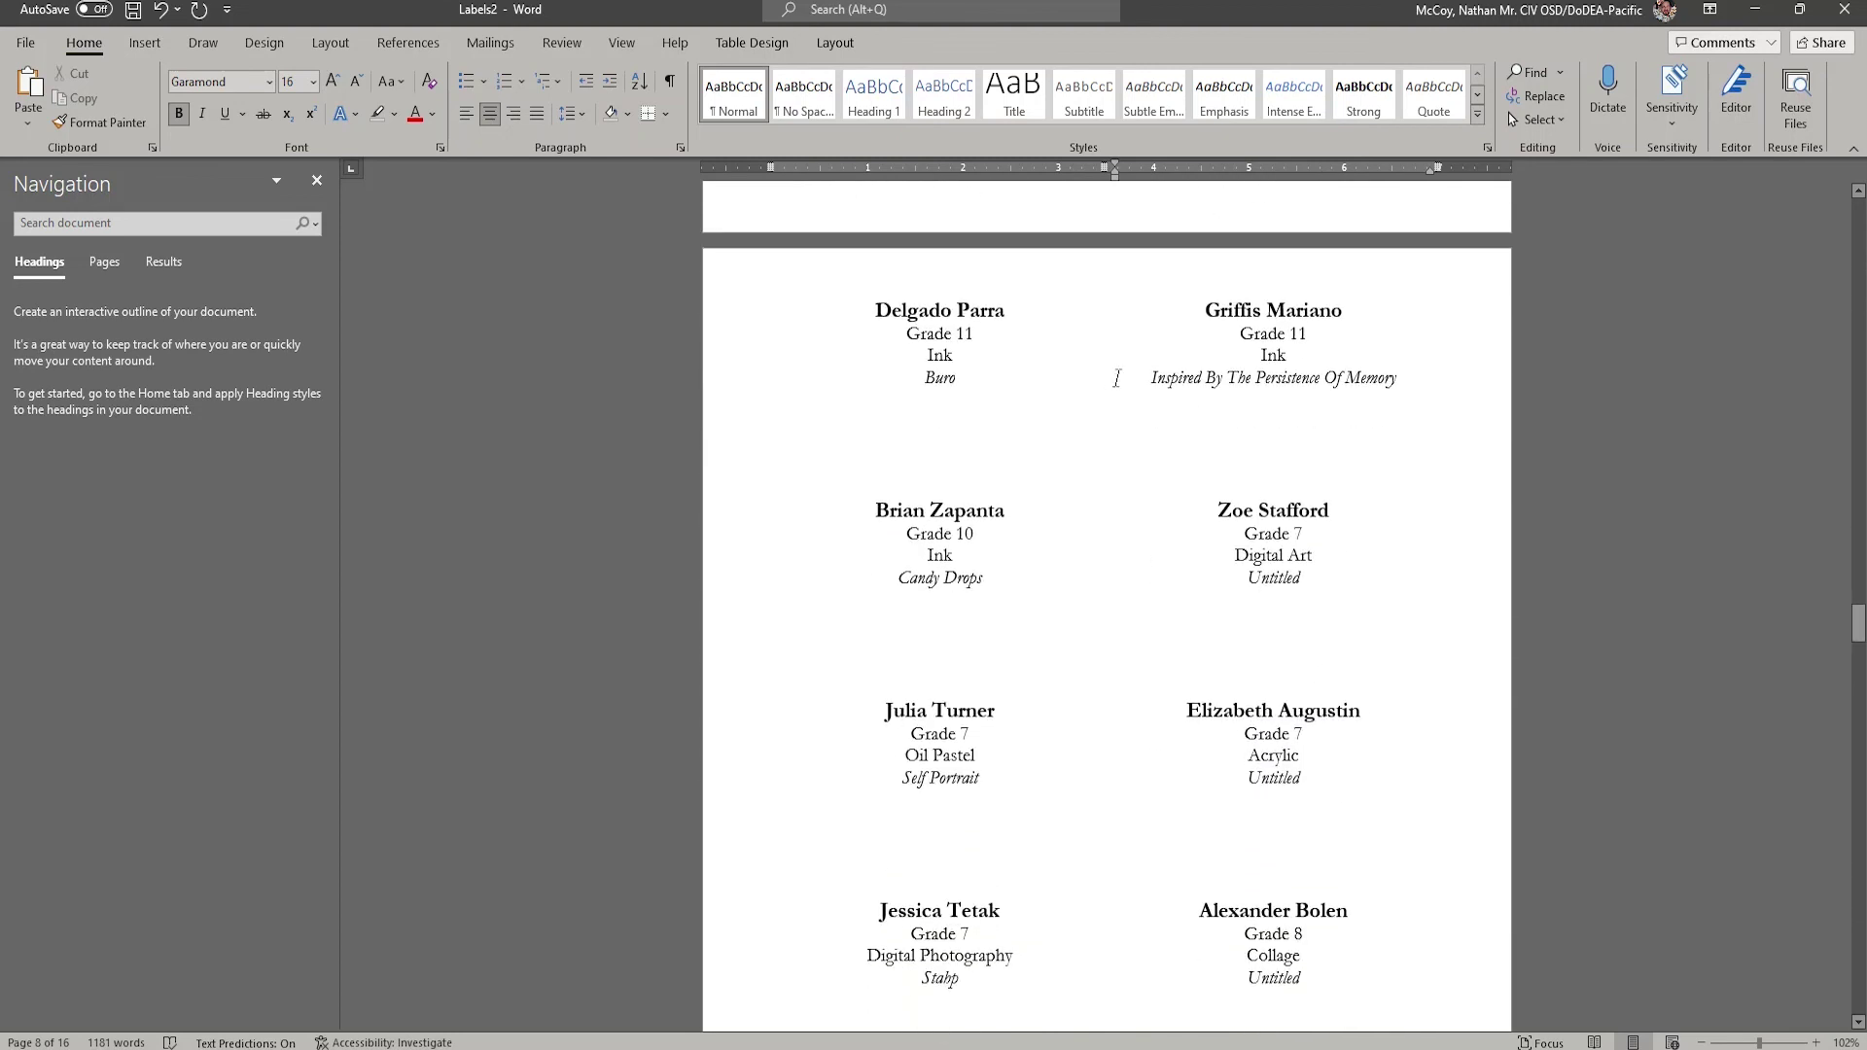
drag(1152, 378, 1406, 376)
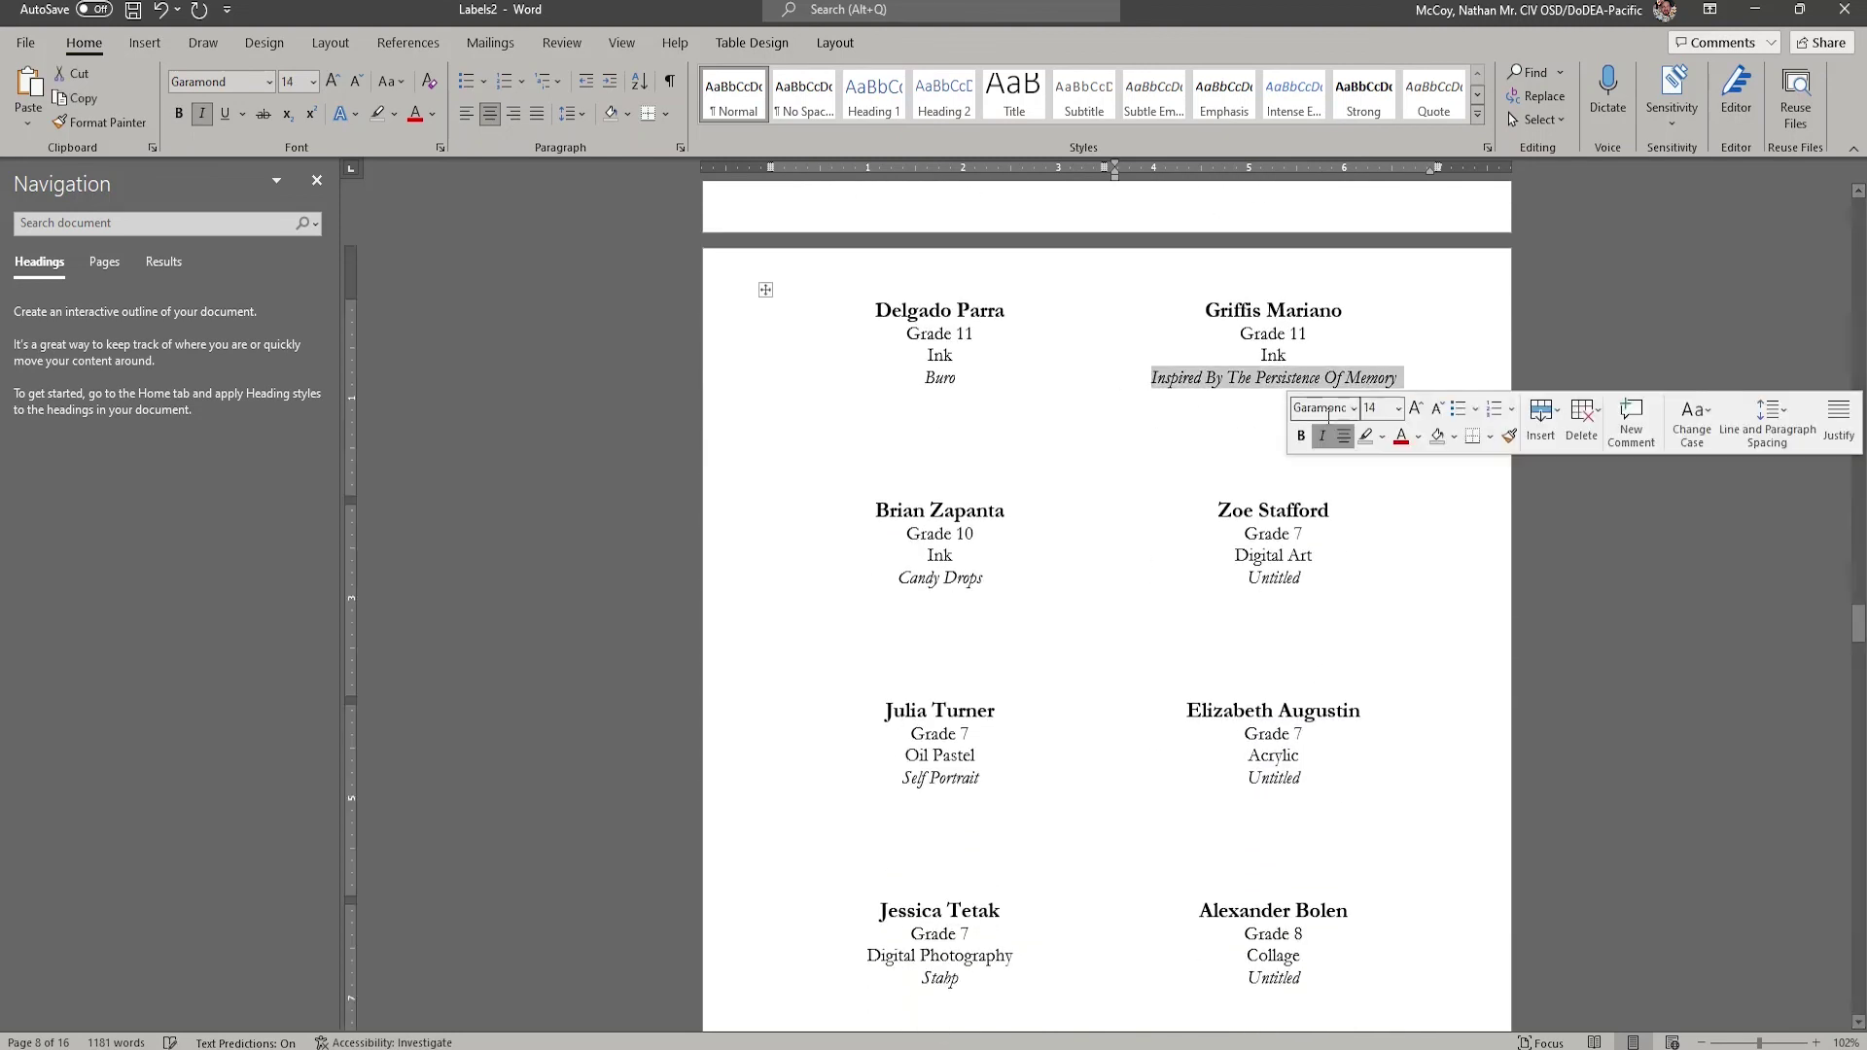
scroll(1181, 434, down, 13)
scroll(1181, 434, down, 20)
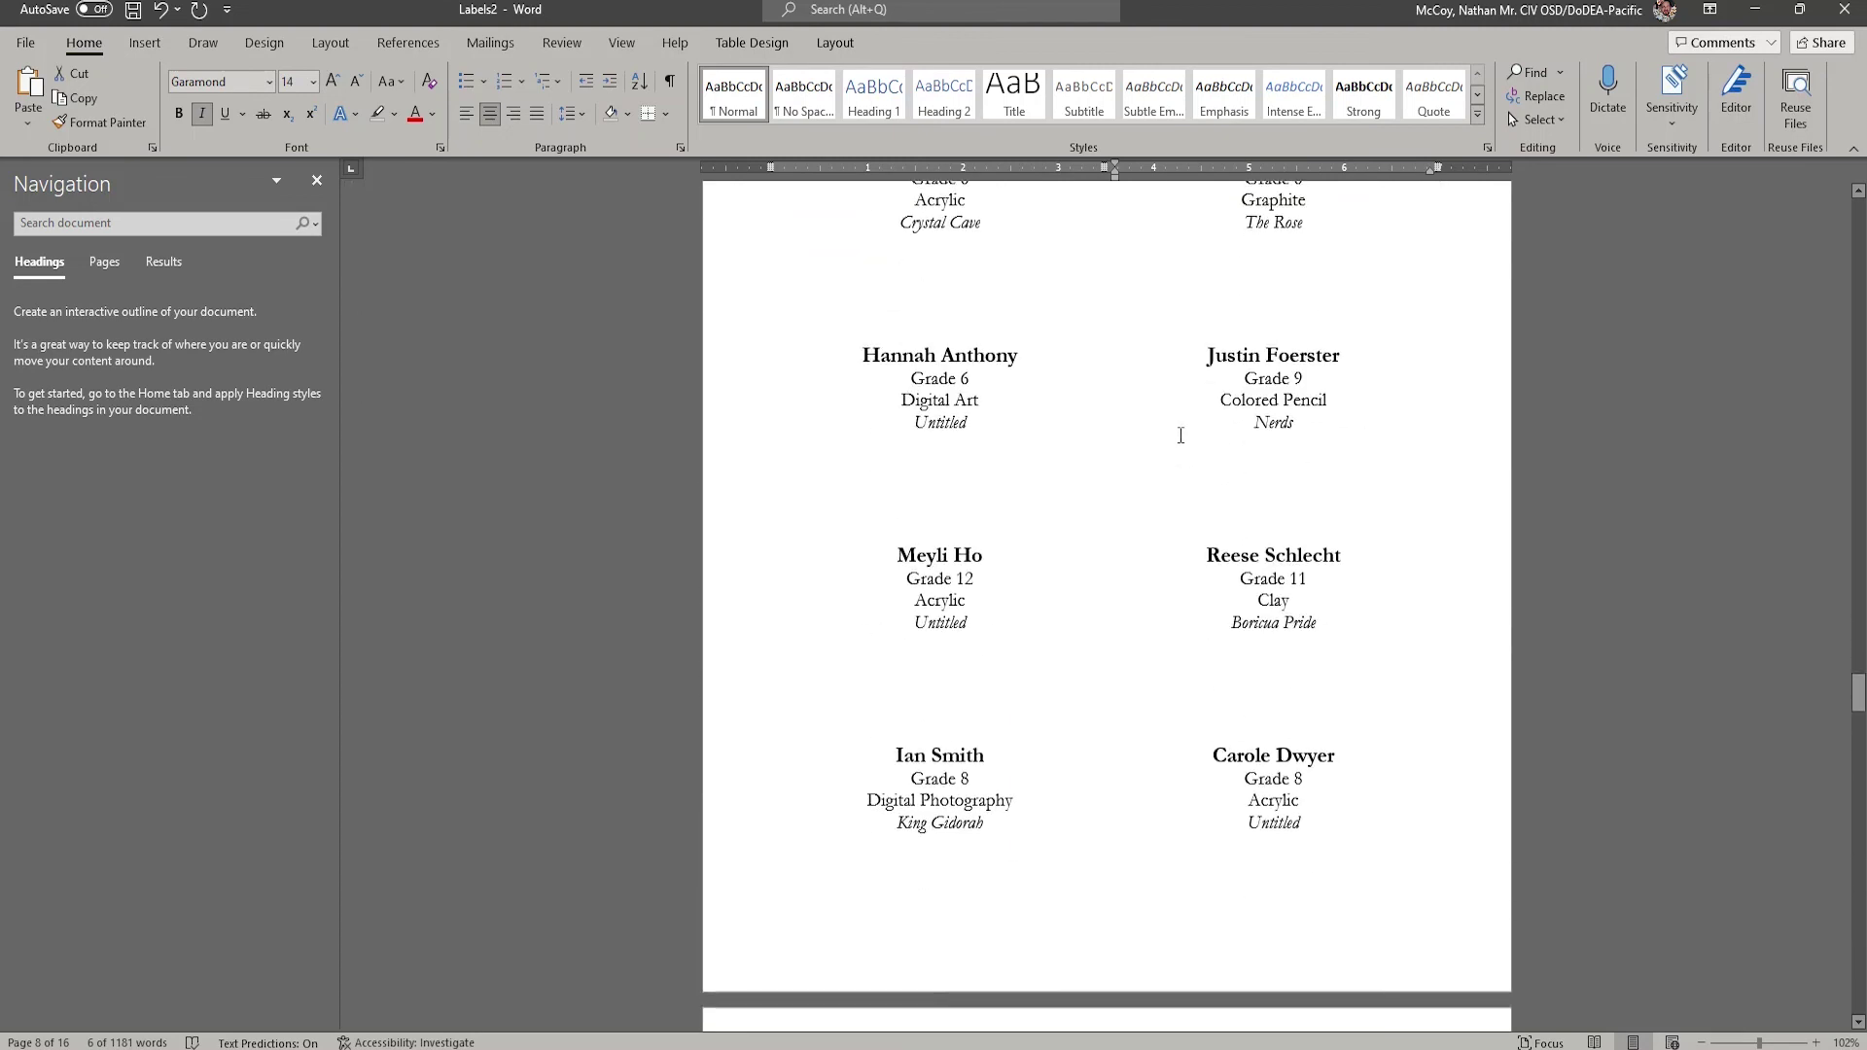
scroll(1180, 435, down, 20)
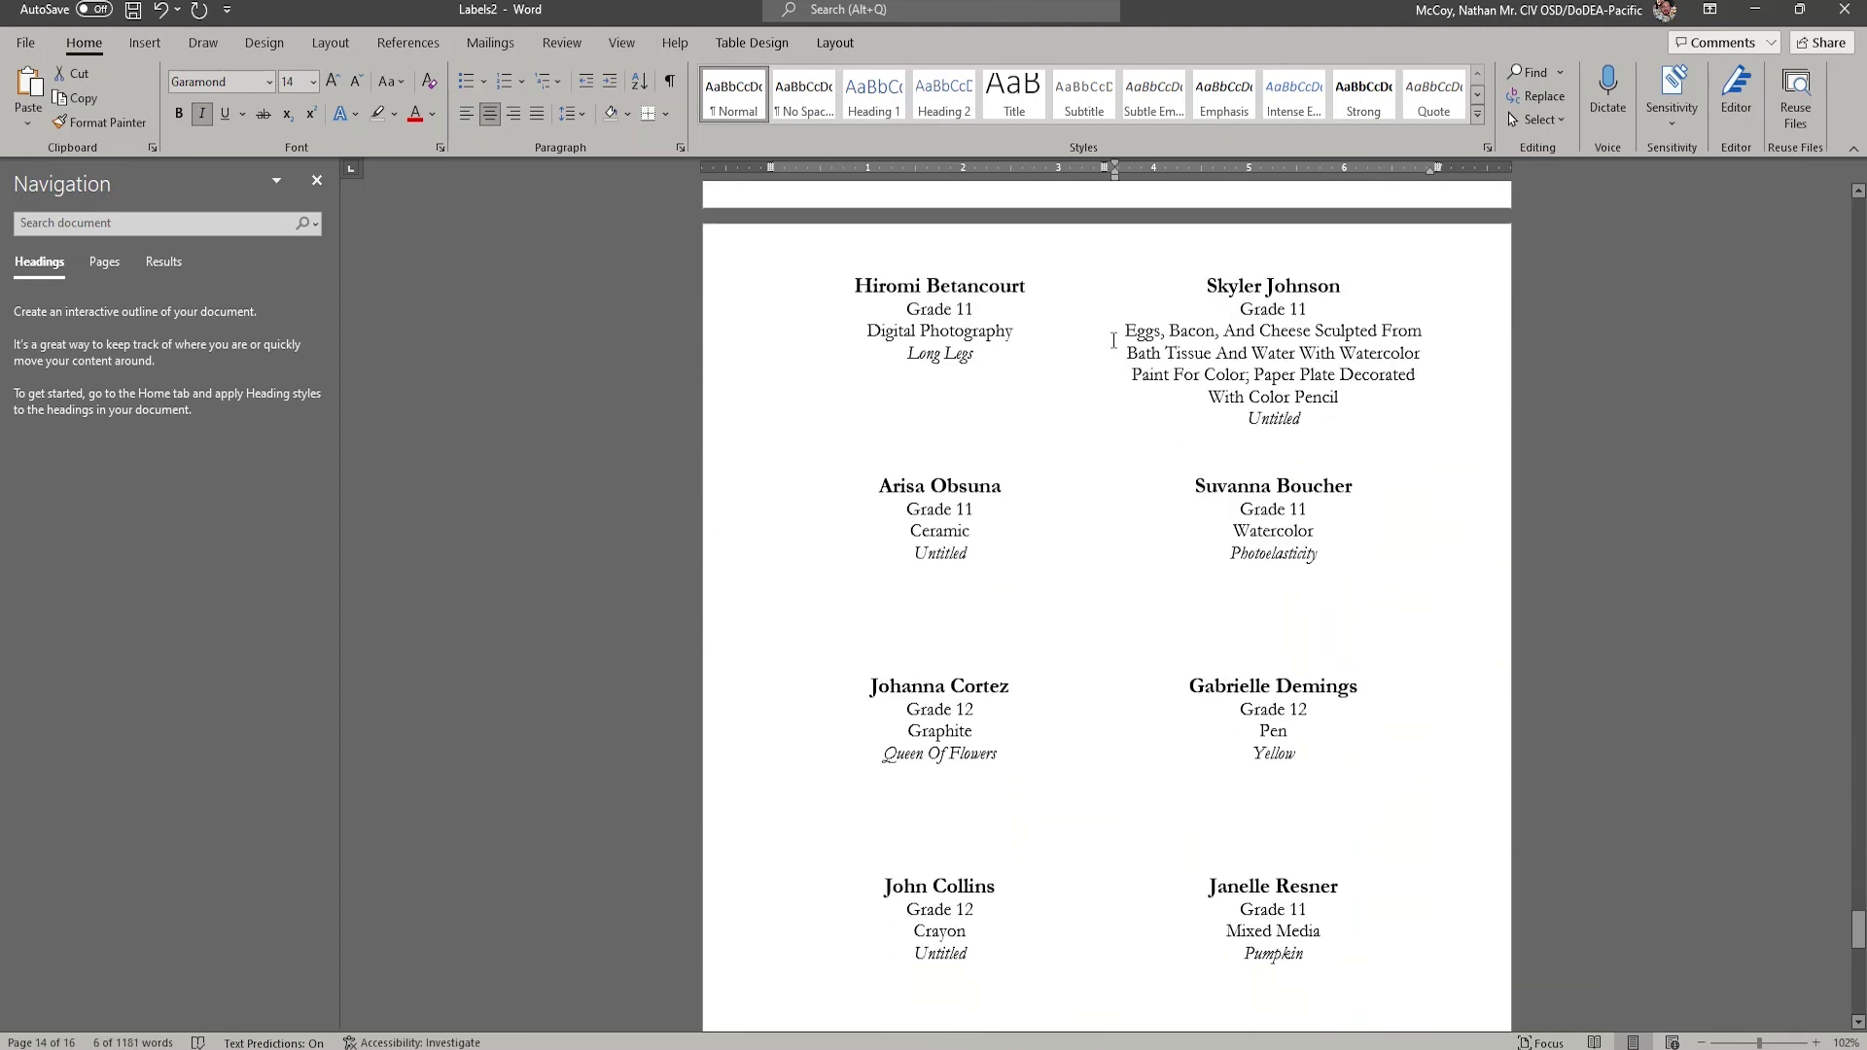
drag(1114, 336, 1363, 395)
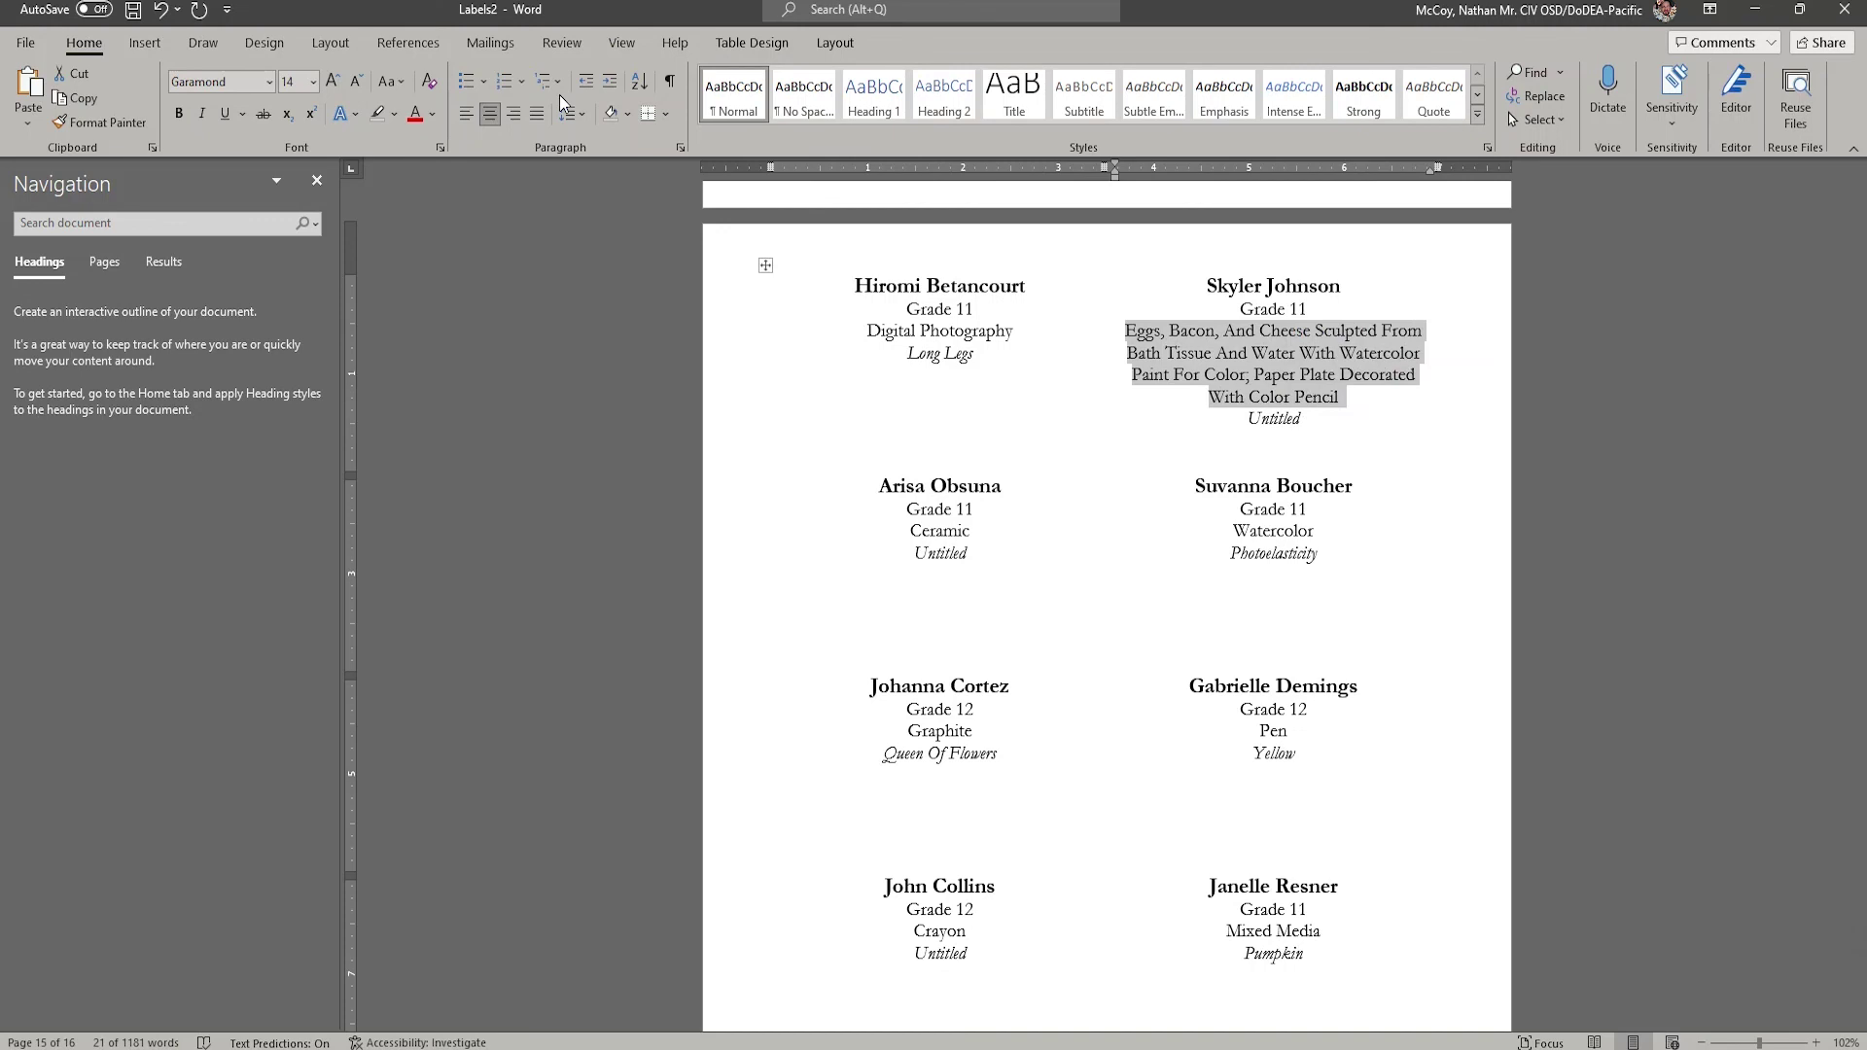
Step: Decrease the long medium description's font size two steps, then return to the document start
click(358, 87)
click(358, 87)
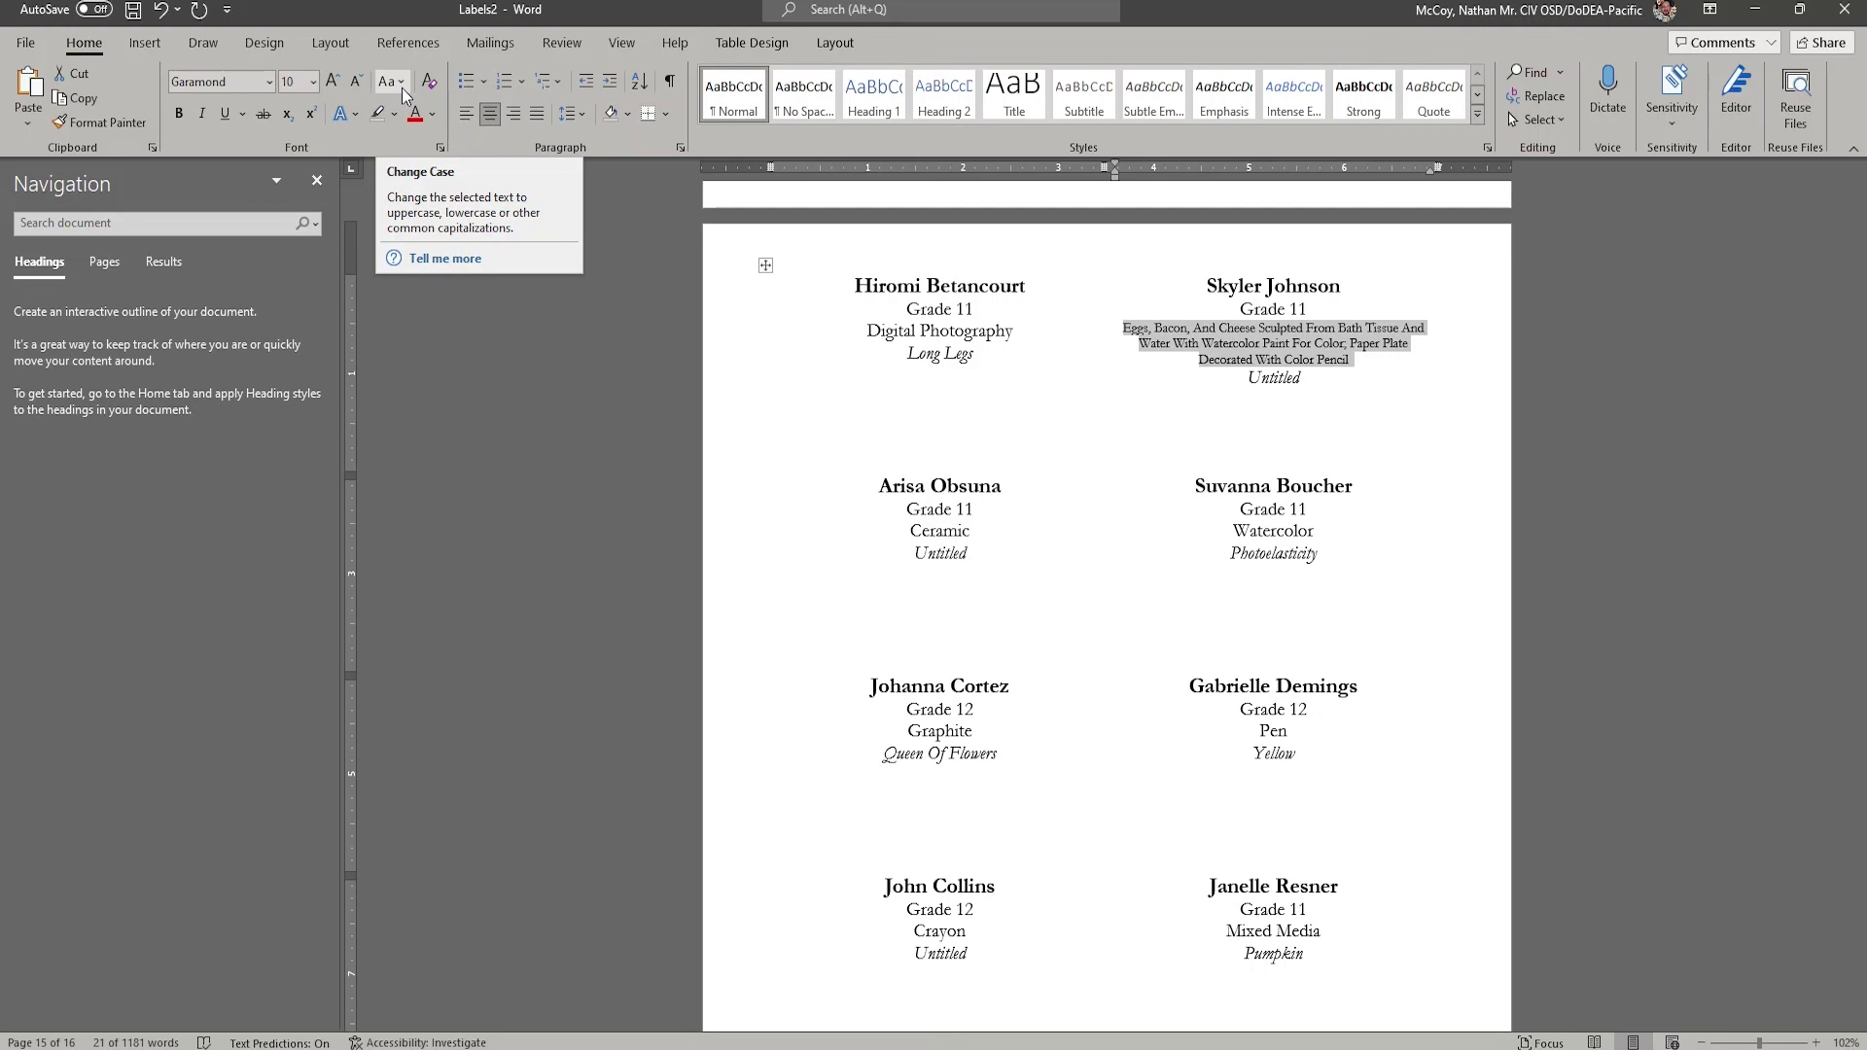
click(1278, 672)
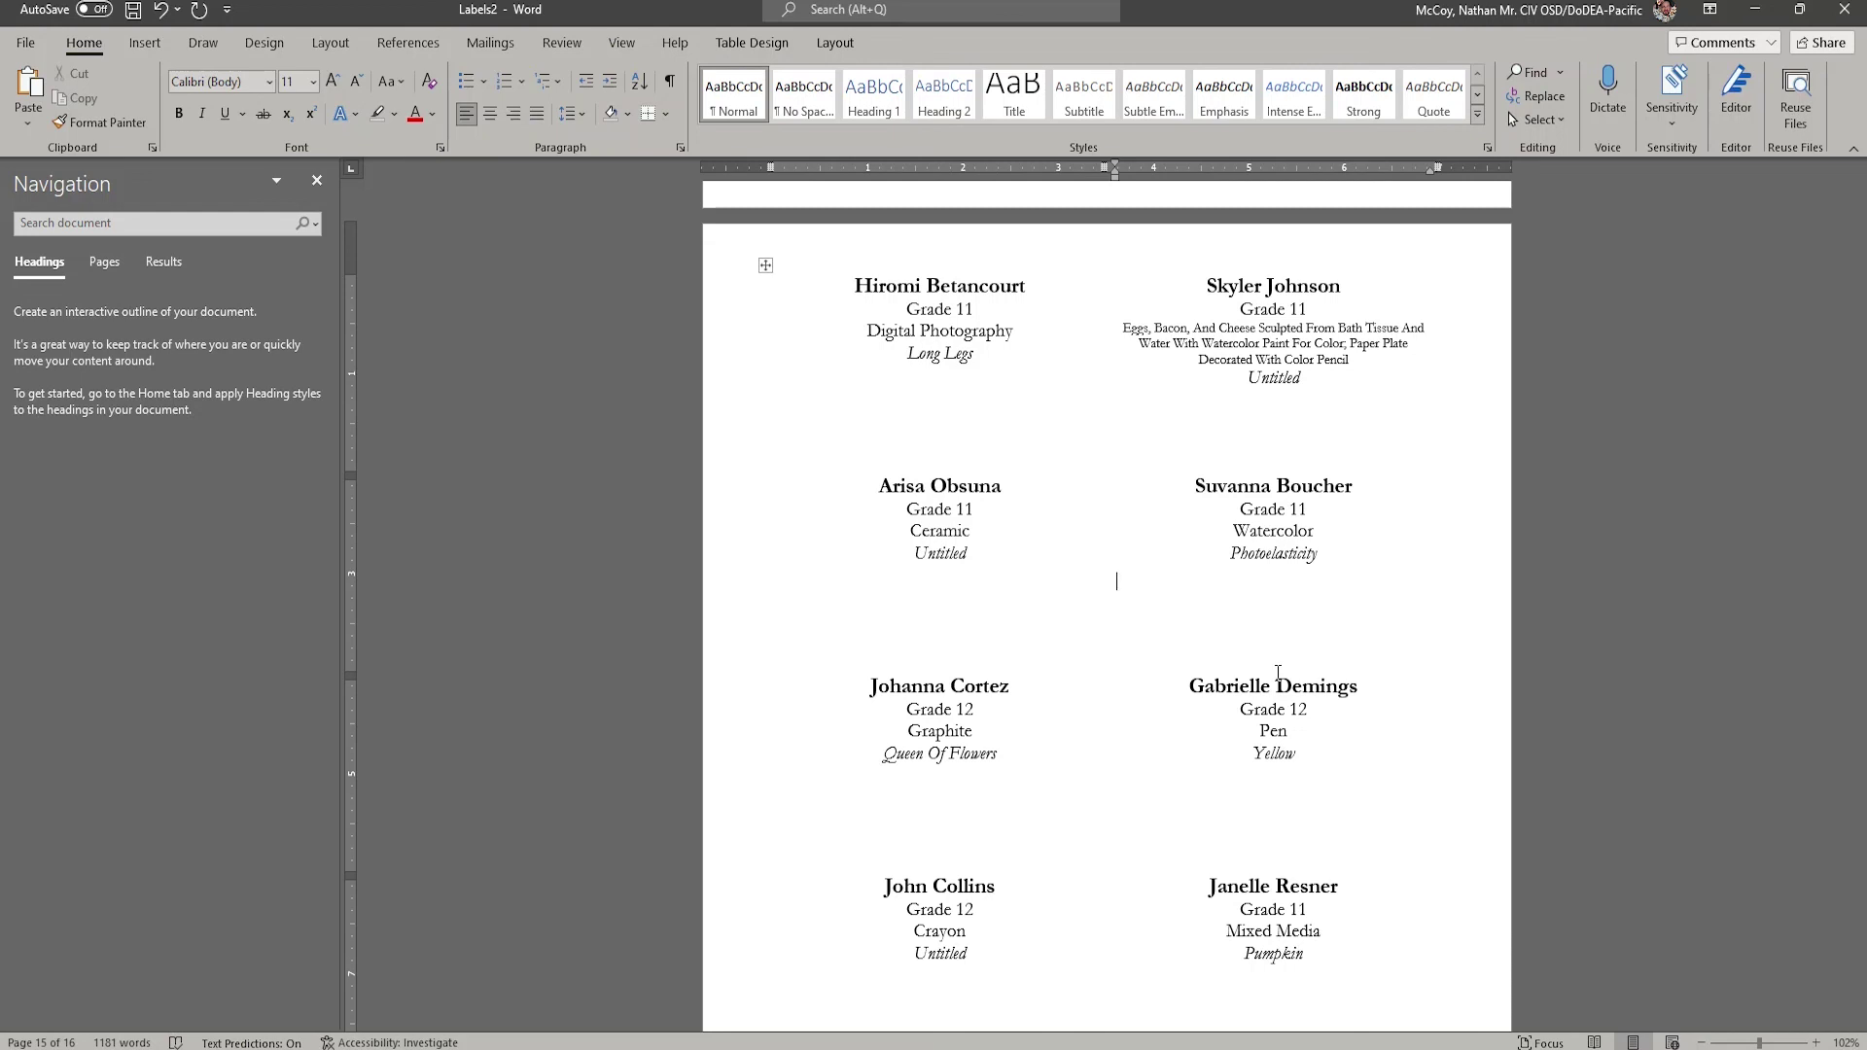
key(ctrl+Home)
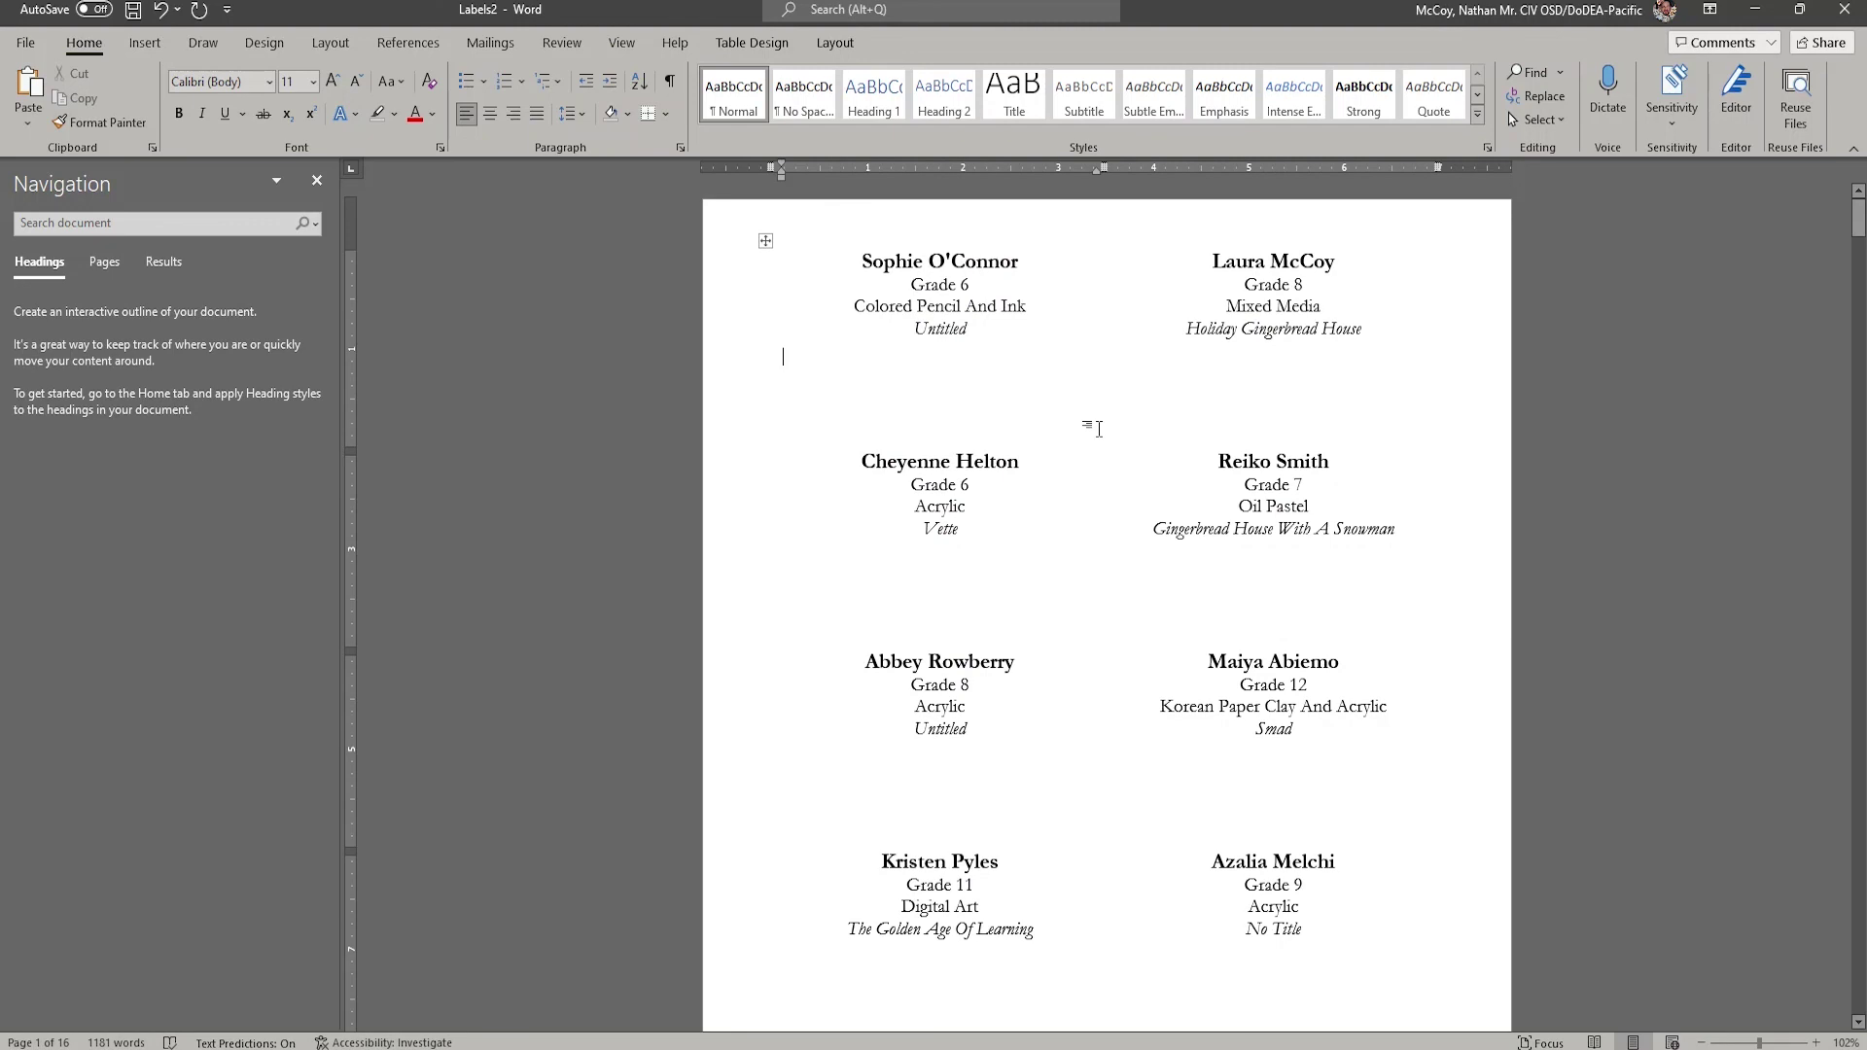